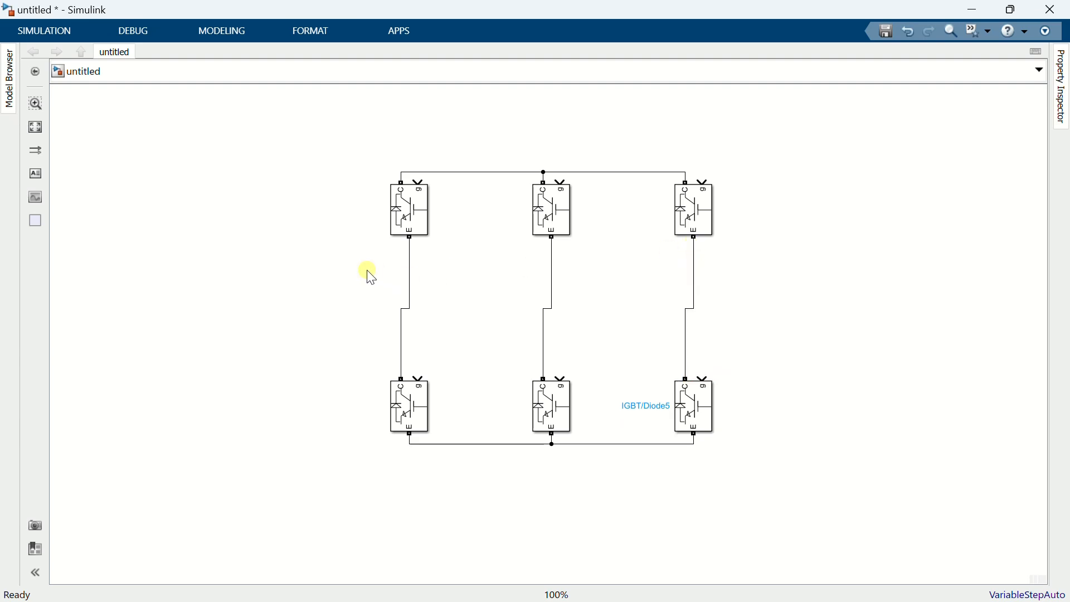
Add an In1 input port named PWM1 and connect it to the gate of the first leg's upper IGBT.
double_click(305, 282)
text(in)
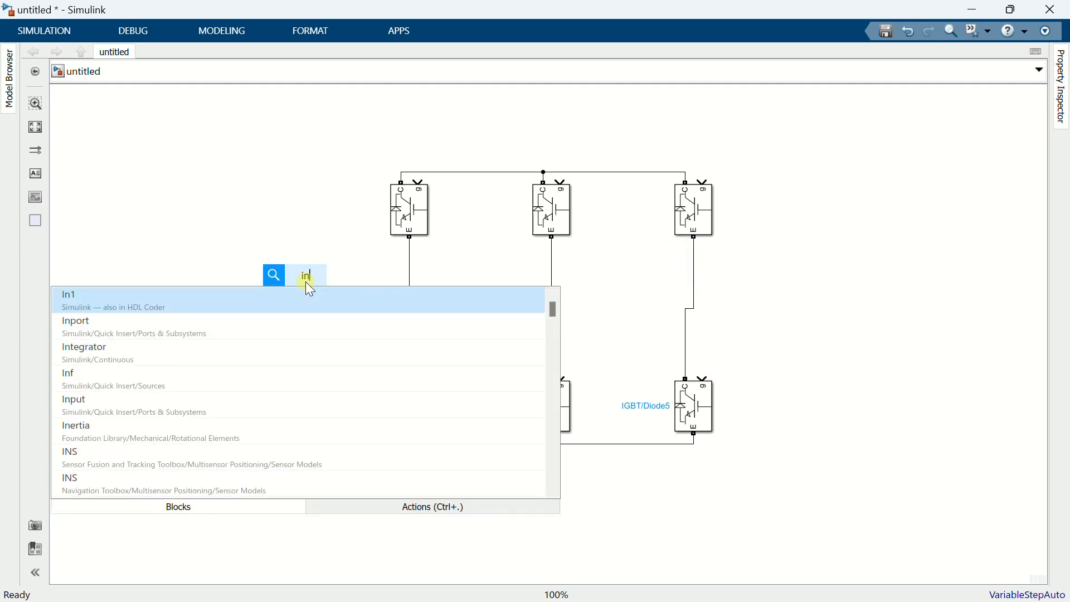
click(305, 293)
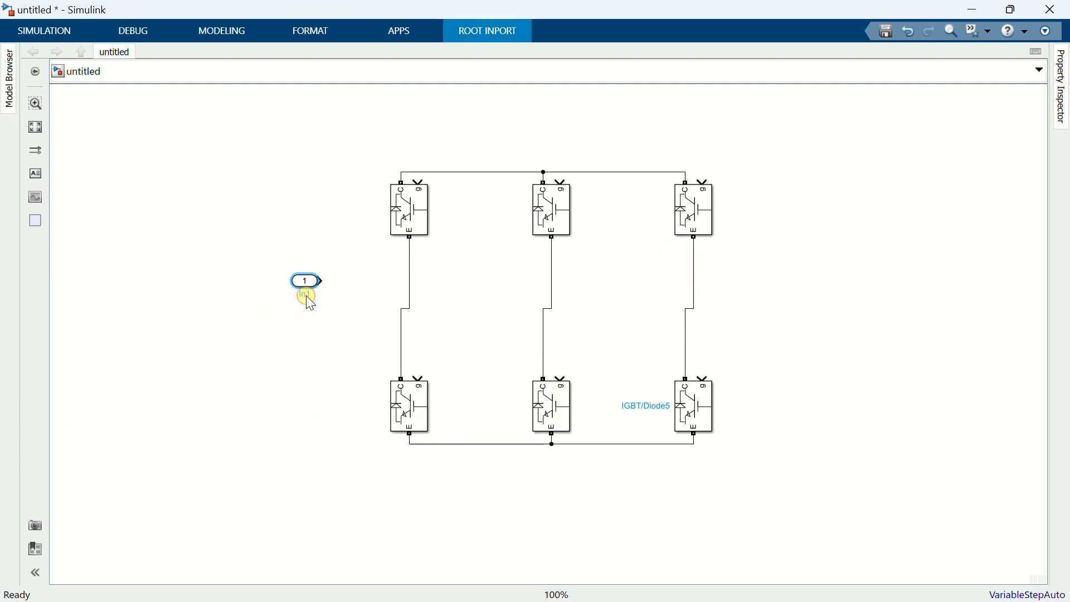
double_click(306, 295)
text(PWM1)
click(308, 310)
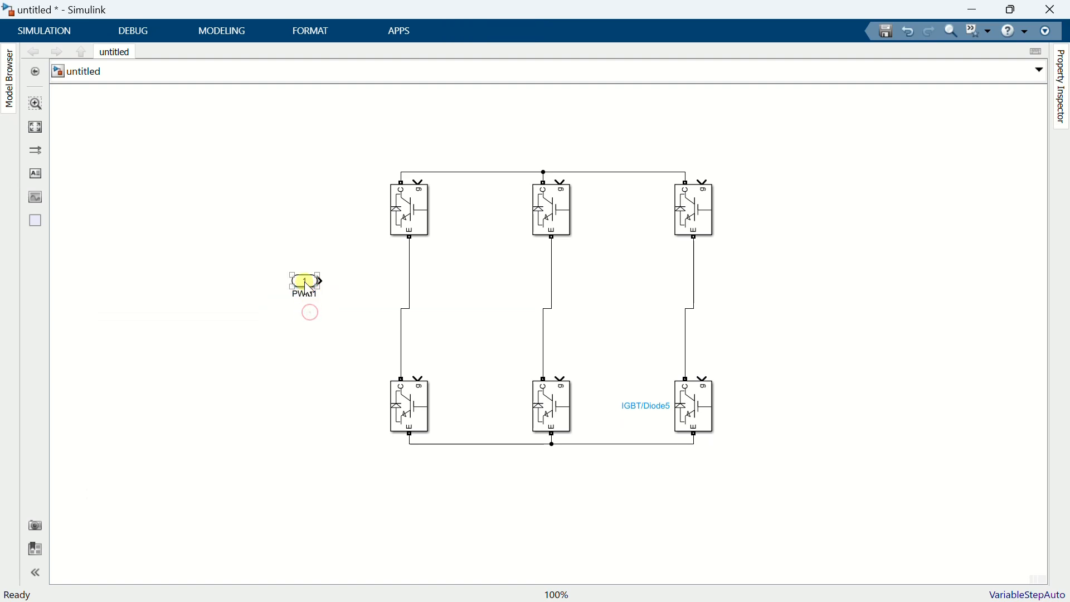
drag(304, 281, 418, 181)
Duplicate the input port as PWM2 to PWM6 and wire each copy to the gate of one remaining IGBT.
drag(342, 144, 416, 372)
click(351, 353)
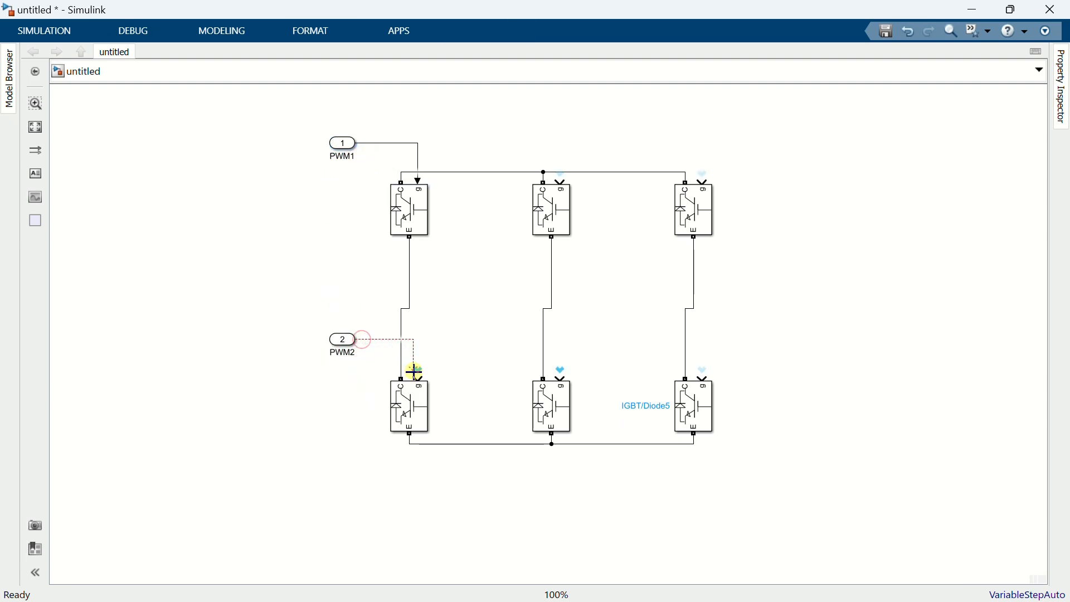
drag(342, 339, 559, 180)
click(526, 149)
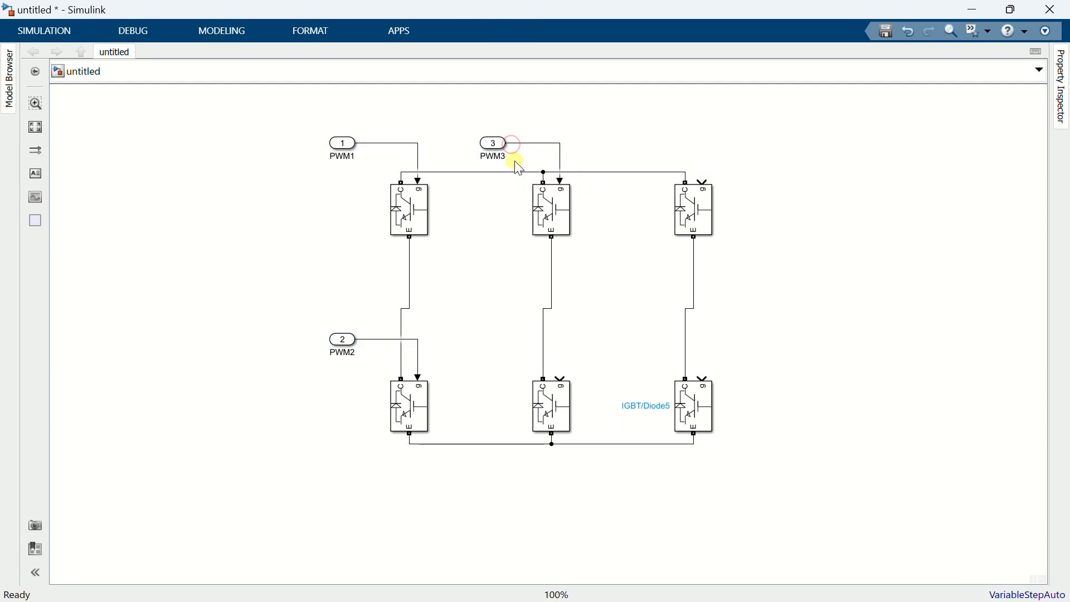
drag(493, 144, 560, 378)
click(514, 362)
mouse_move(496, 352)
mouse_down()
mouse_move(559, 249)
mouse_move(647, 152)
mouse_move(702, 177)
mouse_move(645, 349)
mouse_move(654, 364)
mouse_move(694, 374)
mouse_up()
click(683, 161)
click(662, 363)
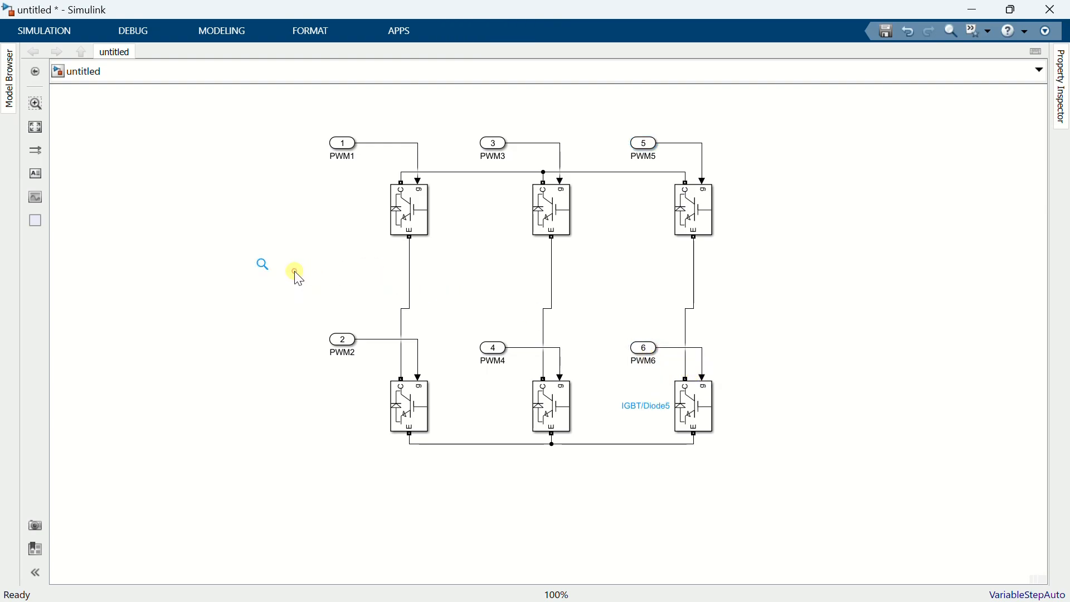
Insert a Connection Port block beside the bridge and name it VDC+.
text(con)
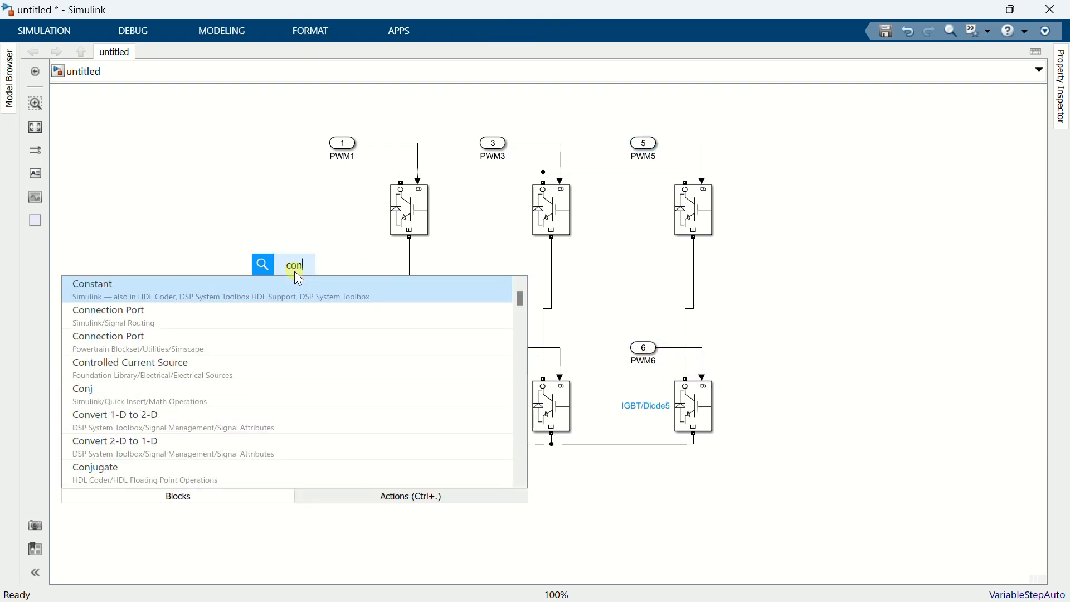
click(167, 315)
double_click(295, 284)
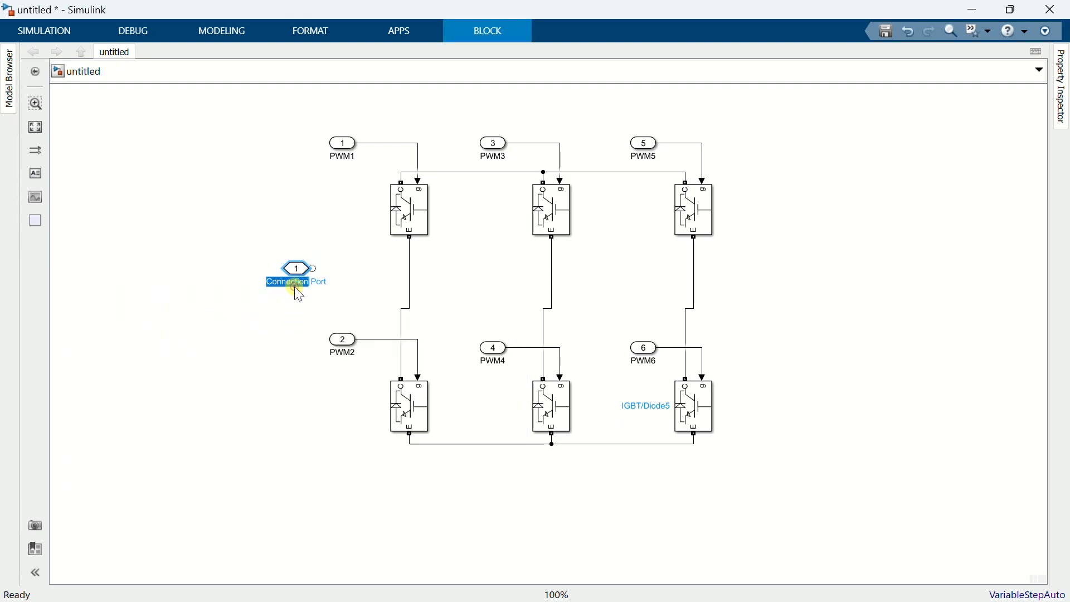
triple_click(294, 286)
text(VDC+)
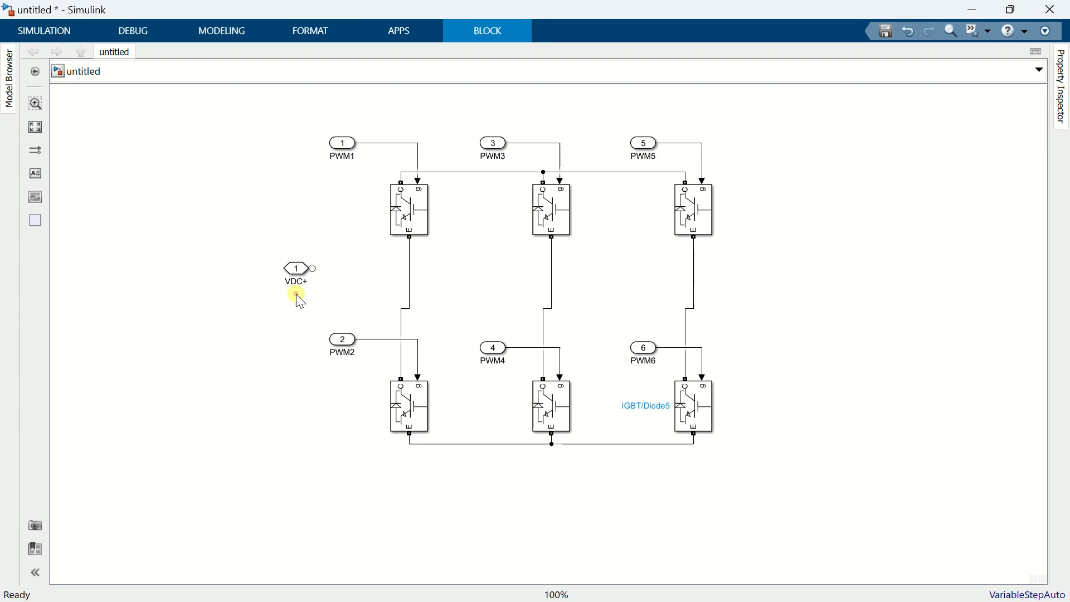
click(296, 294)
Duplicate the connection port as VDC- and connect VDC+ to the upper rail and VDC- to the lower rail.
drag(301, 277, 296, 381)
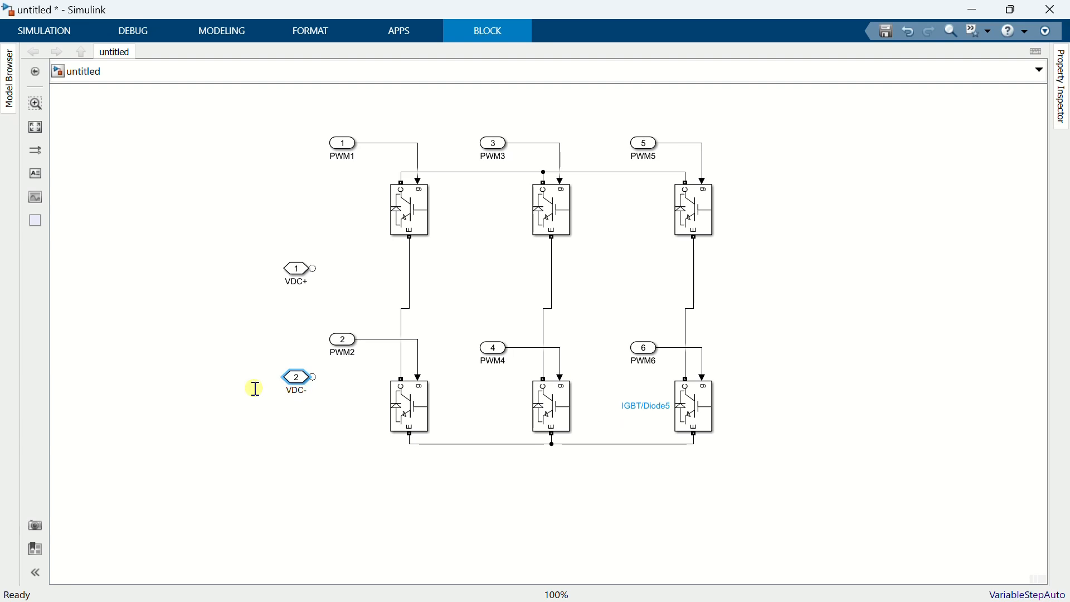
click(215, 367)
mouse_move(295, 269)
mouse_down()
mouse_move(306, 177)
mouse_move(403, 172)
mouse_up()
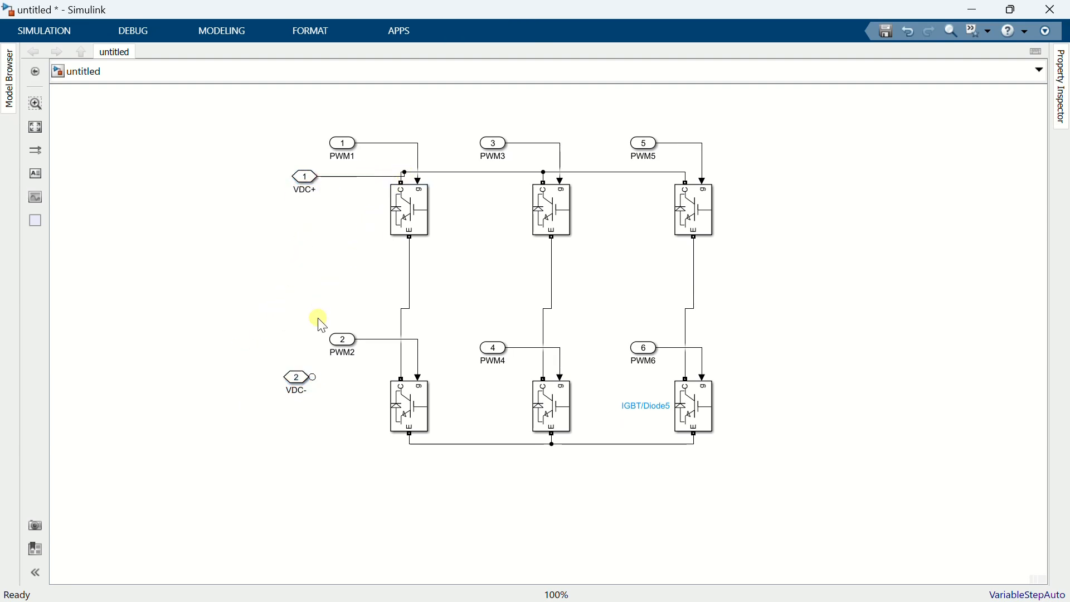
mouse_move(303, 384)
mouse_down()
mouse_move(301, 438)
mouse_move(409, 444)
mouse_up()
click(295, 440)
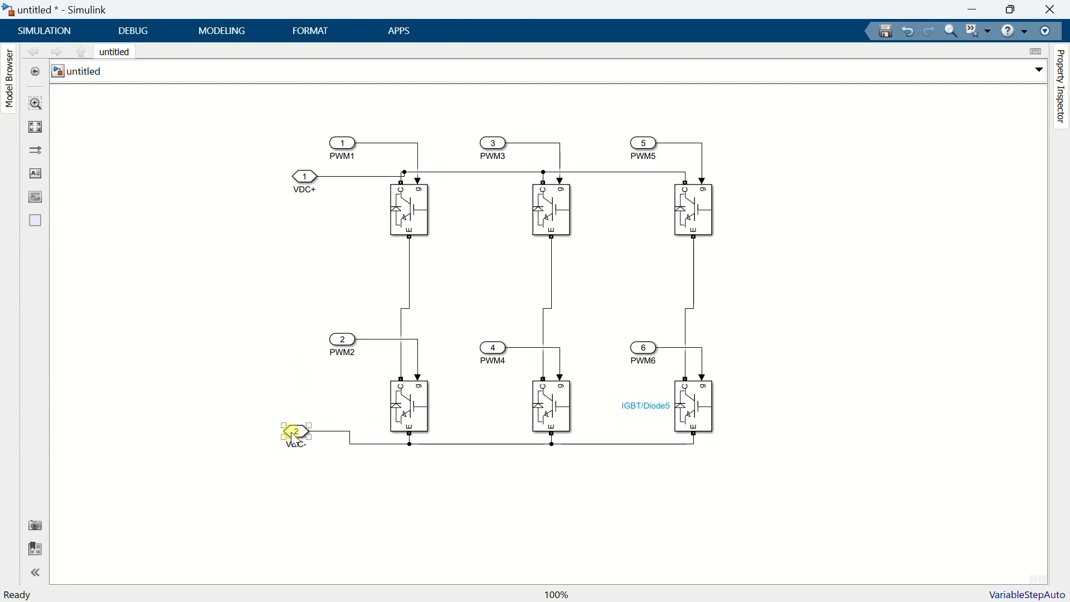
Copy the connection port between the first two legs, name it VR, and rotate it 180° to face the first leg.
drag(295, 441, 474, 300)
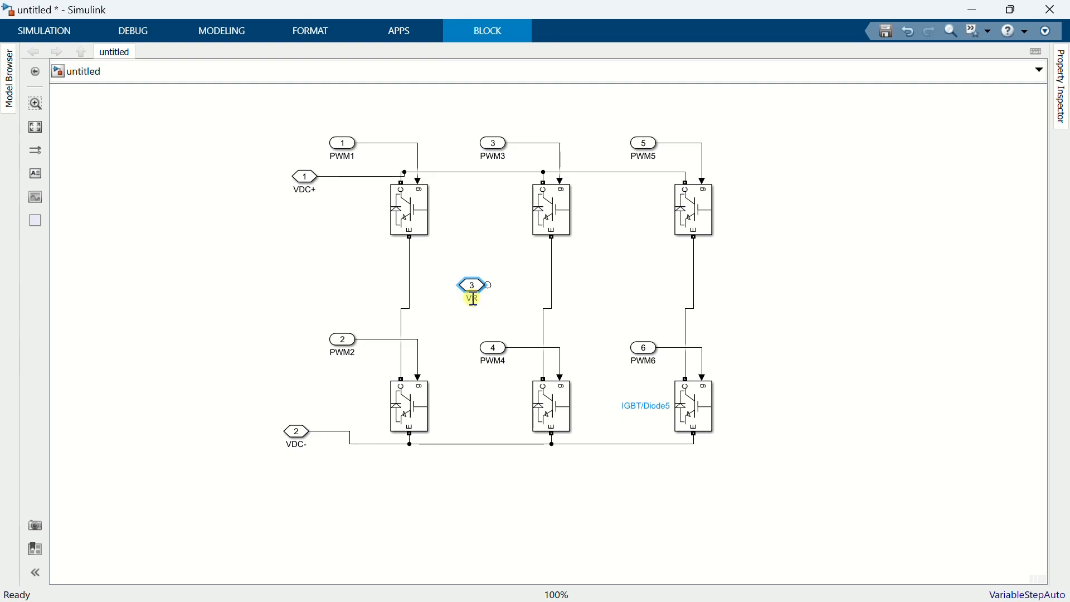
click(486, 310)
click(473, 285)
key(ctrl+r)
key(ctrl+r)
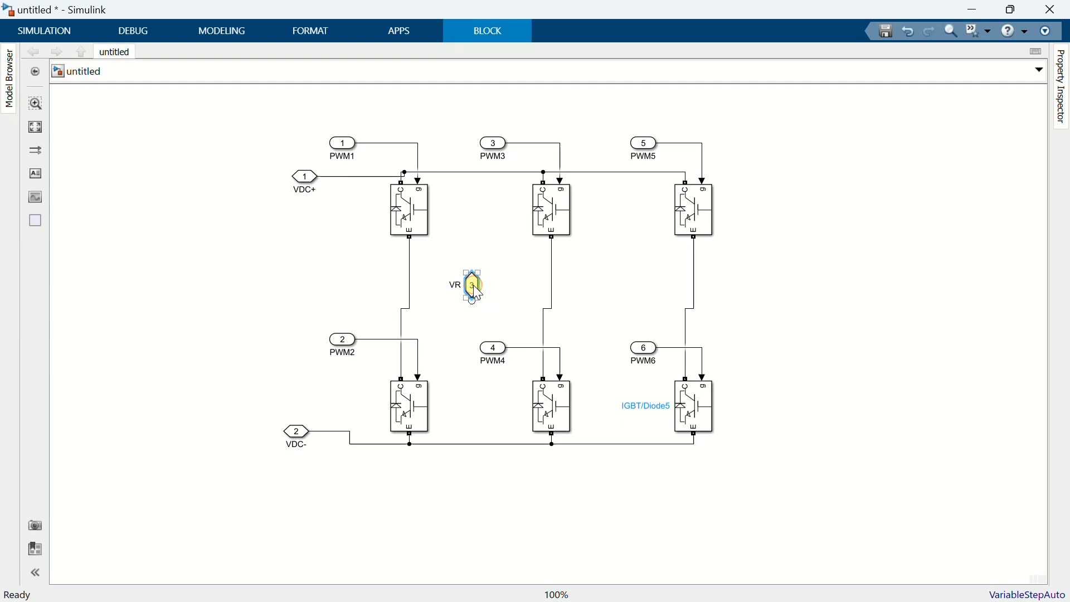
Set the VR port's location on the parent subsystem to Right.
double_click(477, 289)
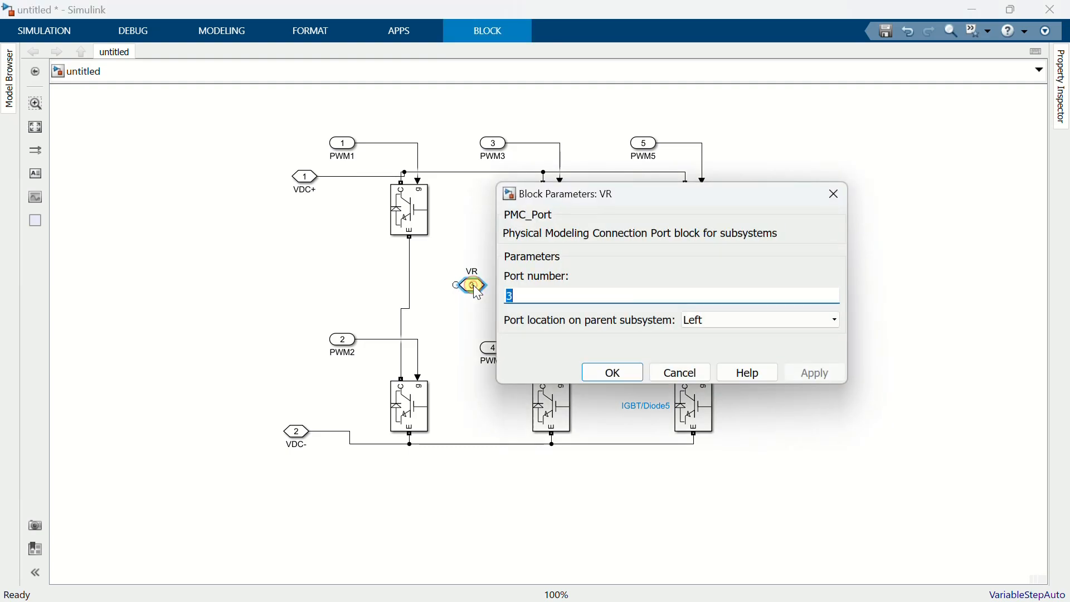
click(708, 320)
click(703, 351)
click(612, 372)
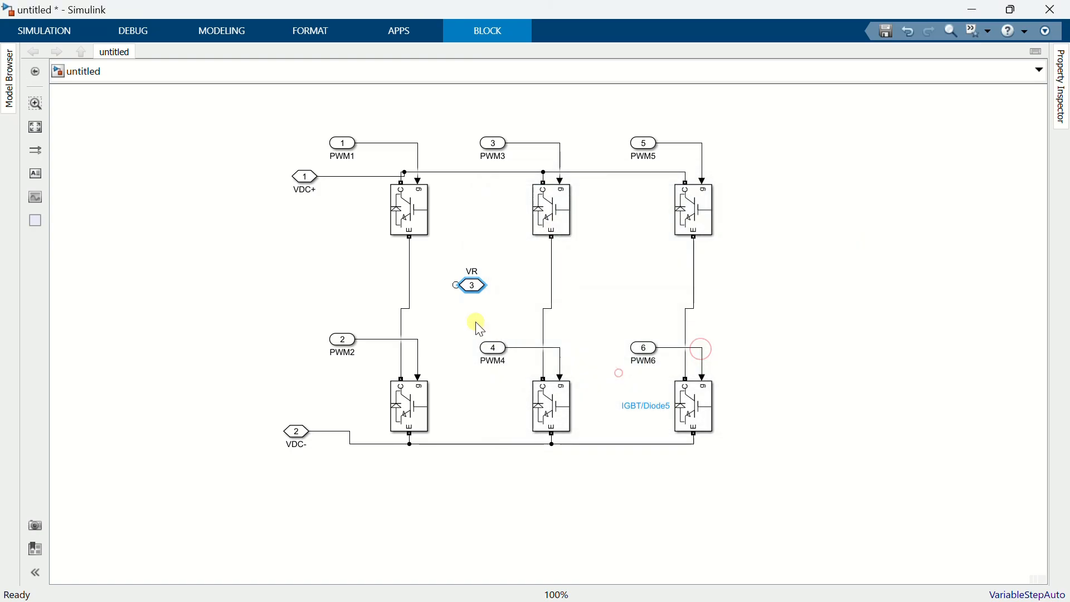
Connect VR to the first leg's midpoint, then duplicate it as VY with location Right and connect it to the second leg's midpoint.
mouse_move(450, 287)
mouse_down()
mouse_move(414, 278)
mouse_move(599, 289)
mouse_up()
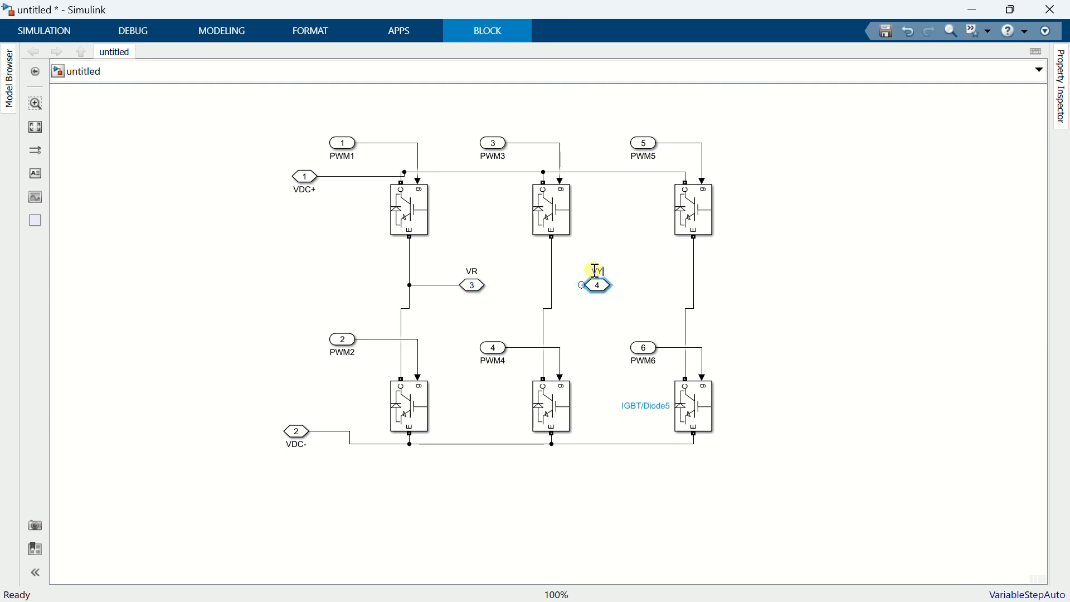
drag(554, 274, 592, 291)
double_click(595, 288)
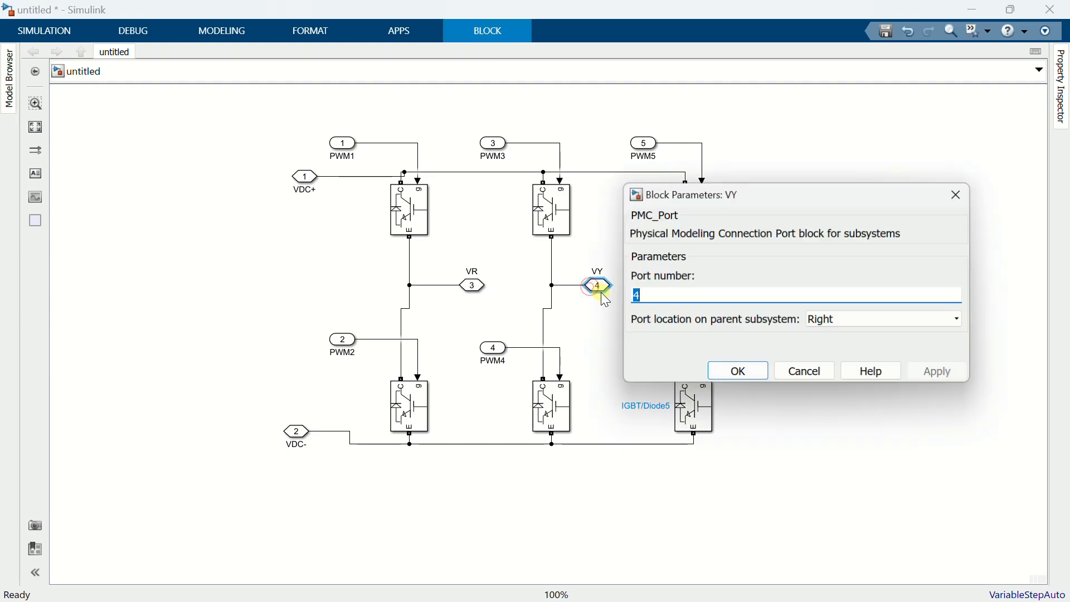
click(740, 373)
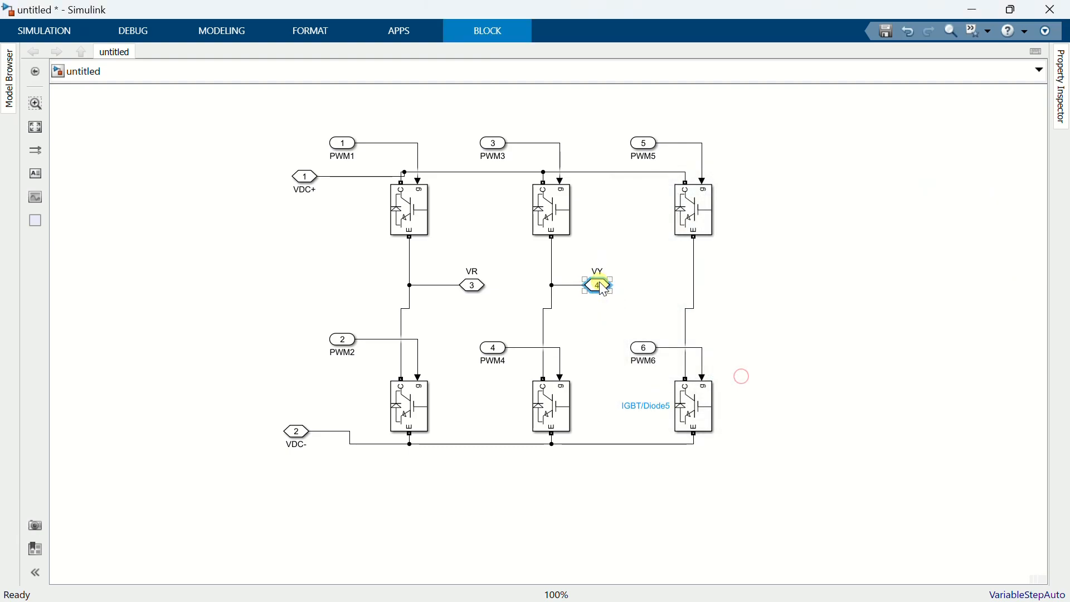
Duplicate the VY port as VB and connect it to the third leg's midpoint.
drag(599, 287, 696, 282)
click(747, 272)
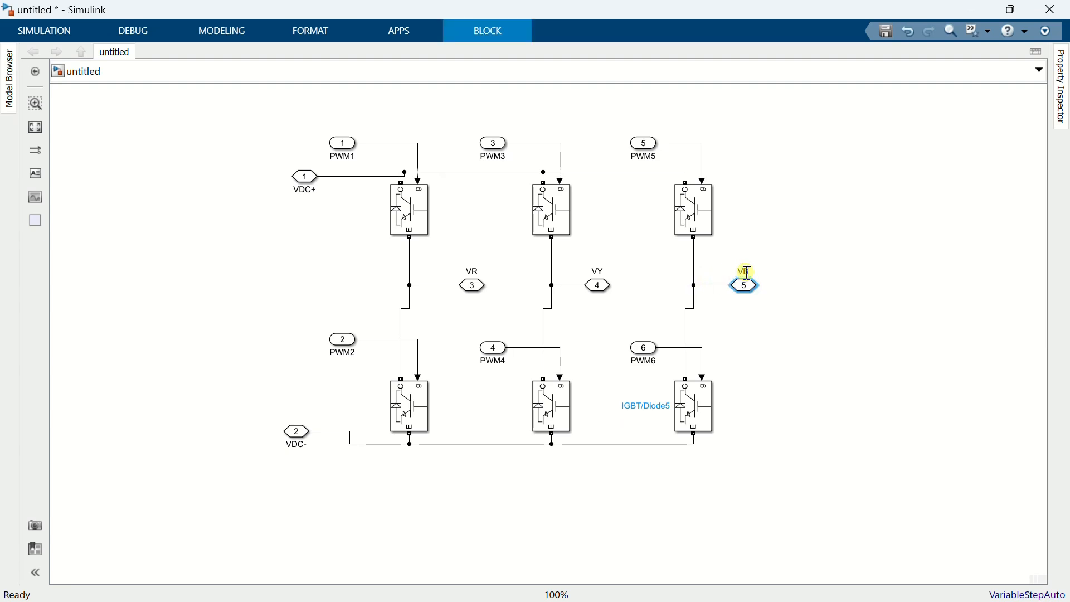
double_click(744, 286)
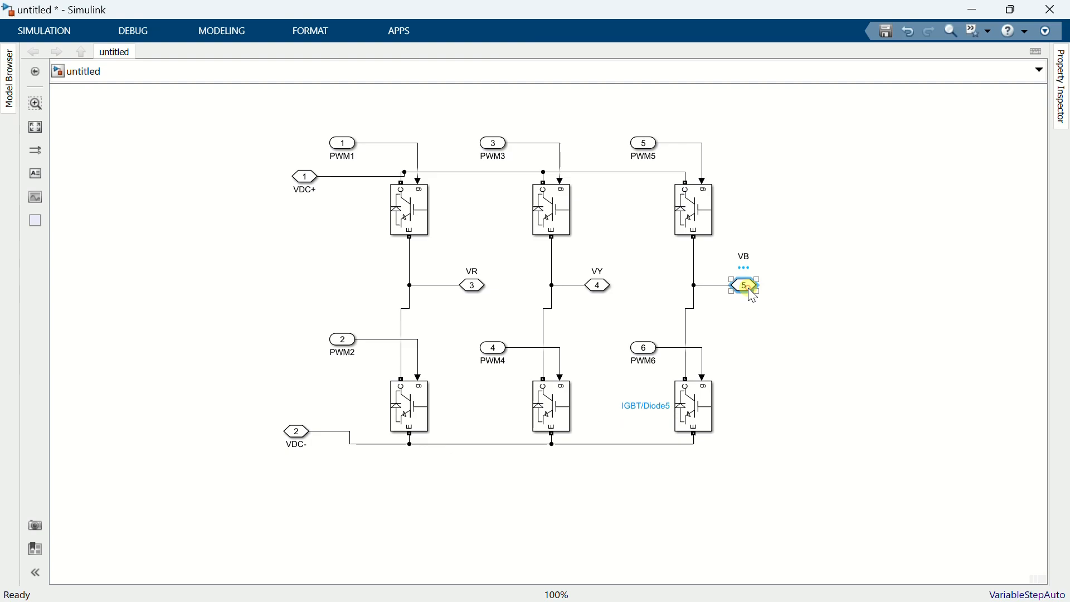
click(516, 372)
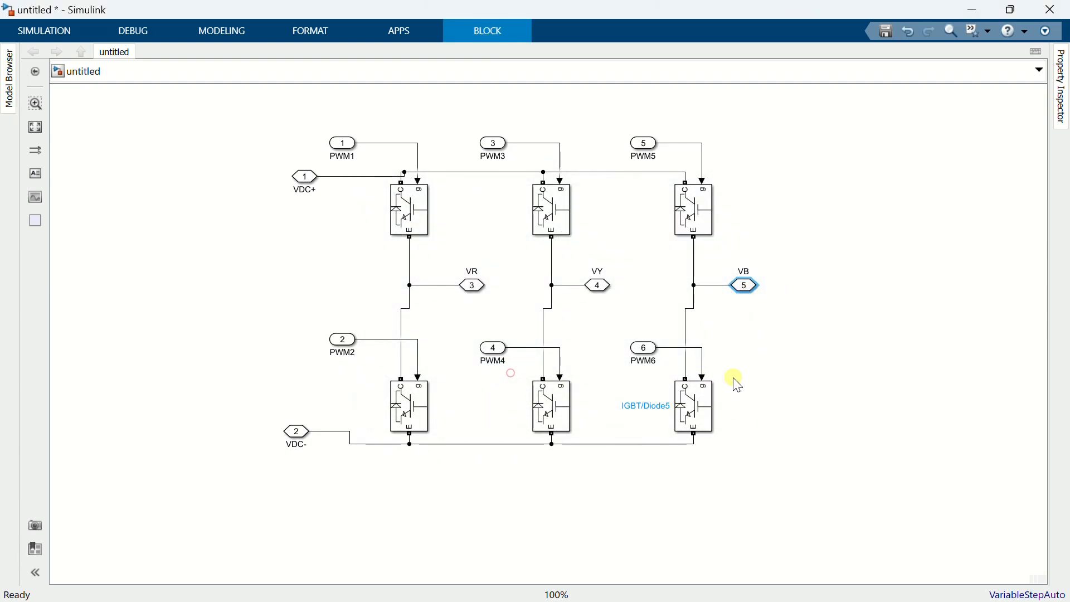
click(735, 377)
Create a subsystem from the entire inverter circuit, including all its ports.
drag(206, 106, 791, 477)
right_click(706, 404)
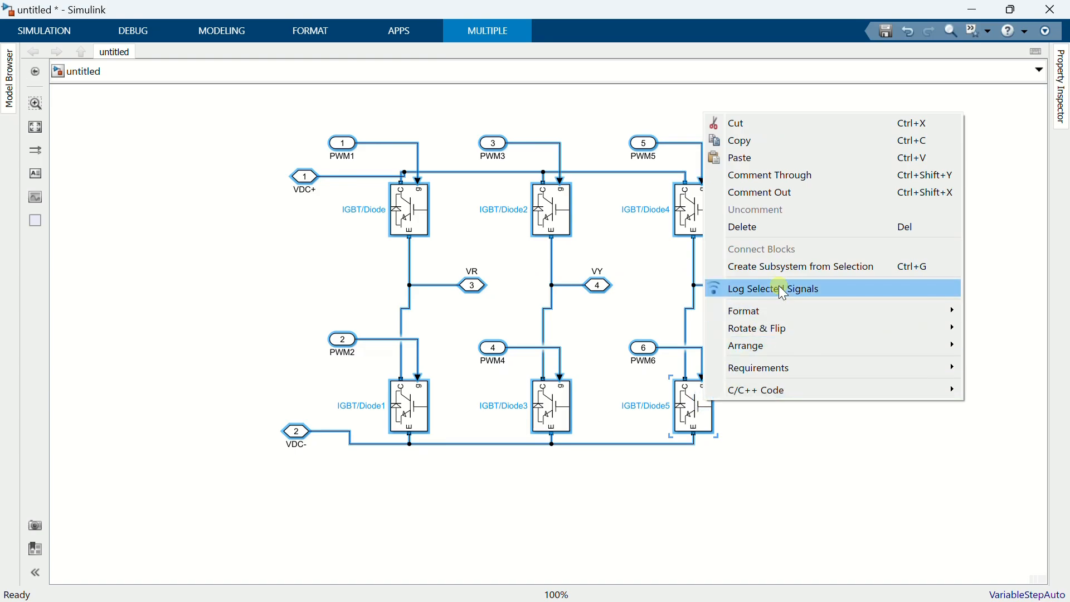
click(785, 267)
Delete all leftover input ports, connection ports and lines outside the subsystem, moving the subsystem clear of those beneath it.
drag(607, 127, 747, 412)
key(Delete)
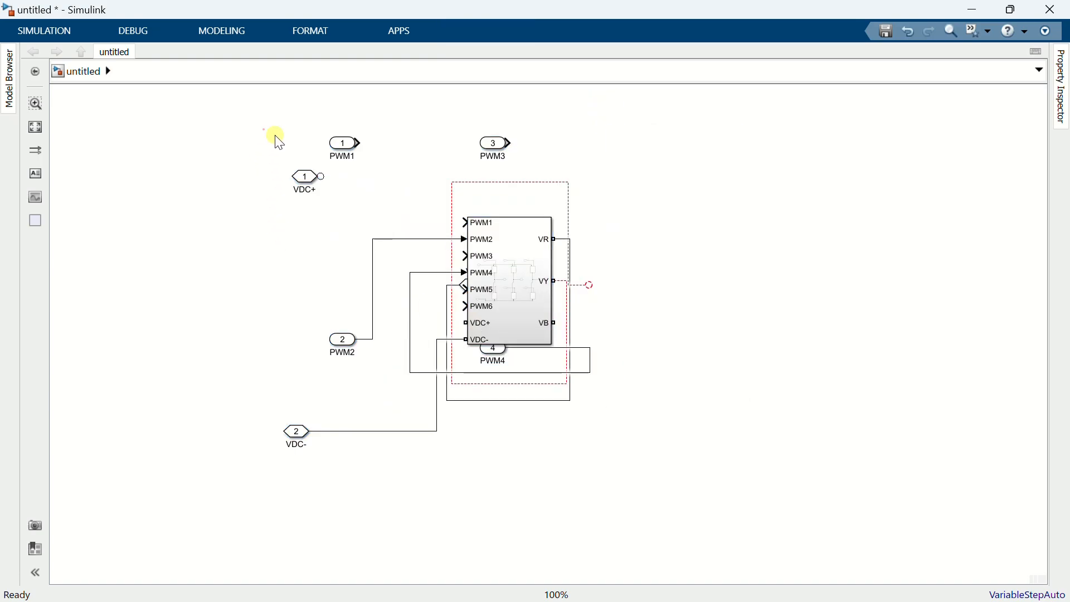
drag(264, 130, 412, 473)
key(Delete)
drag(394, 305, 457, 409)
key(Delete)
click(493, 144)
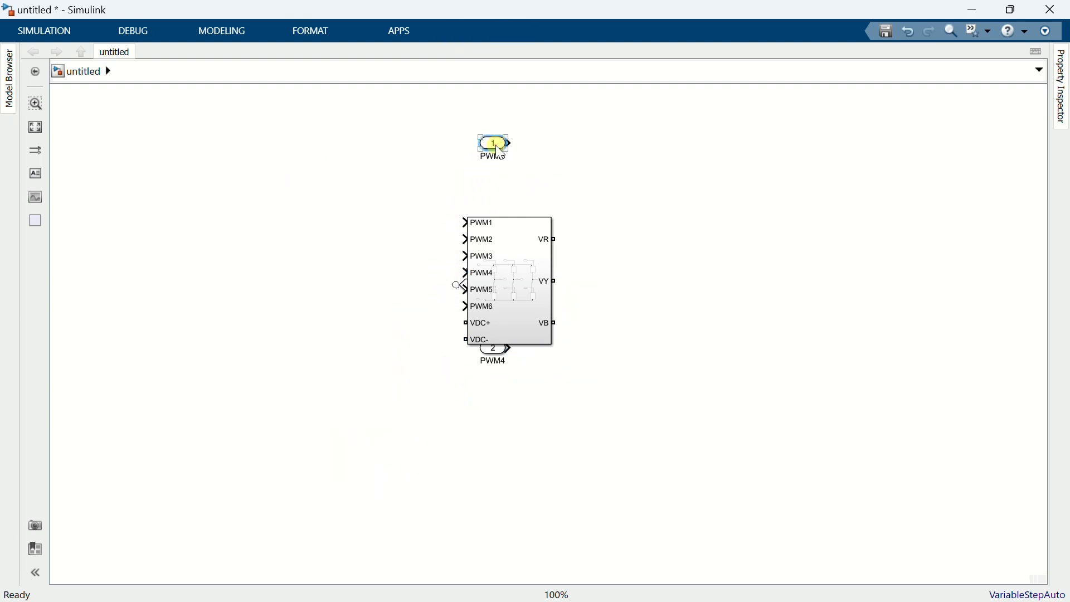
key(Delete)
drag(509, 256, 378, 234)
drag(453, 244, 556, 385)
key(Delete)
Enlarge the subsystem block slightly and move it to the upper-left area of the canvas.
click(412, 315)
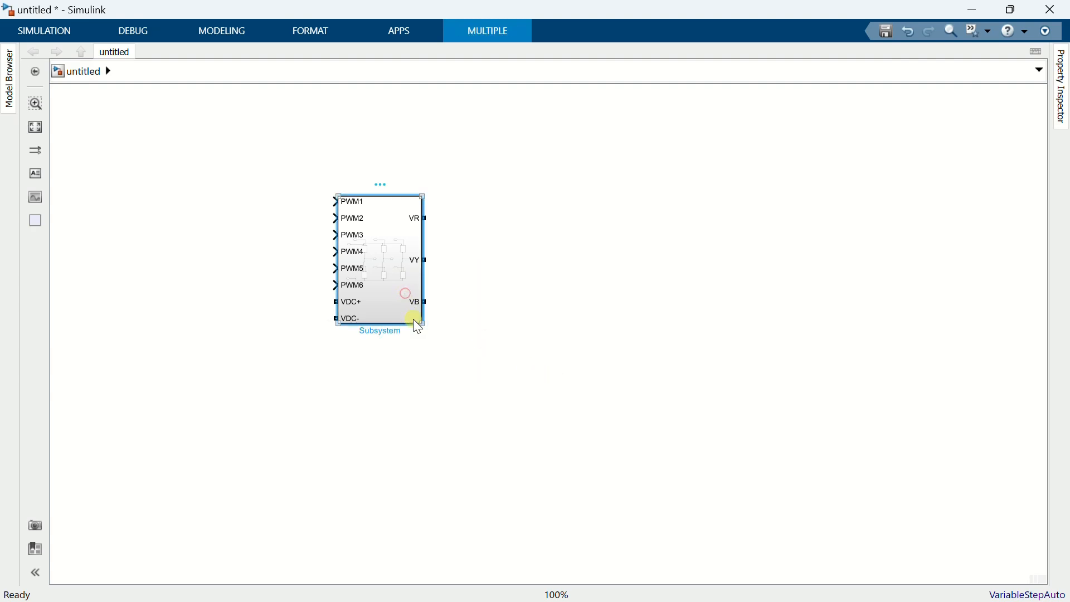
drag(423, 323, 451, 410)
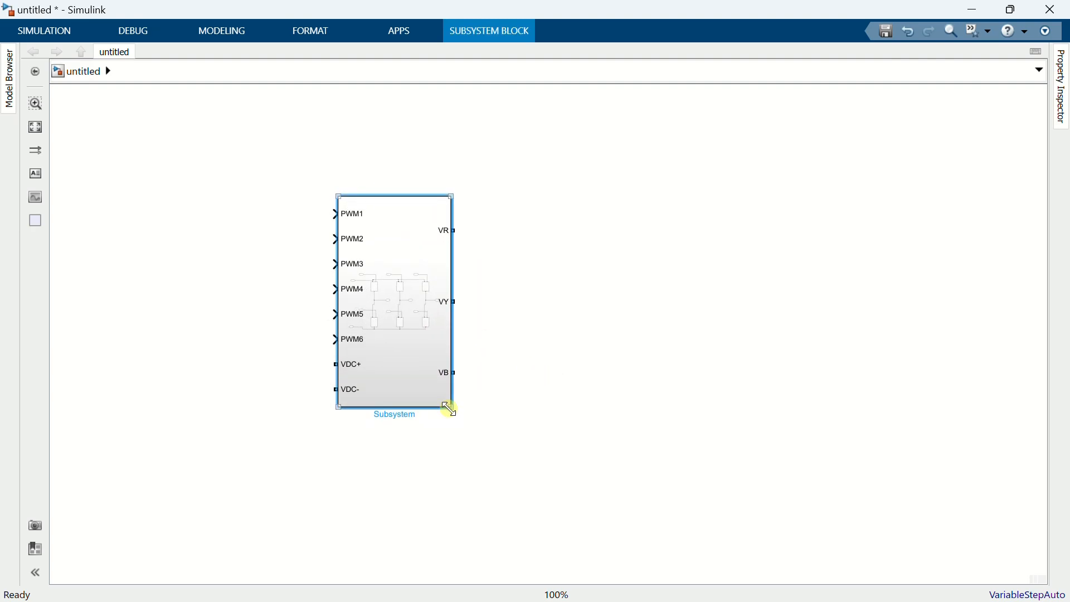
drag(418, 329, 241, 282)
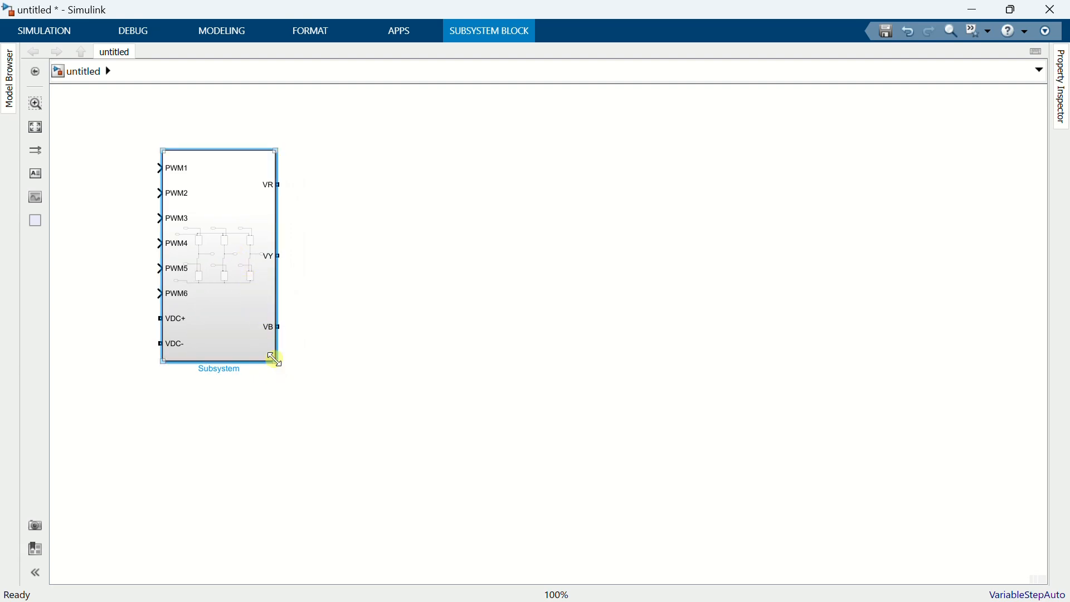
drag(275, 361, 252, 296)
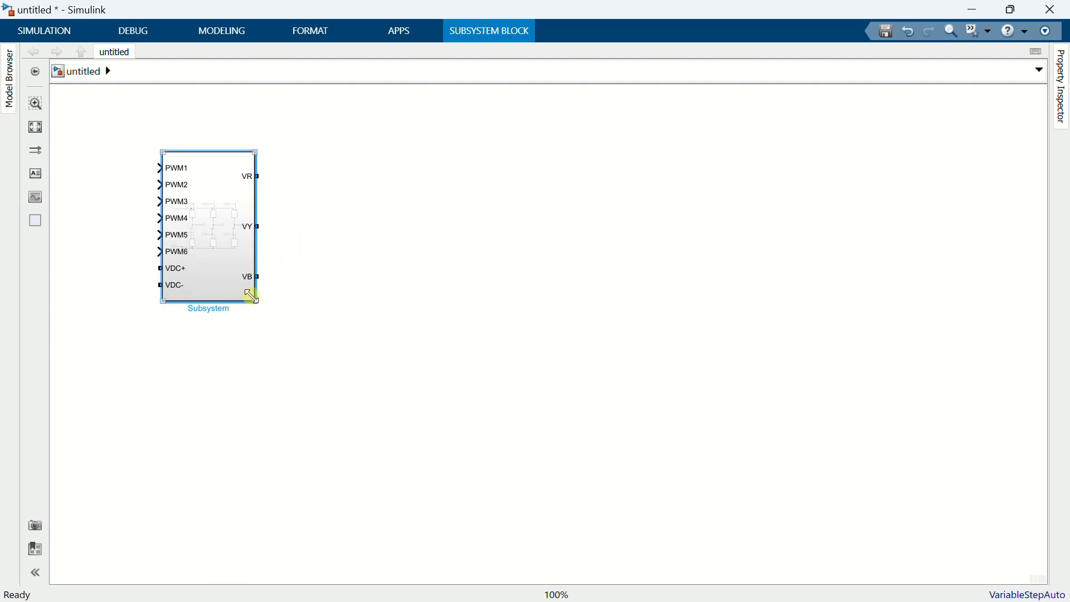
Insert a Specialized Power Systems DC Voltage Source and wire its positive terminal to VDC+ and its negative terminal to VDC-.
double_click(349, 305)
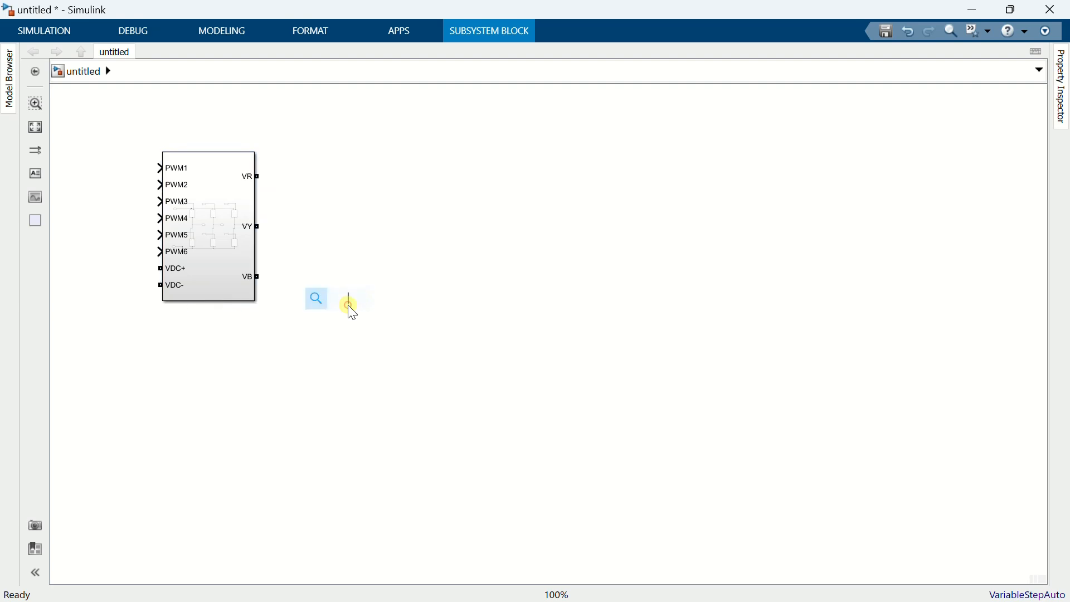
text(dc v)
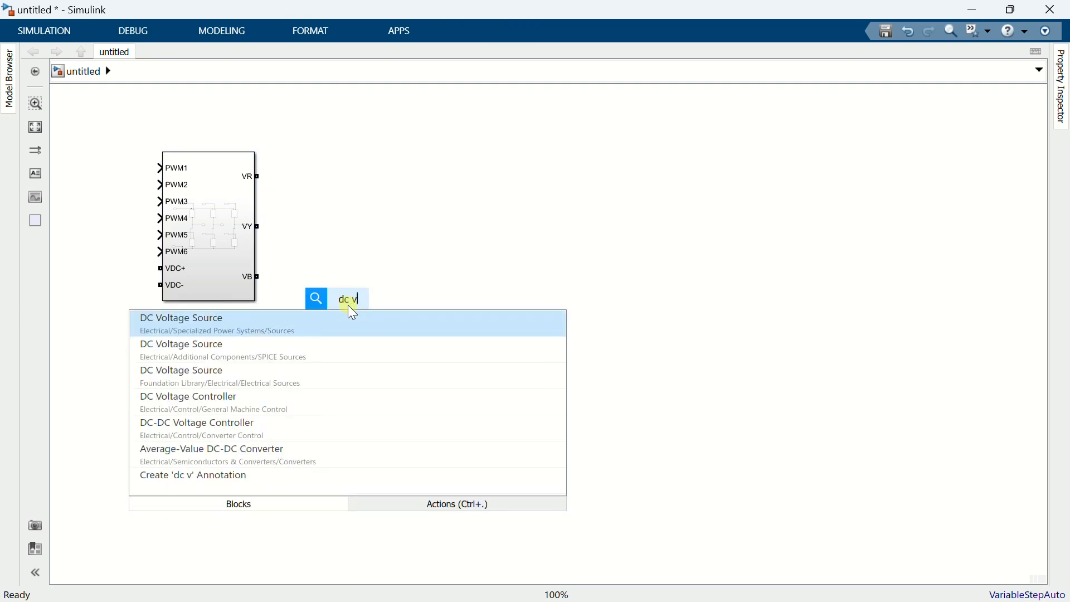
key(Return)
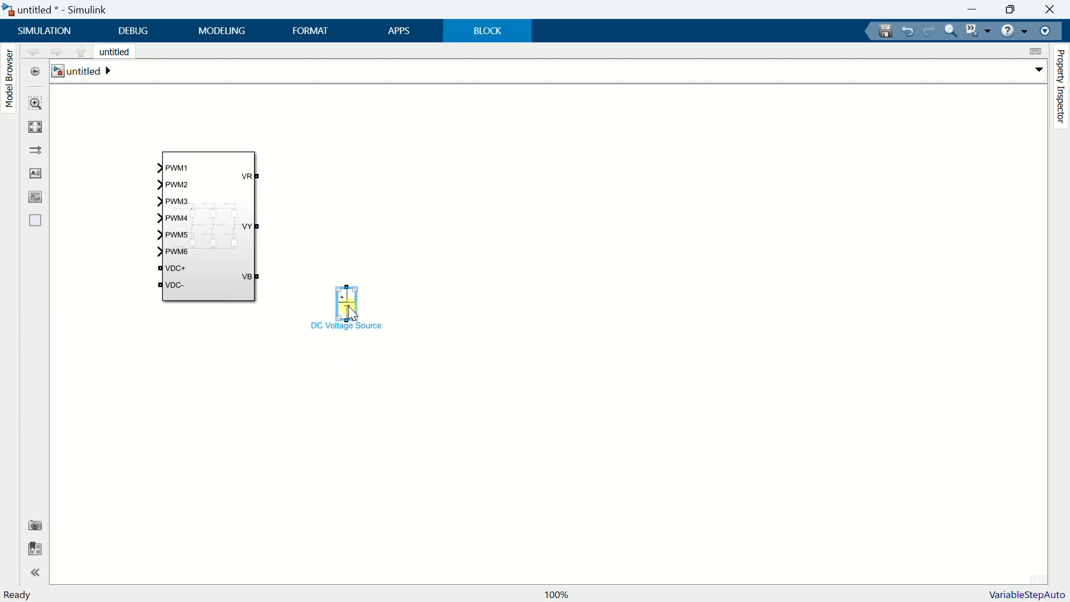
mouse_move(348, 304)
mouse_down()
mouse_move(99, 304)
mouse_move(161, 269)
mouse_up()
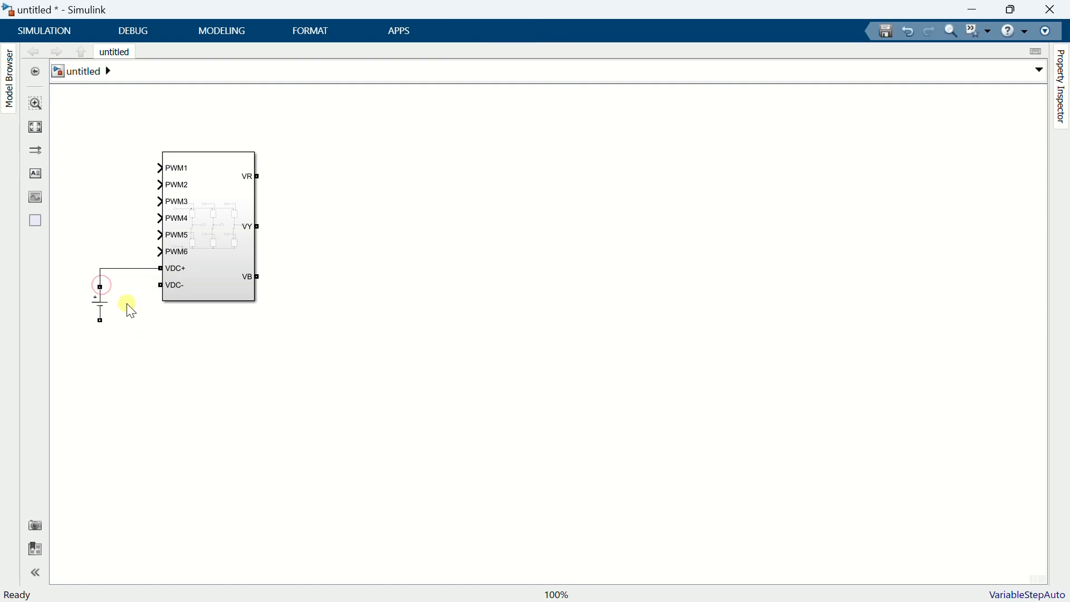
drag(100, 321, 161, 285)
Set the DC voltage source's amplitude to 800 V.
click(103, 314)
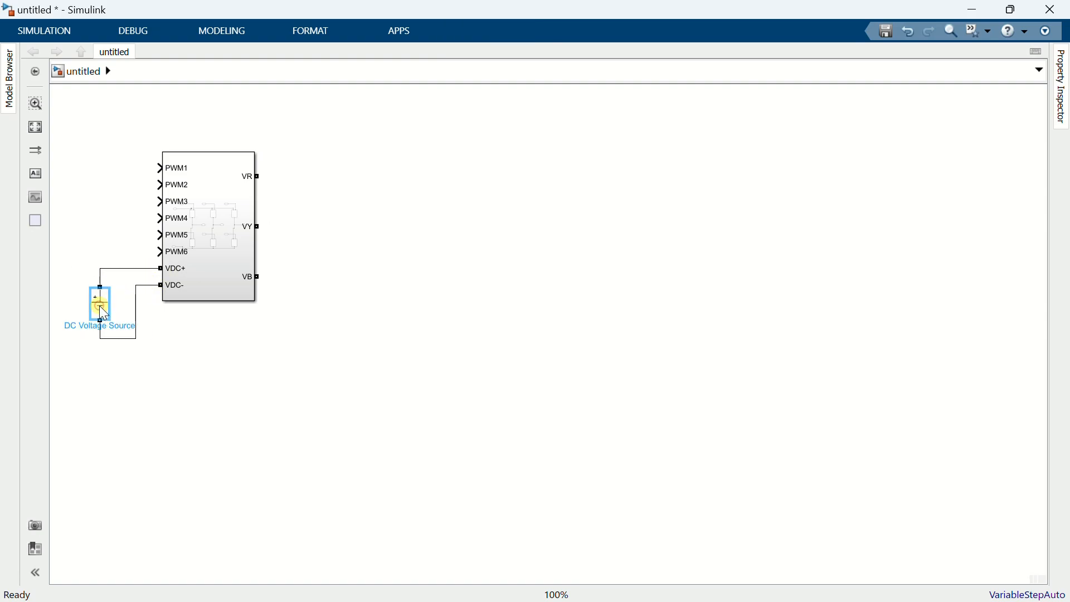
double_click(103, 313)
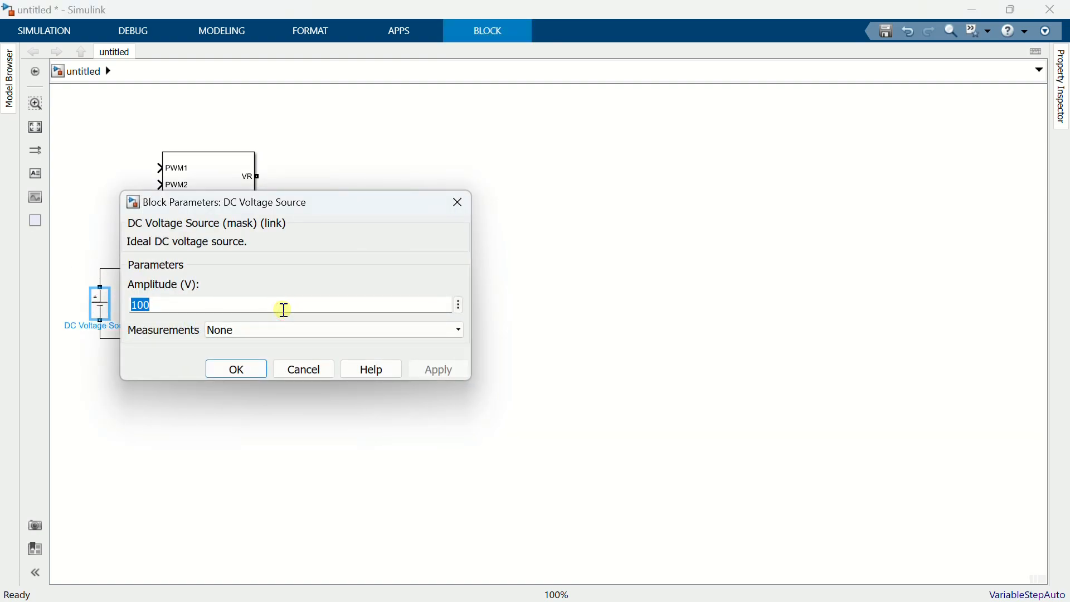
text(800)
click(239, 366)
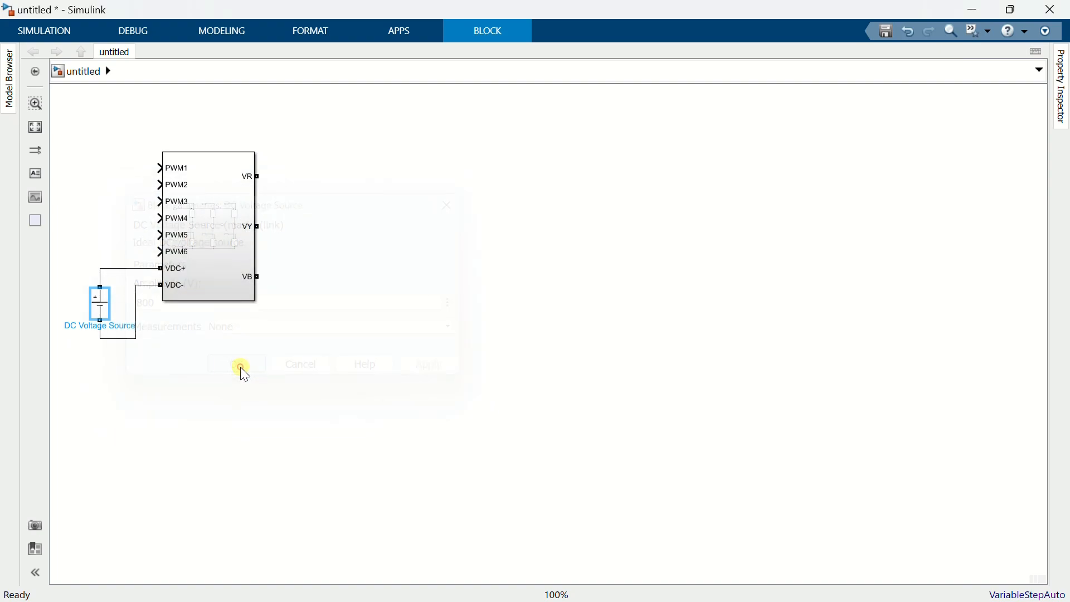
Insert a Simulink From block on the canvas beside the subsystem and make it wider and flatter.
click(366, 213)
double_click(366, 213)
text(from)
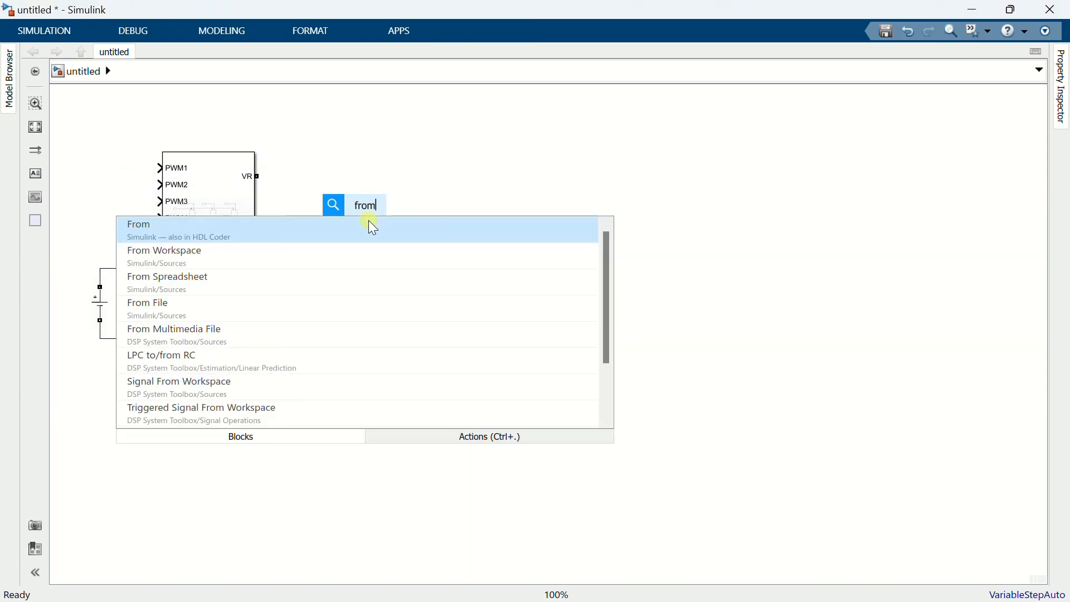
click(369, 220)
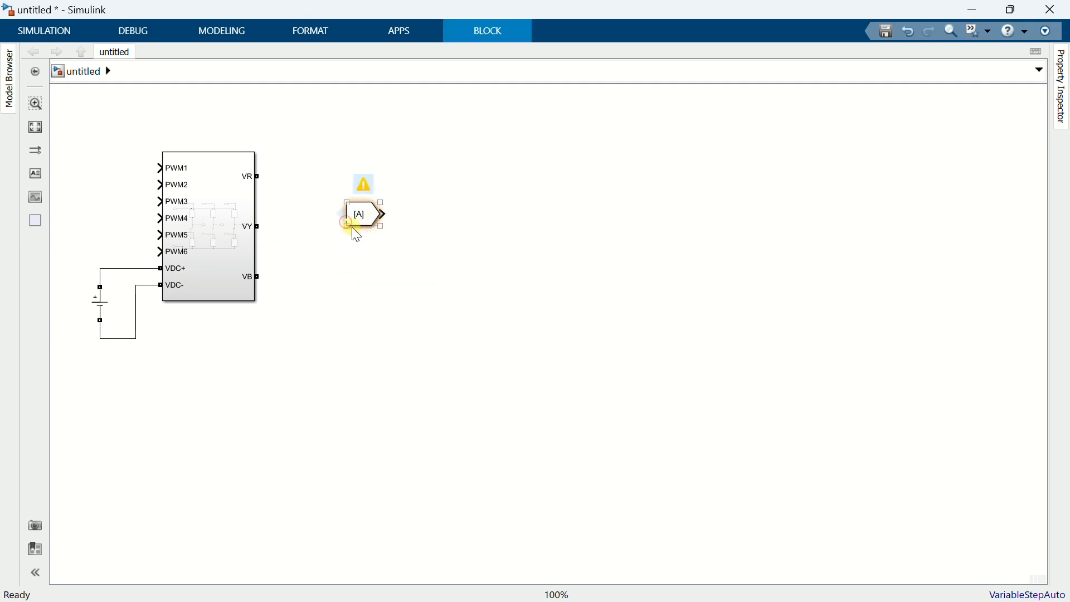
drag(346, 226, 338, 214)
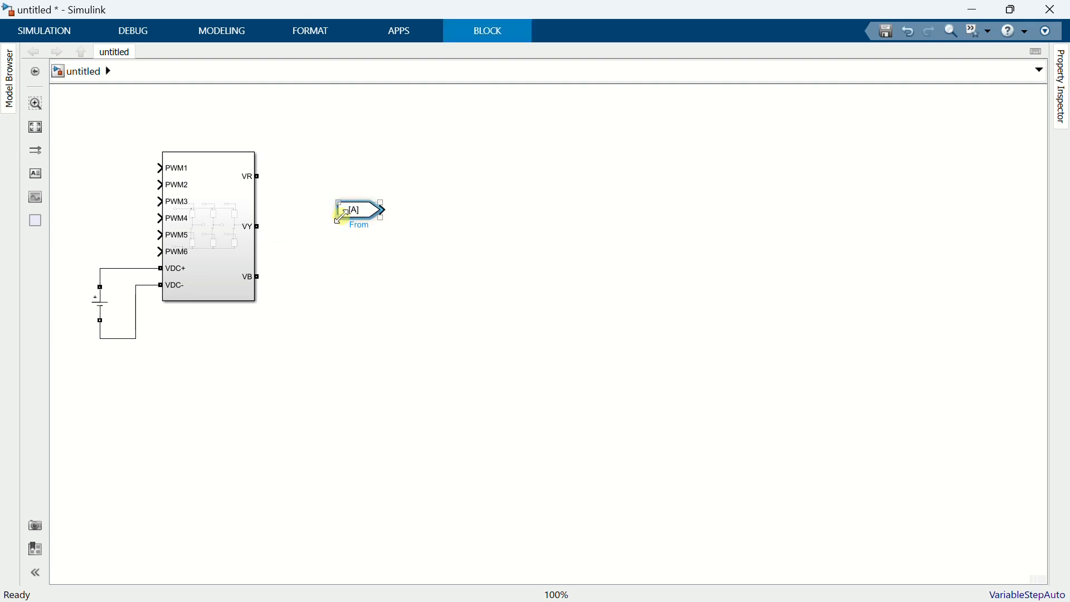
Set the From block's Goto tag to PWM1.
click(355, 211)
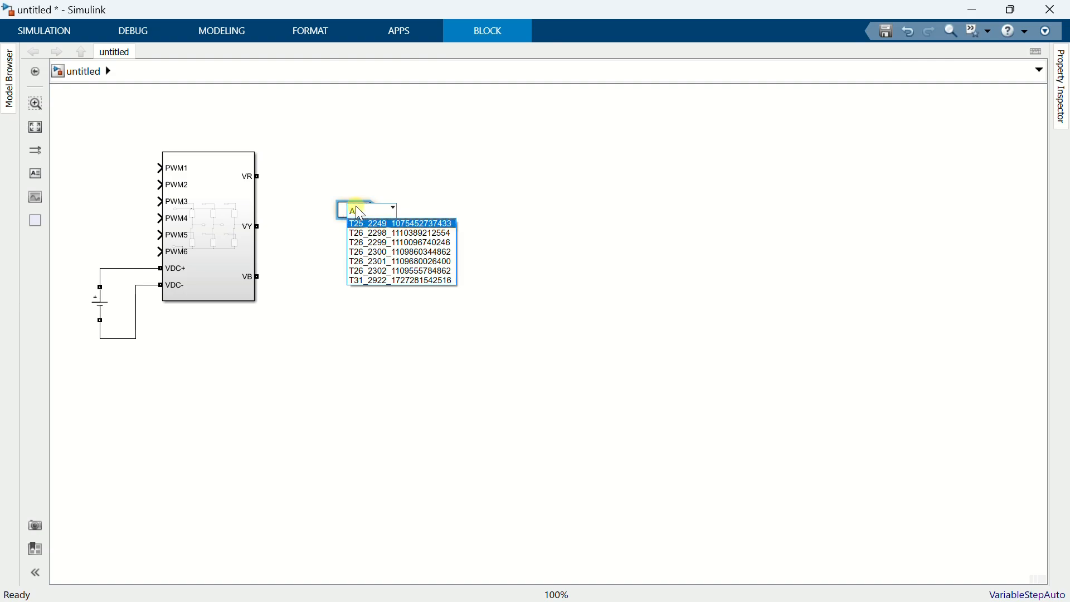
double_click(351, 210)
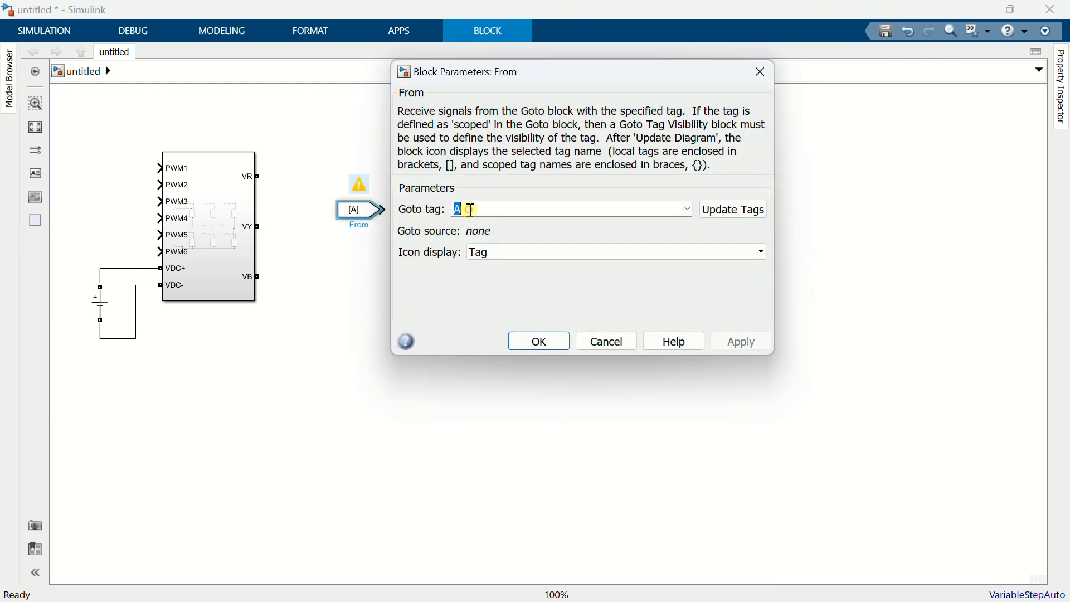
text(PWM1)
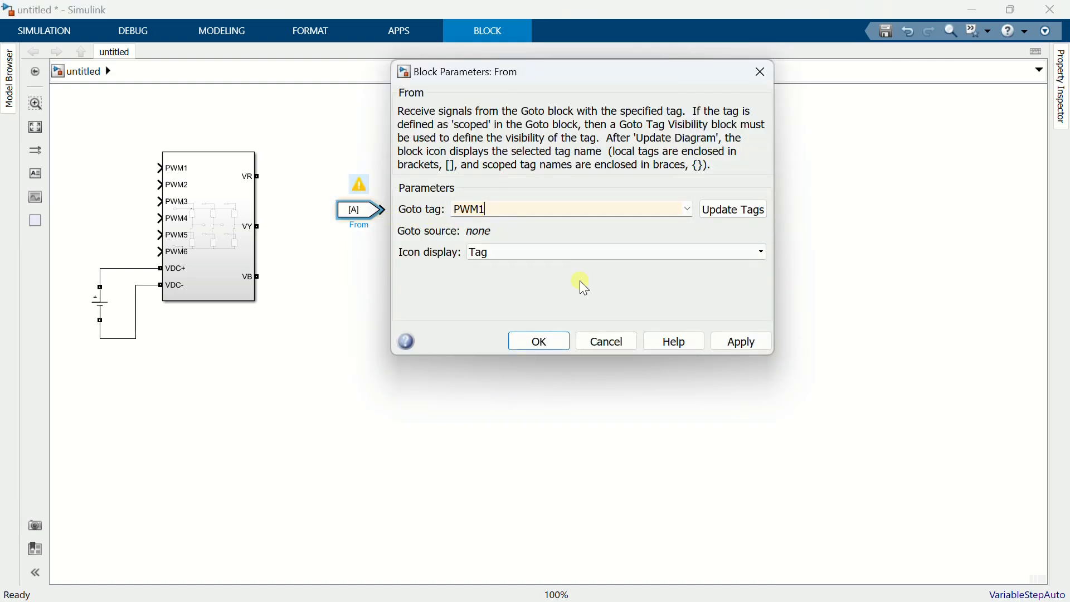
click(539, 342)
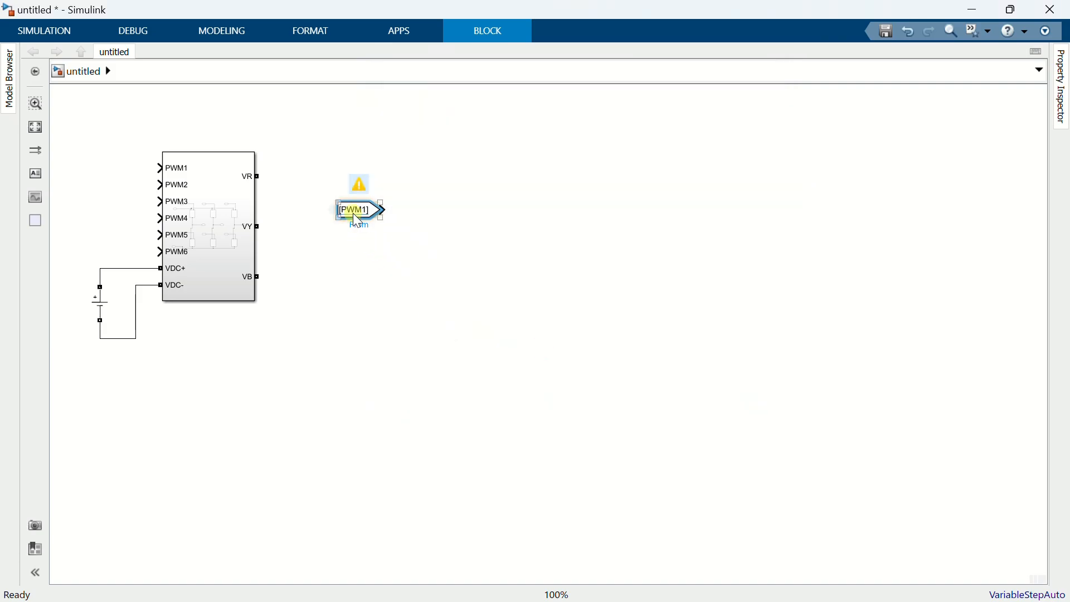
Wire the From block to the subsystem's PWM1 input and add a copy tagged PWM2 on the PWM2 input.
mouse_move(352, 213)
mouse_down()
mouse_move(115, 160)
mouse_move(107, 191)
mouse_move(160, 185)
mouse_up()
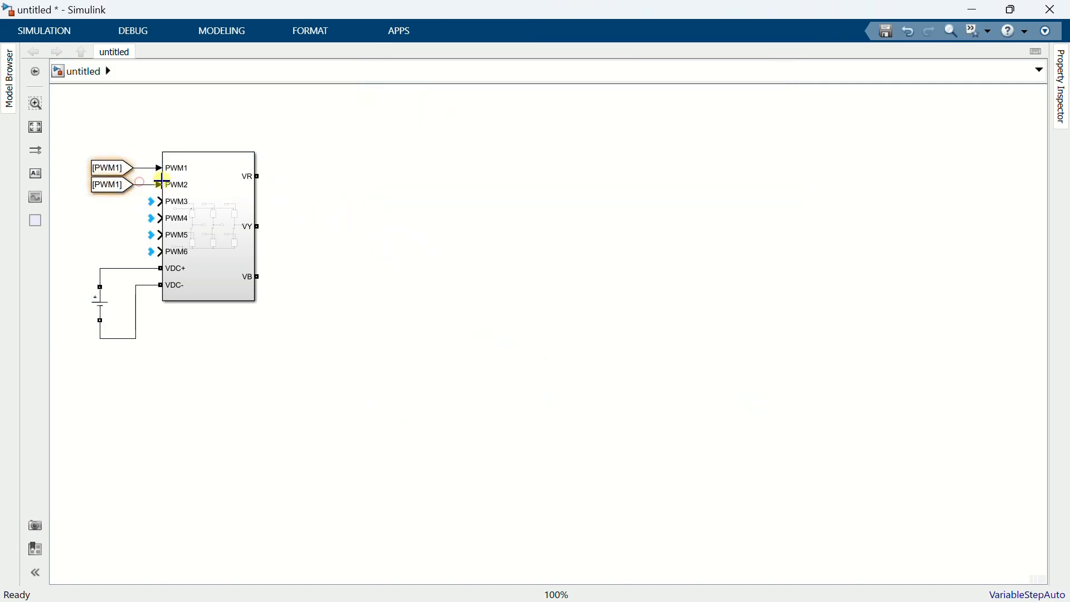
double_click(114, 187)
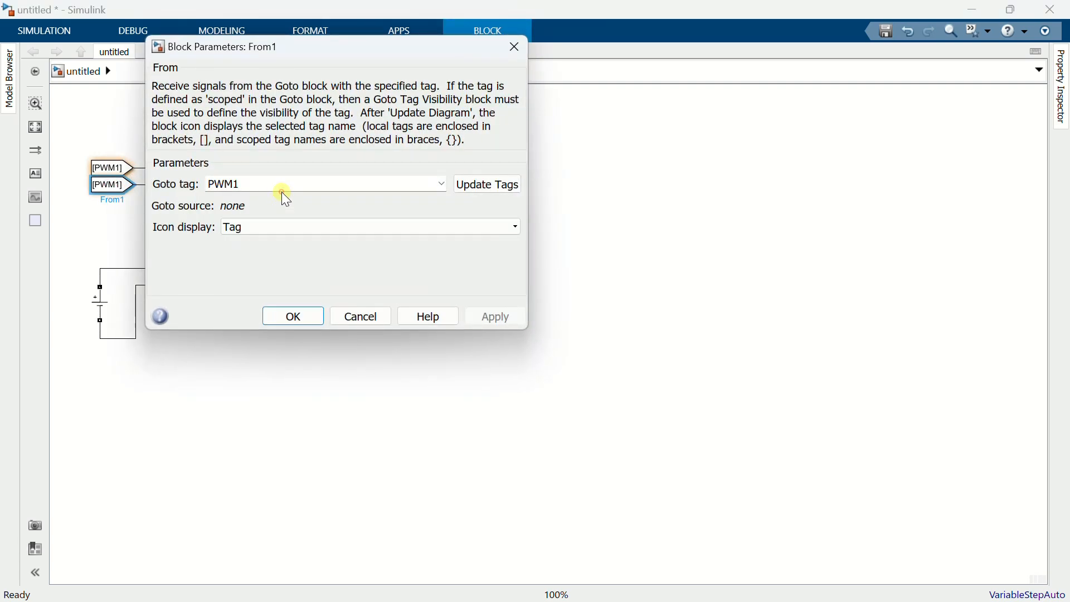
double_click(283, 185)
click(283, 184)
key(BackSpace)
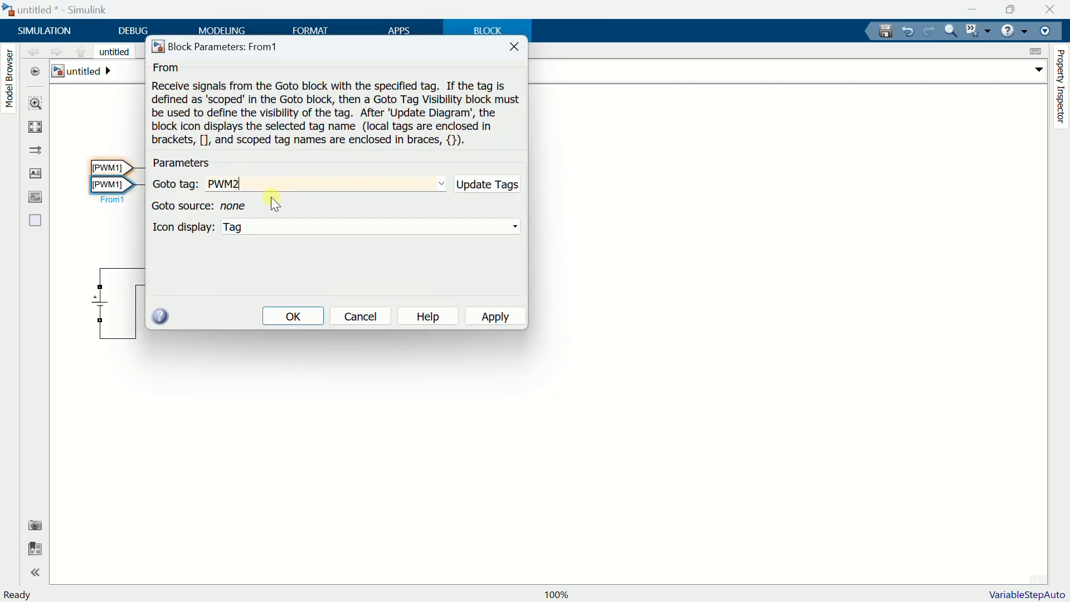
click(289, 316)
Copy the From block to the subsystem's PWM3 input, wire it and set its Goto tag to PWM3.
click(103, 193)
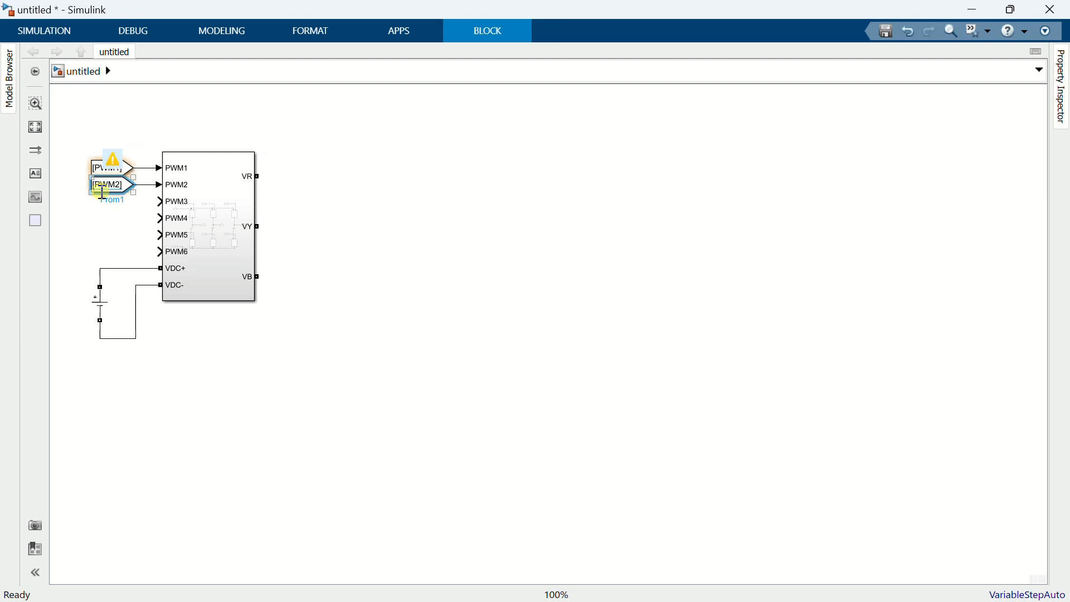
mouse_move(100, 203)
mouse_down()
mouse_move(159, 201)
mouse_move(113, 204)
mouse_up()
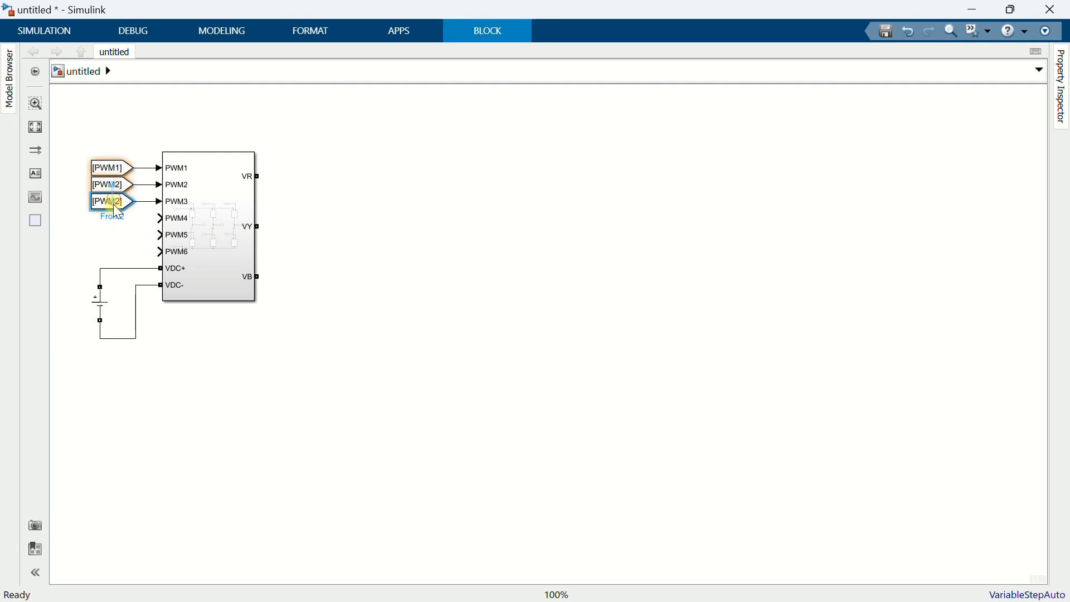
click(98, 203)
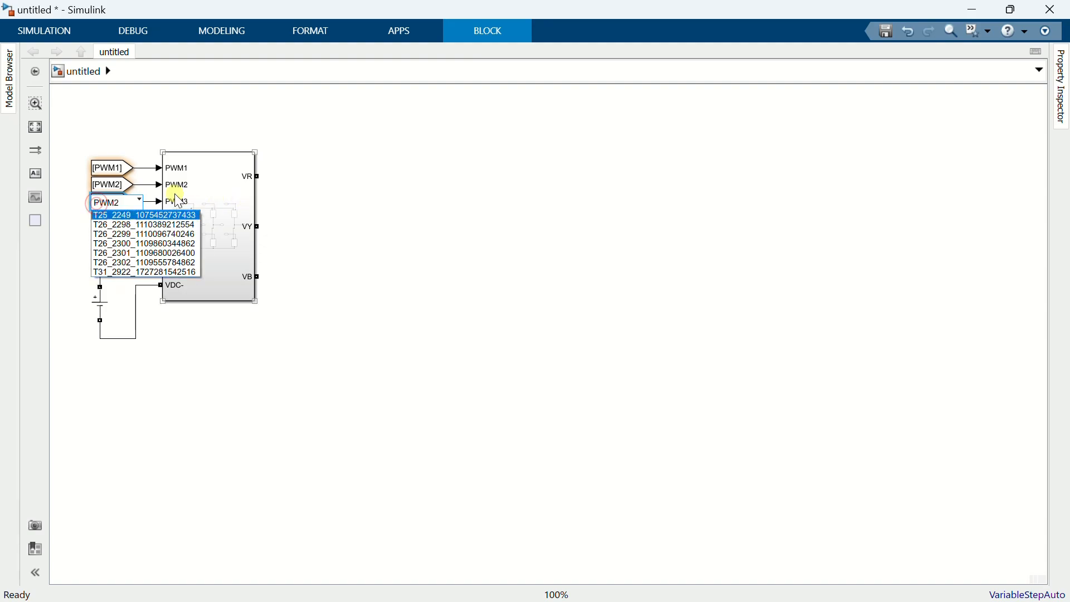
double_click(110, 201)
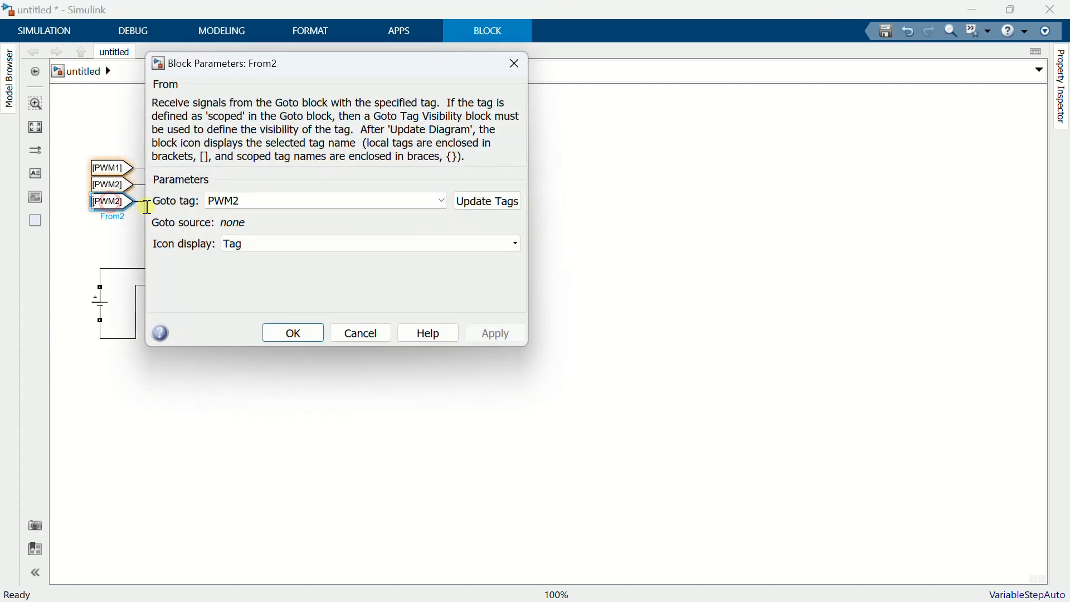
click(263, 199)
key(BackSpace)
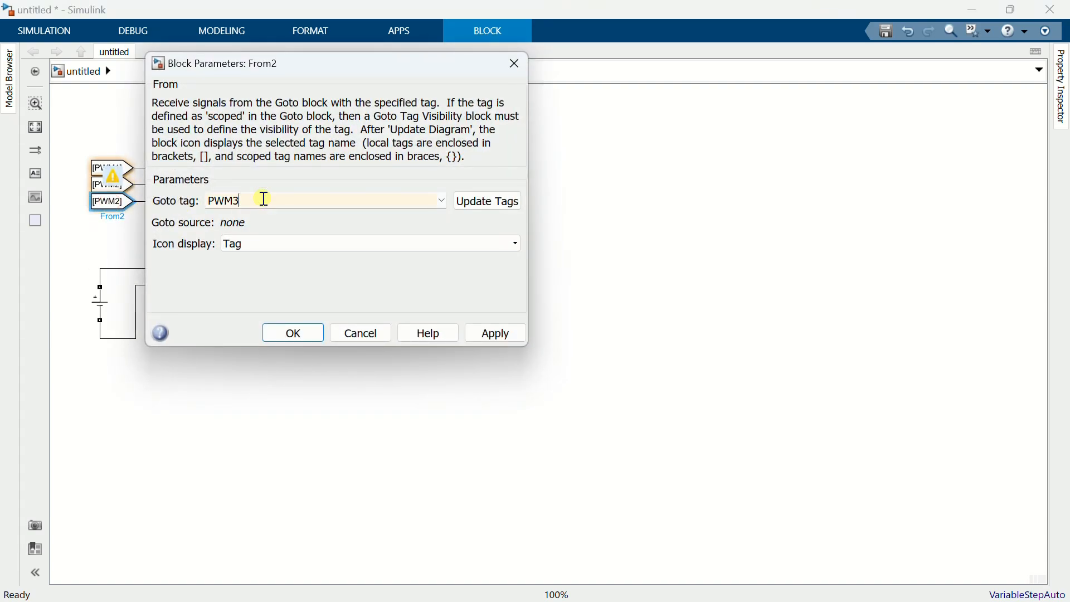
click(293, 333)
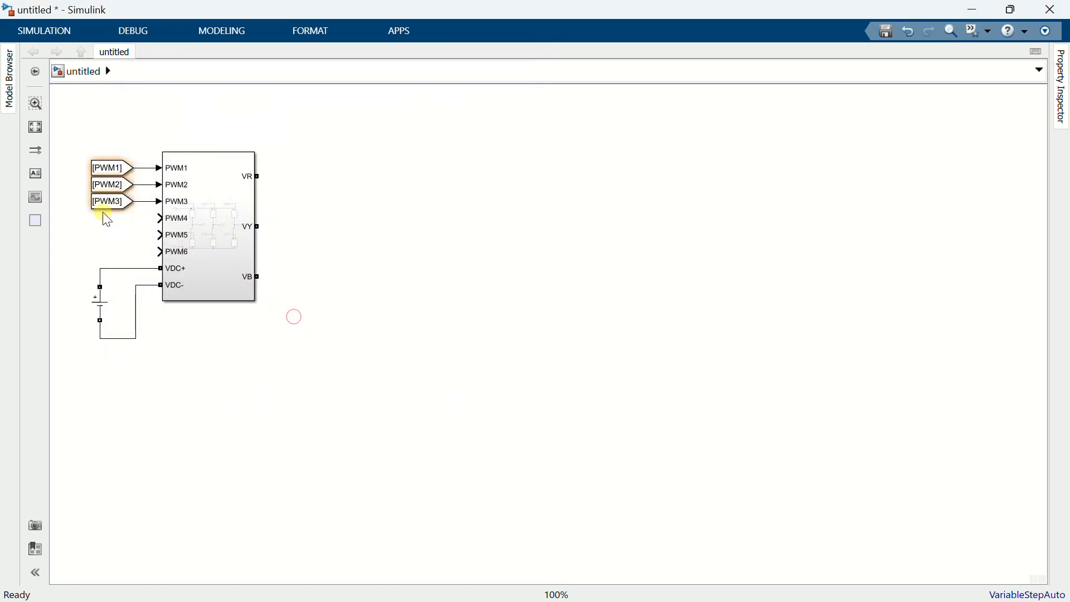
Add another From block copy wired to the PWM4 input and set its Goto tag to PWM4.
mouse_move(110, 201)
mouse_down()
mouse_move(112, 230)
mouse_move(108, 221)
mouse_move(161, 218)
mouse_up()
double_click(116, 229)
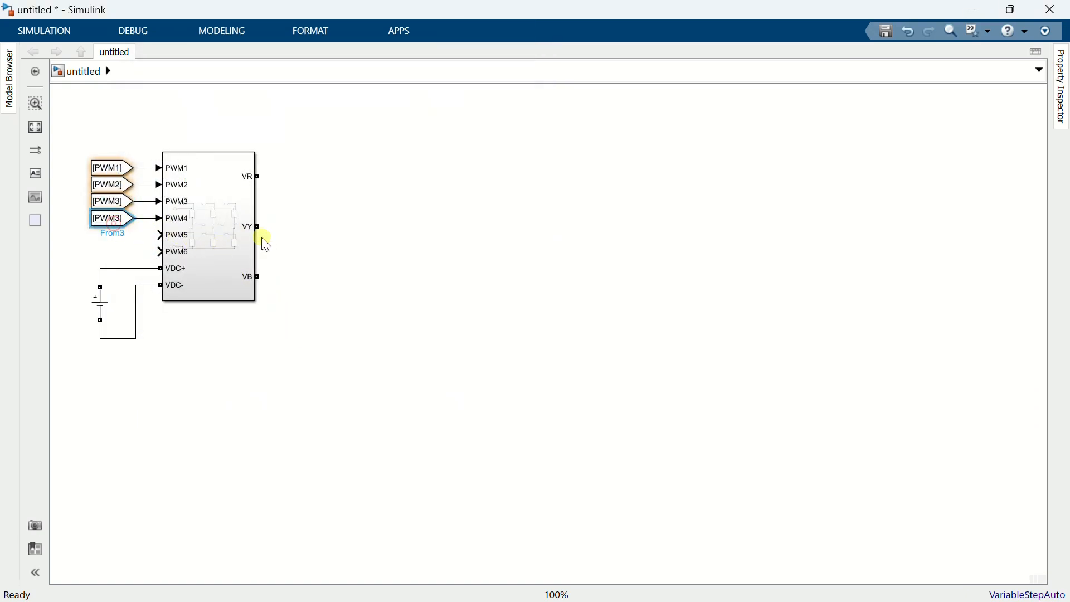
double_click(291, 216)
click(292, 216)
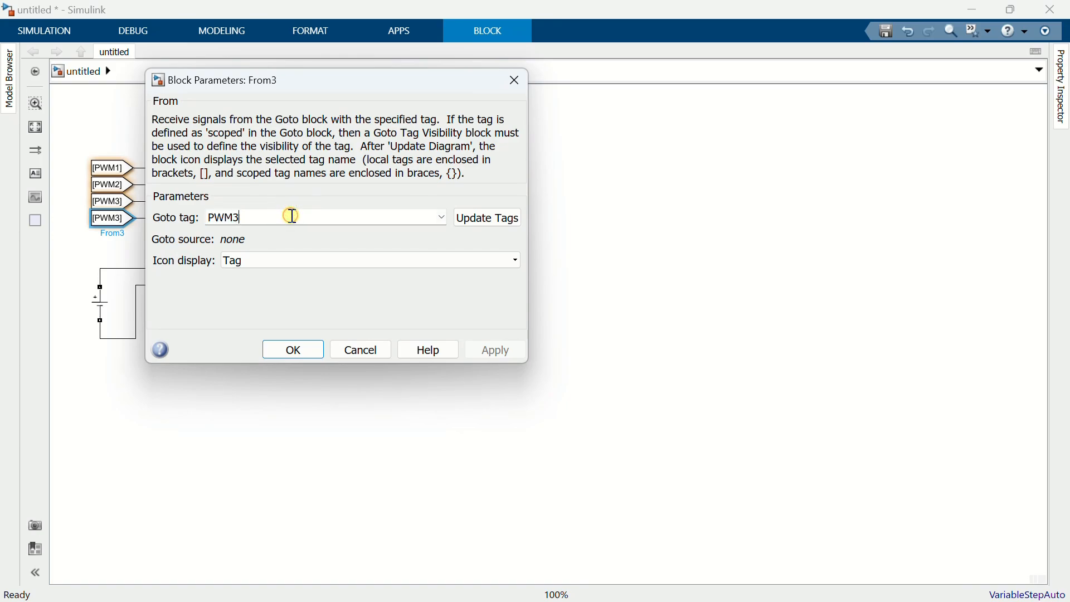
key(BackSpace)
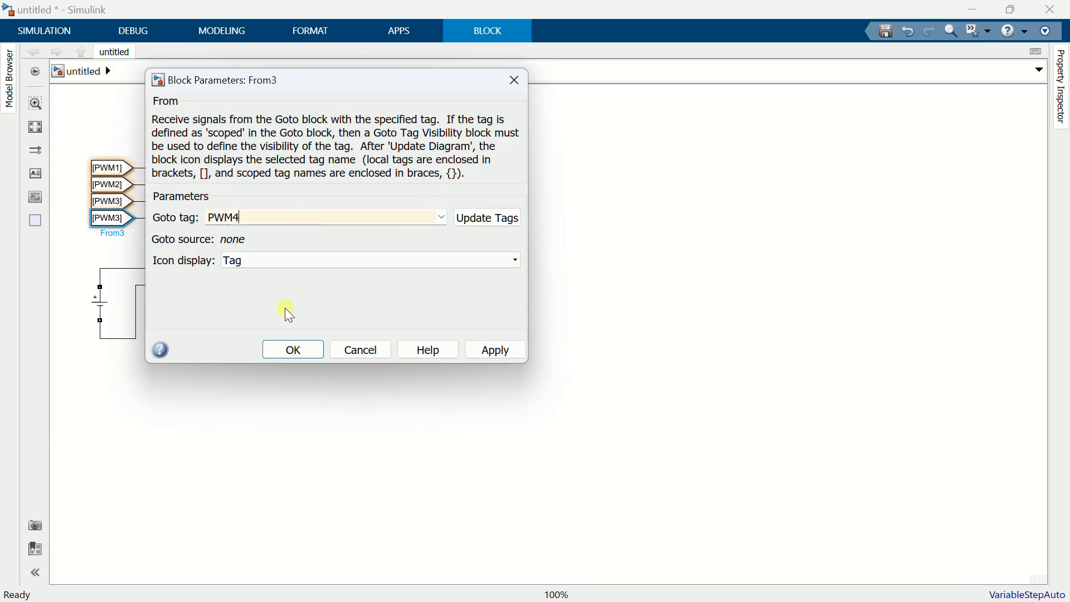
click(294, 349)
Add a From block copy wired to the PWM5 input and set its Goto tag to PWM5.
drag(103, 224, 100, 240)
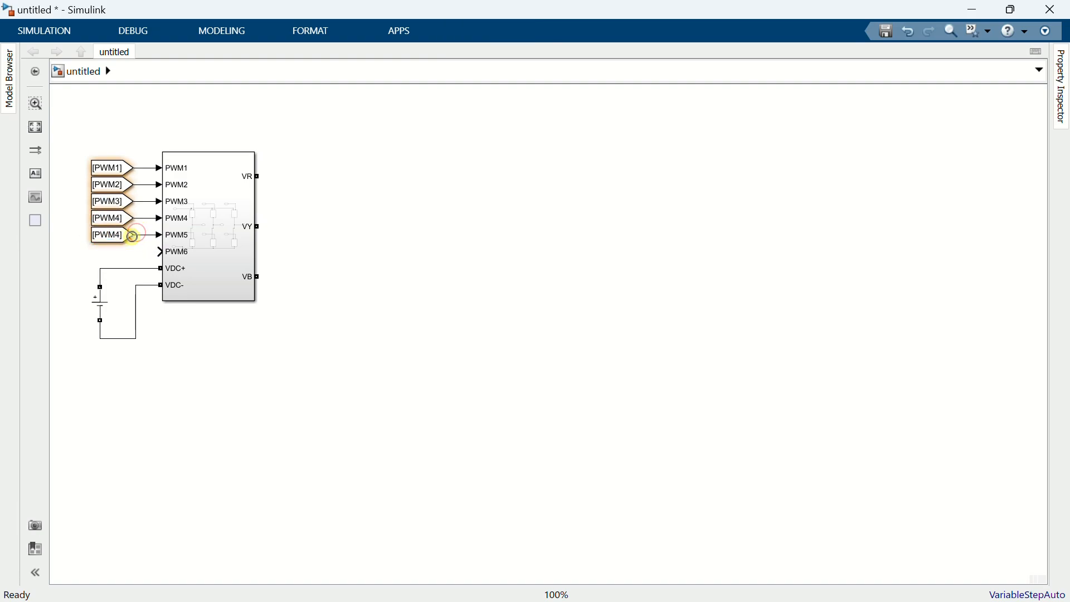
double_click(116, 240)
double_click(295, 235)
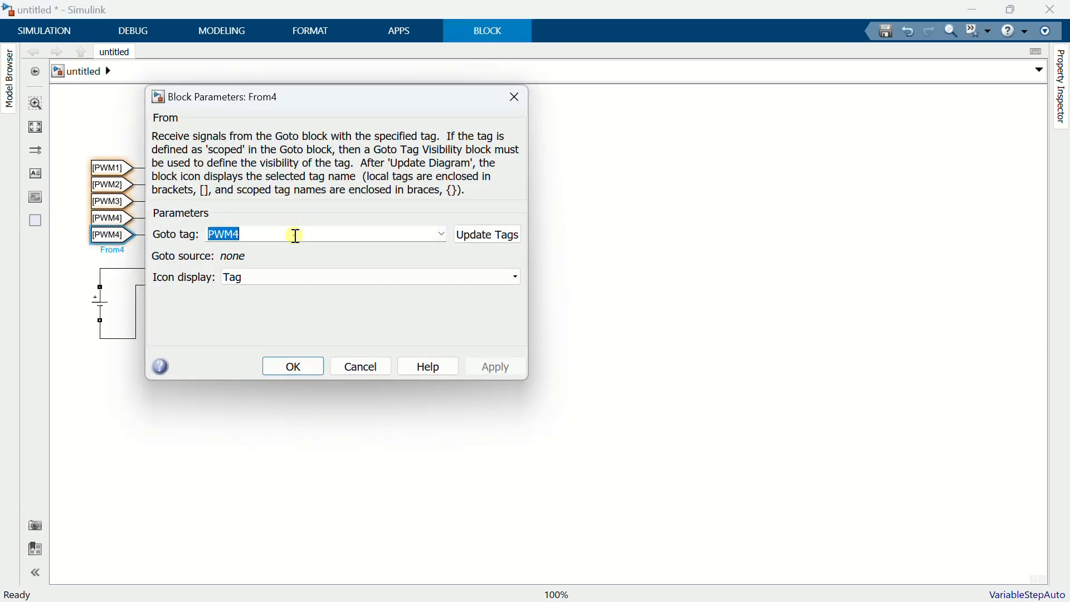
text(PWM)
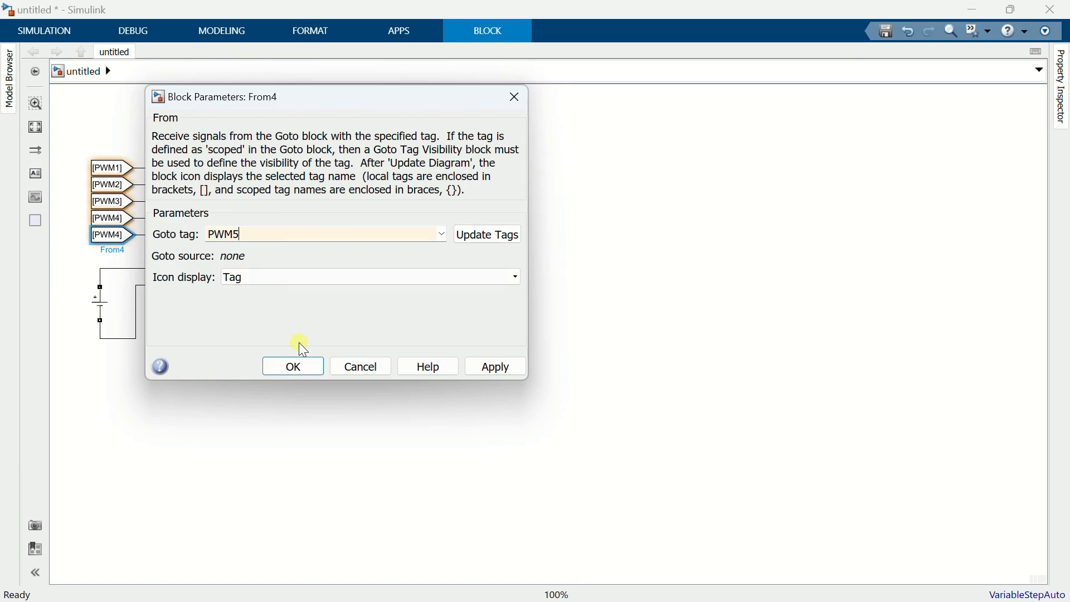
click(291, 364)
Add a From block copy wired to the PWM6 input and set its Goto tag to PWM6.
drag(110, 238, 119, 267)
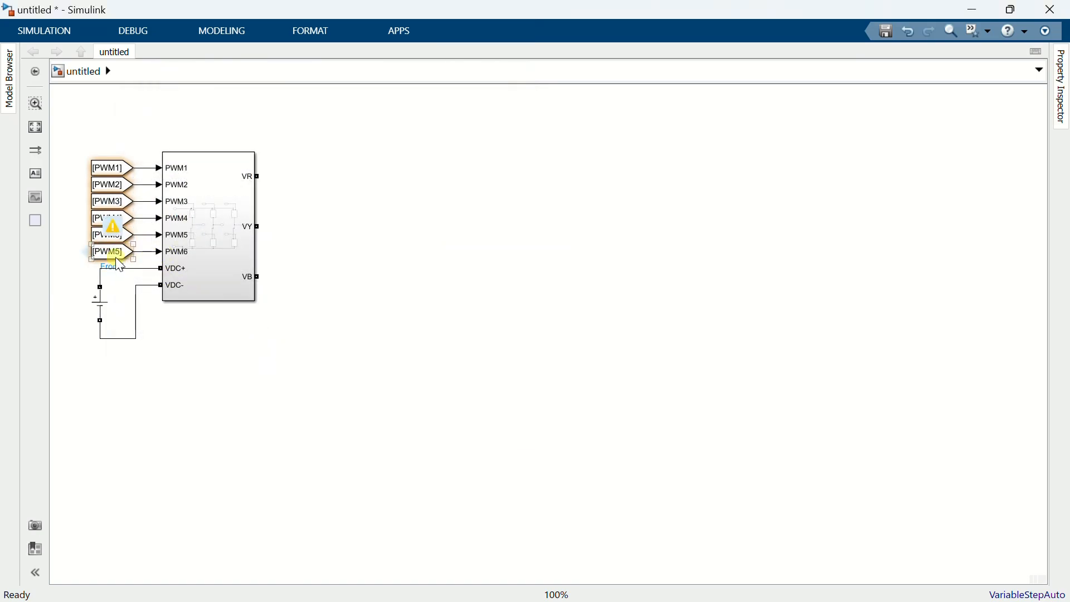
click(318, 251)
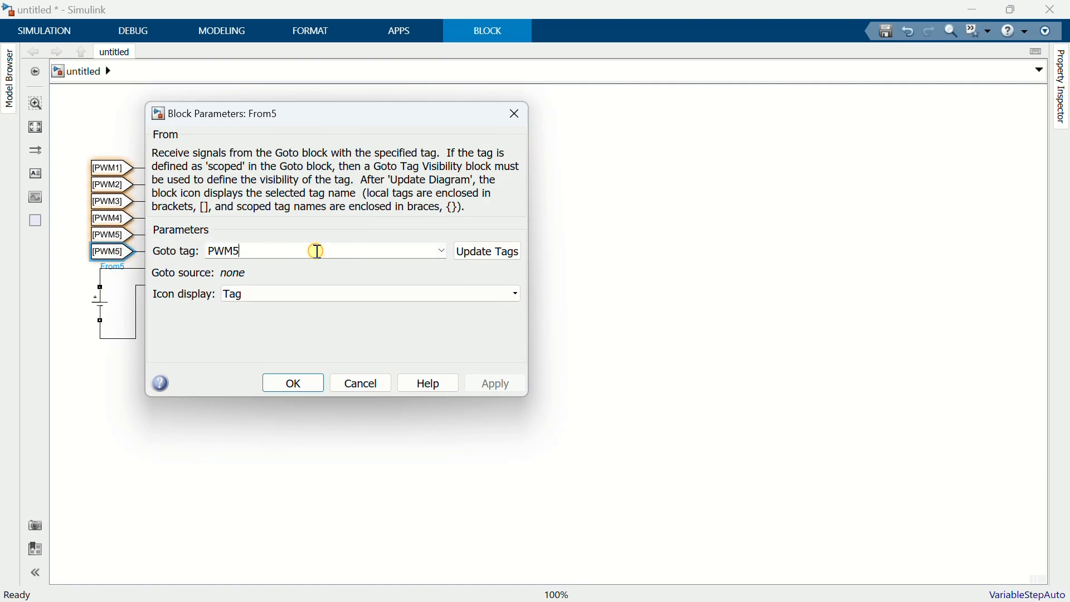
key(BackSpace)
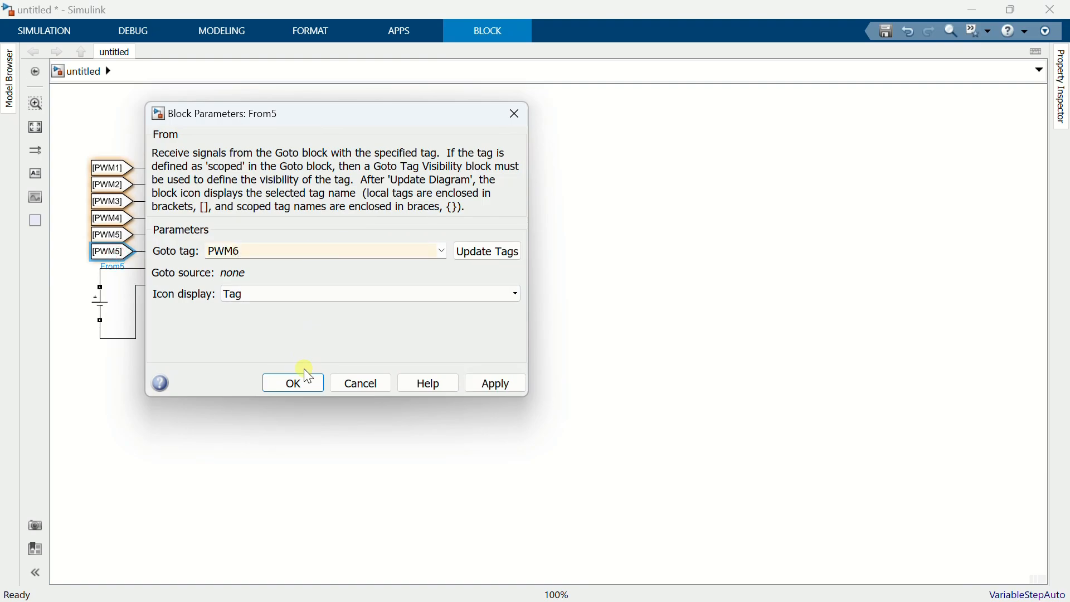
click(313, 382)
click(322, 359)
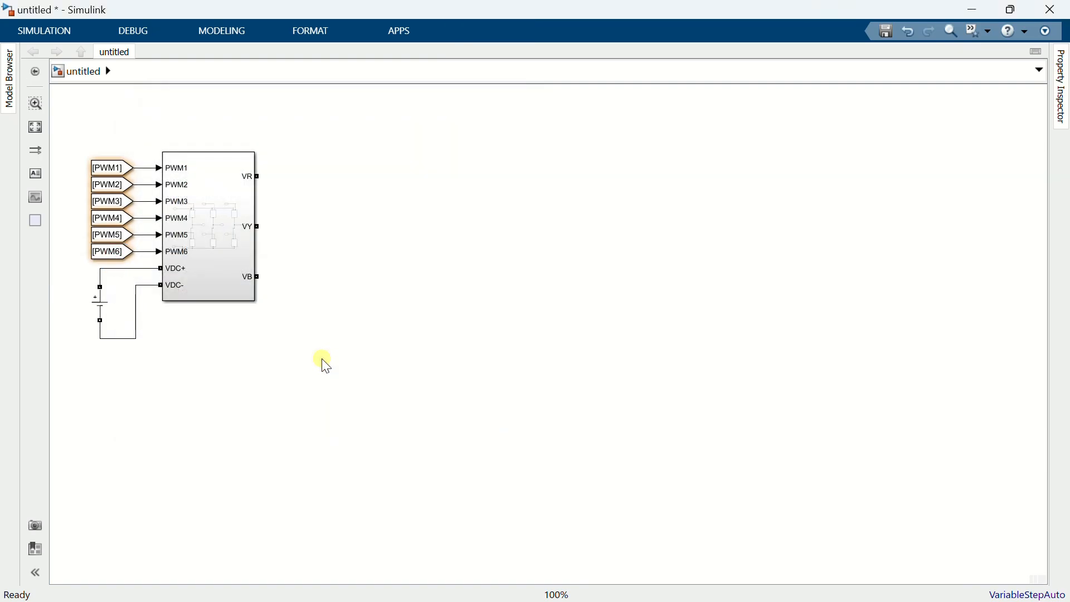
Narrow the subsystem block and shift the whole circuit slightly down and to the left on the canvas.
click(234, 189)
drag(256, 152, 227, 151)
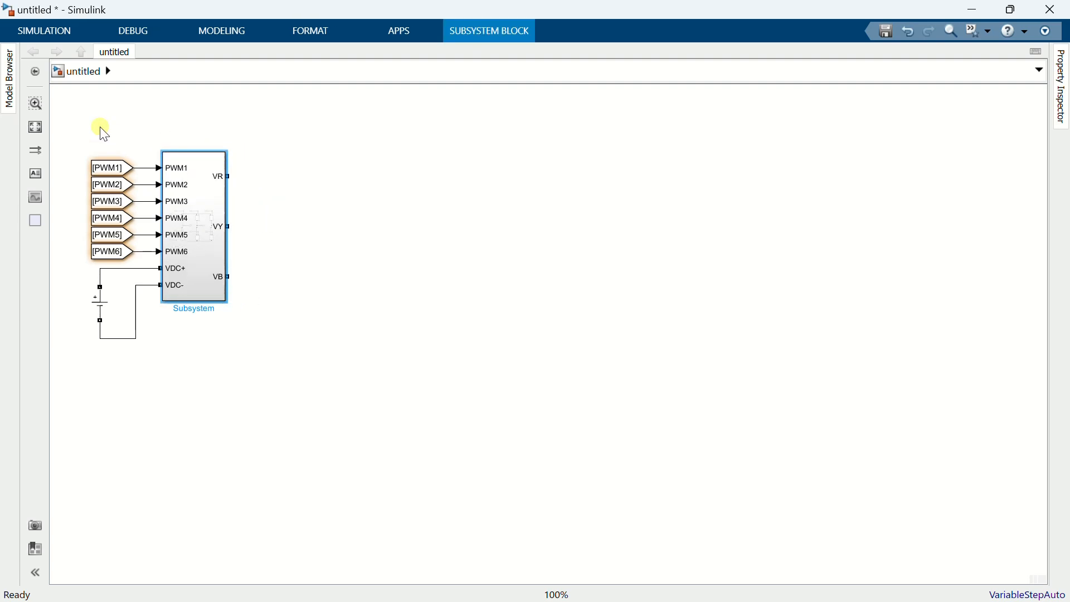
drag(94, 125, 236, 357)
drag(187, 230, 163, 243)
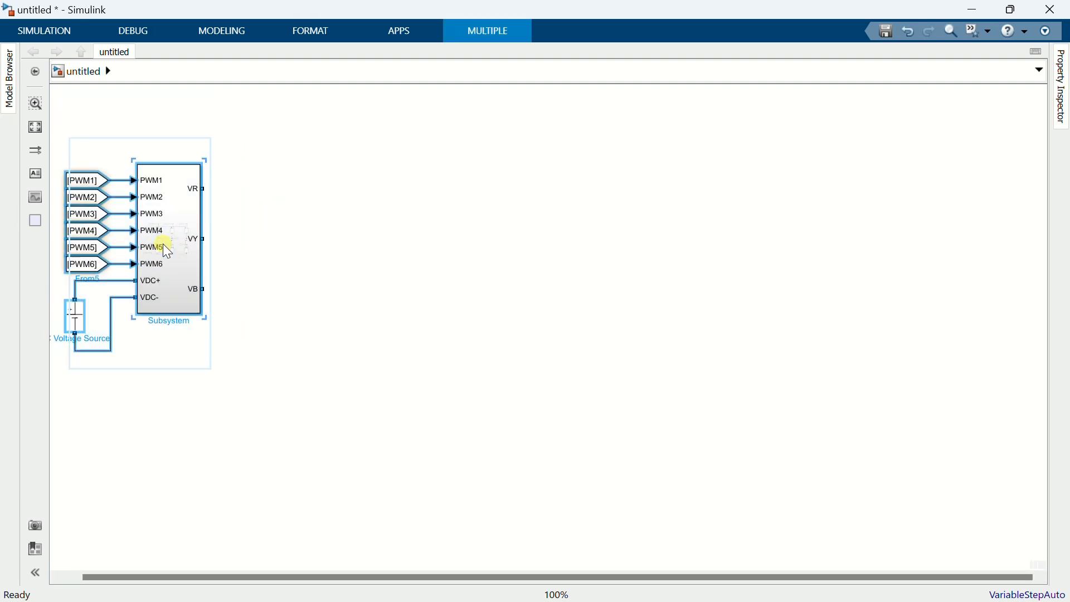
Insert a Current Measurement block and copy it so that one sits beside each of the VR, VY and VB outputs.
double_click(252, 229)
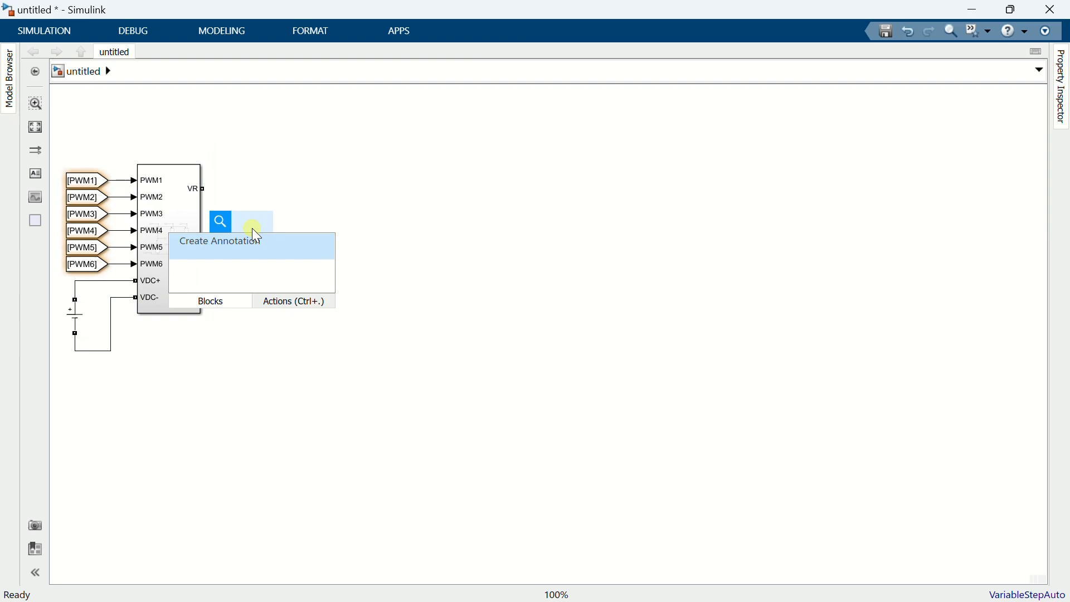
text(curre)
click(263, 251)
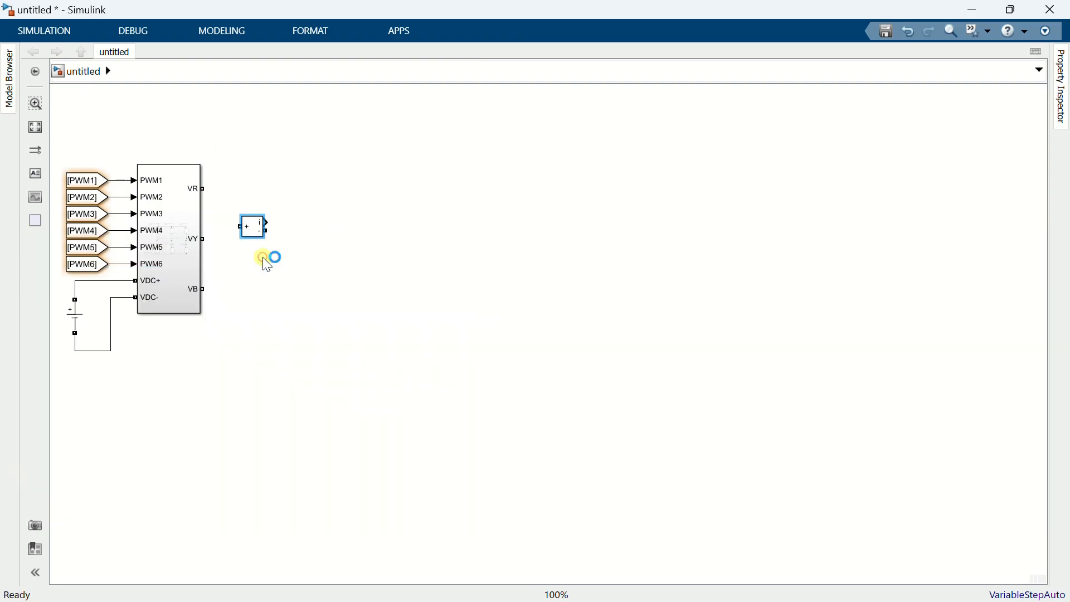
drag(262, 251, 240, 245)
drag(240, 245, 224, 288)
Wire the VB, VY and VR outputs to the positive terminals of their current measurement blocks.
drag(204, 289, 224, 288)
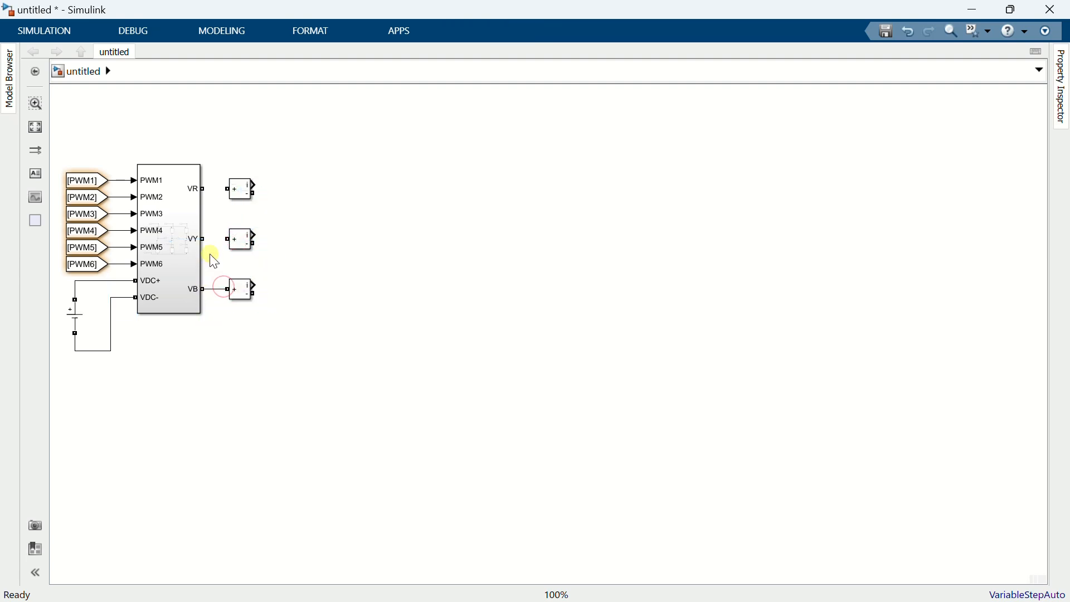
drag(205, 239, 226, 239)
drag(205, 186, 228, 188)
double_click(290, 150)
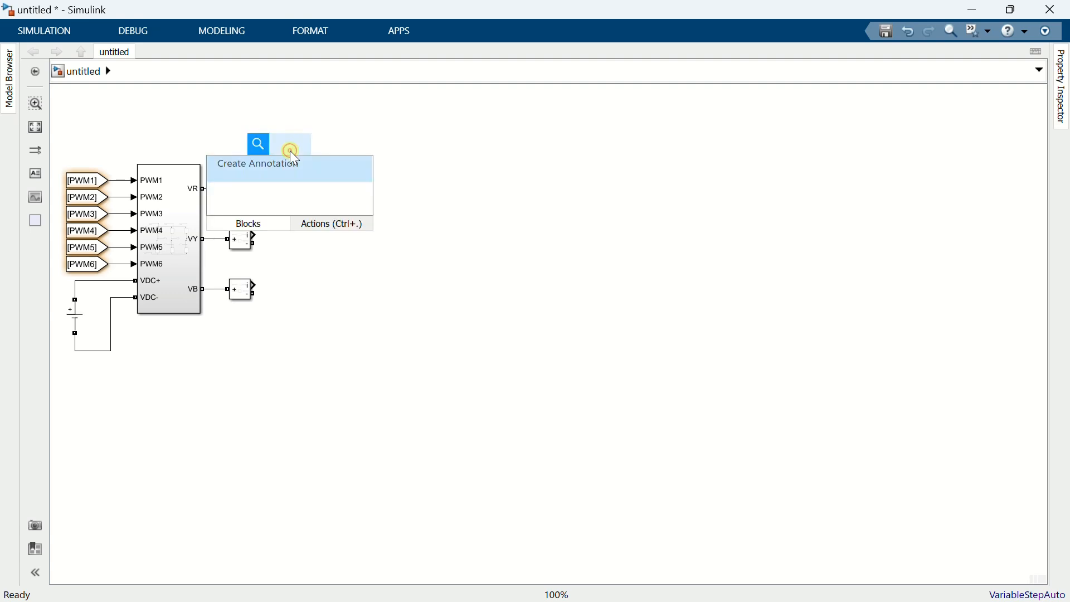
text(got)
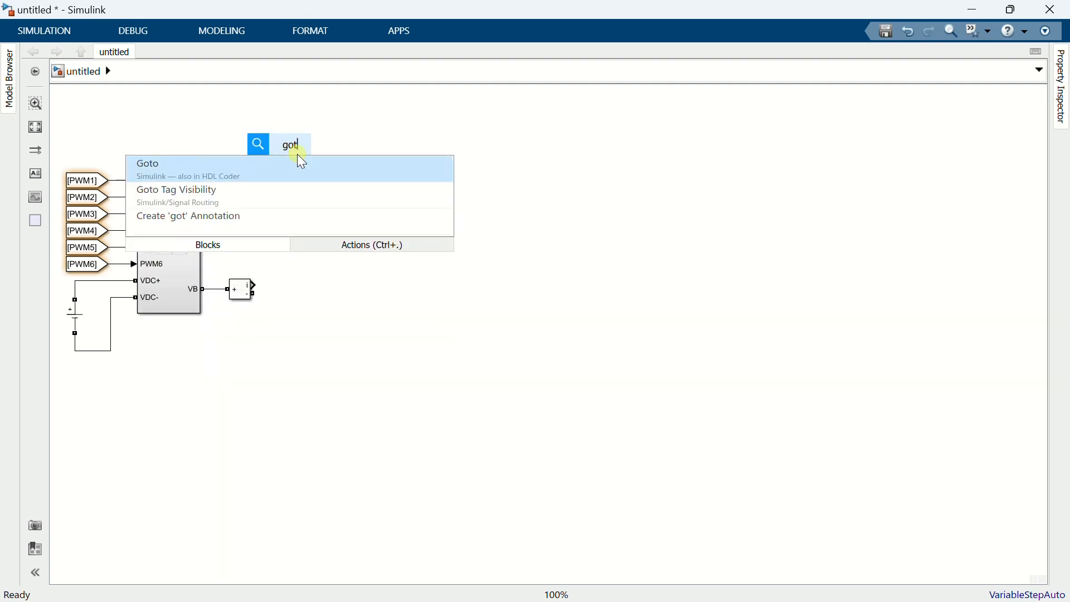
key(Escape)
Insert a Goto block above the VR current measurement, shrink it and wire it to that measurement's current signal output.
double_click(283, 153)
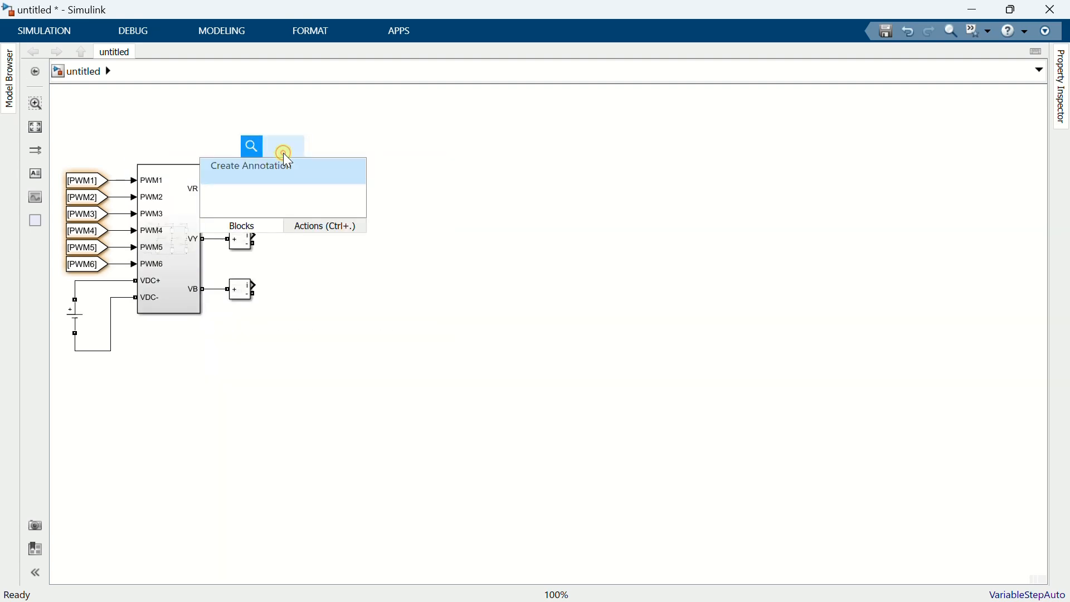
text(goto)
key(Return)
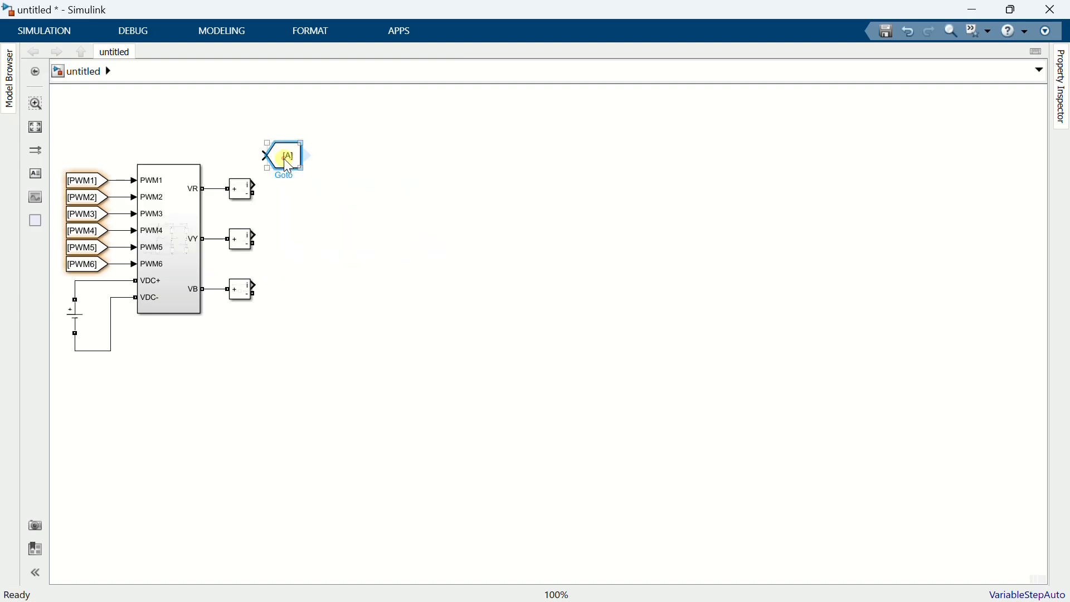
drag(299, 166, 288, 149)
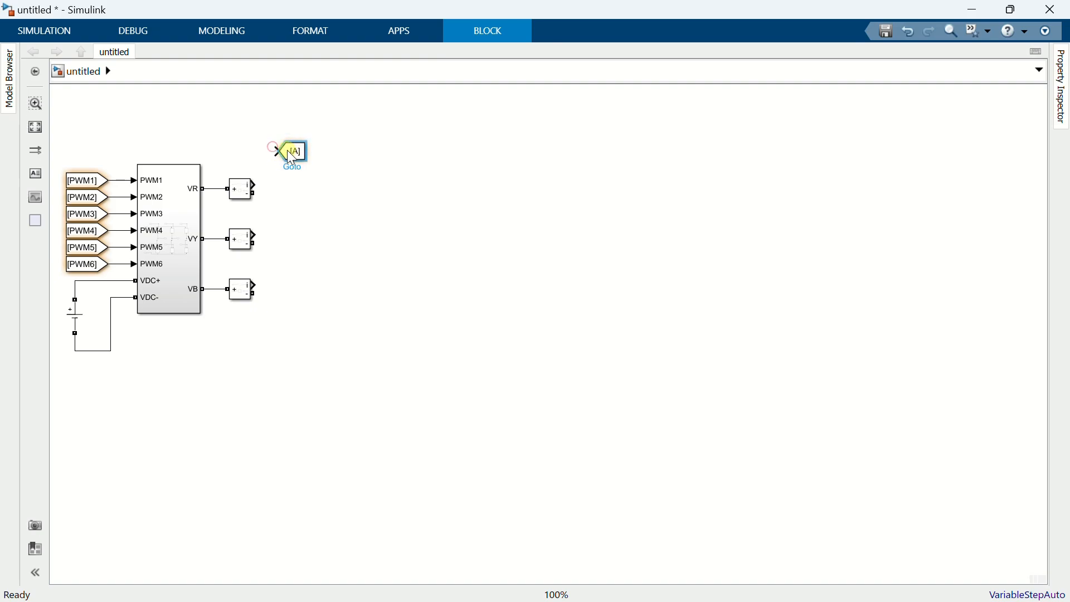
click(255, 183)
drag(255, 184, 280, 154)
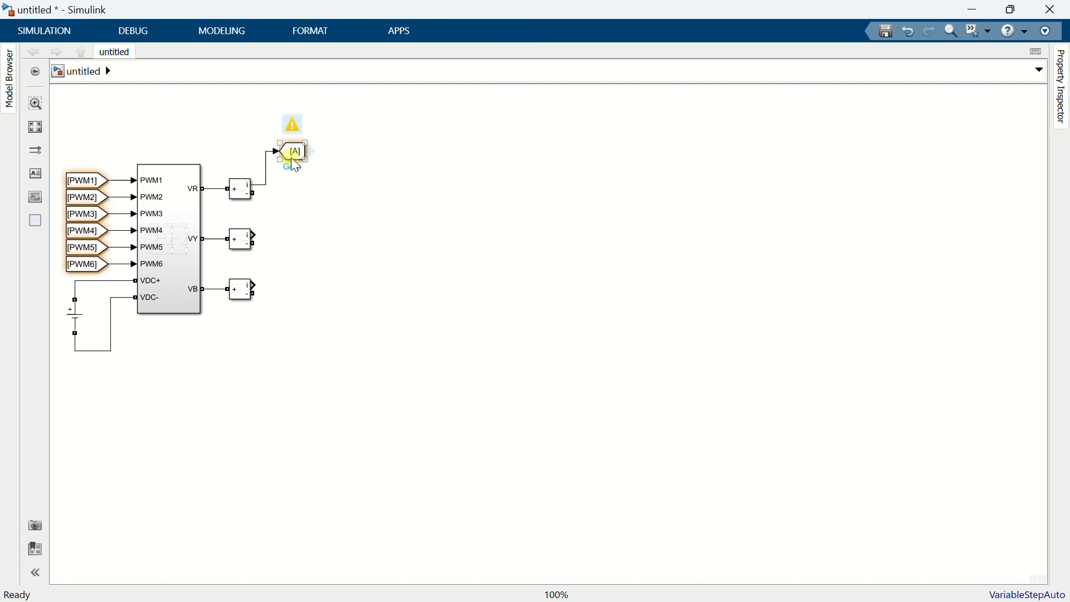
Set the Goto tag of the block on the VR current signal to IR.
click(290, 156)
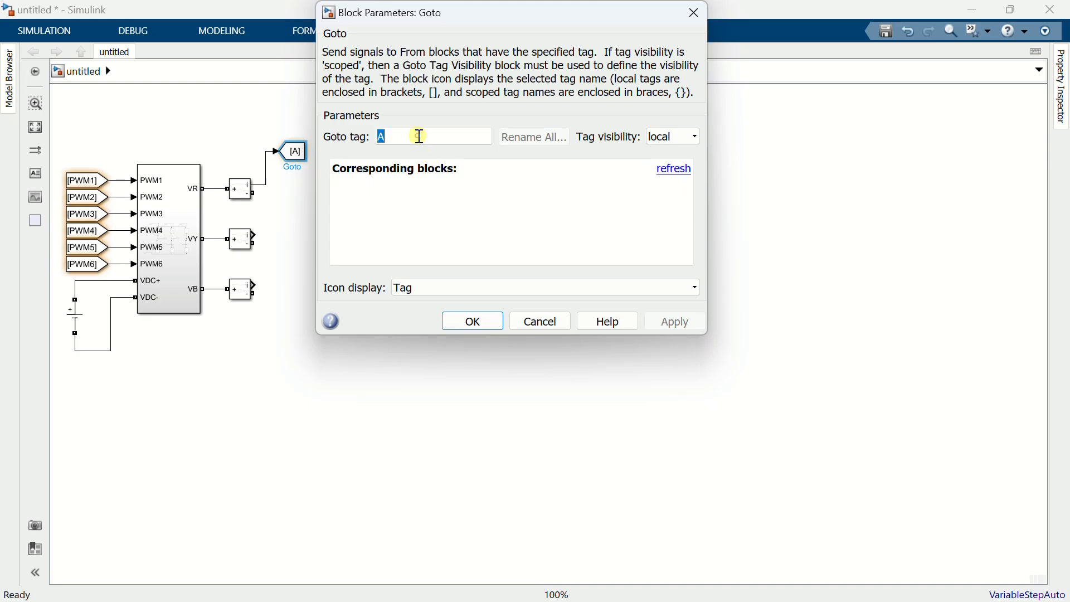
text(IR)
click(470, 321)
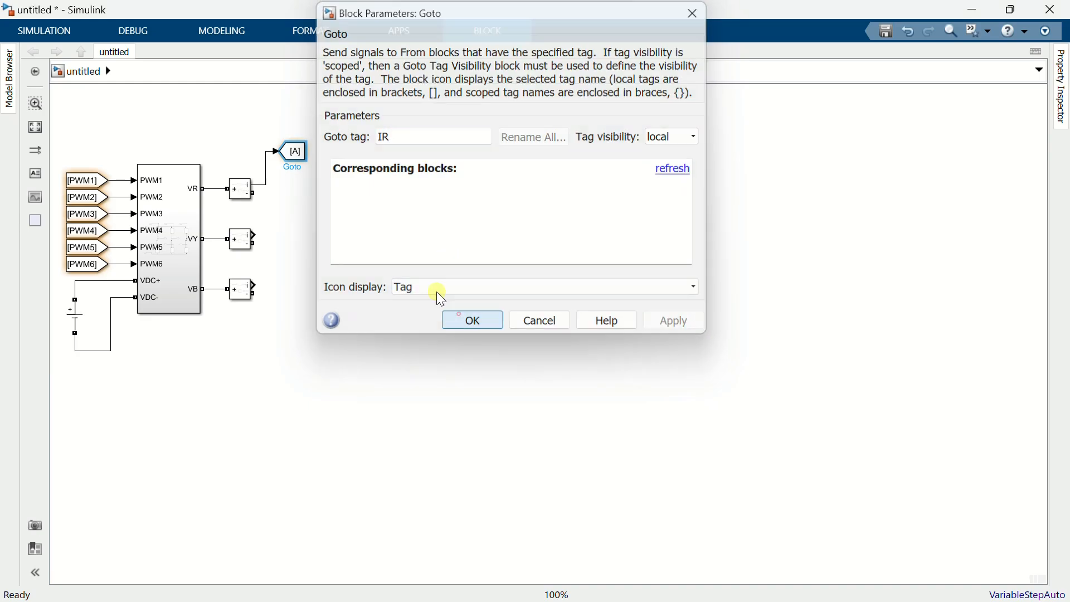
Add a copy of the IR Goto block wired to the VY current signal and set its Goto tag to IY.
drag(293, 165, 273, 221)
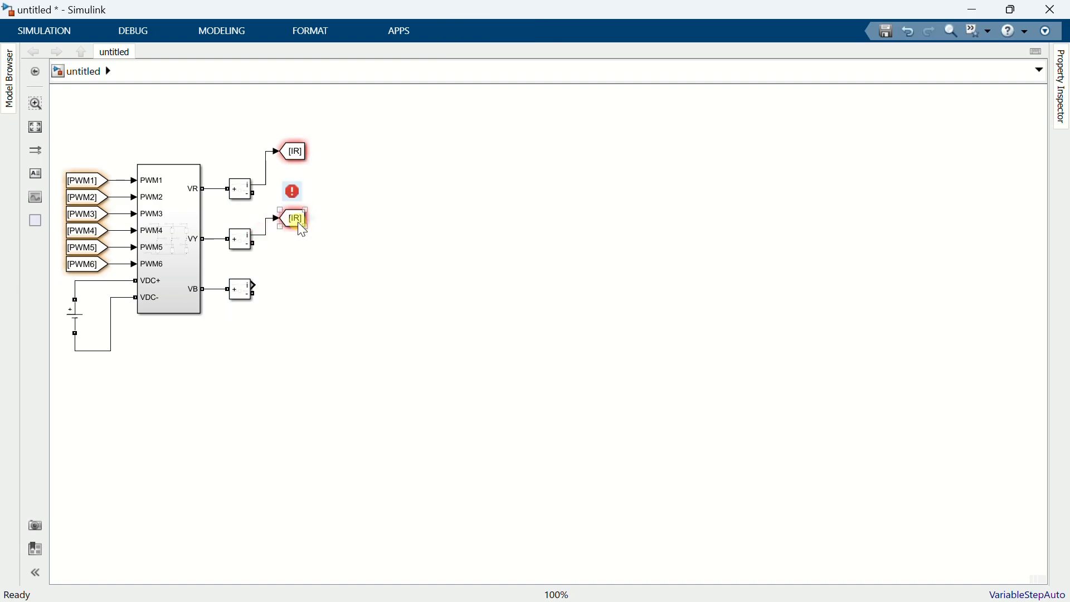
double_click(297, 222)
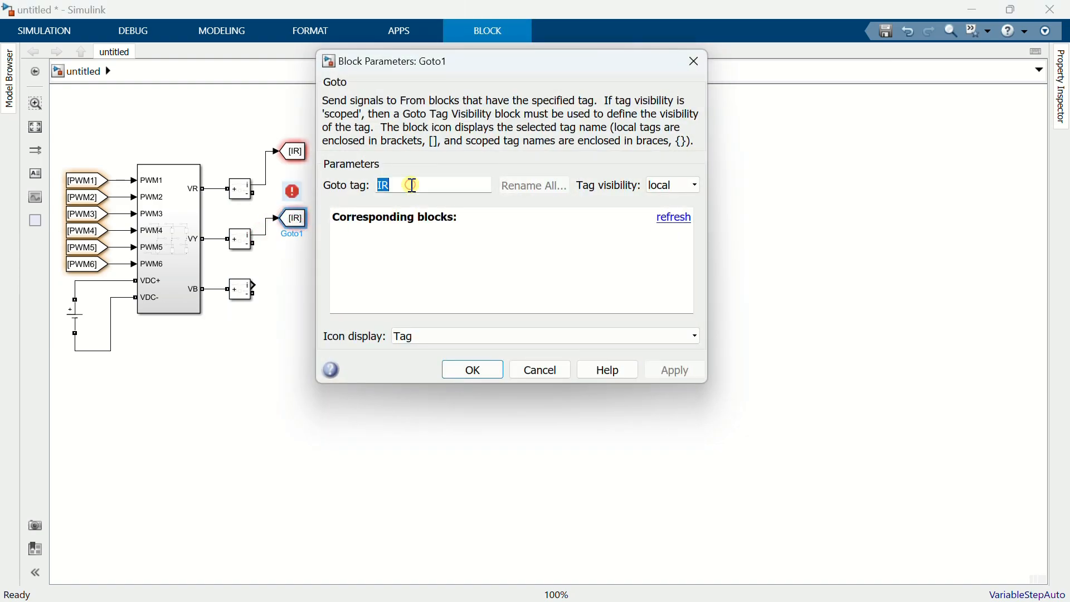
text(I)
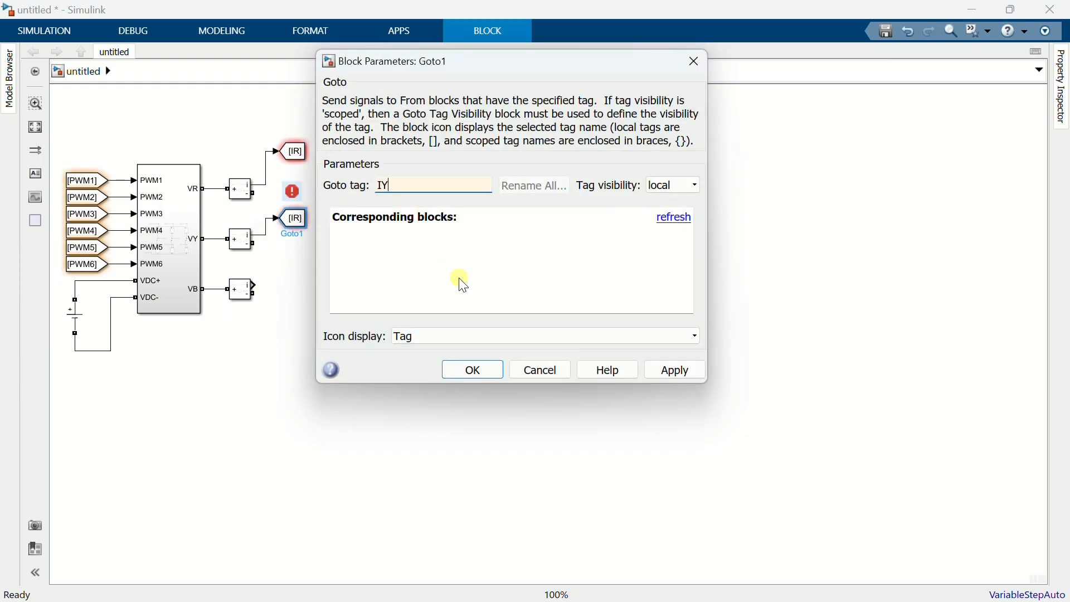
click(478, 370)
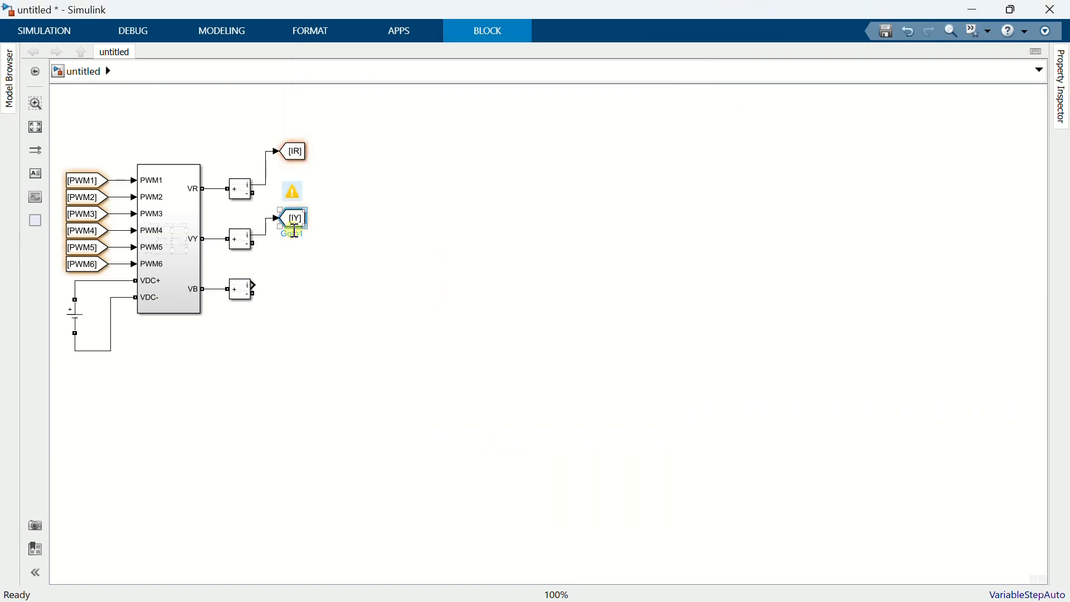
Add a copy of the IY Goto block wired to the VB current signal and set its Goto tag to IB.
drag(291, 229, 296, 275)
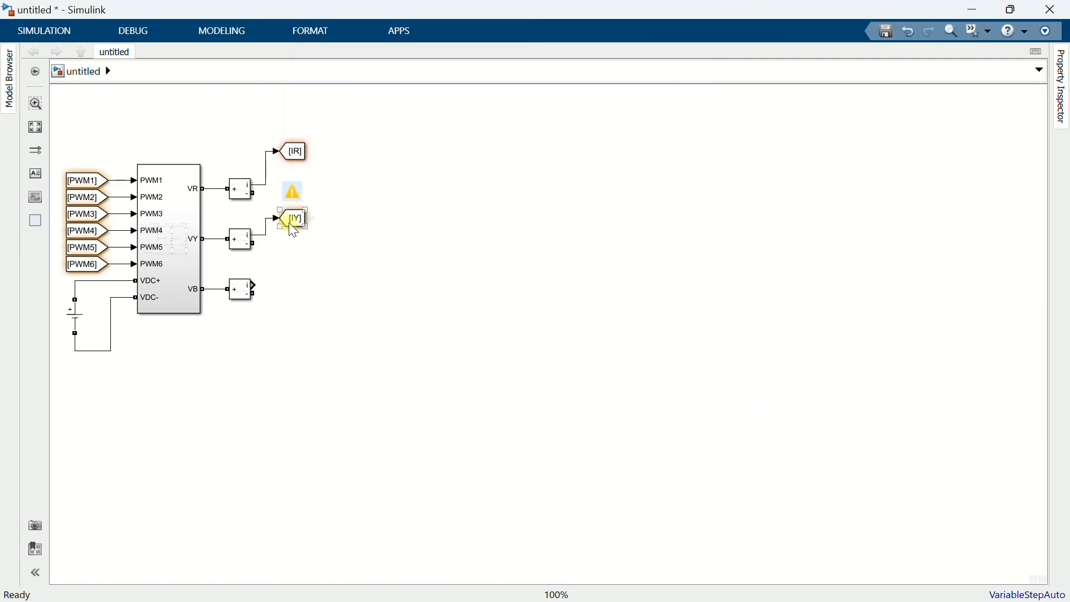
drag(289, 223, 273, 272)
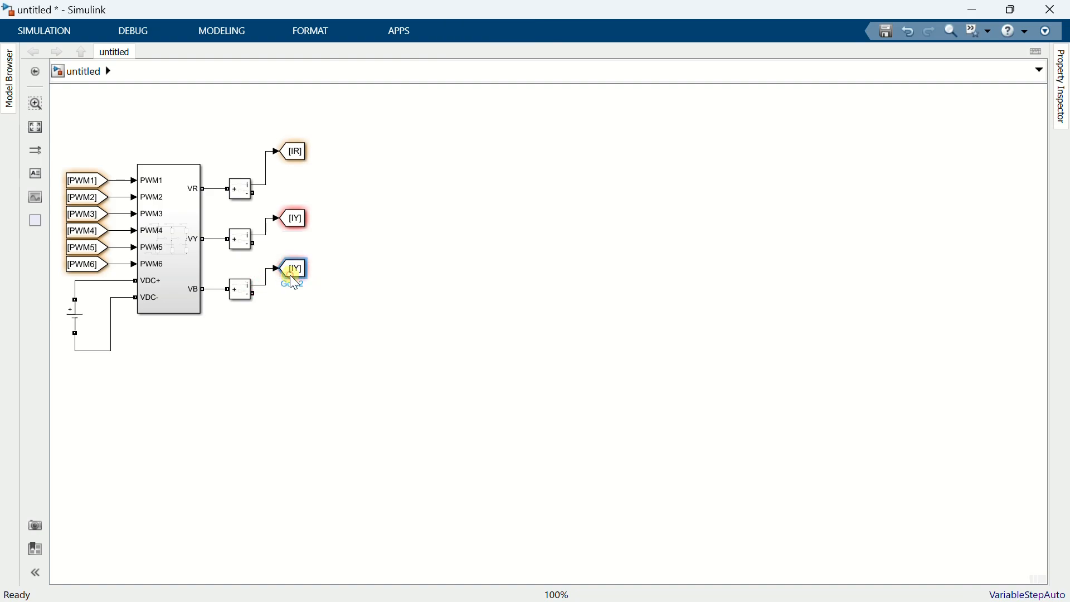
double_click(291, 273)
double_click(388, 234)
text(IB)
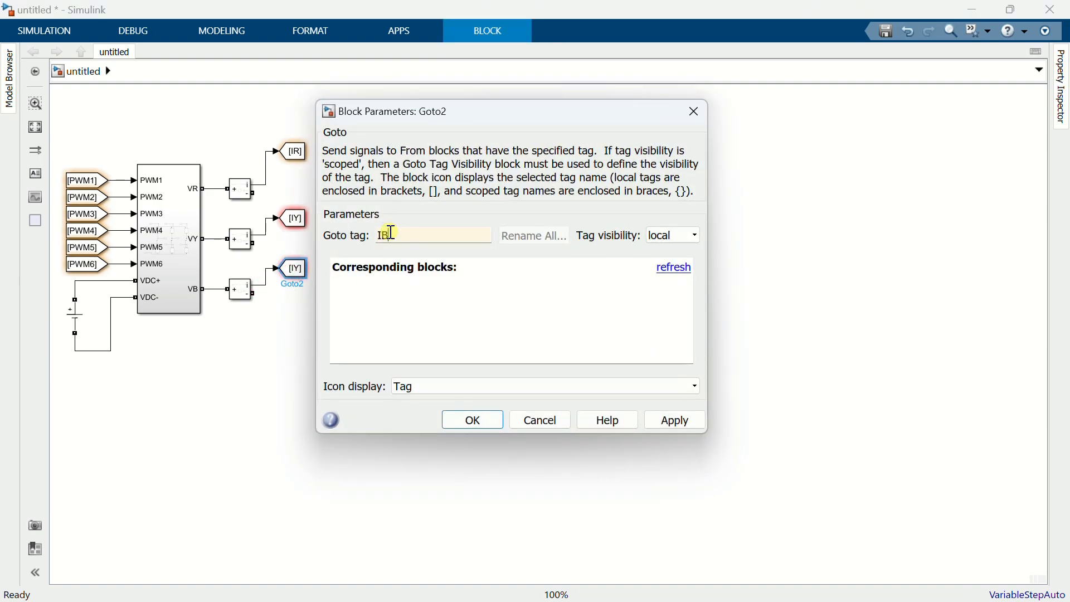
click(458, 422)
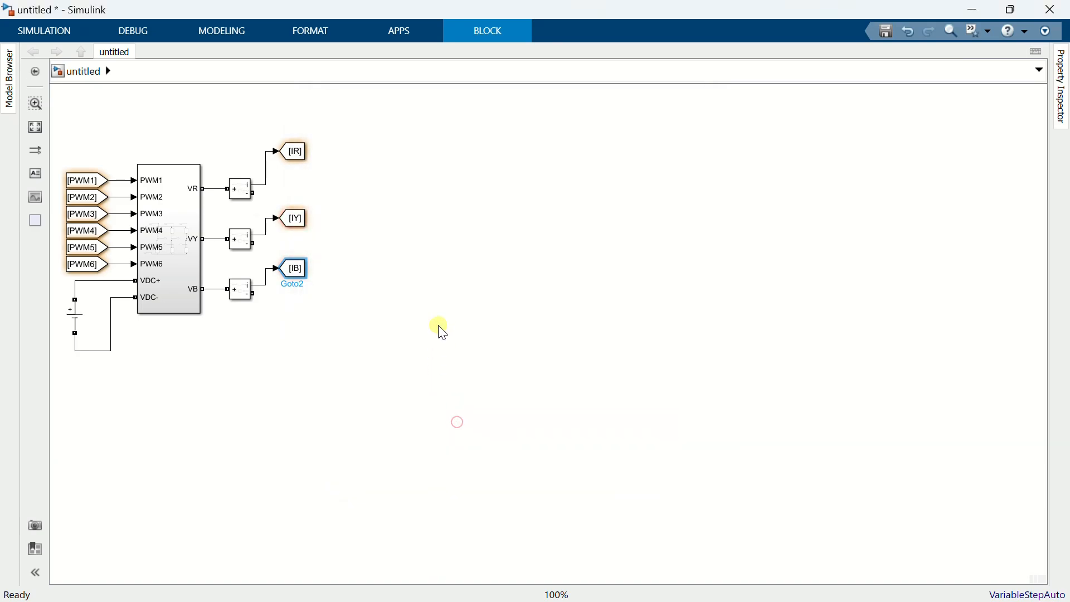
Insert a Series RLC Branch block, set its branch type to L and its inductance to 3.6e-3 H.
double_click(427, 280)
text(ser)
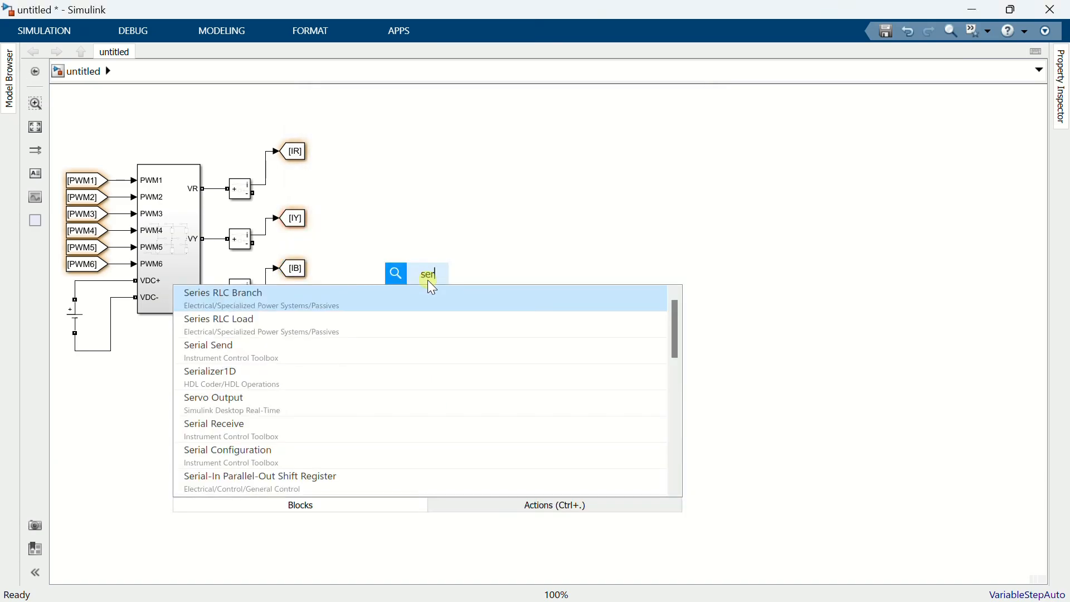
click(418, 296)
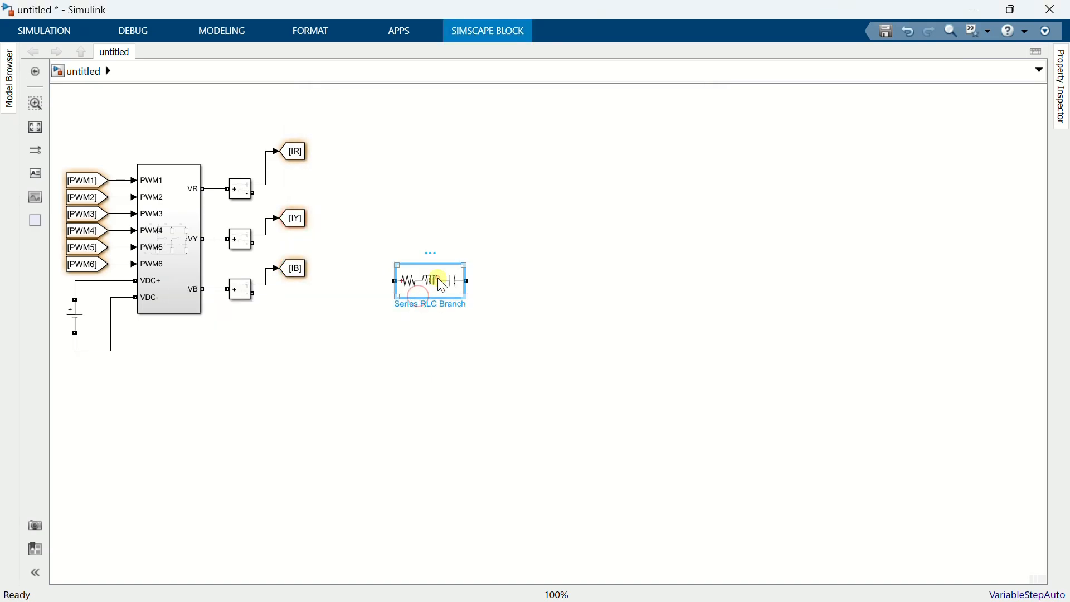
double_click(440, 281)
click(563, 203)
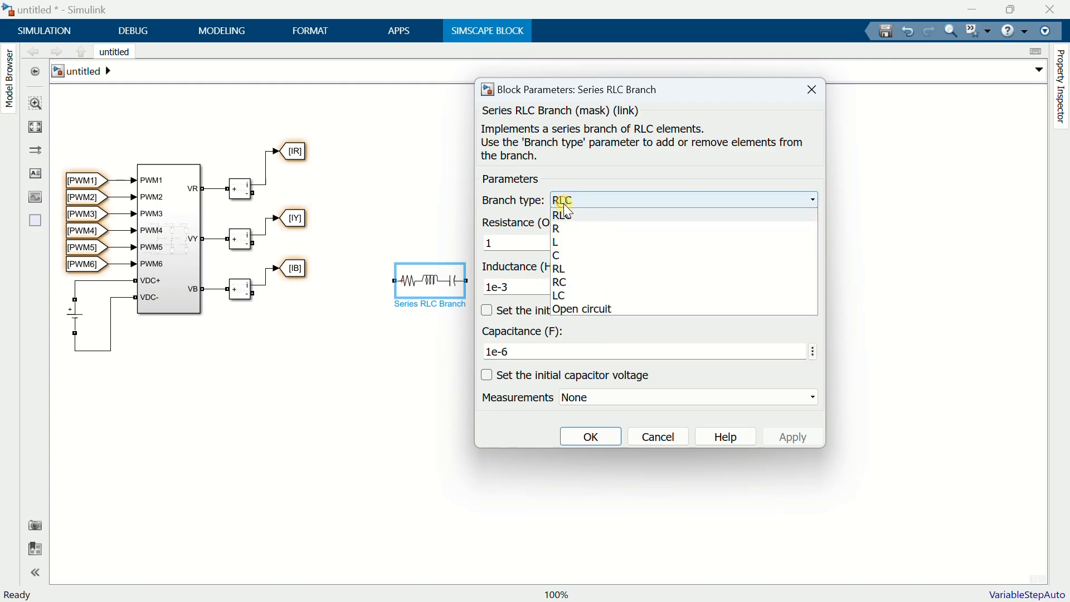
click(558, 243)
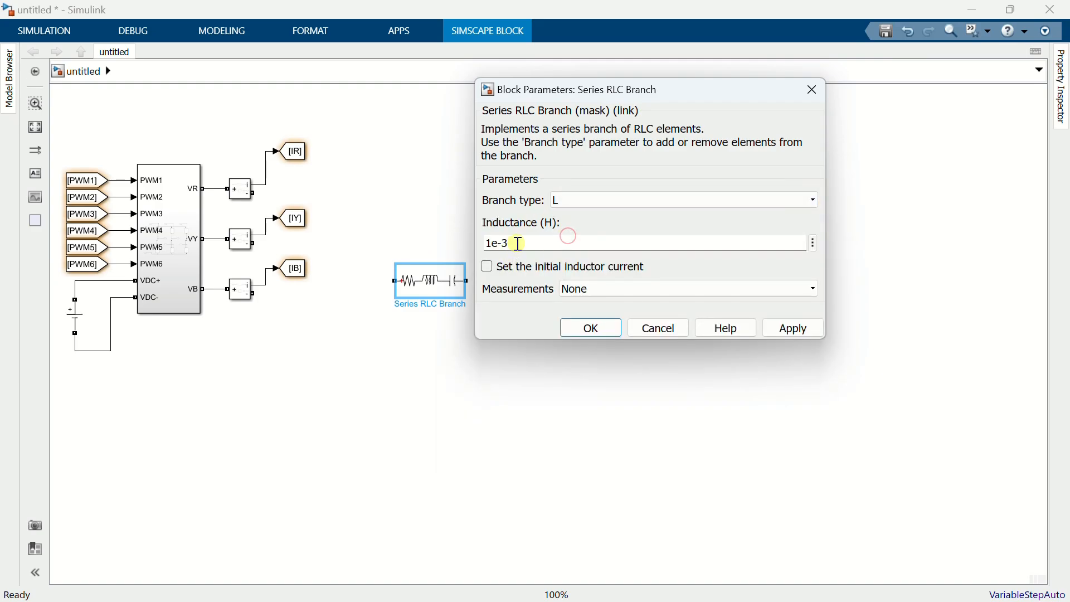
drag(518, 243, 475, 244)
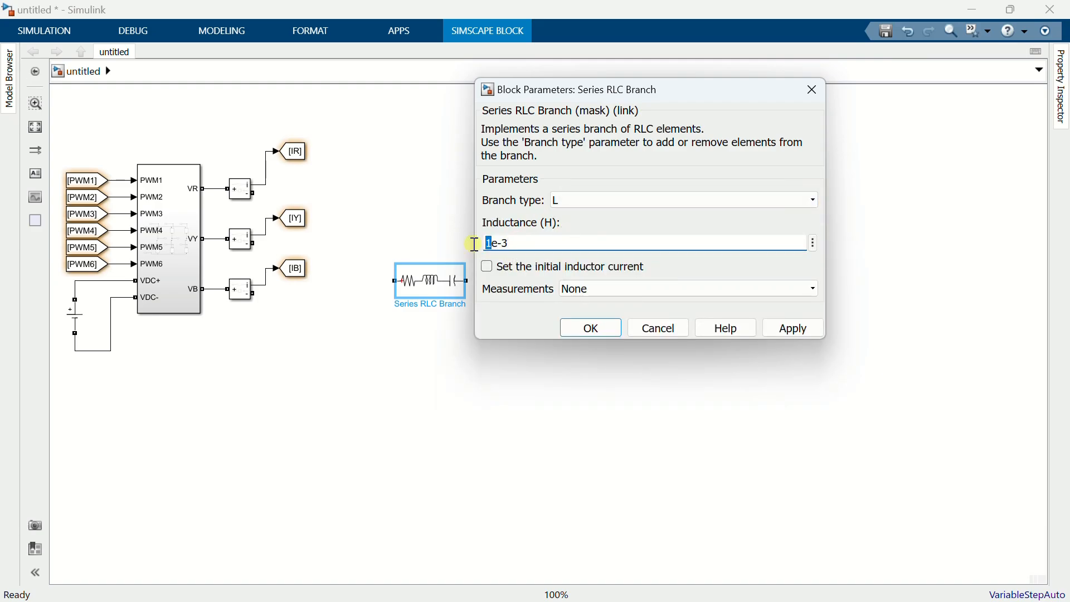
text(3.6)
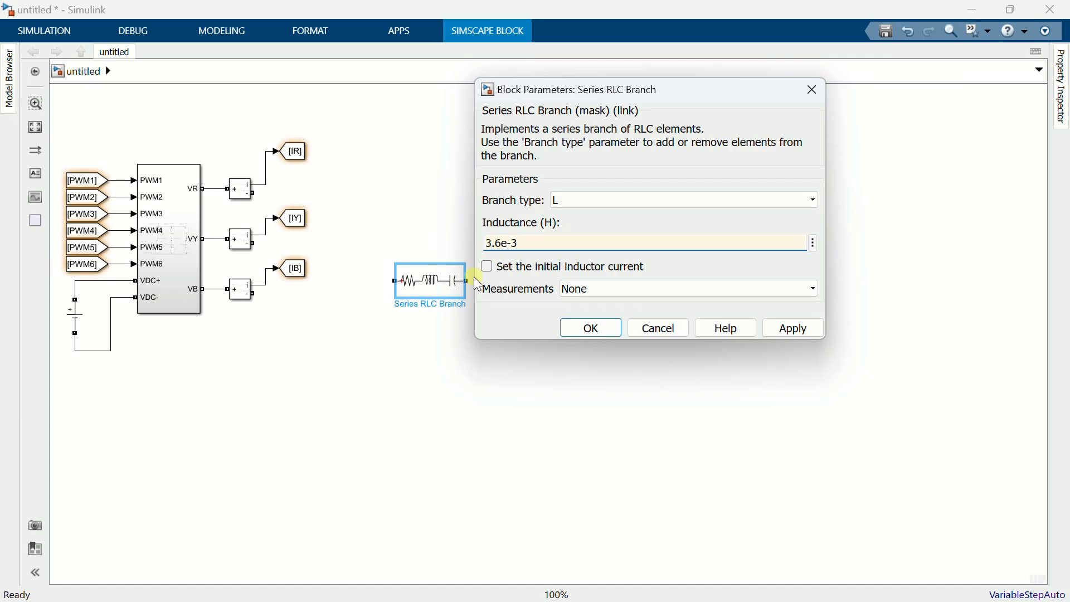
click(579, 321)
Place one inductor branch beside each of the three current measurements and wire it to the measurement's negative terminal.
drag(425, 281, 253, 293)
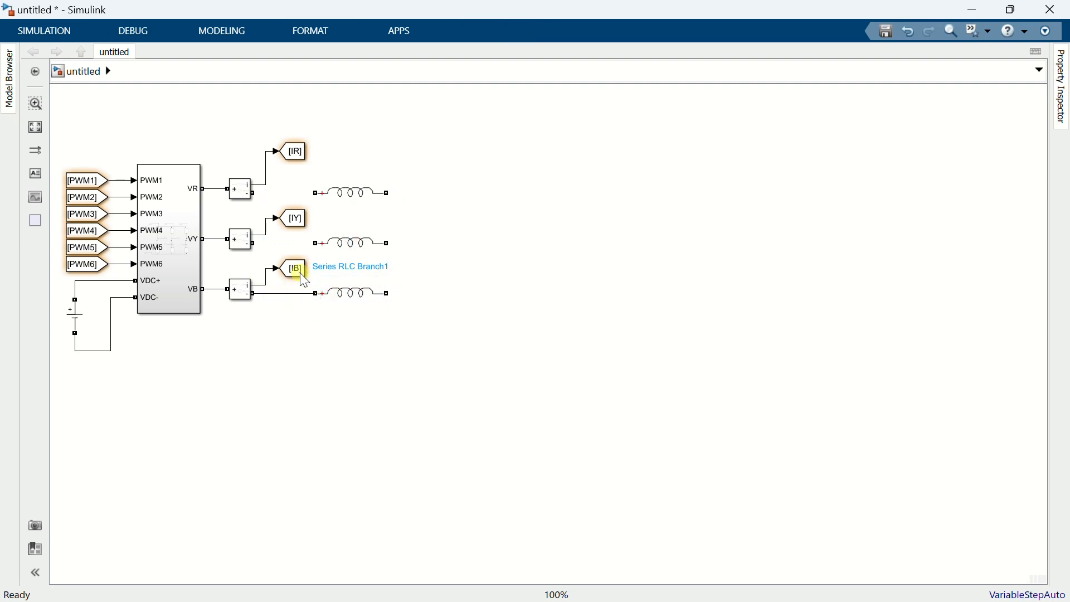
drag(315, 244, 252, 246)
drag(313, 195, 253, 193)
click(397, 276)
Copy an inductor branch beside the VY inductor and change it to type RC with 0.002 ohm resistance and 4.7e-6 F capacitance.
ctrl+drag(362, 213, 444, 249)
double_click(445, 250)
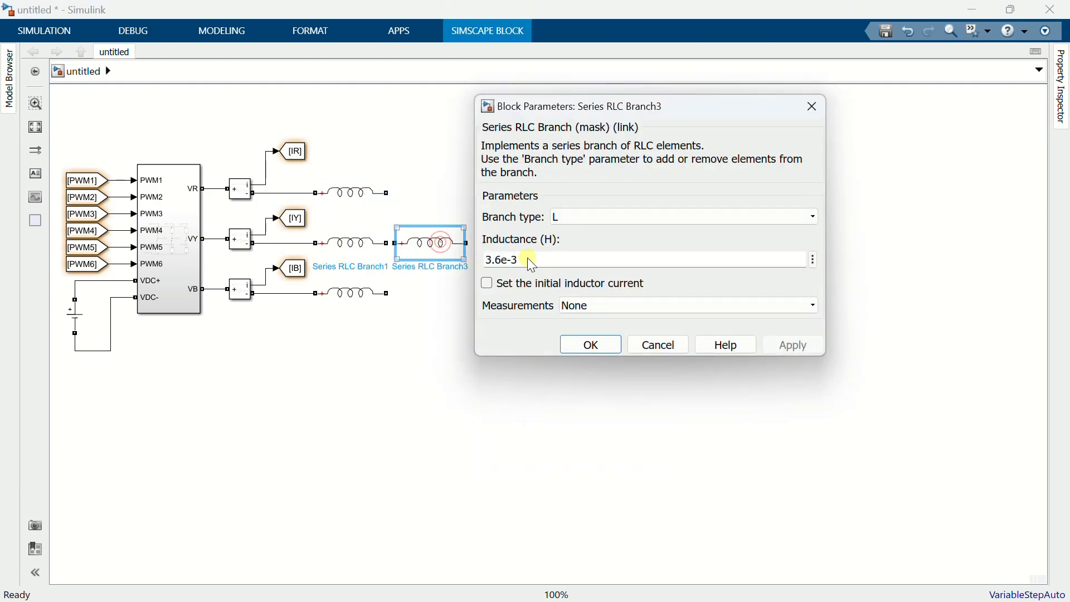
click(609, 215)
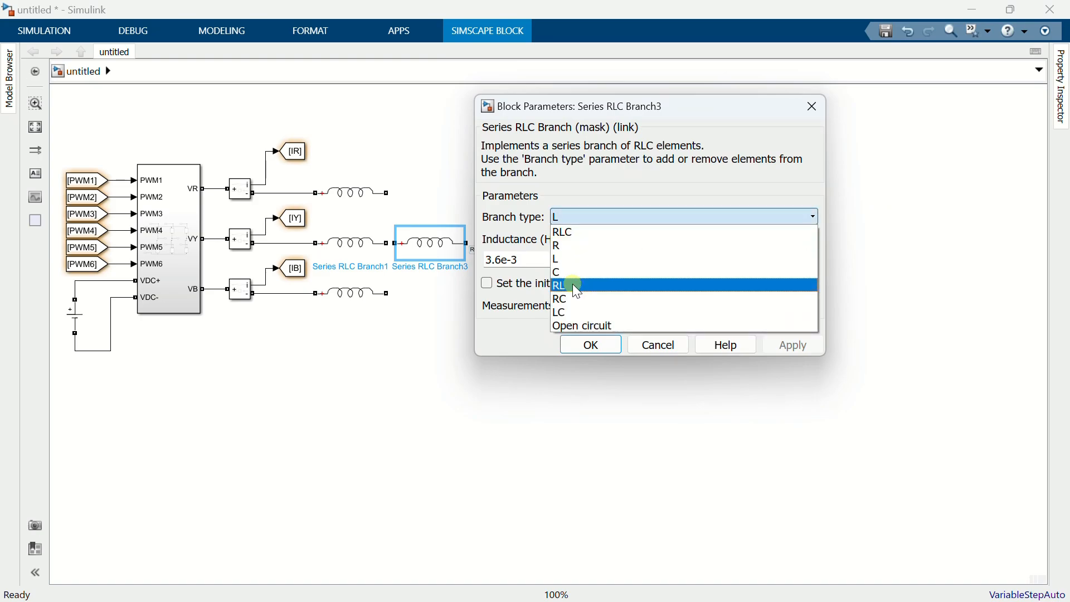
click(572, 299)
double_click(521, 260)
text(0.002)
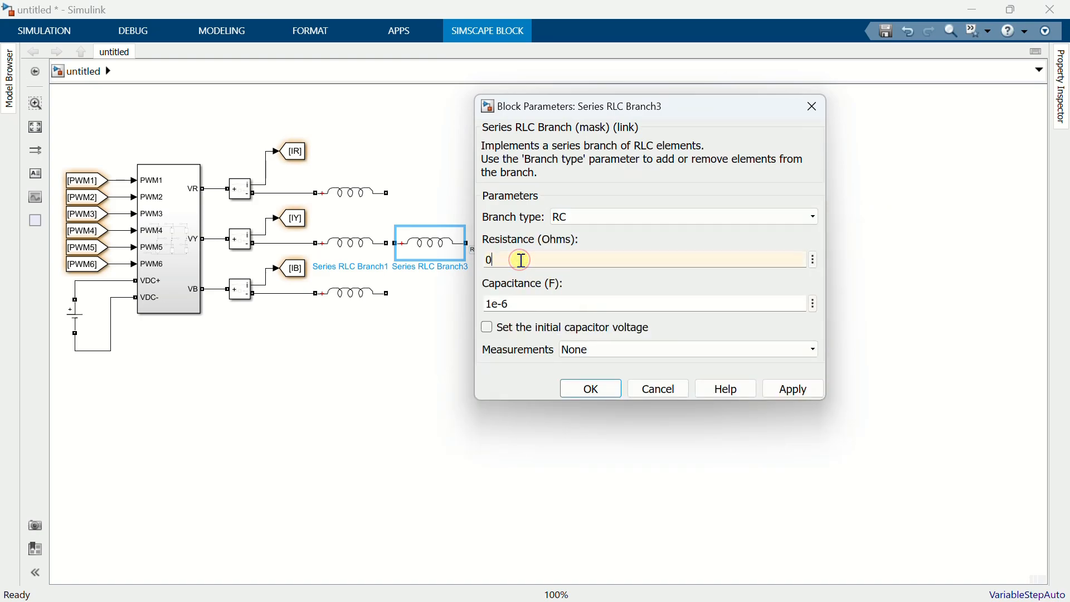
double_click(520, 304)
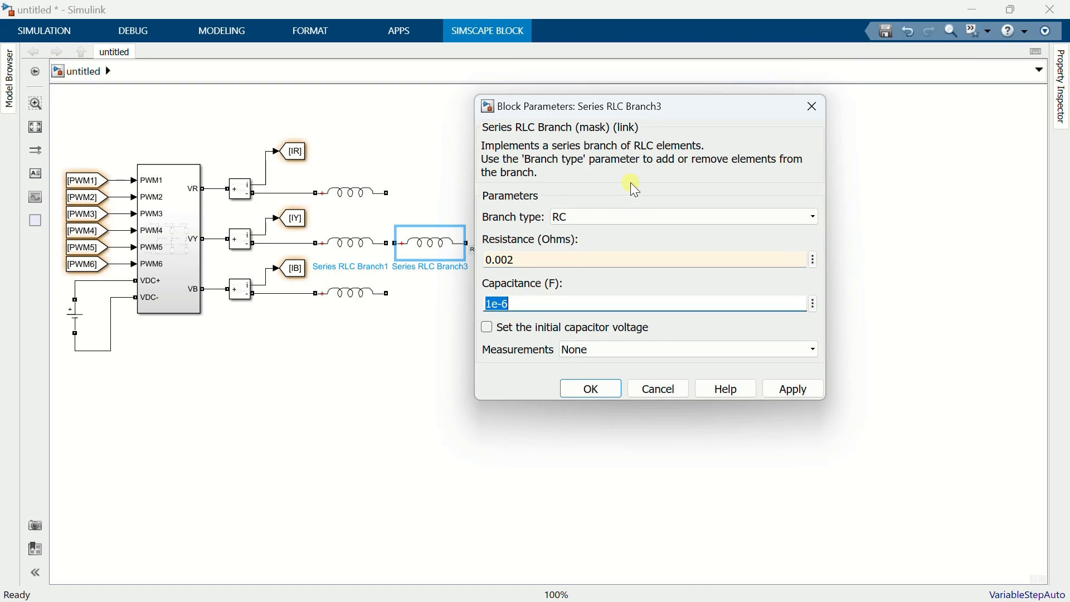
text(4.)
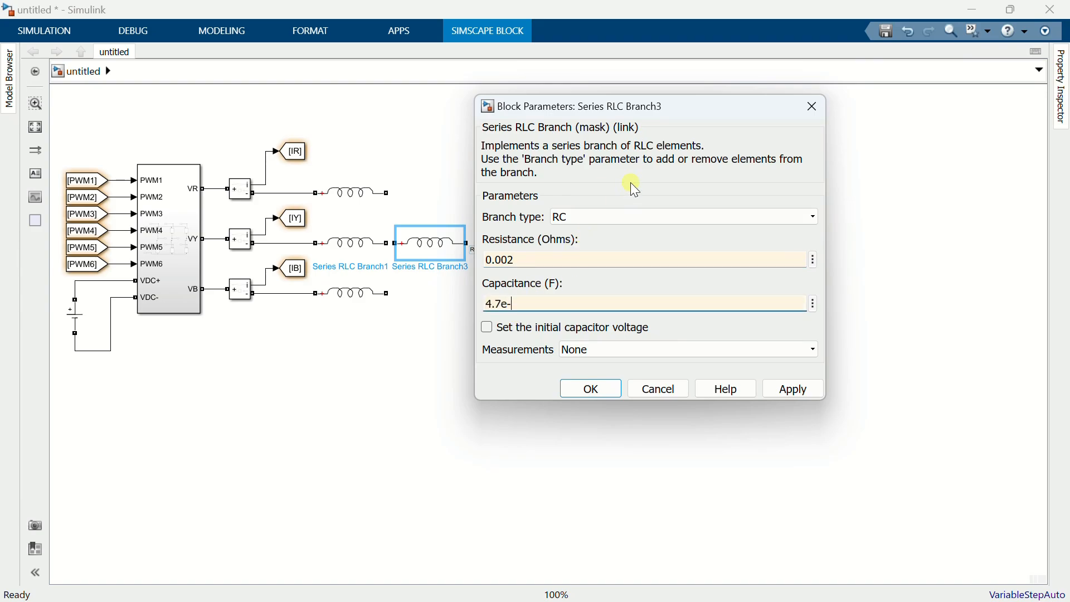
text(7e-6)
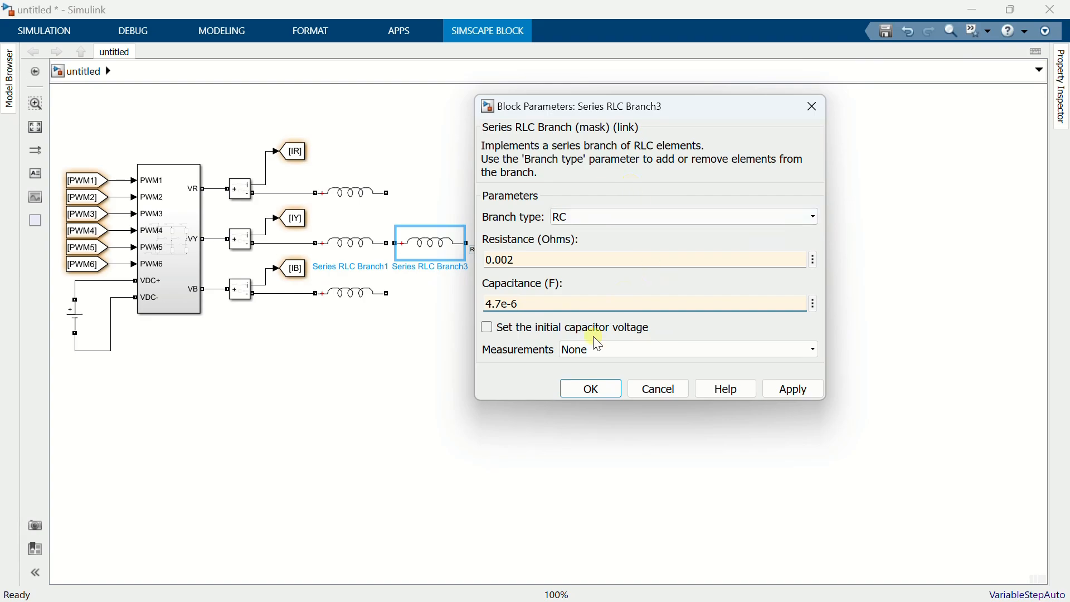
click(590, 389)
Rotate and copy the RC branch into three vertical branches joined at their lower ends, and wire each phase inductor's output to one branch.
drag(443, 246, 460, 333)
key(ctrl+r)
drag(405, 383, 435, 392)
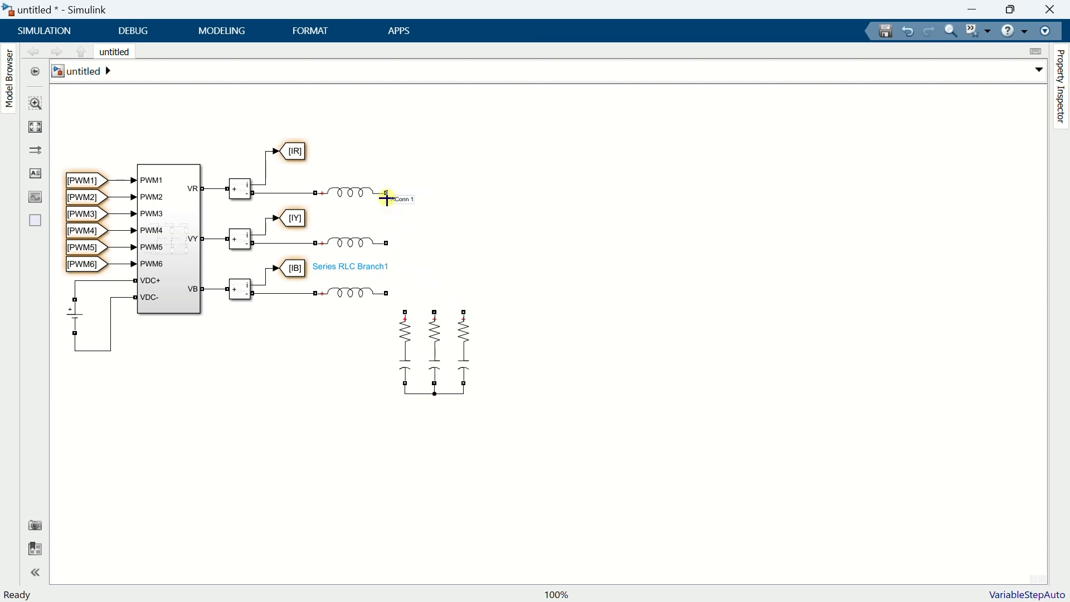
drag(388, 197, 405, 311)
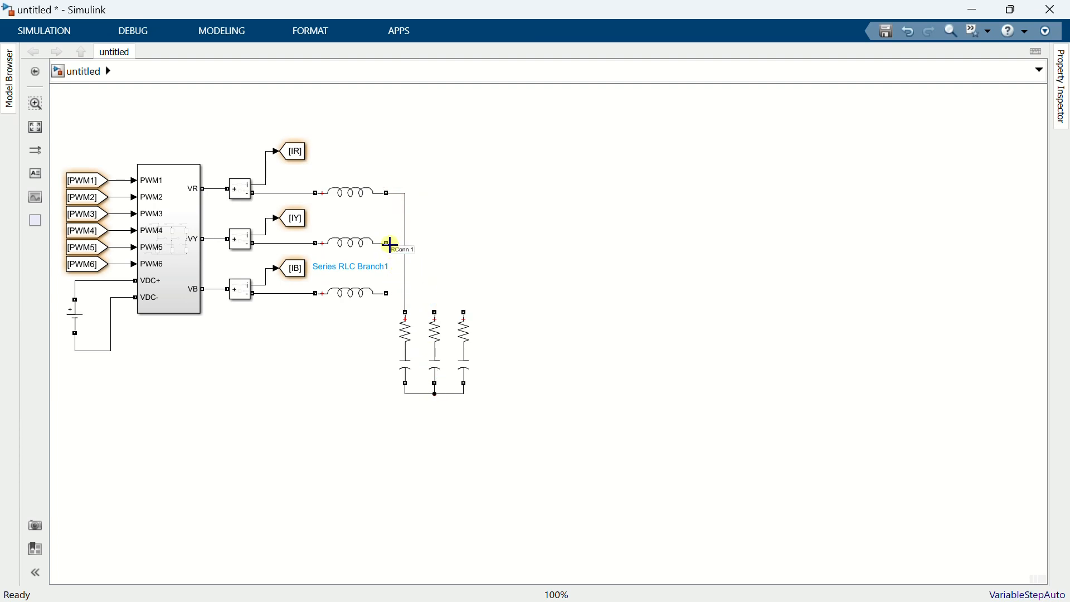
drag(390, 245, 465, 305)
Copy the three phase inductors to the far side of the RC branches and wire each copy to its phase line.
drag(377, 293, 538, 300)
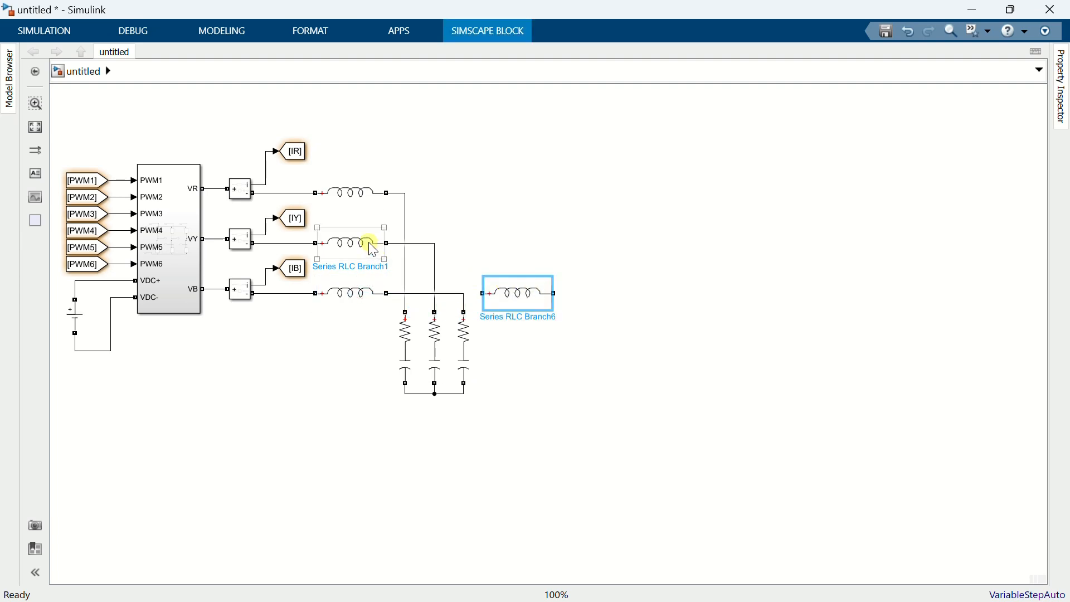
drag(370, 241, 537, 248)
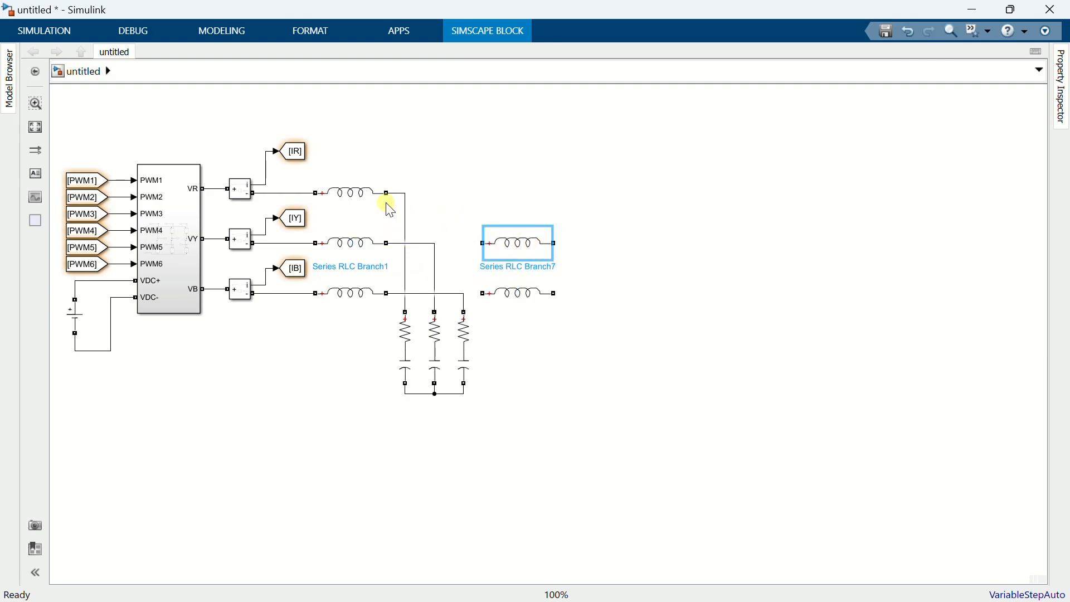
drag(365, 189, 405, 193)
click(498, 203)
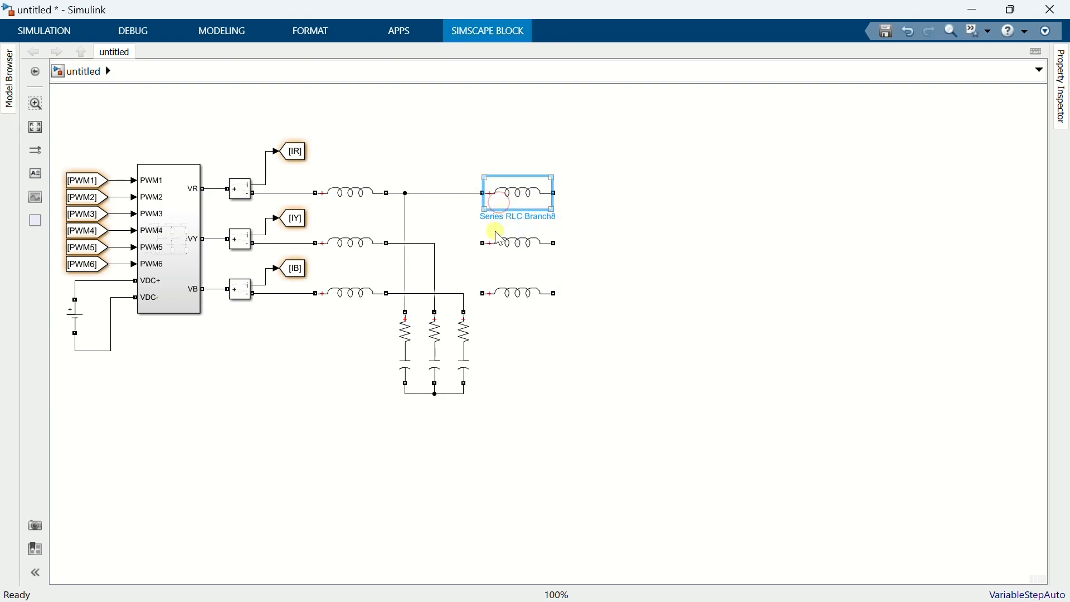
drag(479, 244, 430, 243)
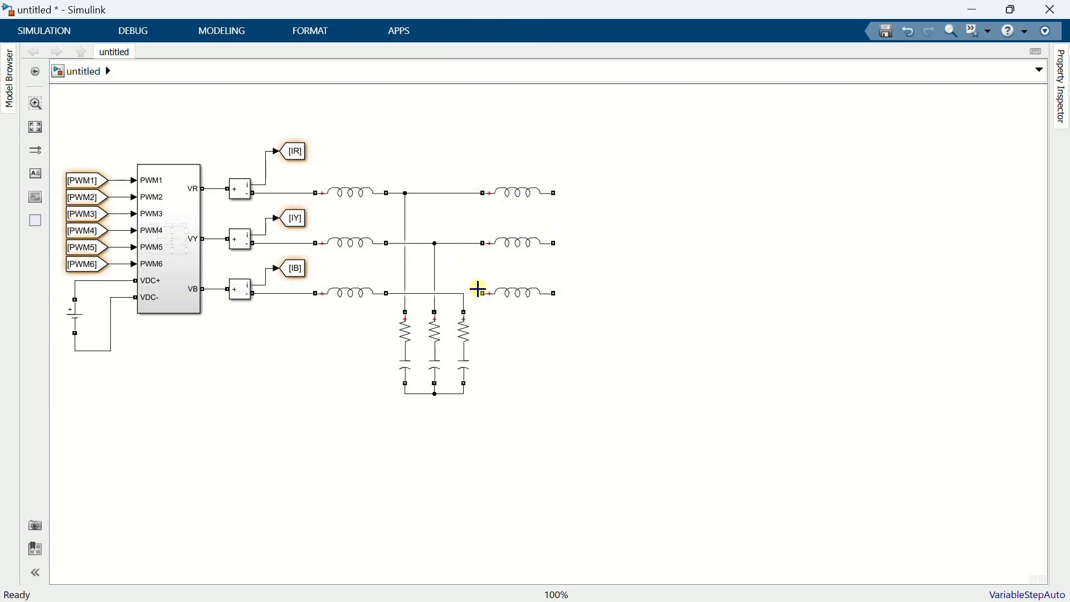
drag(483, 294, 463, 293)
Insert a Three-Phase V-I Measurement block, keep phase-to-ground voltage measurement and switch off its current measurement.
double_click(647, 240)
text(three)
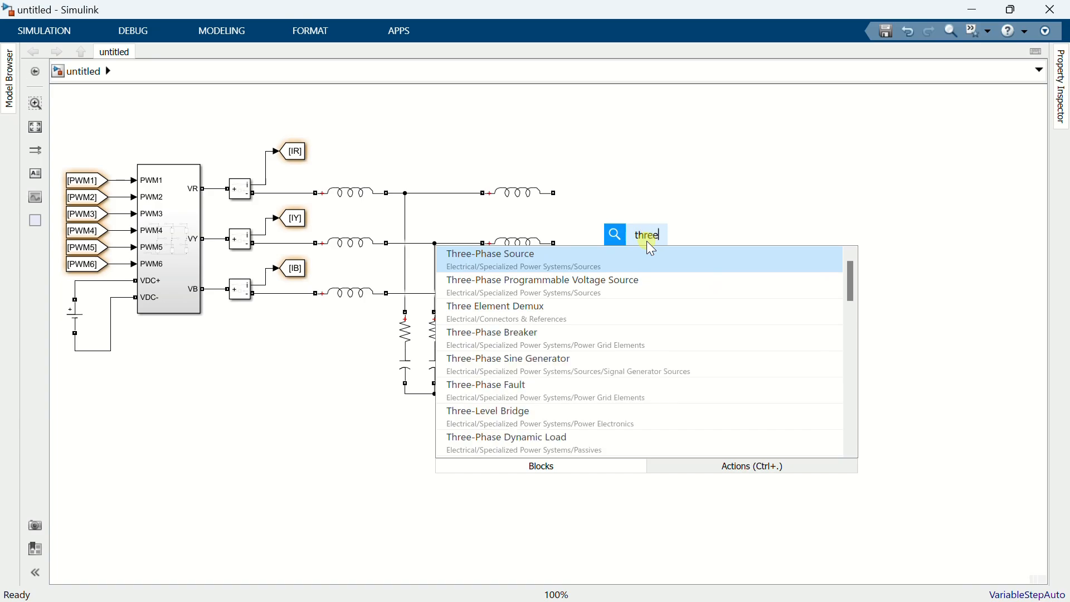
text( phase v)
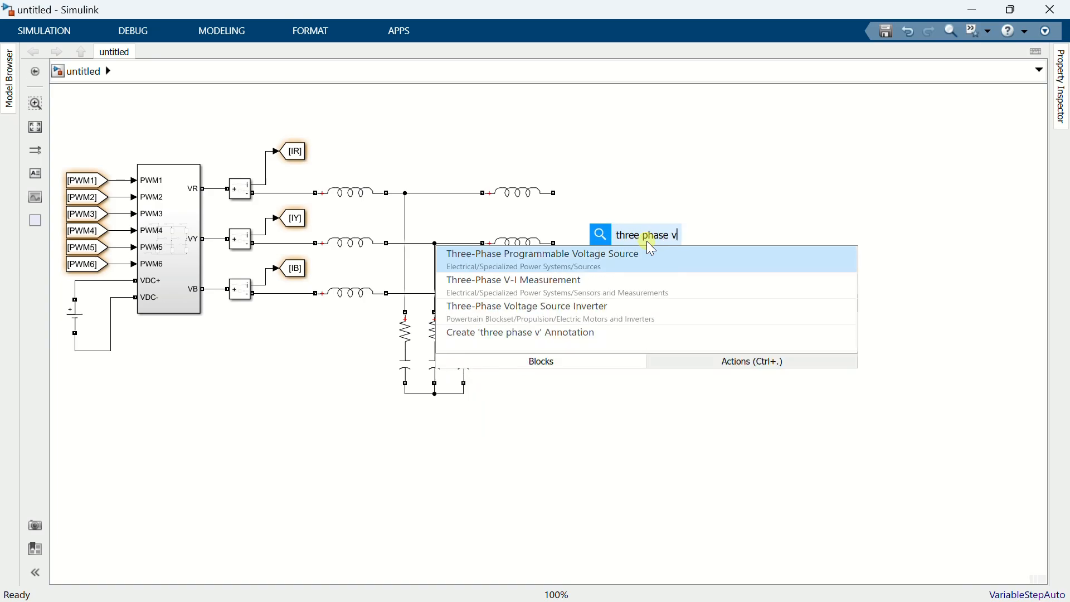
click(646, 276)
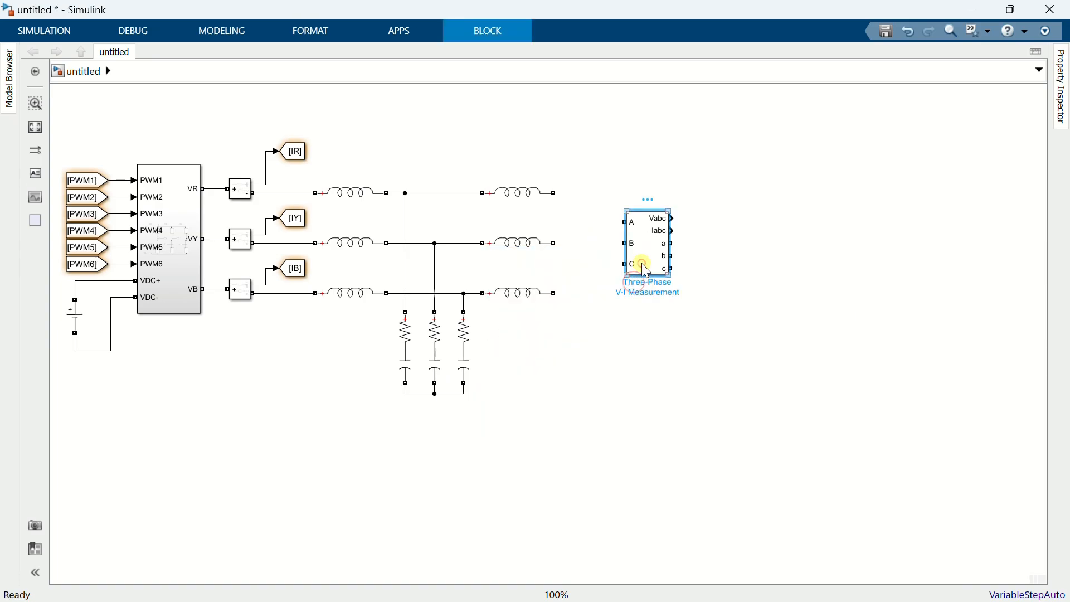
double_click(643, 267)
click(483, 218)
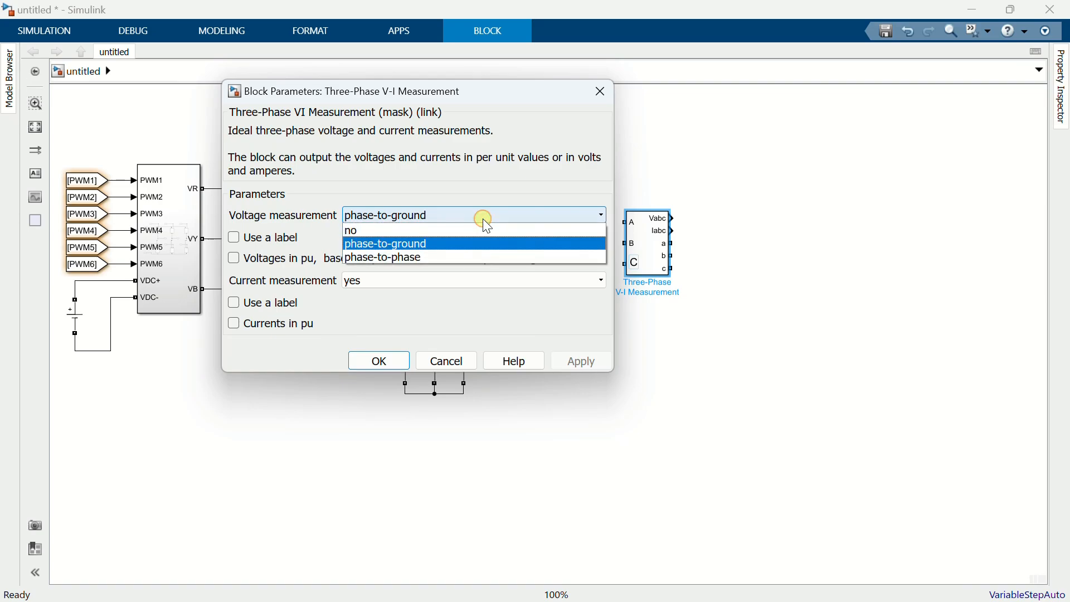
click(483, 219)
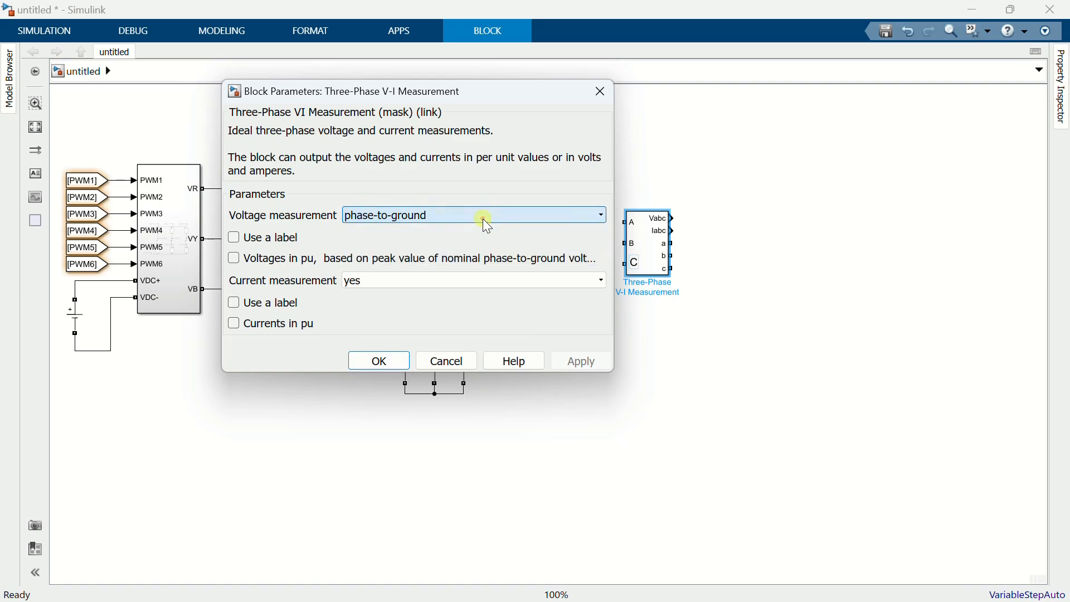
click(354, 276)
click(364, 297)
click(378, 321)
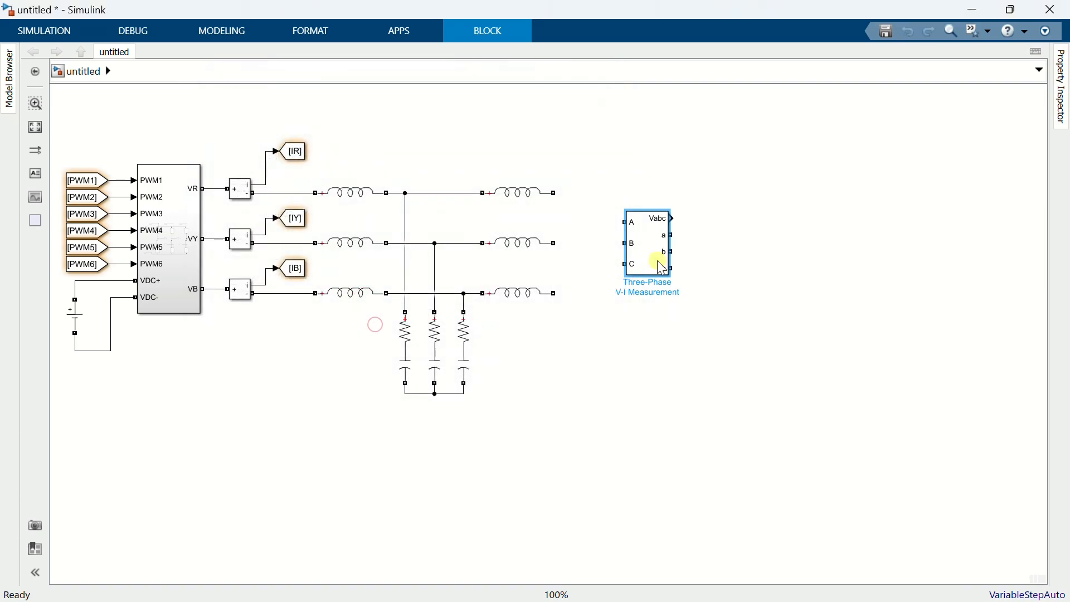
Place the V-I Measurement block beside the output inductors and wire the three inductors to its A, B and C terminals.
drag(645, 245, 554, 195)
drag(558, 294, 578, 265)
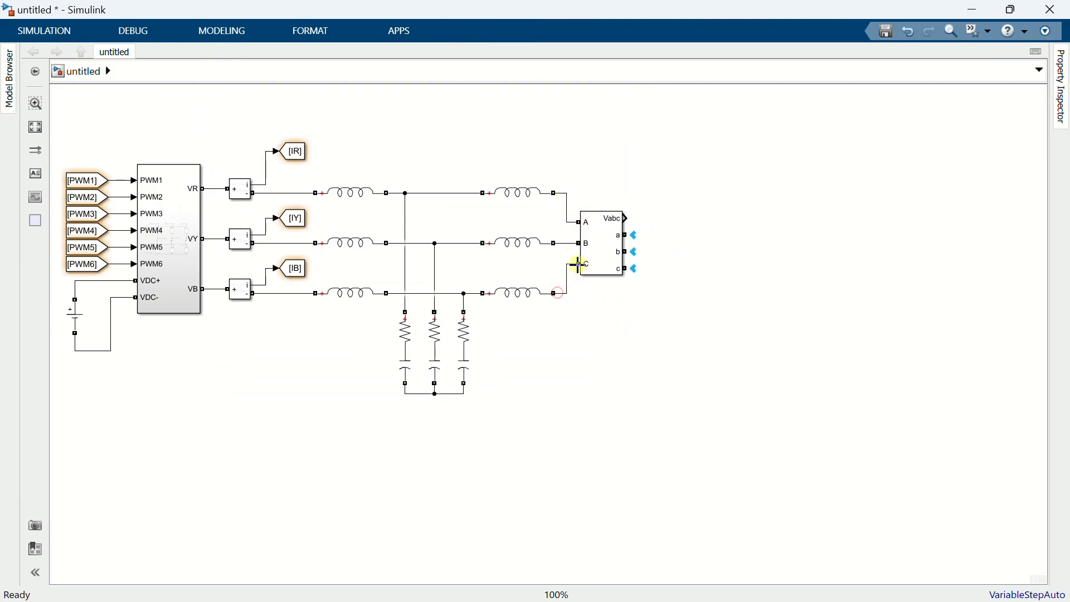
Insert a Demux block with 3 outputs above the V-I Measurement and feed it from the Vabc output.
double_click(638, 175)
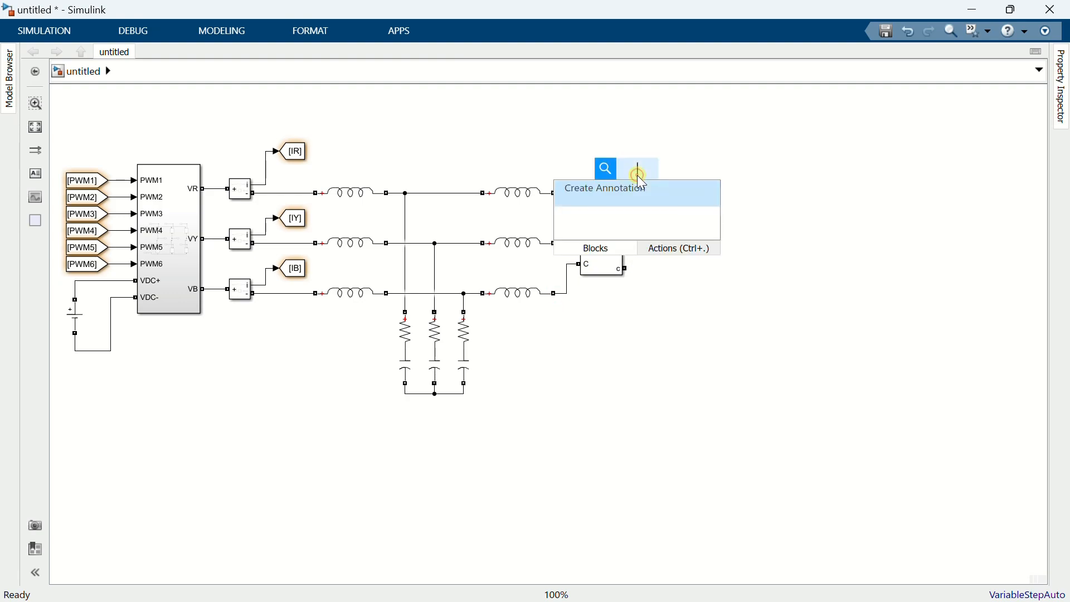
text(dem)
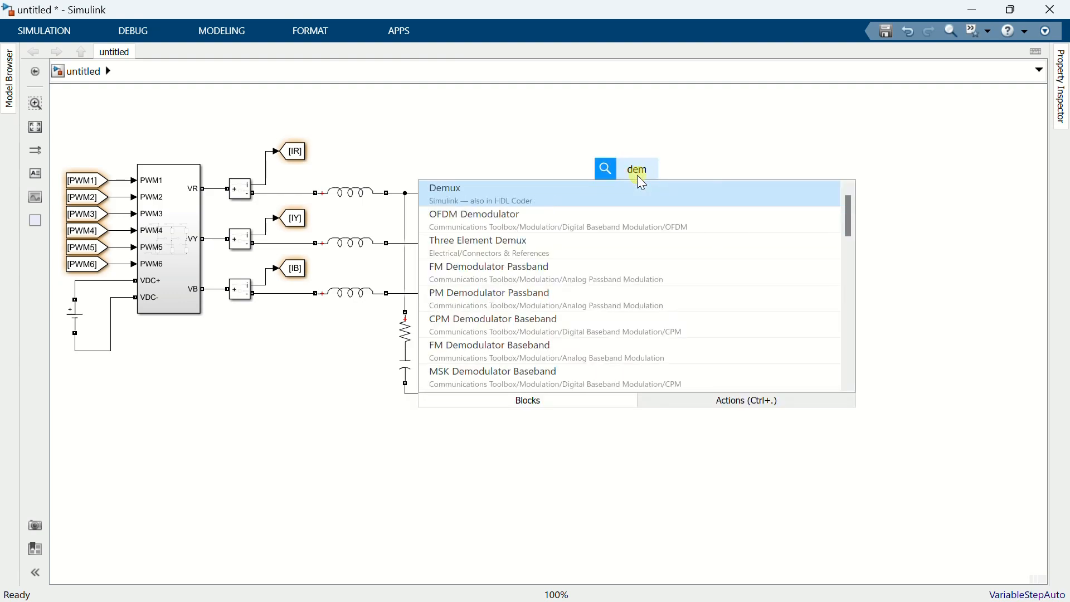
click(613, 188)
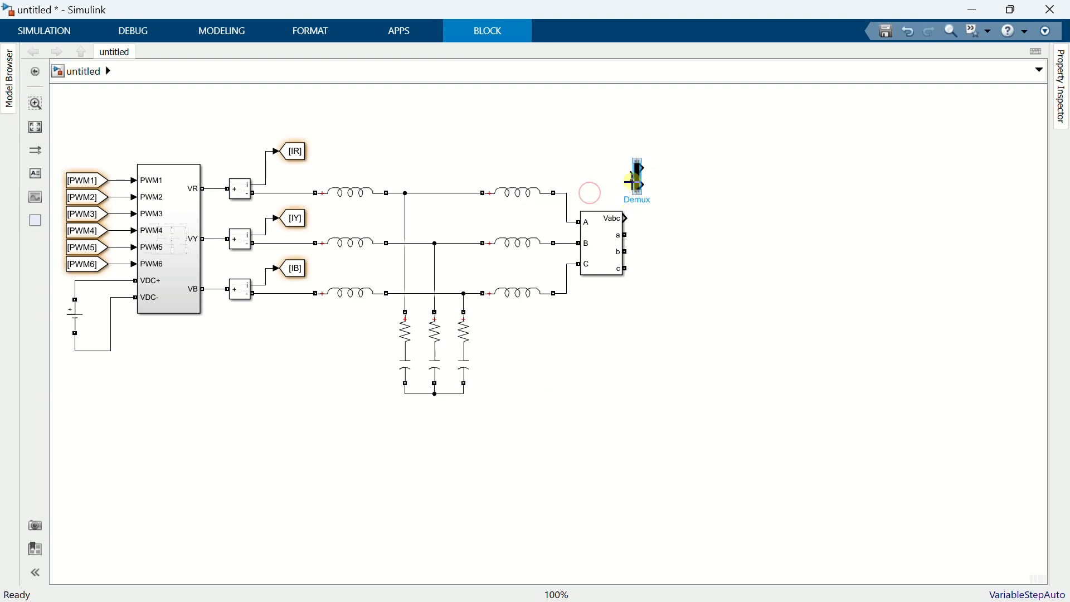
double_click(641, 187)
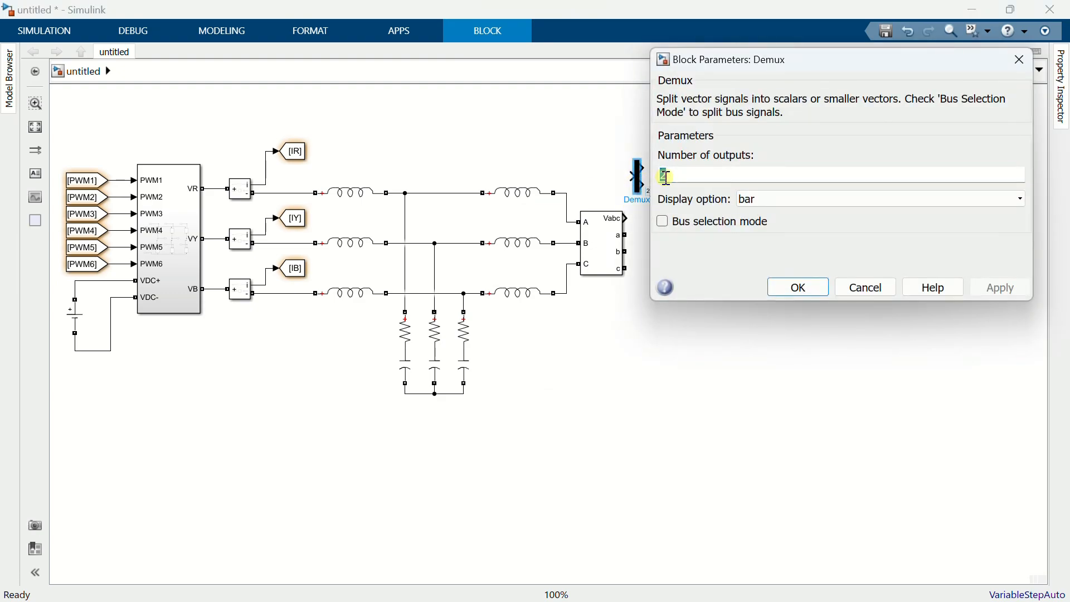
text(3)
click(787, 291)
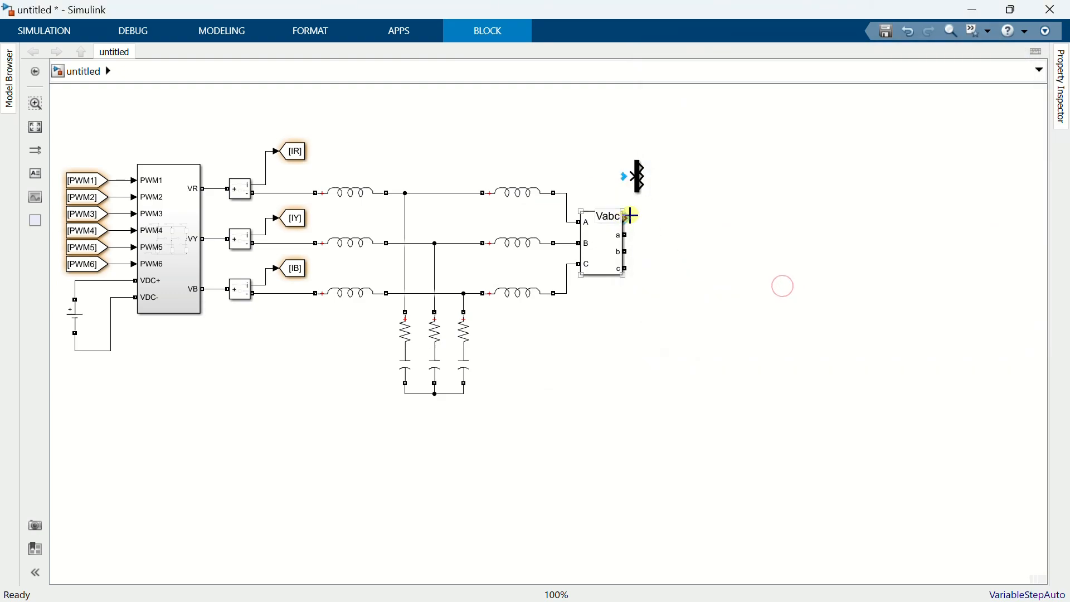
drag(627, 218, 647, 150)
click(637, 172)
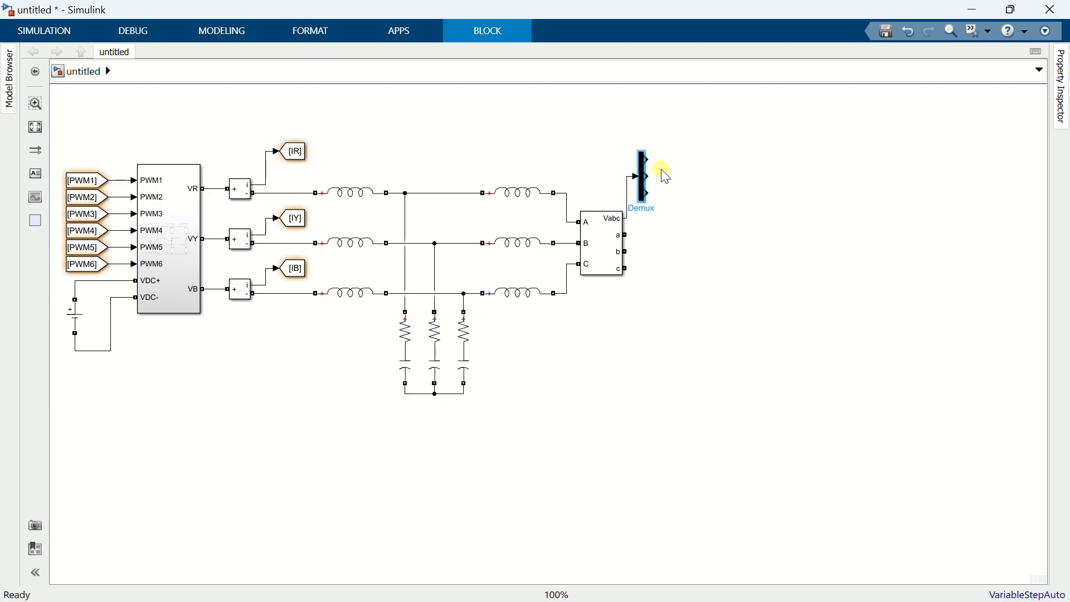
Attach a smaller Goto block to the Demux's first output and set its tag to VR.
double_click(666, 167)
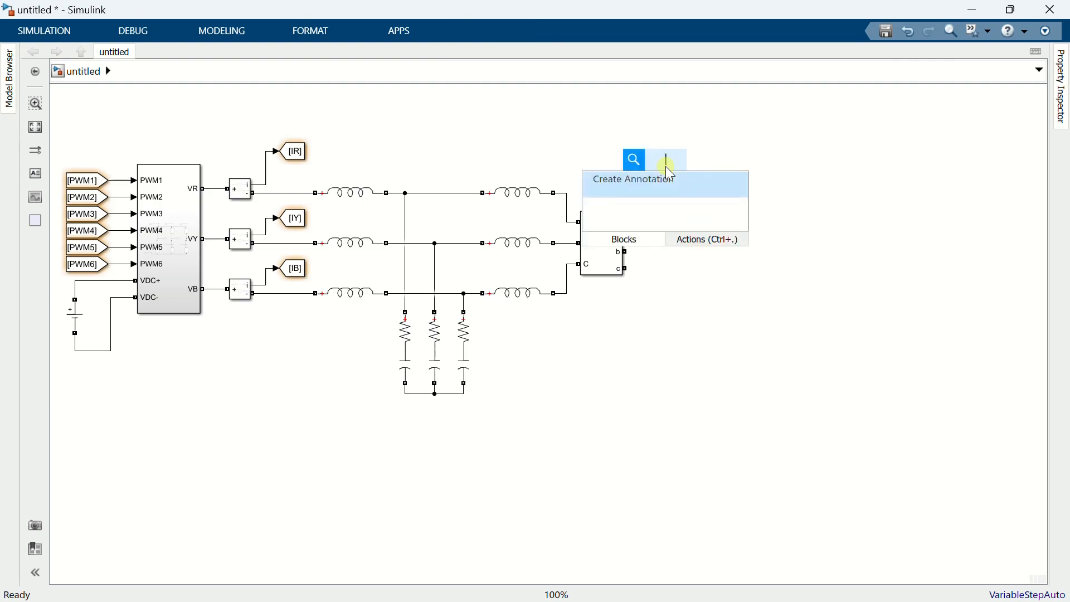
text(got)
click(664, 179)
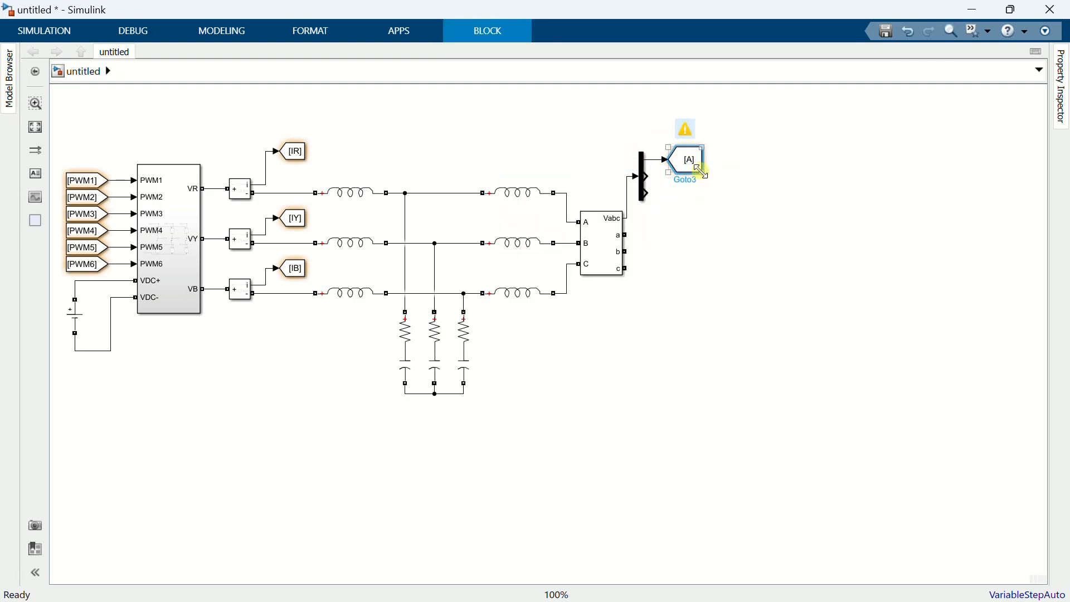
drag(701, 171, 693, 167)
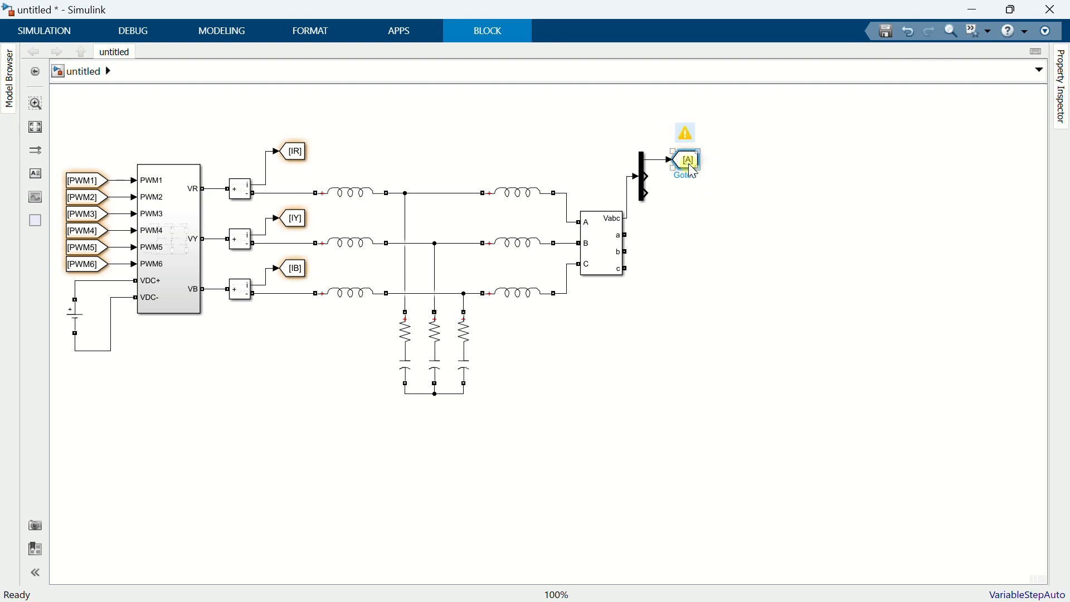
double_click(684, 162)
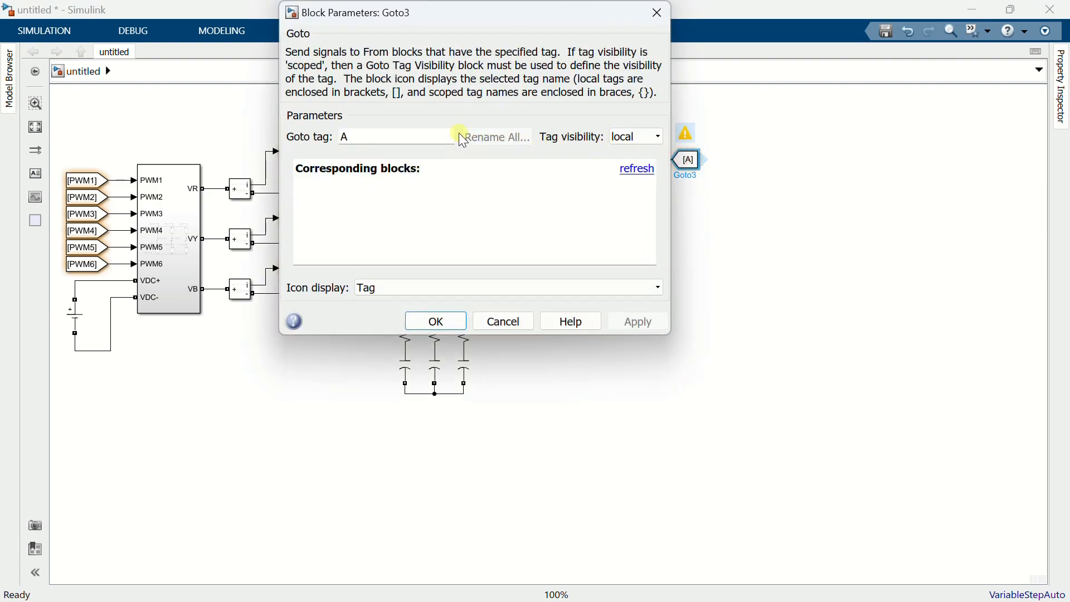
text(VR)
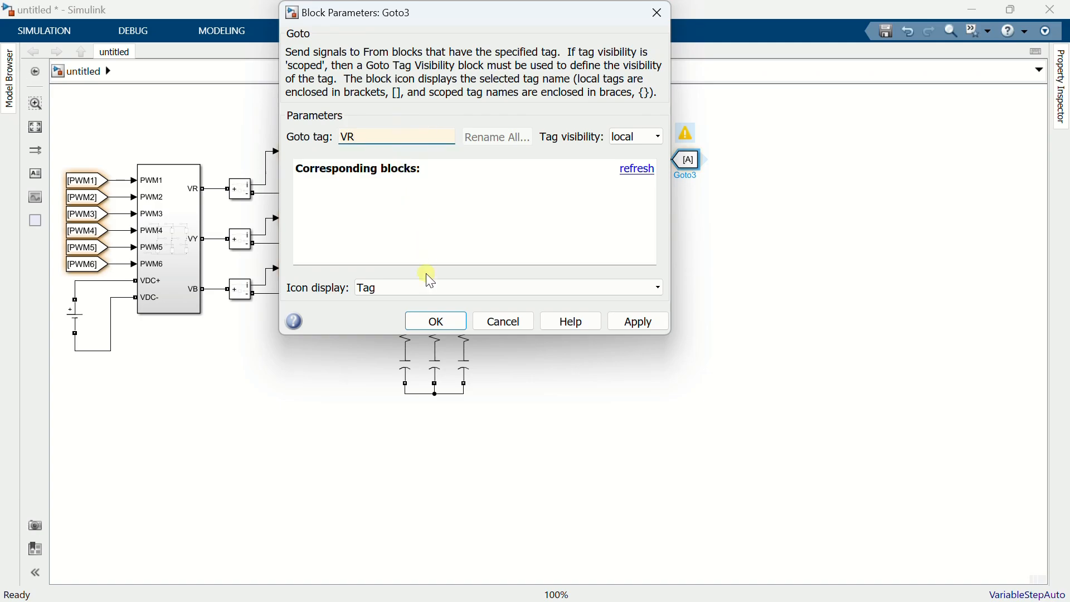
click(434, 321)
Copy the VR Goto block to the Demux's second output and set its tag to VY.
drag(692, 172, 693, 189)
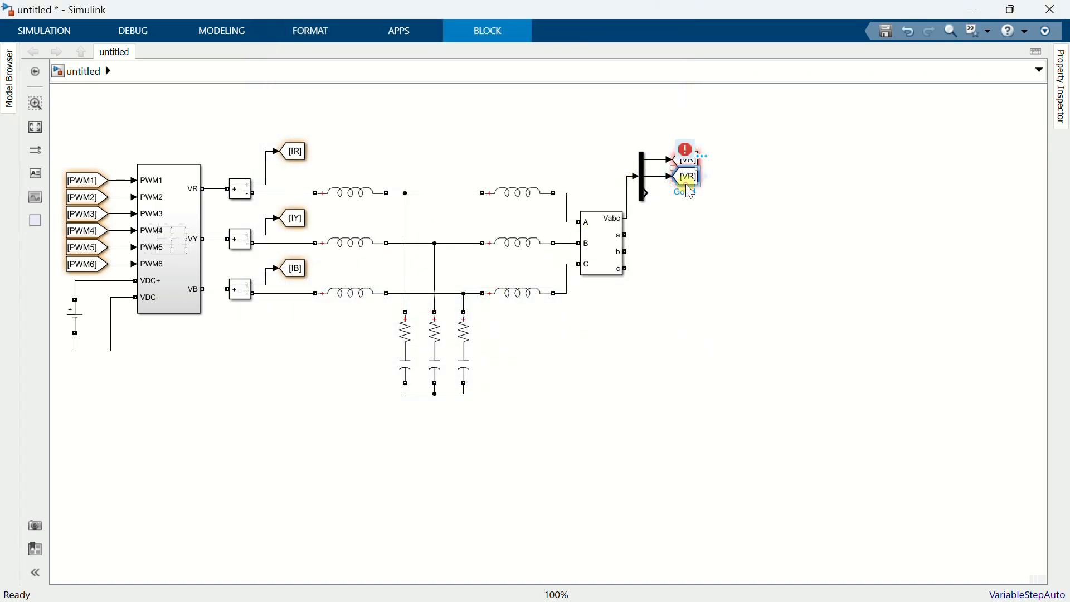
double_click(690, 189)
double_click(450, 144)
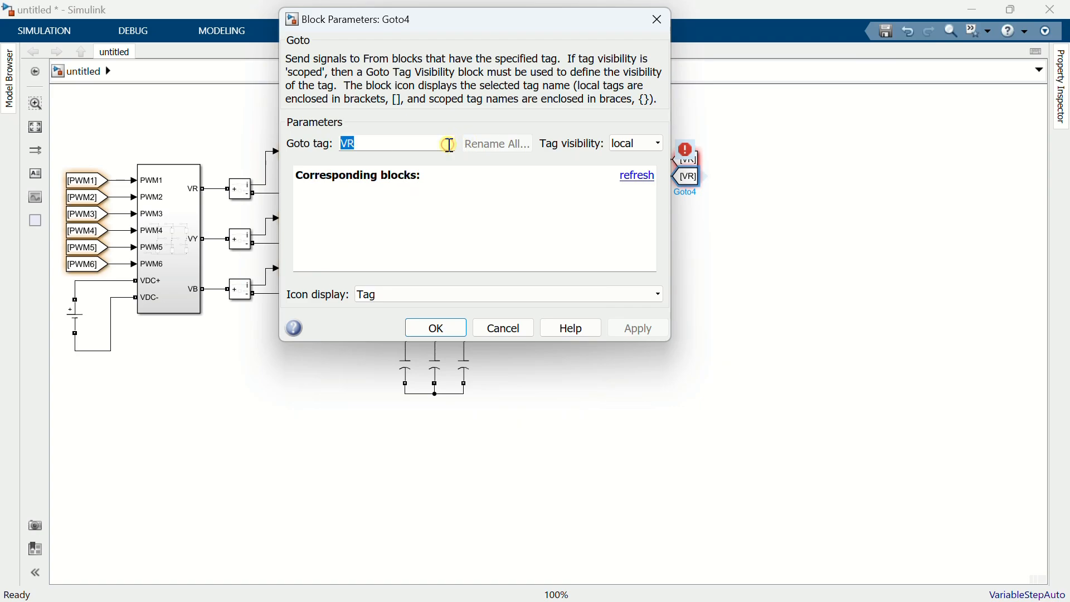
text(VY)
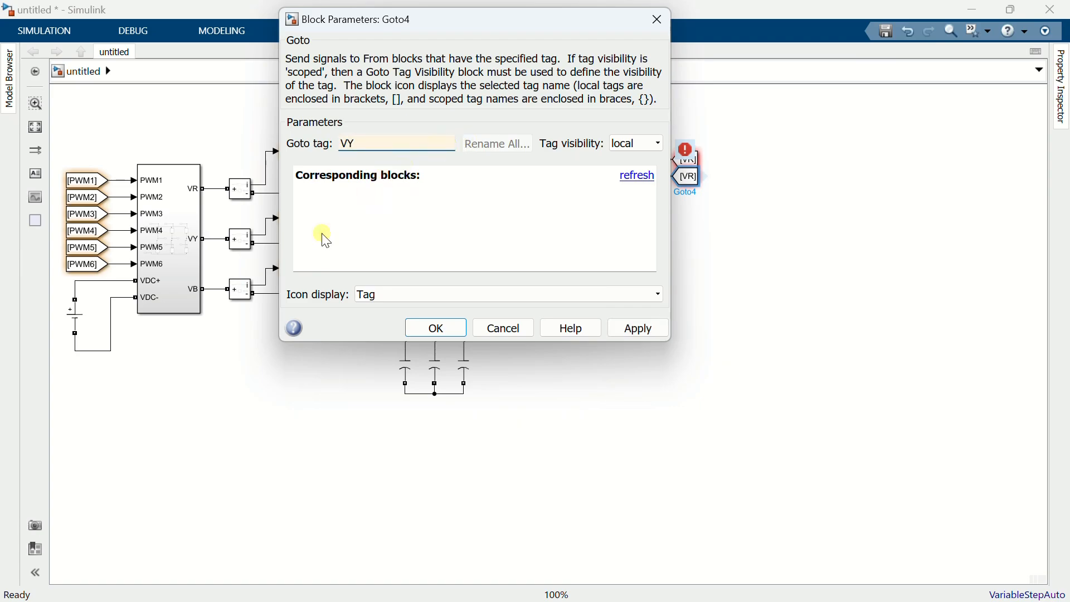
click(432, 331)
Copy a Goto block to the Demux's third output with tag VB, and shift all three voltage tags closer to the Demux.
mouse_move(678, 183)
mouse_down()
mouse_move(685, 200)
mouse_move(666, 196)
mouse_move(690, 207)
mouse_move(688, 195)
mouse_up()
double_click(688, 194)
text(VB)
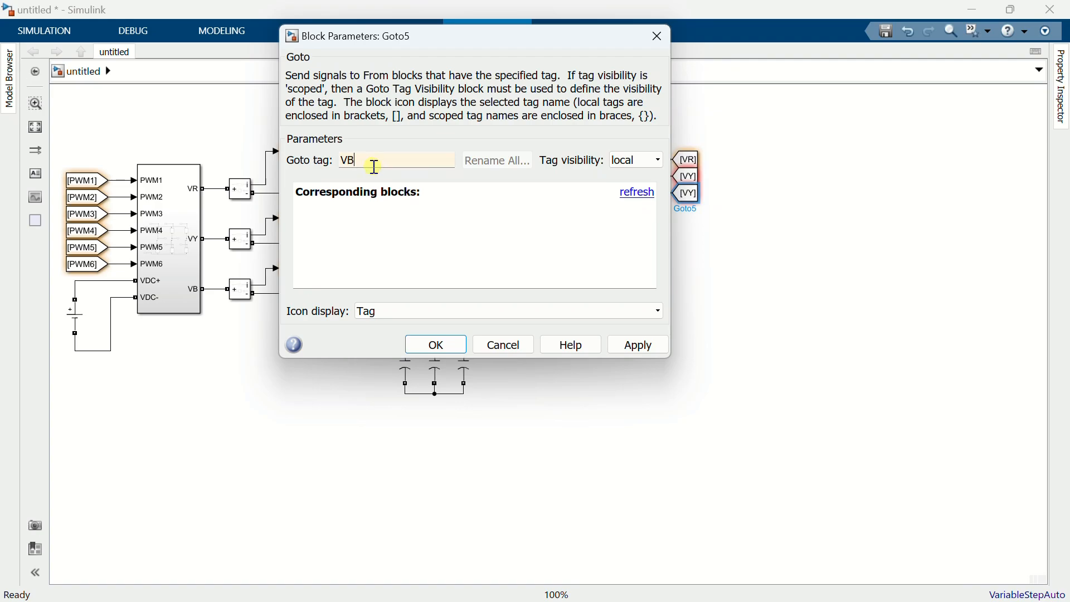
click(435, 344)
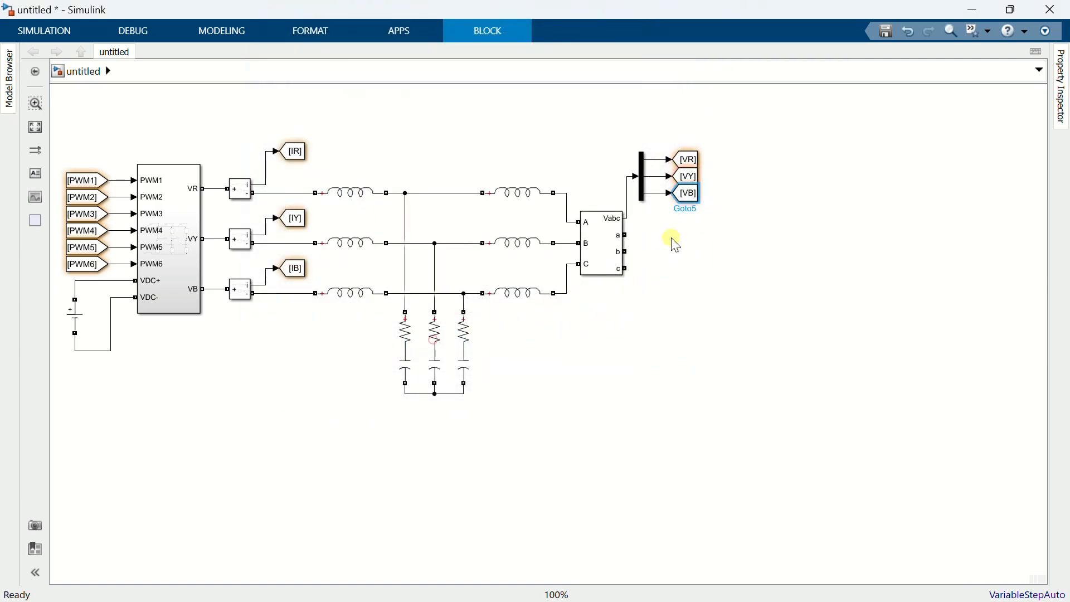
drag(690, 233, 677, 161)
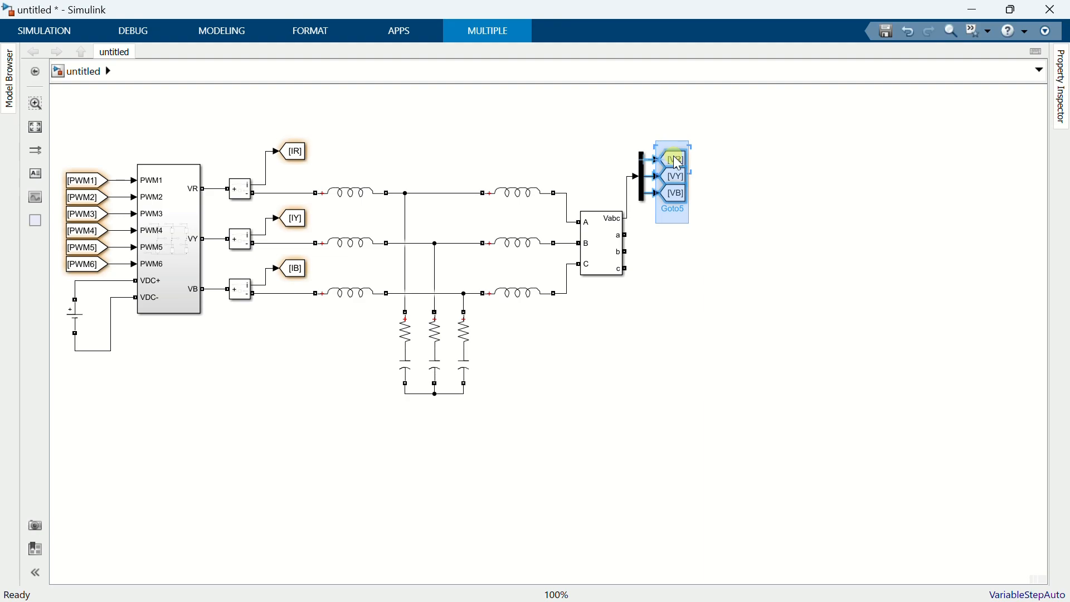
click(639, 135)
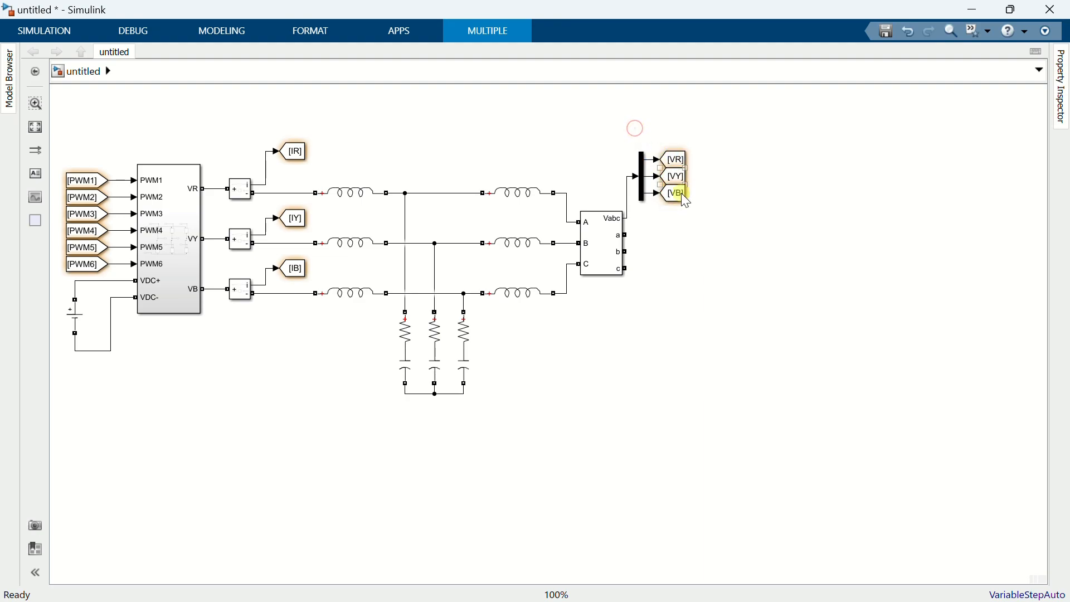
Insert a Three-Phase Source block beside the V-I Measurement and flip it left-right.
double_click(694, 257)
text(three)
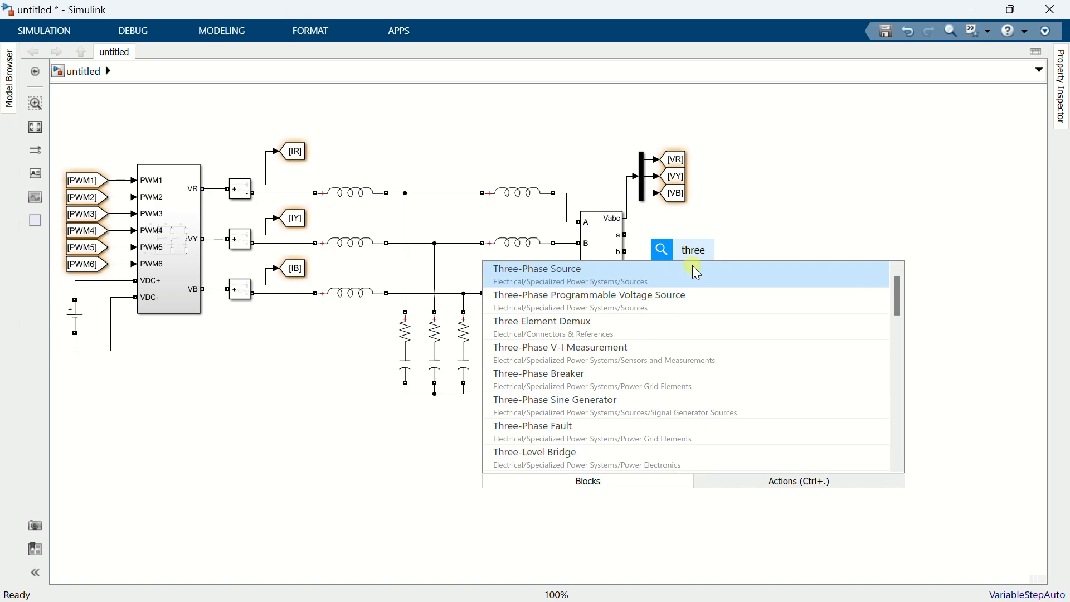
click(695, 270)
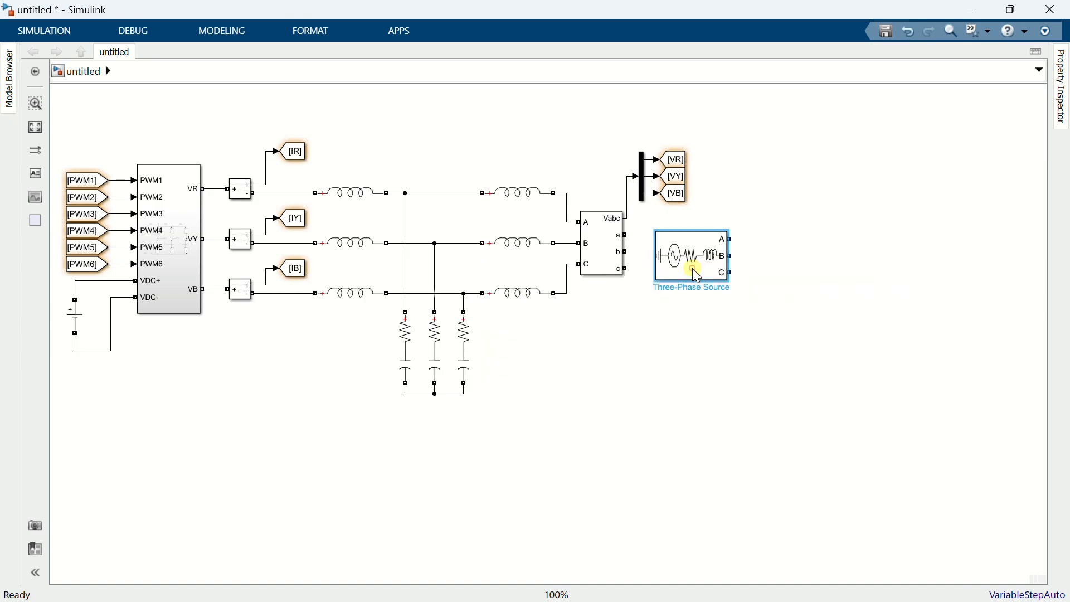
right_click(687, 255)
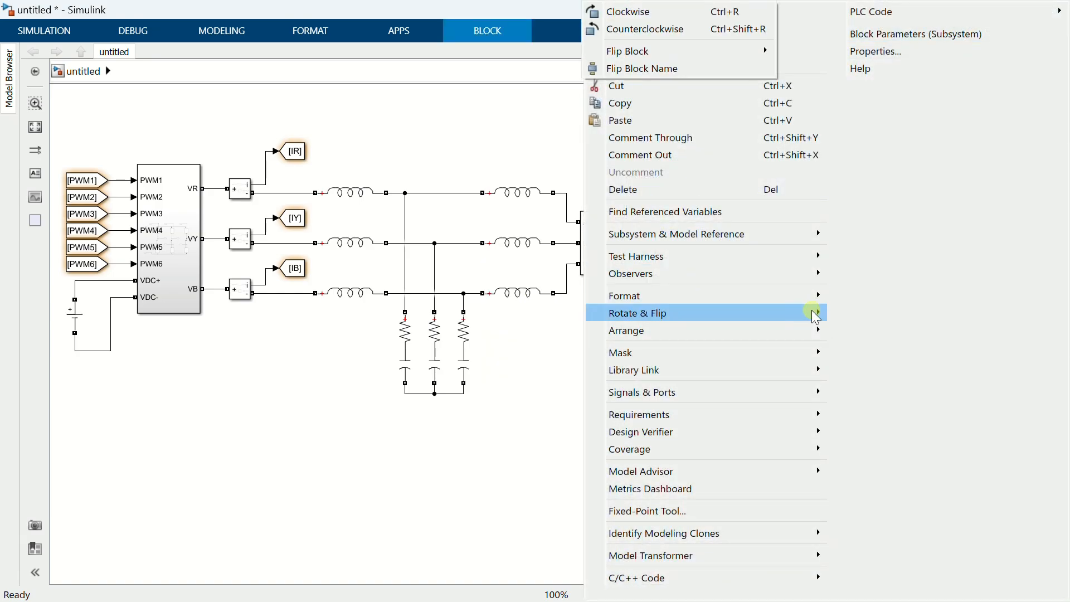
click(715, 51)
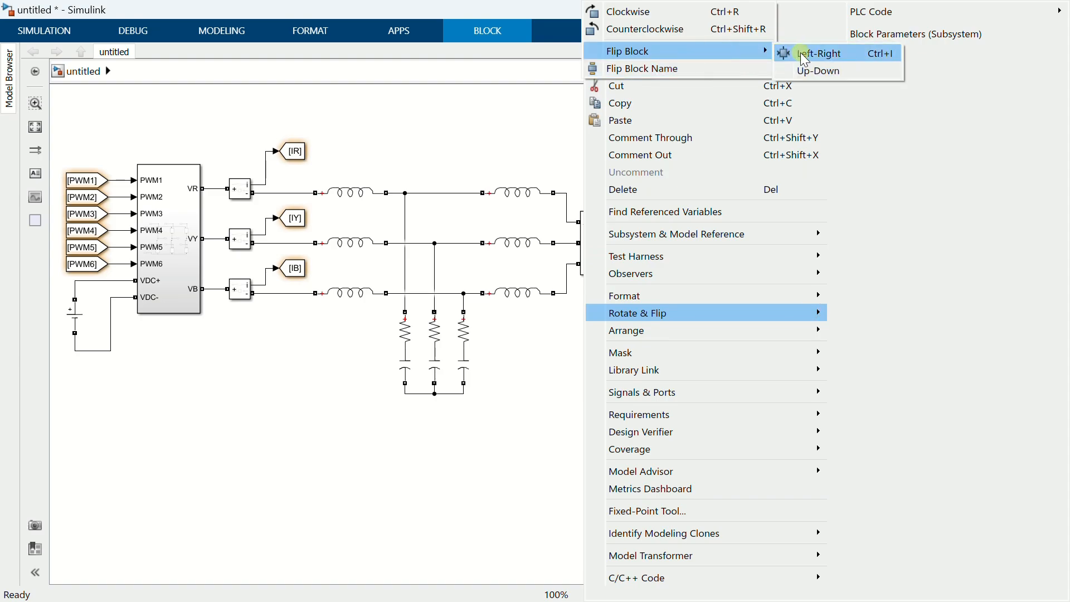
click(800, 53)
Wire the Three-Phase Source's A, B and C terminals to the V-I Measurement's a, b and c, and space the source slightly farther away.
drag(695, 259, 703, 258)
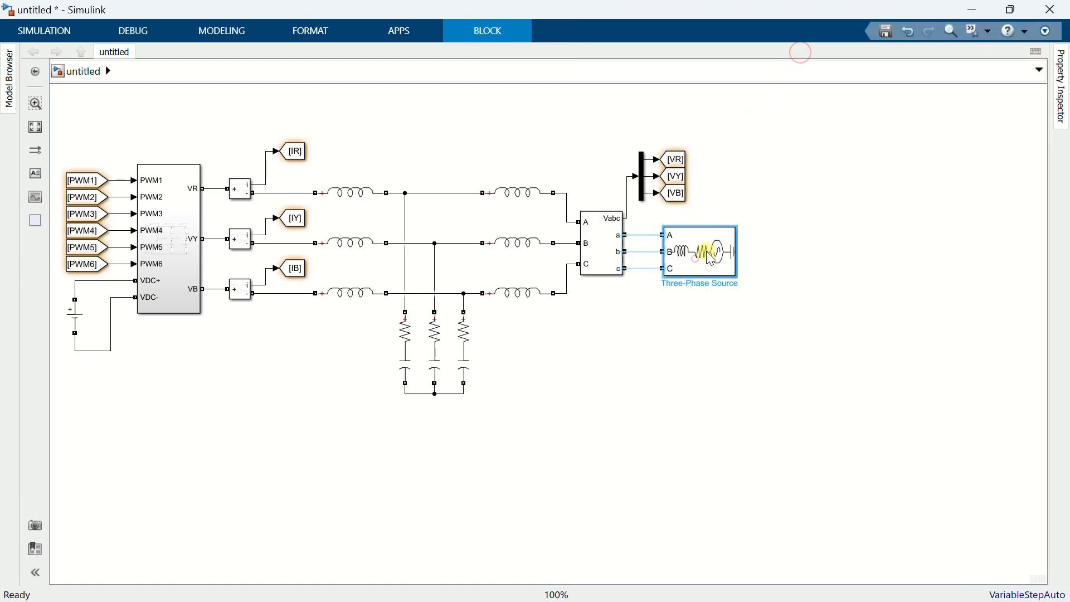
click(650, 236)
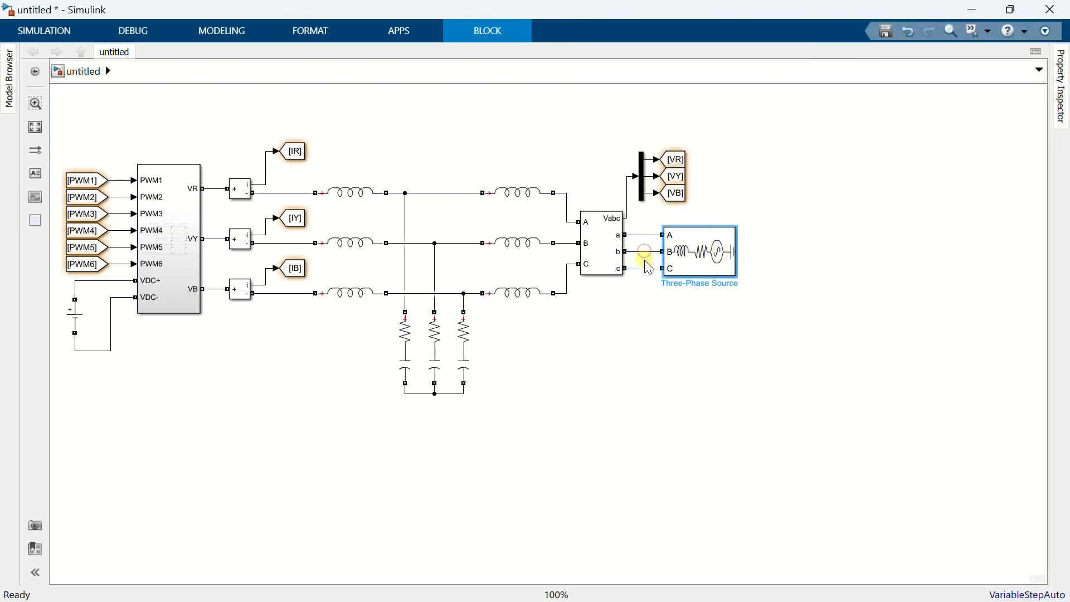
click(644, 266)
drag(672, 248, 687, 248)
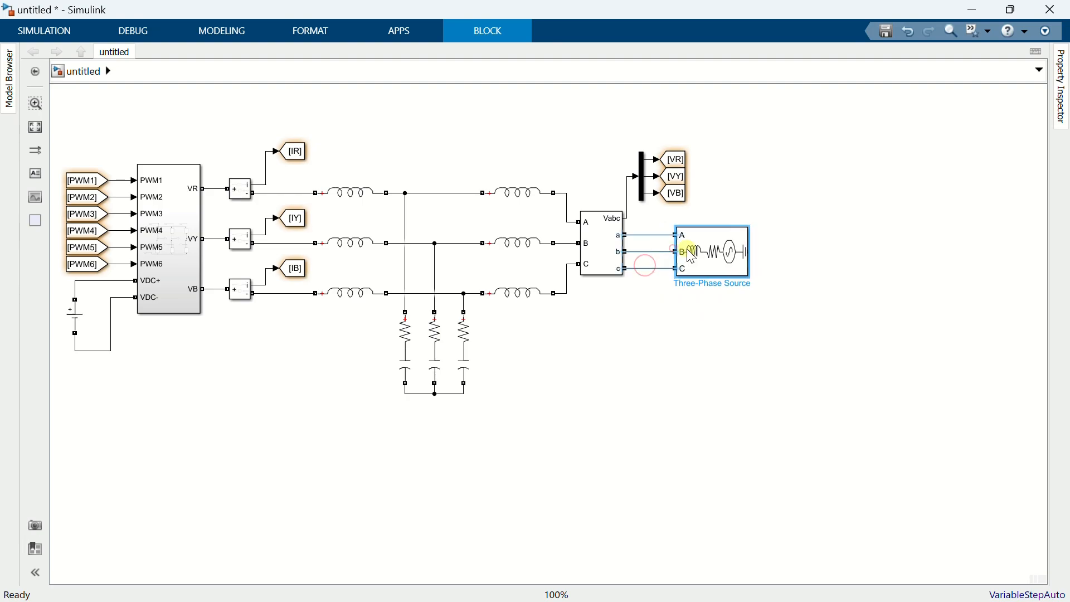
click(688, 332)
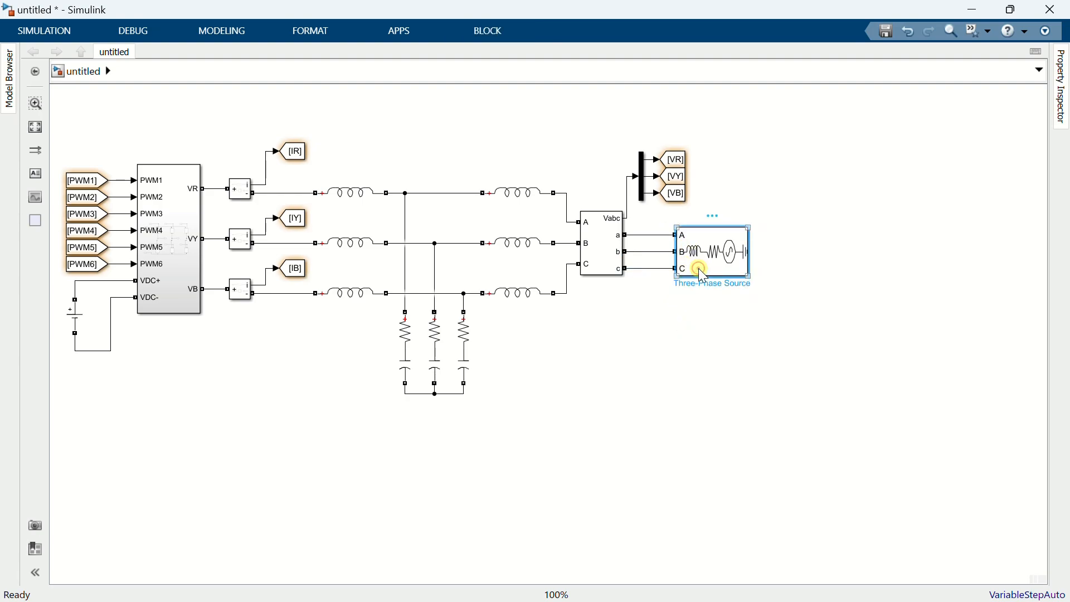
Set the Three-Phase Source's phase-to-phase voltage to 400 Vrms and its frequency to 50 Hz.
double_click(701, 271)
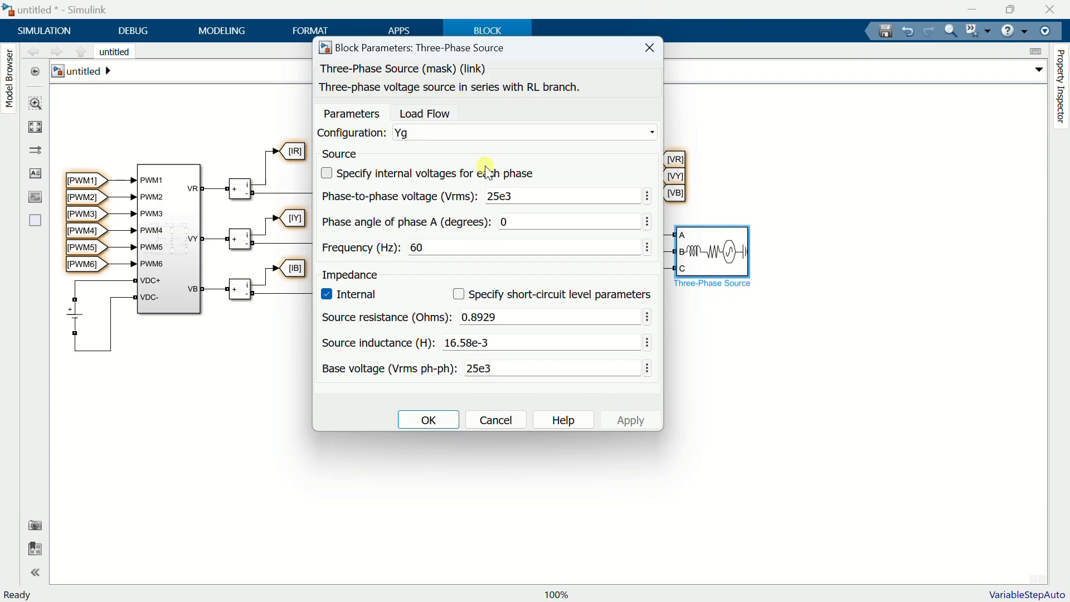
double_click(526, 190)
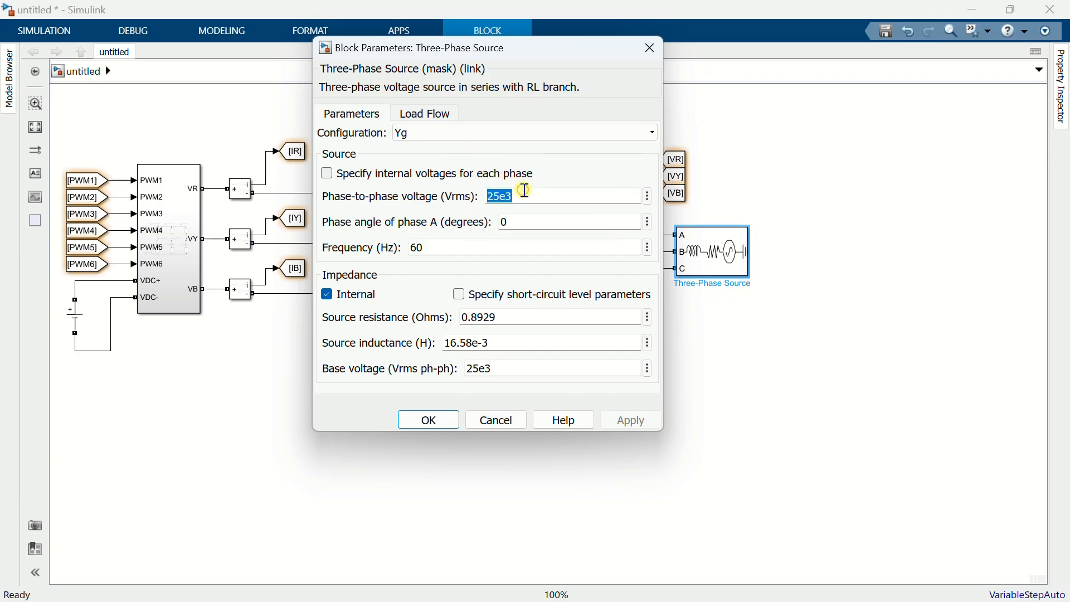
text(400)
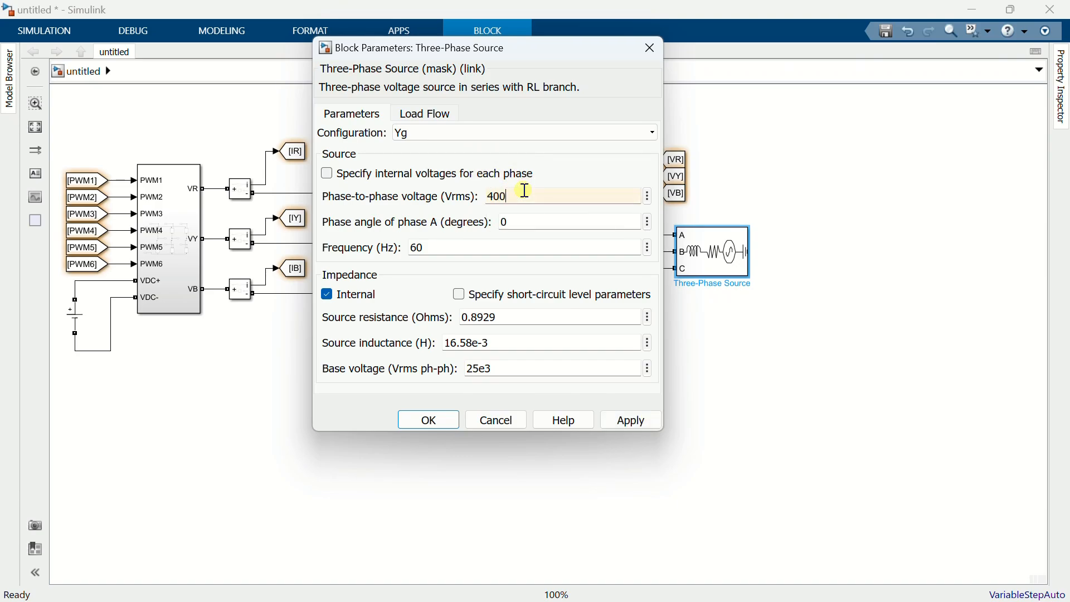
double_click(483, 249)
text(5)
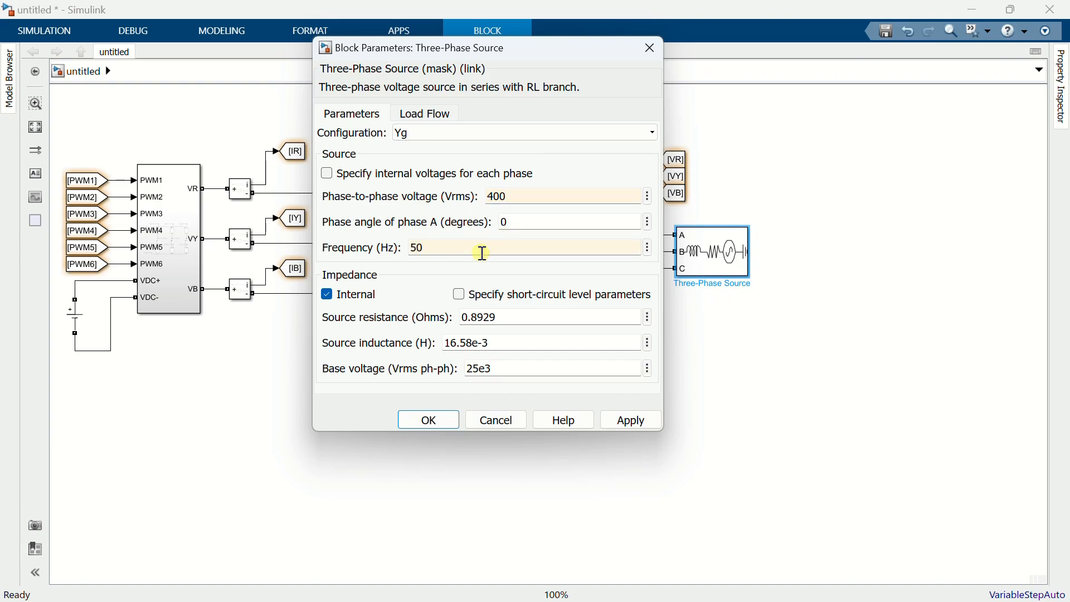
Set the Three-Phase Source's resistance and inductance to 1e-12 and its base voltage to 400, and apply the parameters.
double_click(518, 315)
text(1e-12)
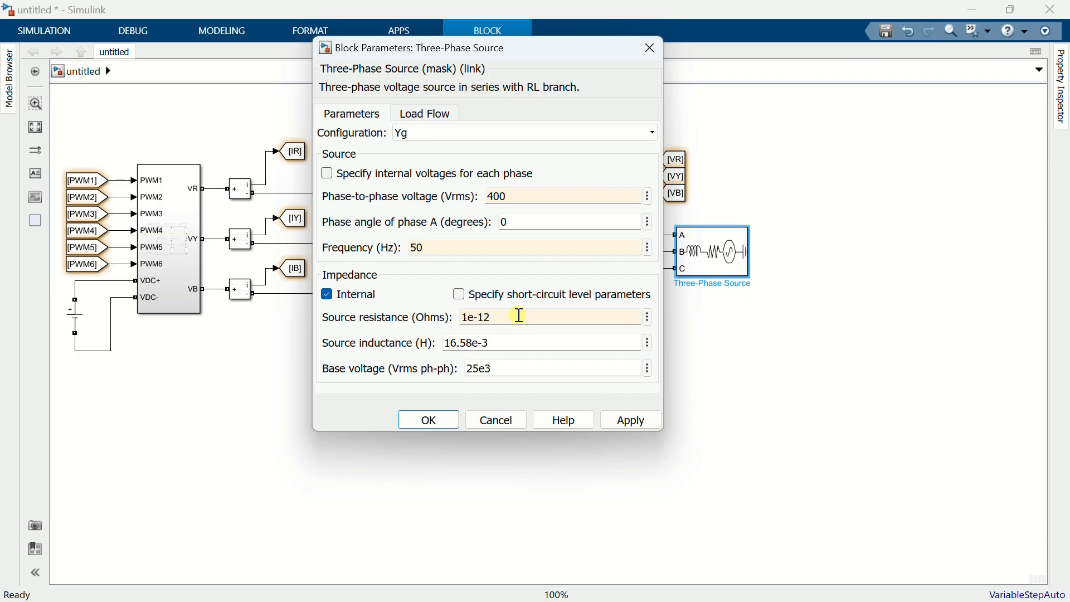
double_click(526, 337)
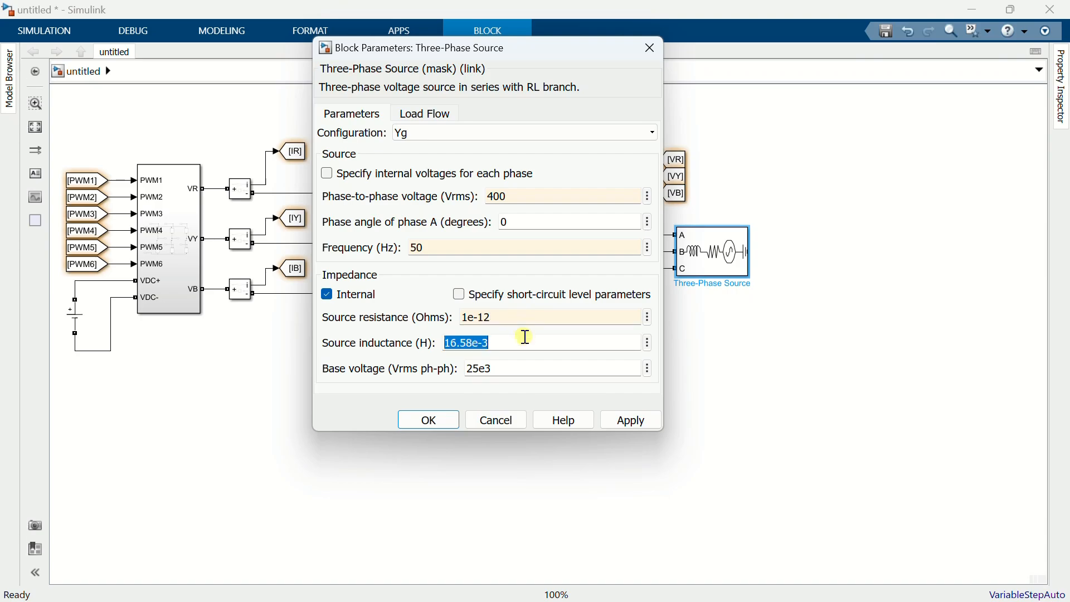
text(1e-12)
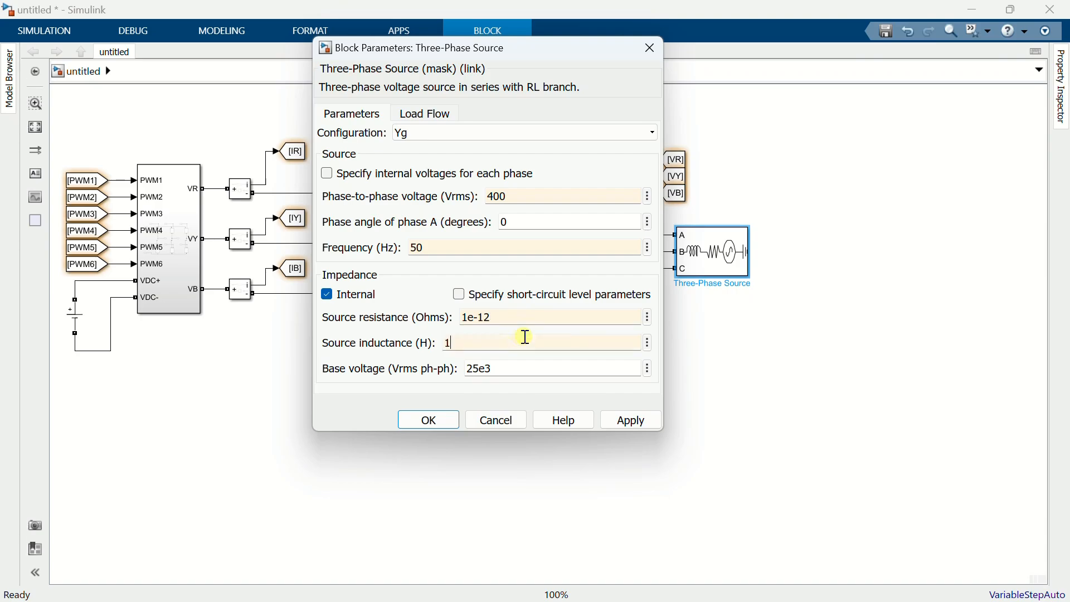
double_click(515, 366)
text(400)
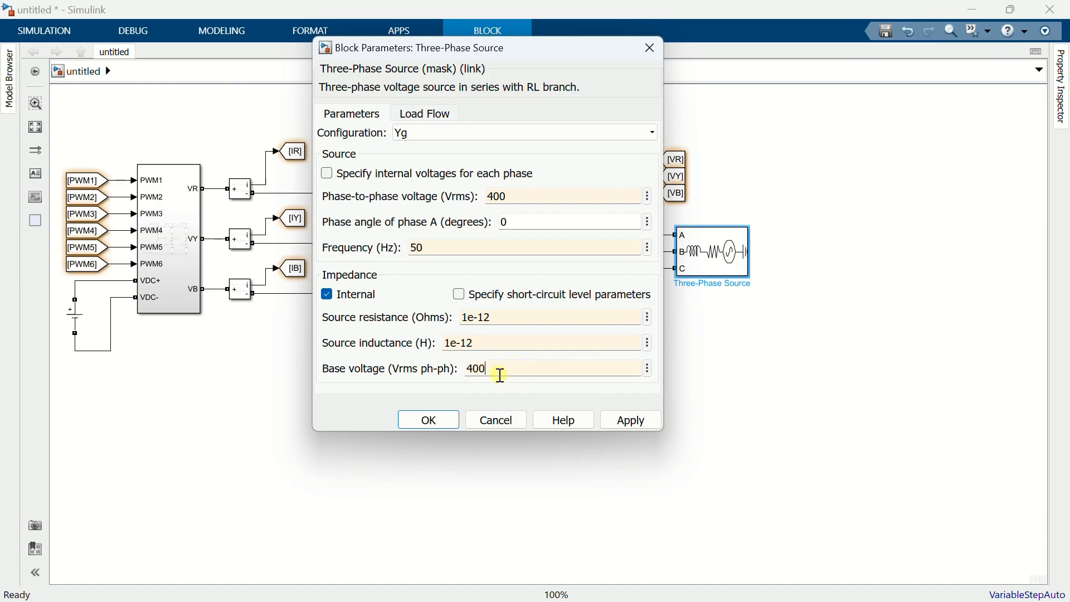
click(440, 418)
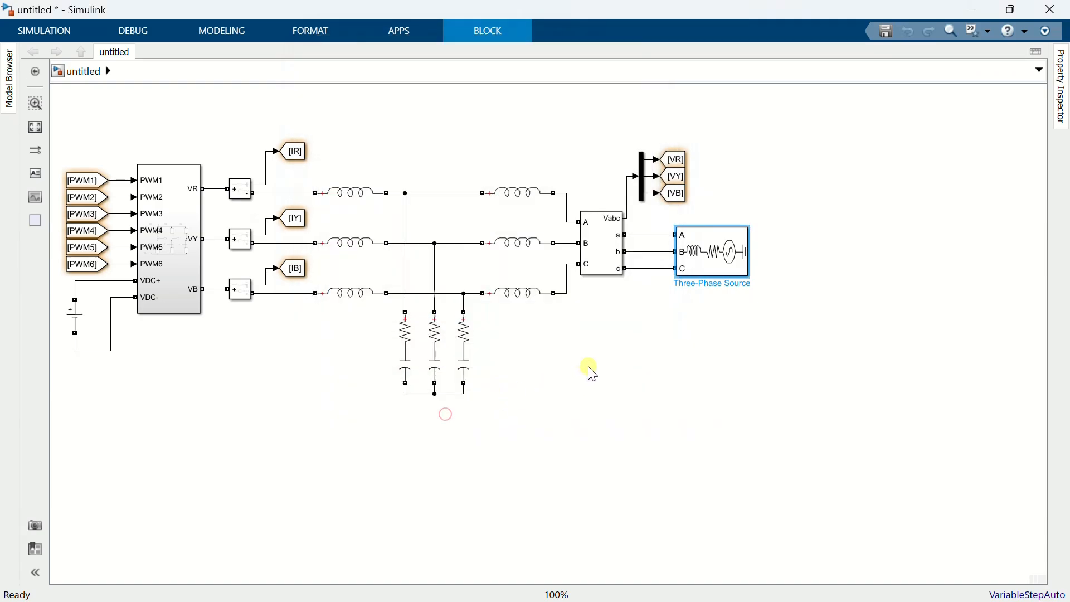
click(618, 330)
Create matching From blocks for the VR, VY and VB tags and stack them below the DC source.
click(674, 167)
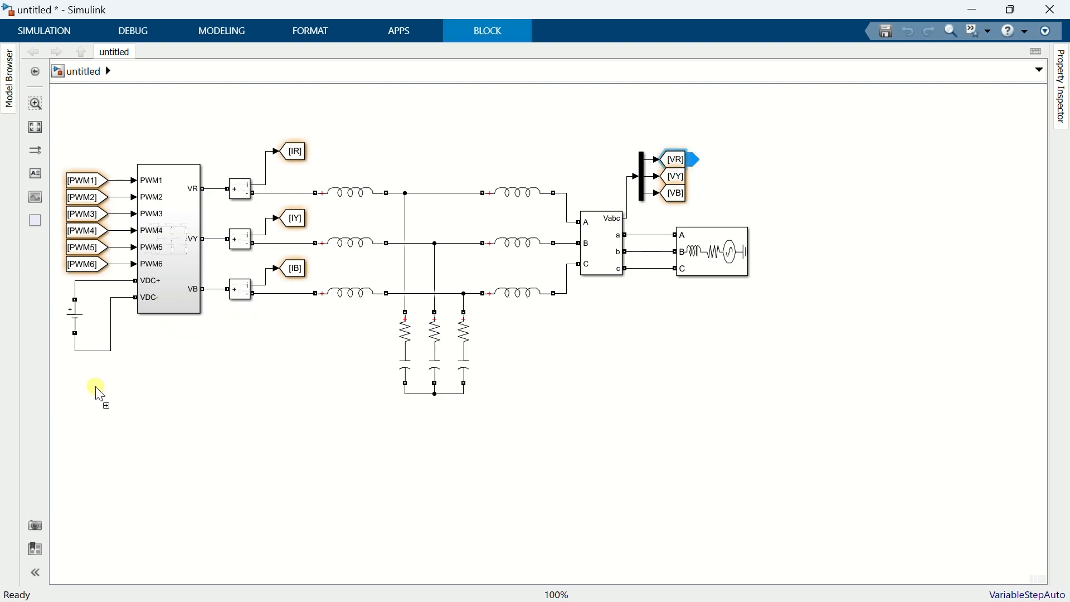
drag(99, 394, 99, 394)
click(684, 177)
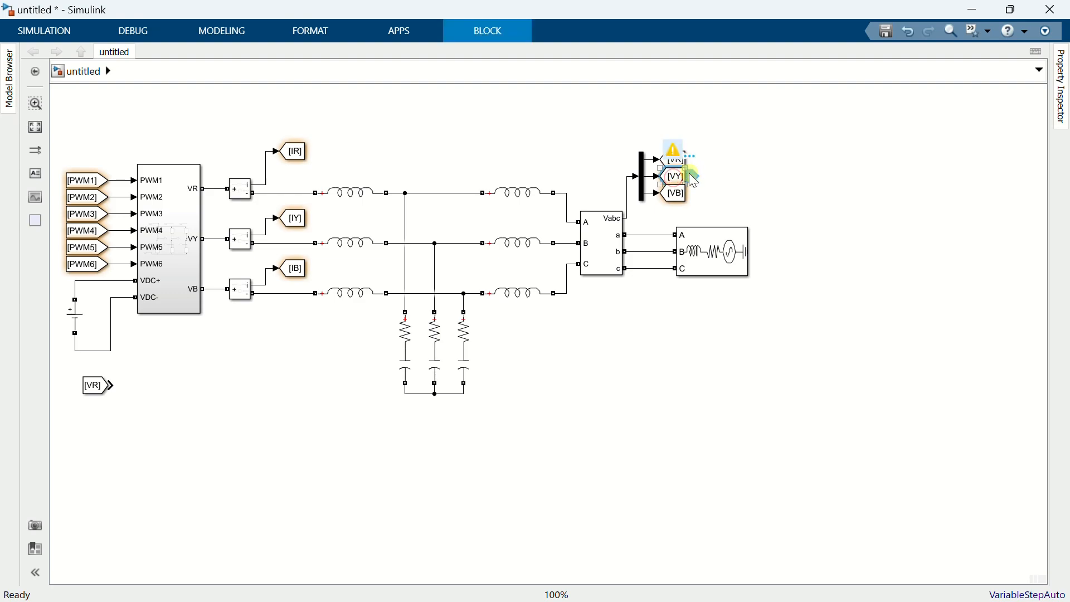
drag(693, 179, 100, 404)
click(322, 339)
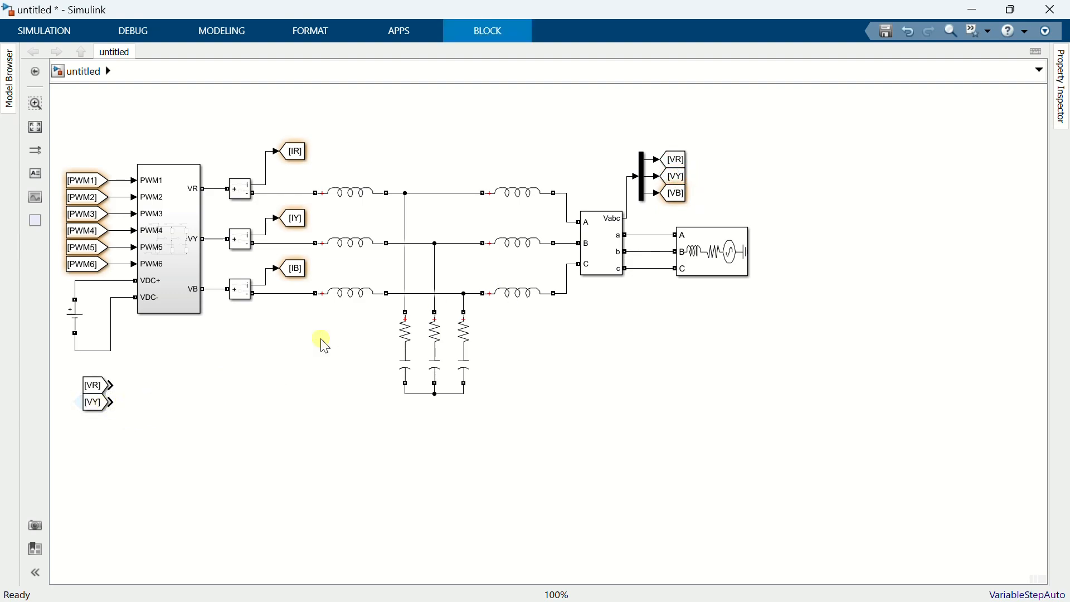
drag(675, 193, 237, 350)
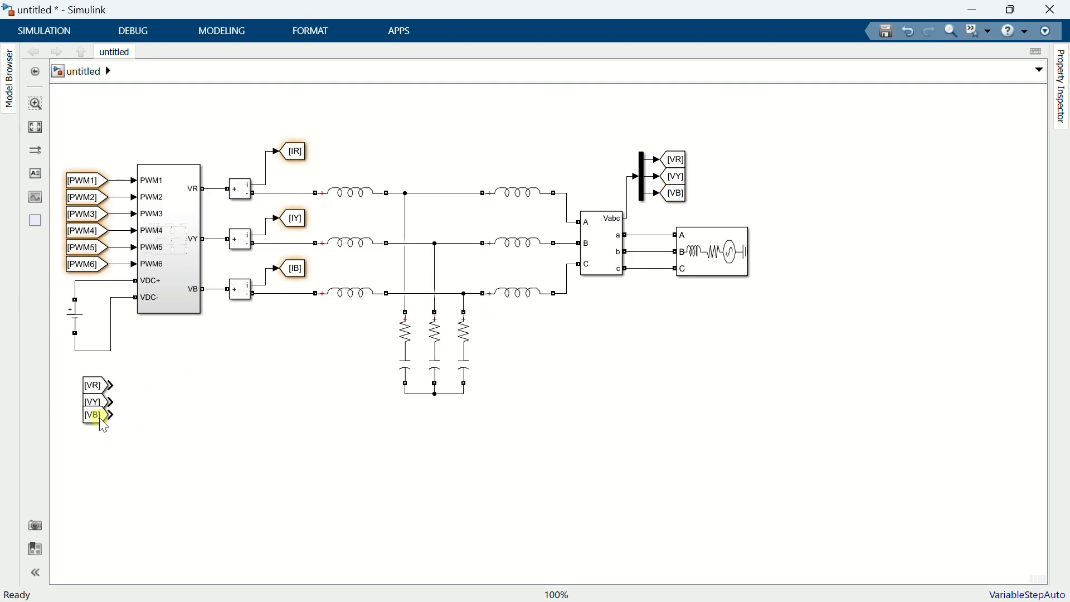
mouse_move(99, 417)
mouse_down()
mouse_move(112, 429)
mouse_move(89, 423)
mouse_up()
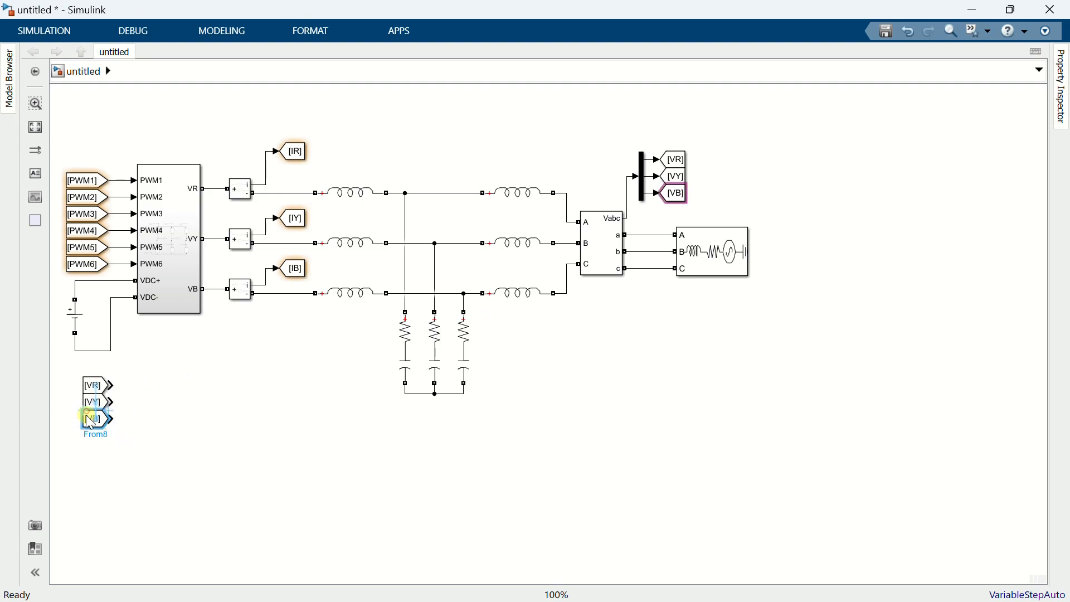
Insert a Mux block beside the voltage From blocks and set its number of inputs to 3.
click(115, 435)
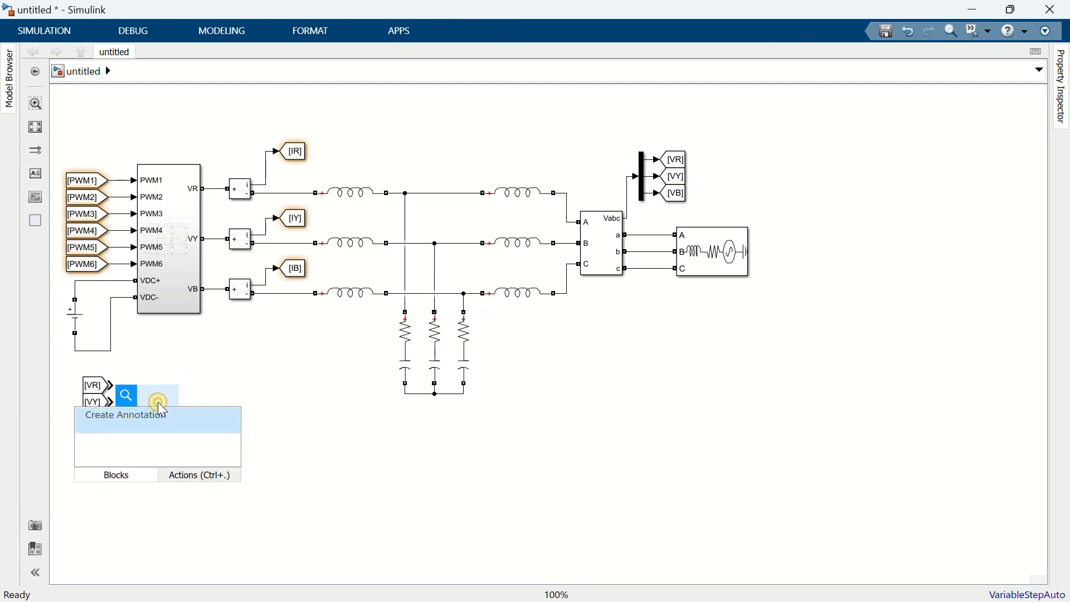
text(mux)
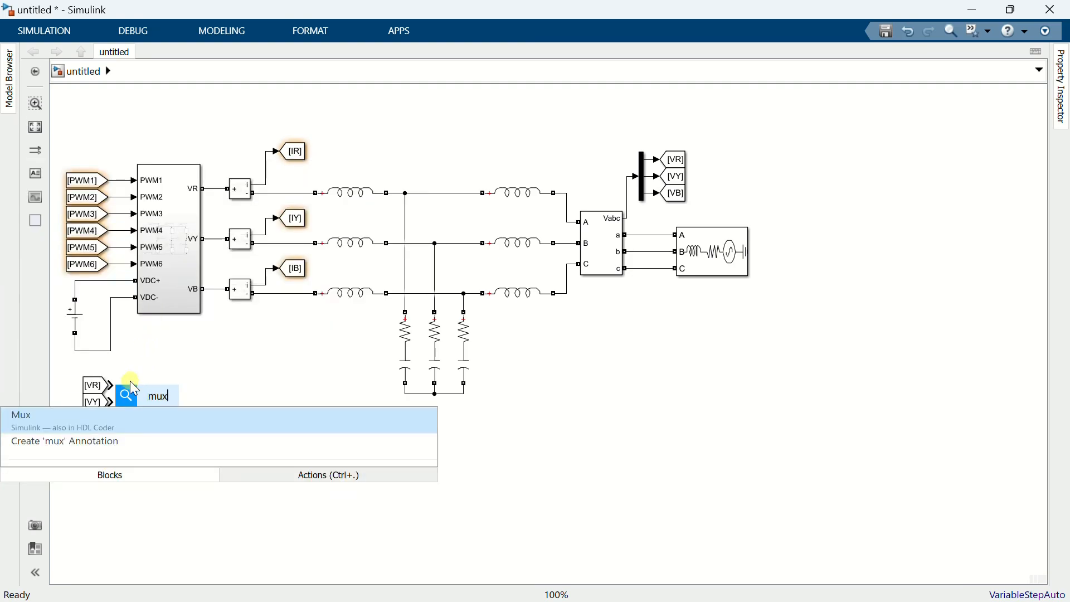
click(131, 419)
click(161, 407)
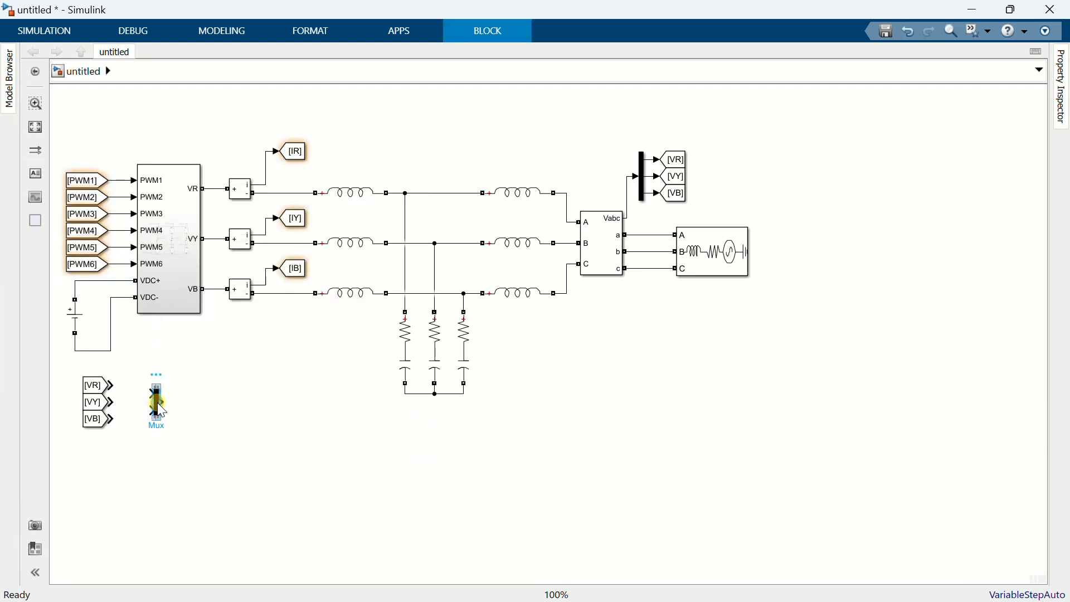
double_click(159, 406)
text(3)
click(304, 485)
Connect the VR, VY and VB From blocks to the Mux inputs and move the Mux closer to them.
click(96, 387)
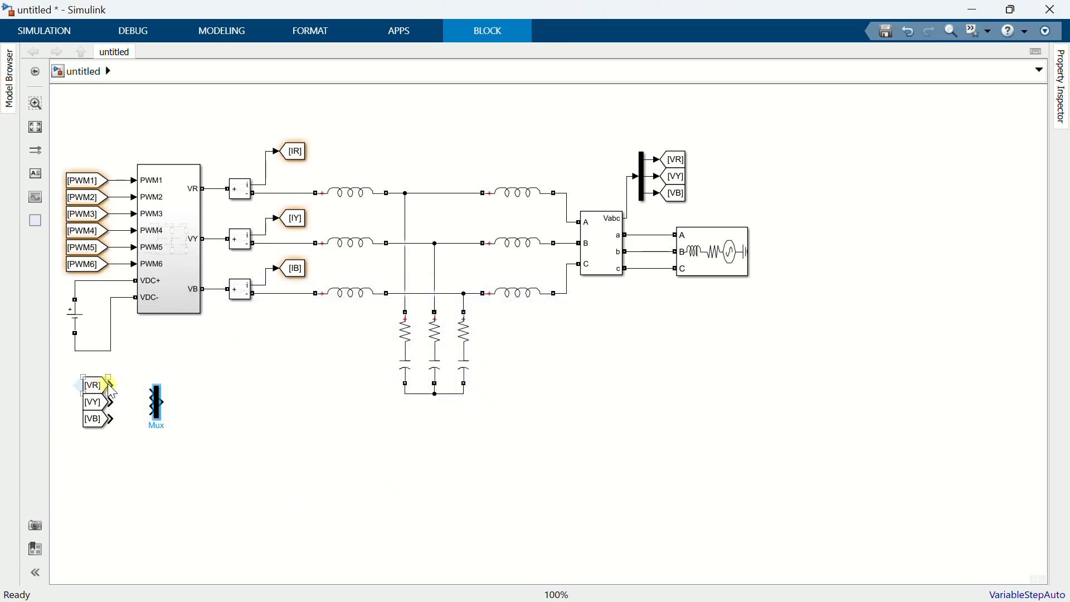
mouse_move(110, 385)
mouse_down()
mouse_move(150, 393)
mouse_move(111, 416)
mouse_move(157, 412)
mouse_up()
click(146, 401)
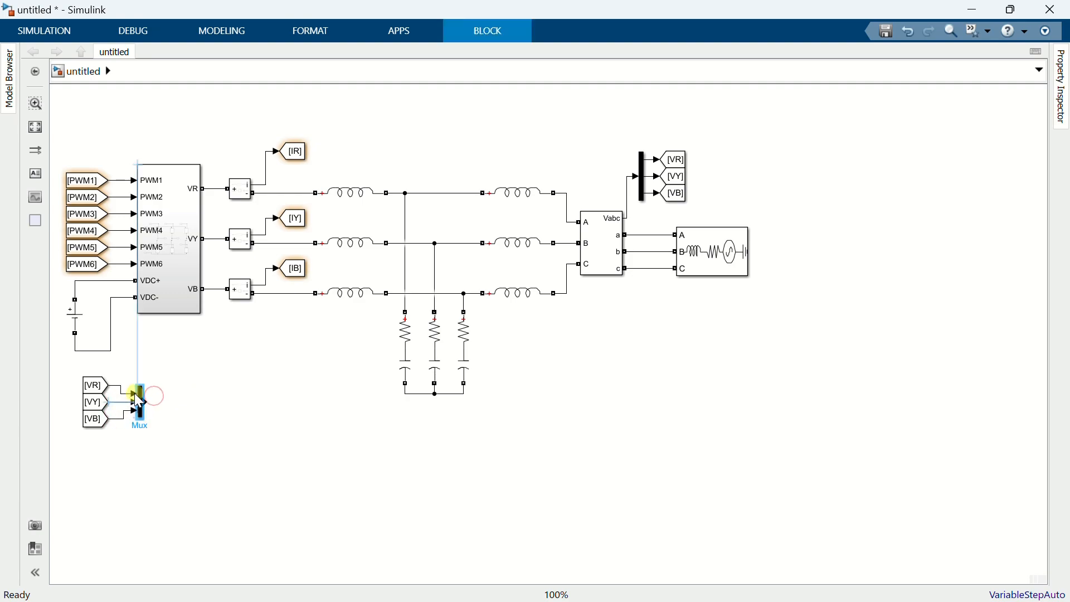
Insert an abc to Alpha-Beta-Zero block fed by the Mux output.
double_click(167, 411)
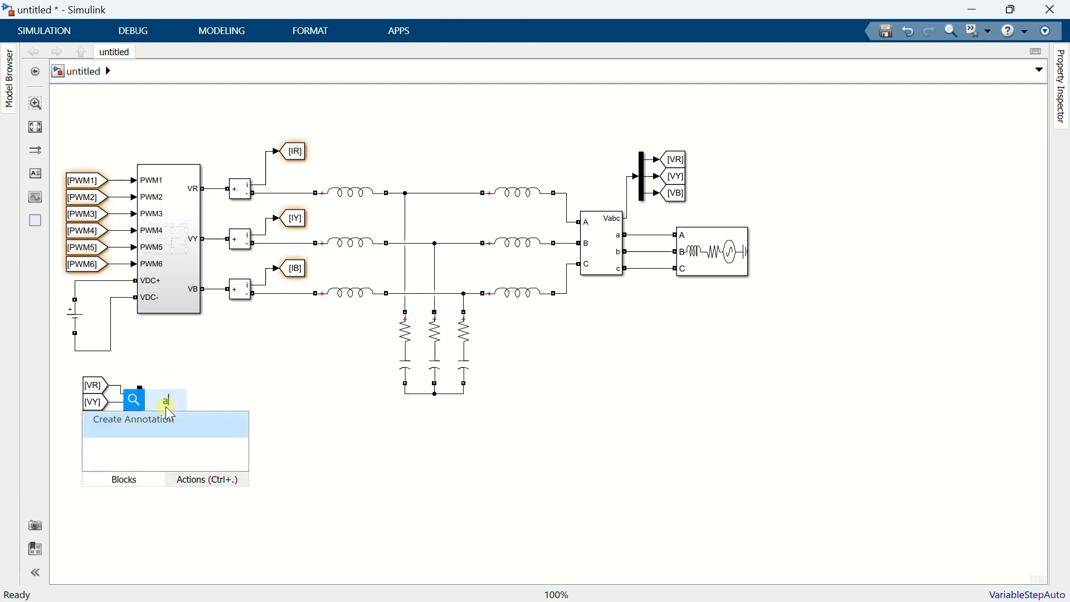
text(abc to al)
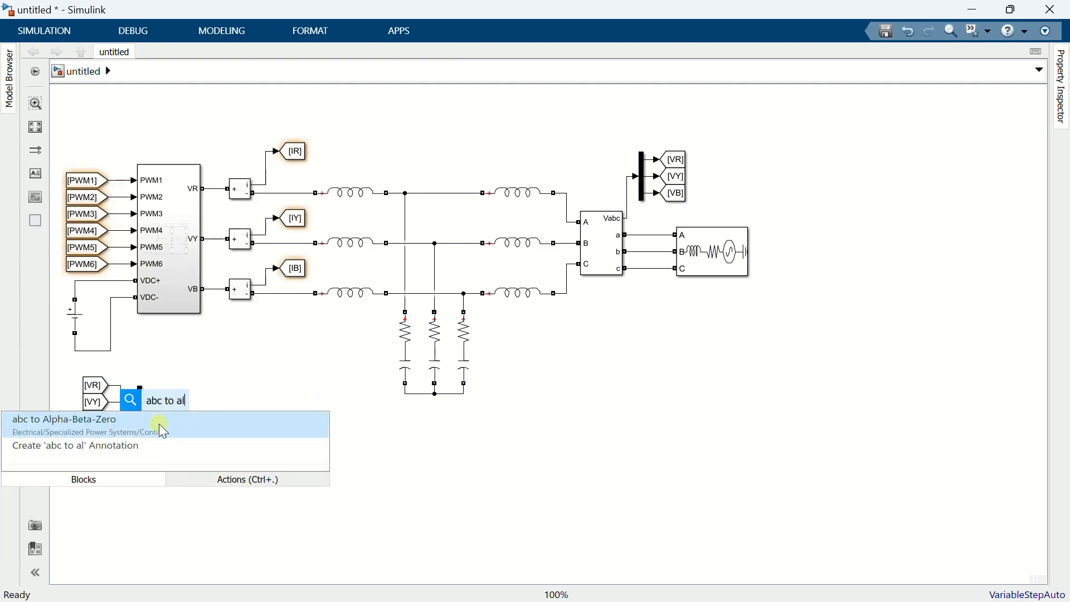
click(167, 418)
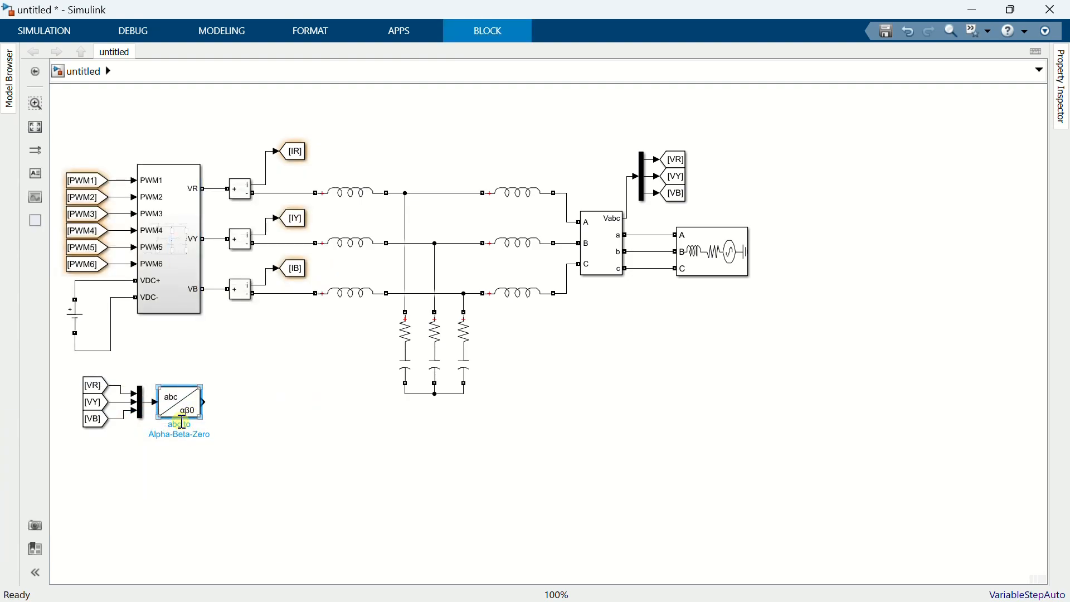
Insert an Alpha-Beta-Zero to dq0 block and connect its αβ0 input to the abc to Alpha-Beta-Zero output.
double_click(226, 449)
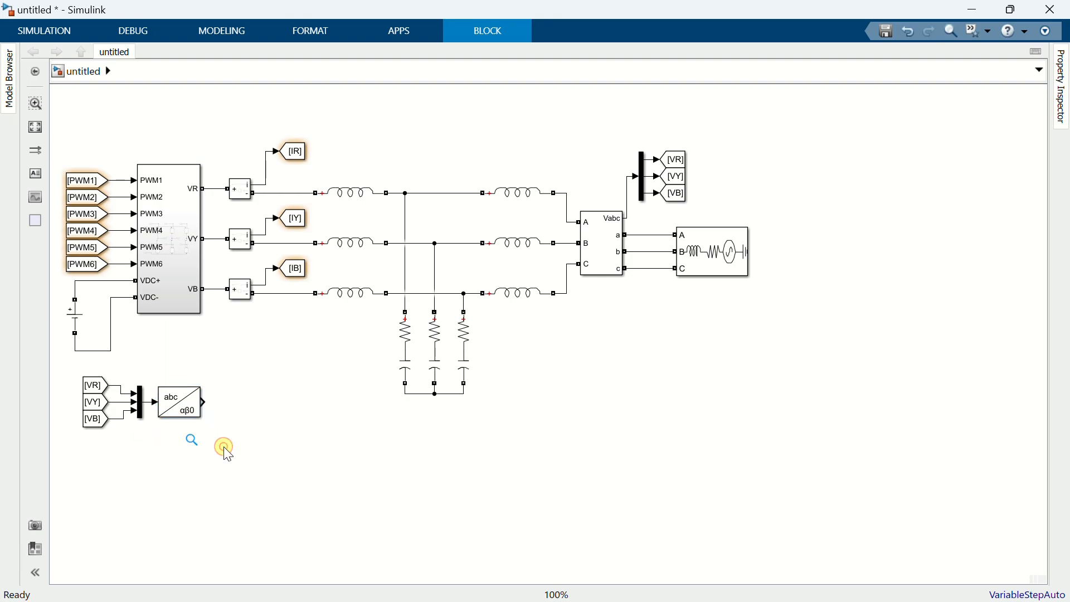
text(alpha)
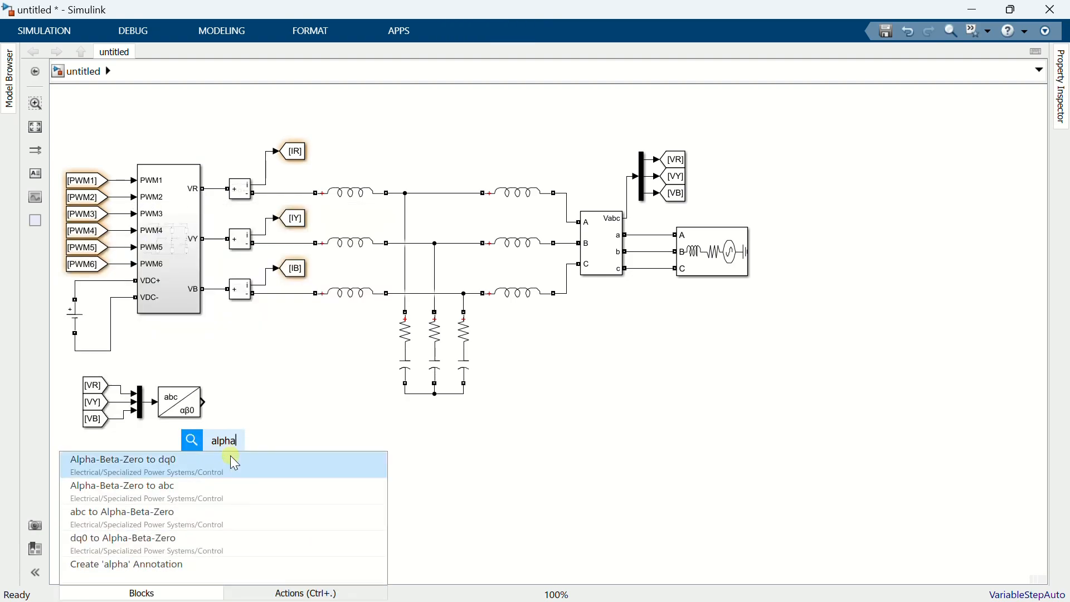
click(230, 455)
drag(229, 456, 269, 411)
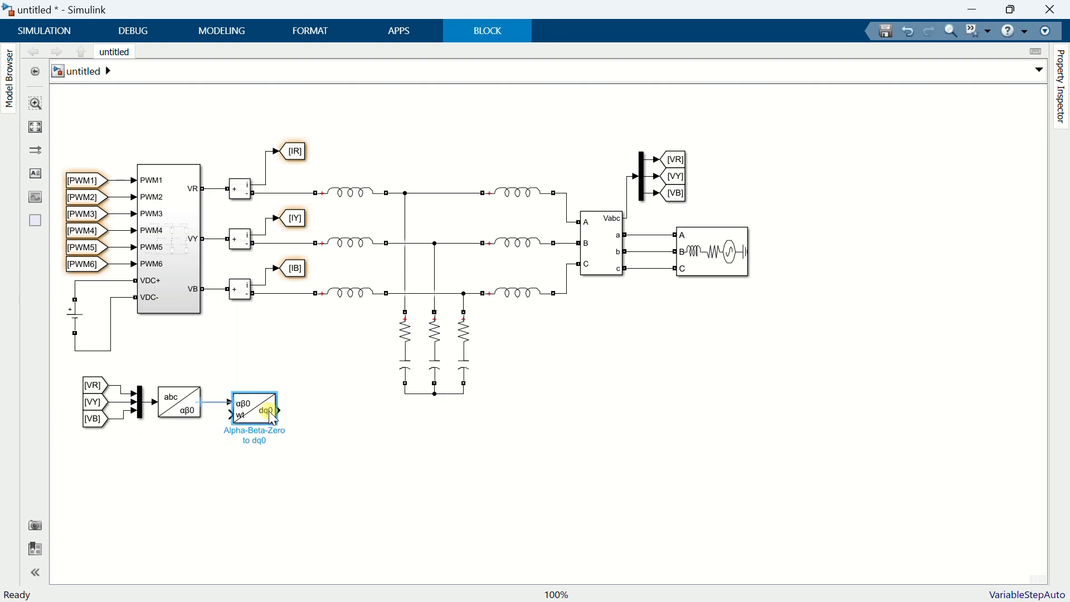
Branch the αβ0 signal to a new, widened Goto block above the transform blocks and set its tag to alphabeta.
click(236, 369)
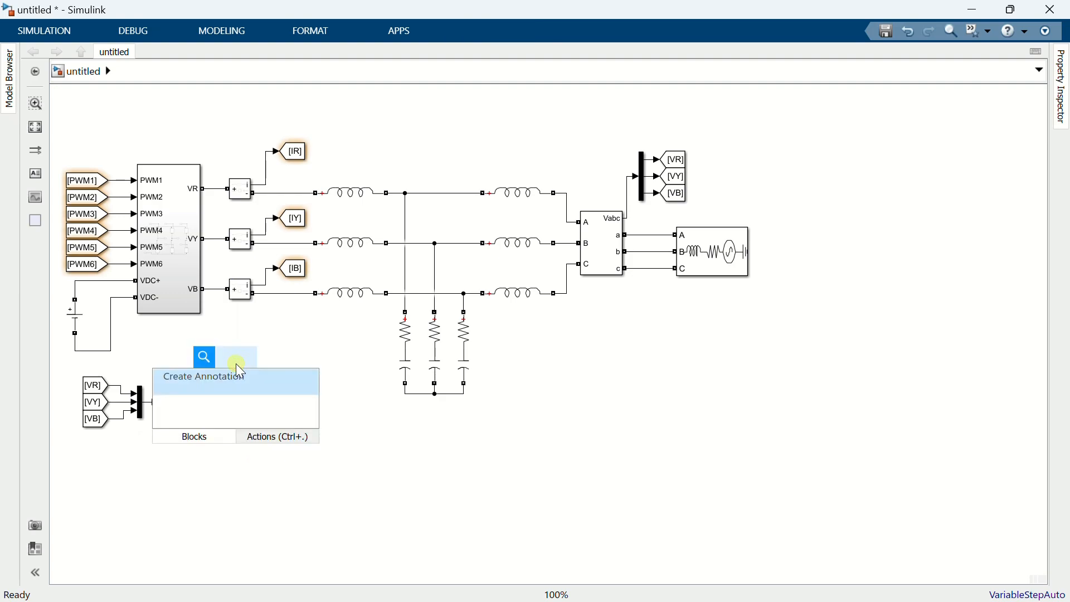
text(goto)
click(239, 383)
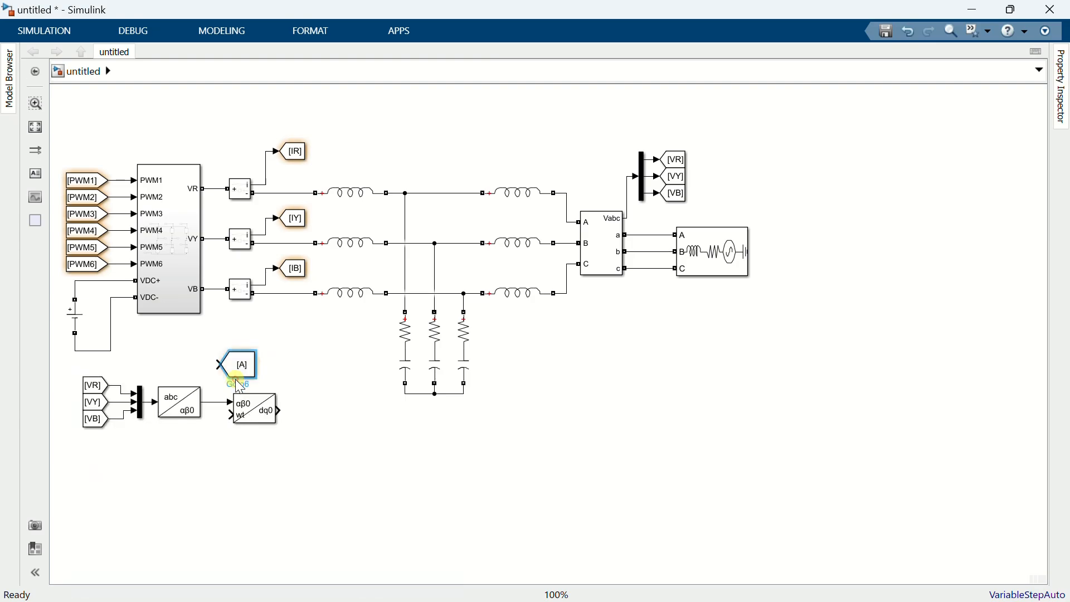
mouse_move(255, 377)
mouse_down()
mouse_move(261, 365)
mouse_move(277, 368)
mouse_move(211, 380)
mouse_move(209, 403)
mouse_up()
double_click(254, 365)
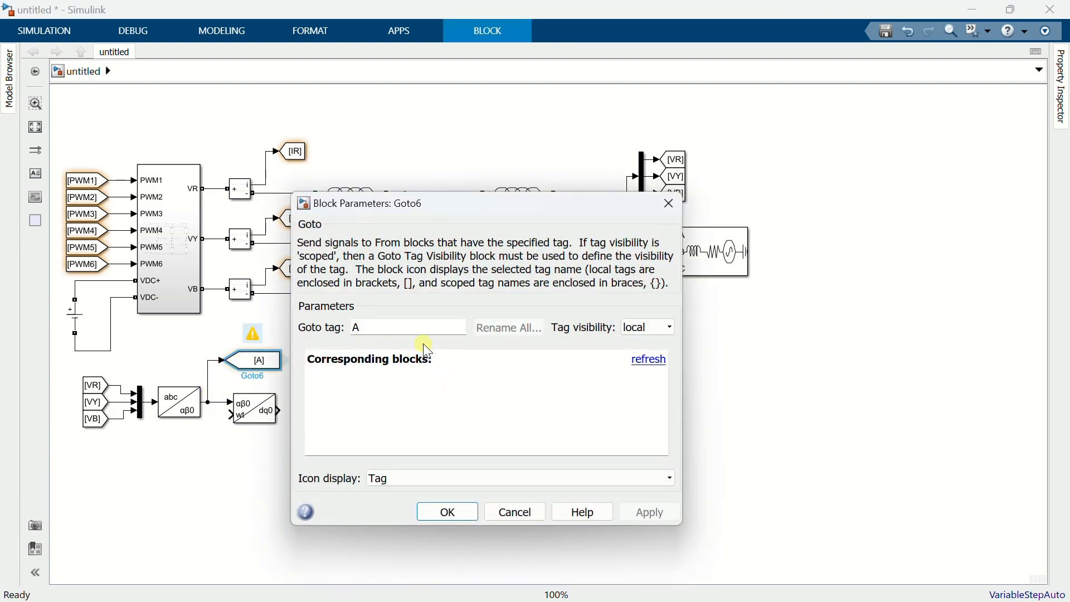
text(alphabeta)
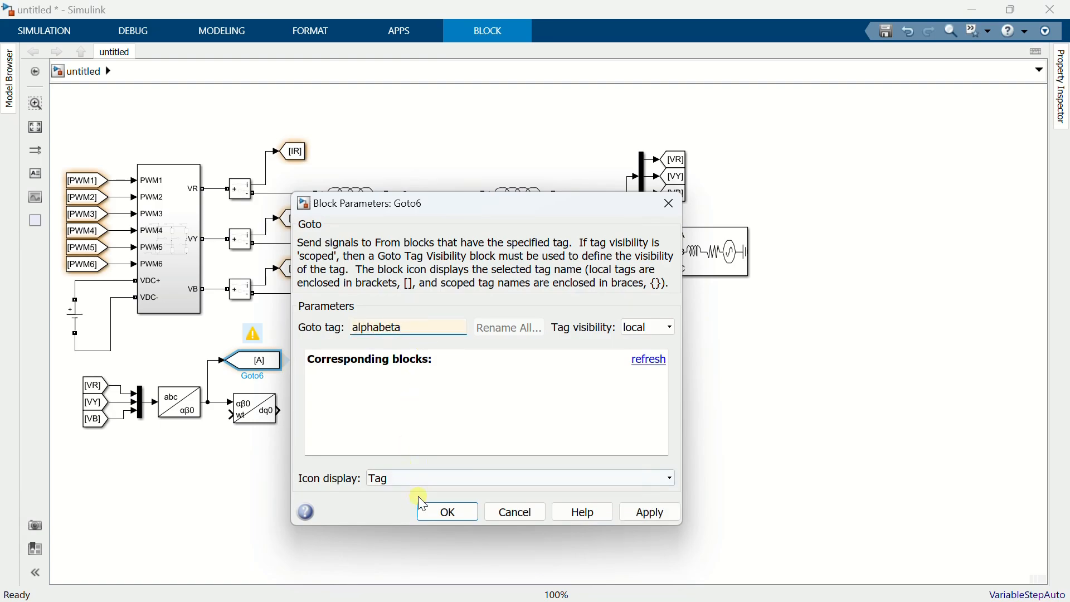
click(436, 512)
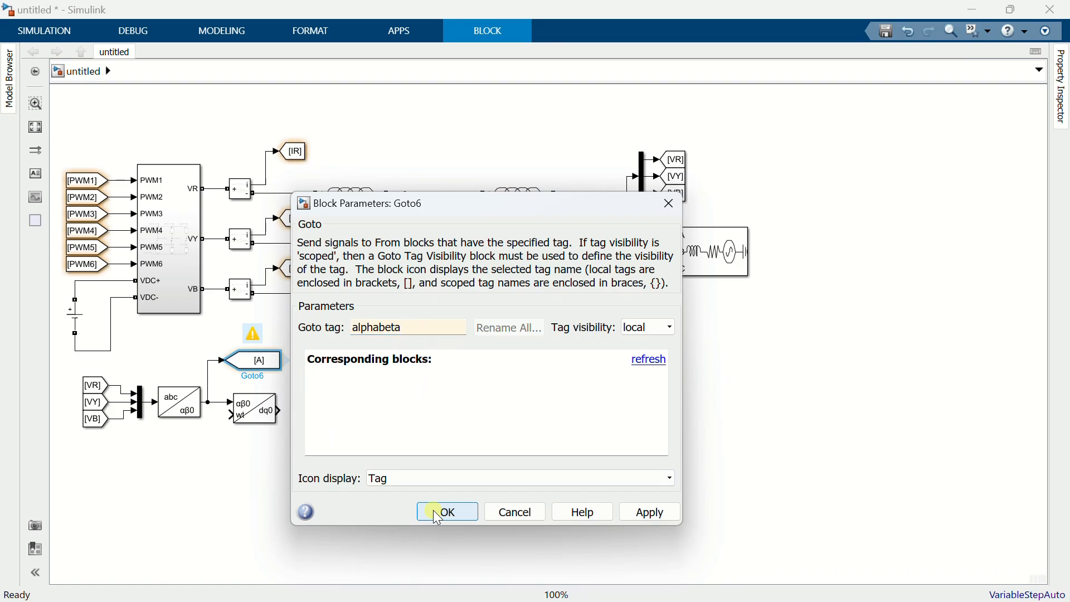
click(312, 394)
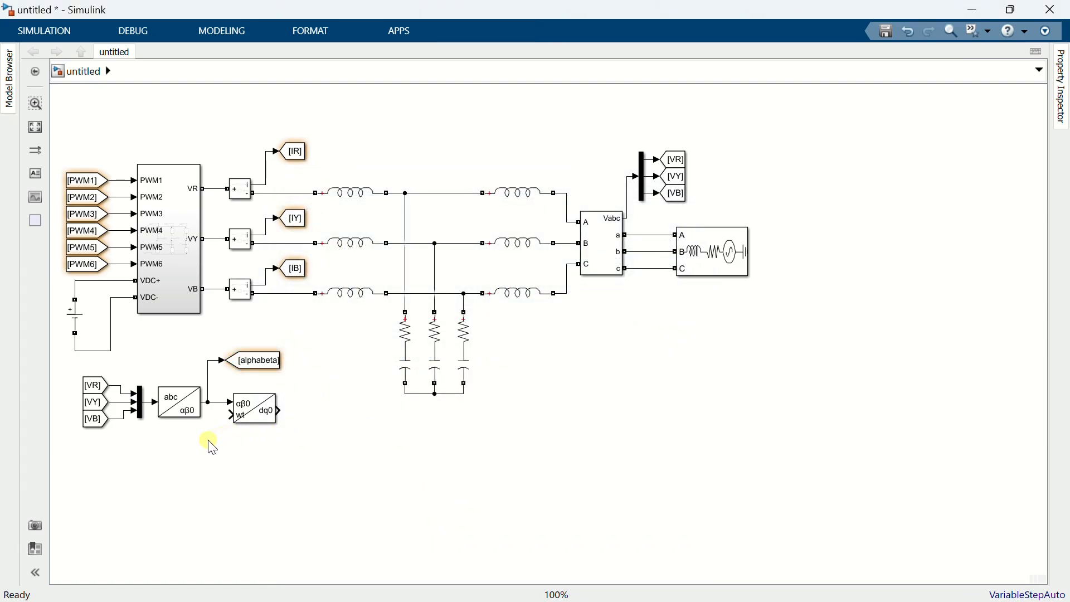
Insert a From block feeding the wt input of the Alpha-Beta-Zero to dq0 block and set its tag to wt.
text(from)
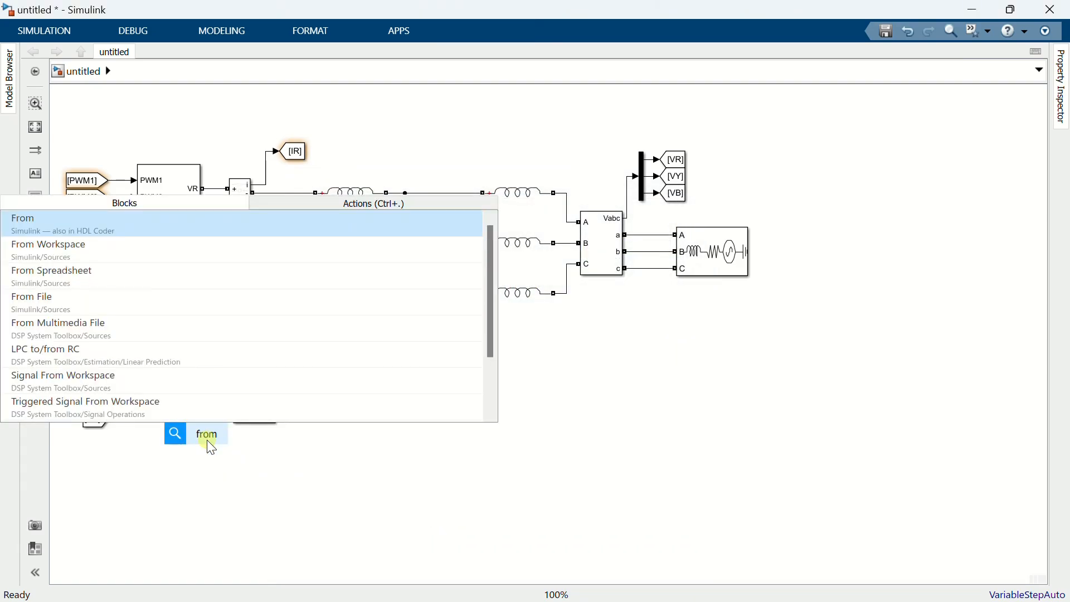
key(Return)
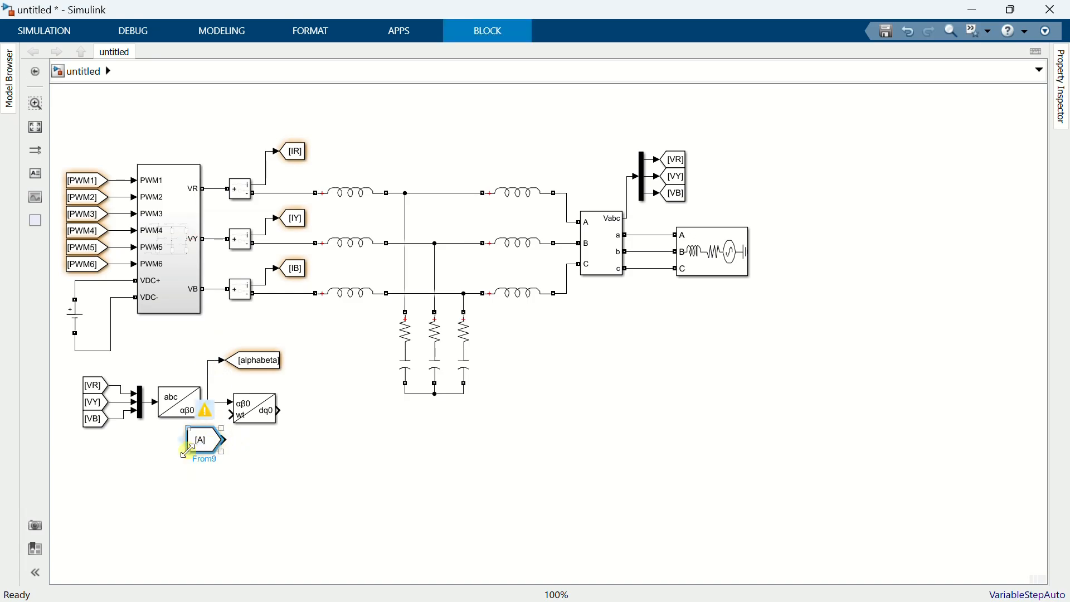
mouse_move(208, 439)
mouse_down()
mouse_move(200, 431)
mouse_move(223, 419)
mouse_move(215, 427)
mouse_up()
double_click(200, 432)
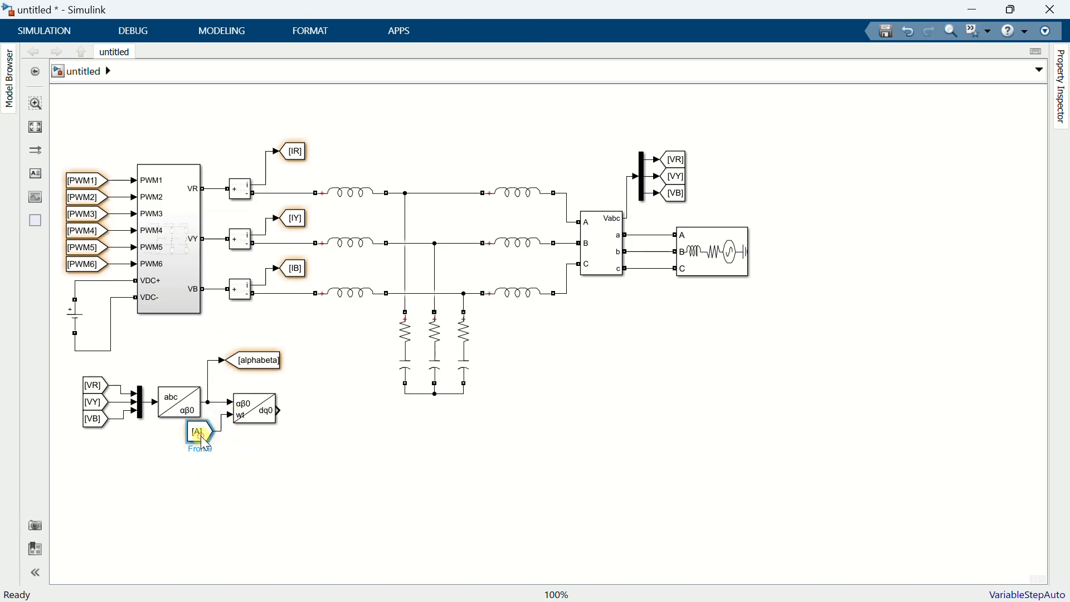
text(wt)
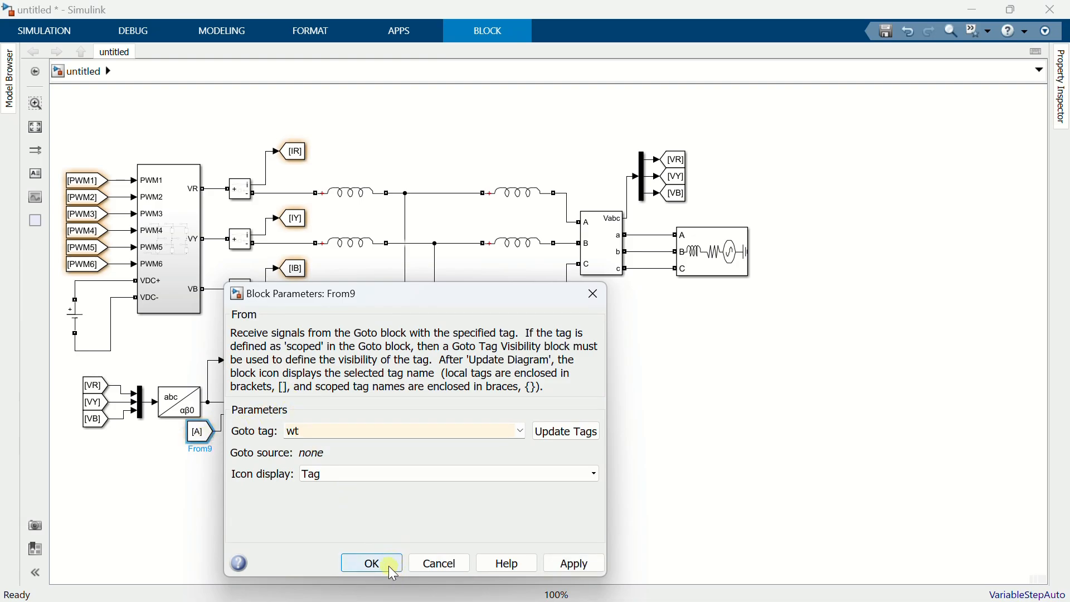
click(375, 563)
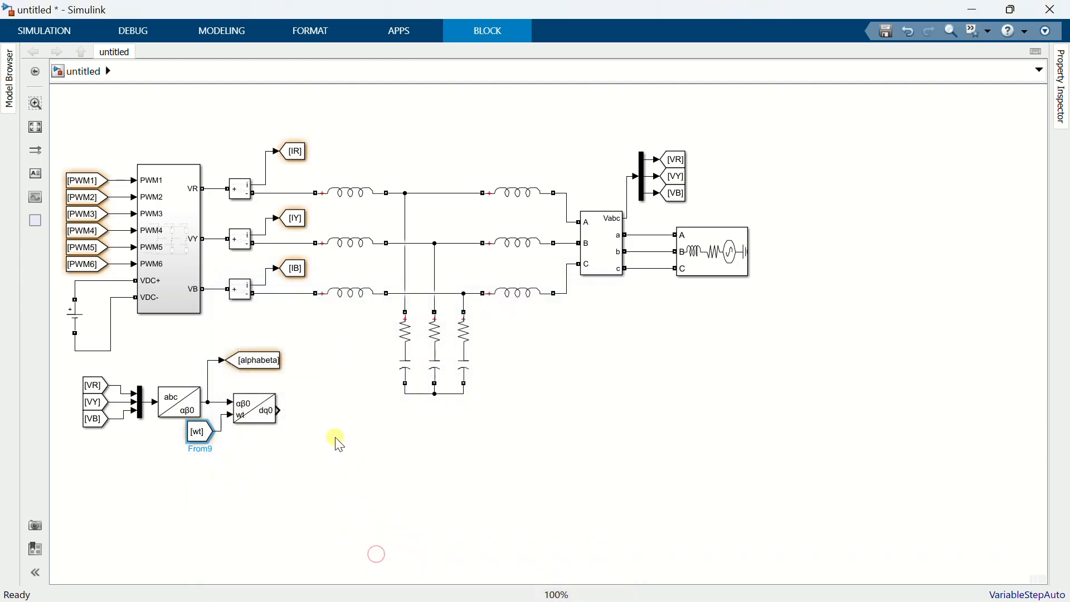
Insert a Demux block on the dq0 output and set its number of outputs to 3.
double_click(333, 438)
text(demu)
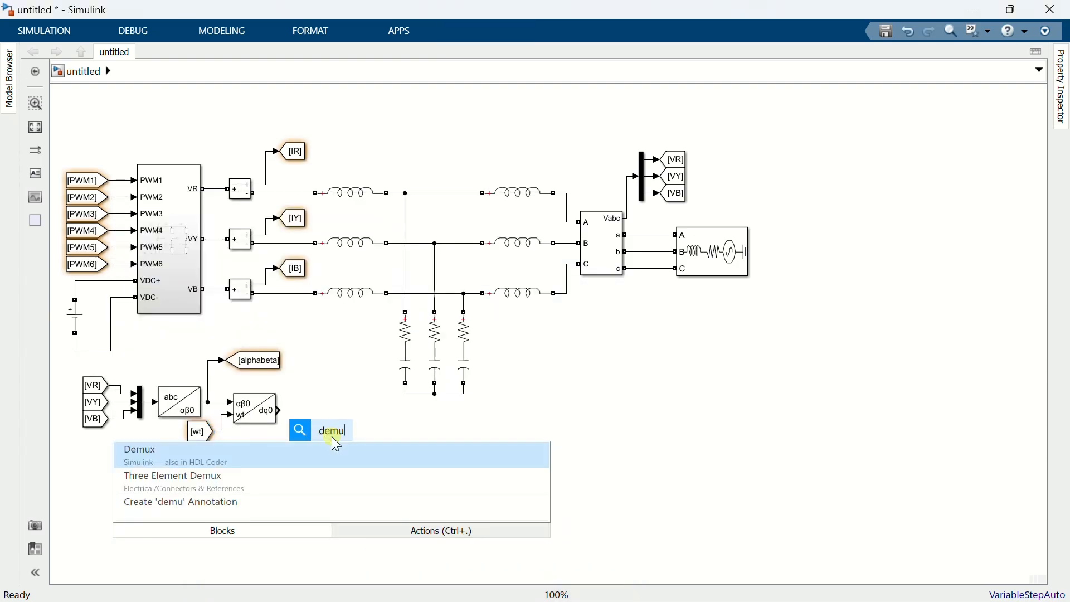
click(335, 454)
drag(336, 458, 298, 421)
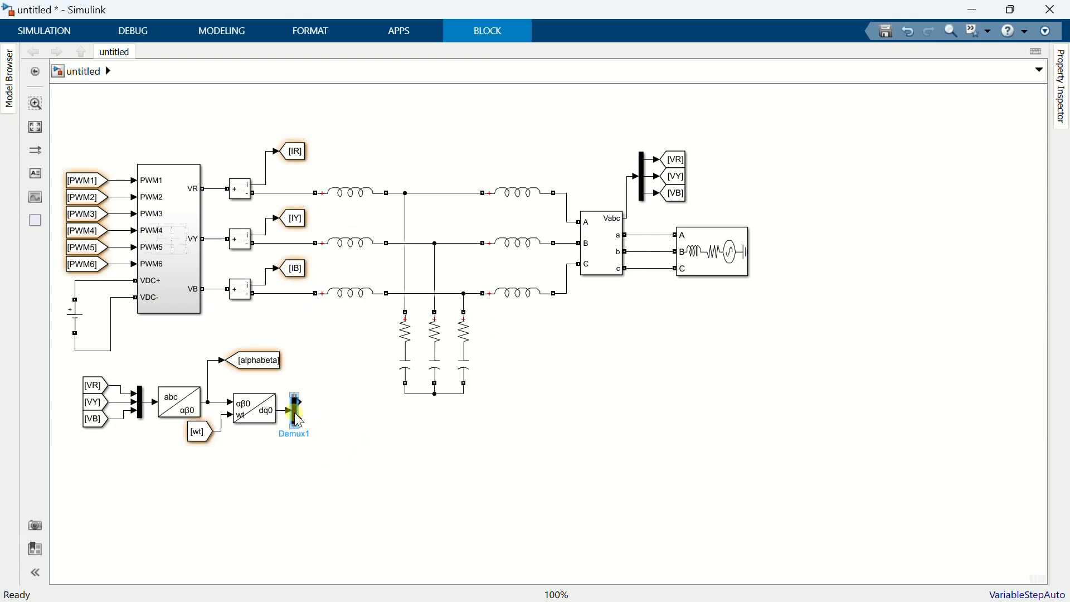
double_click(298, 422)
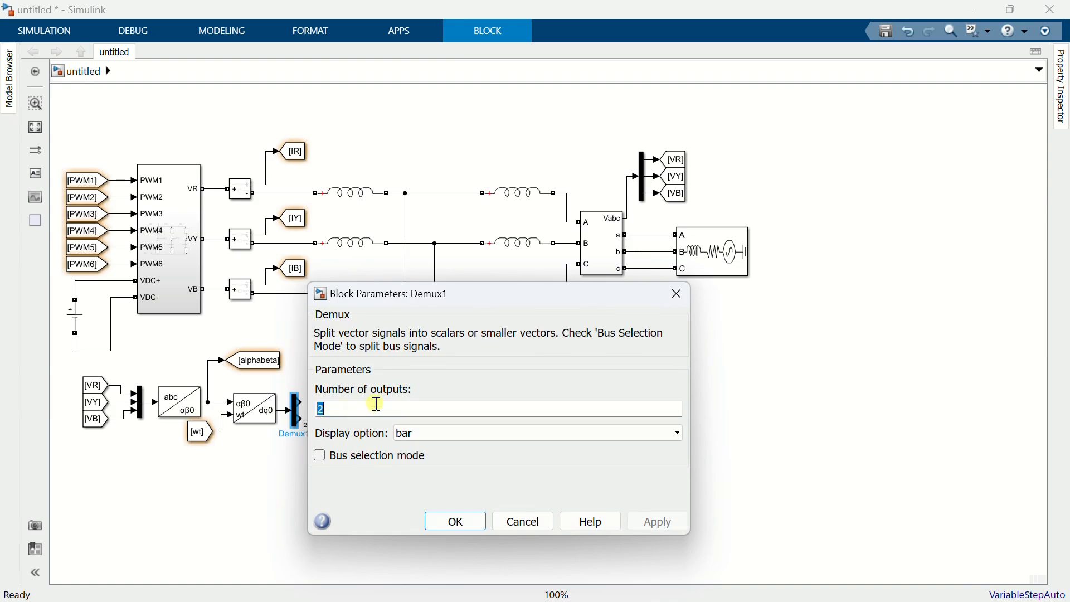
text(3)
click(437, 519)
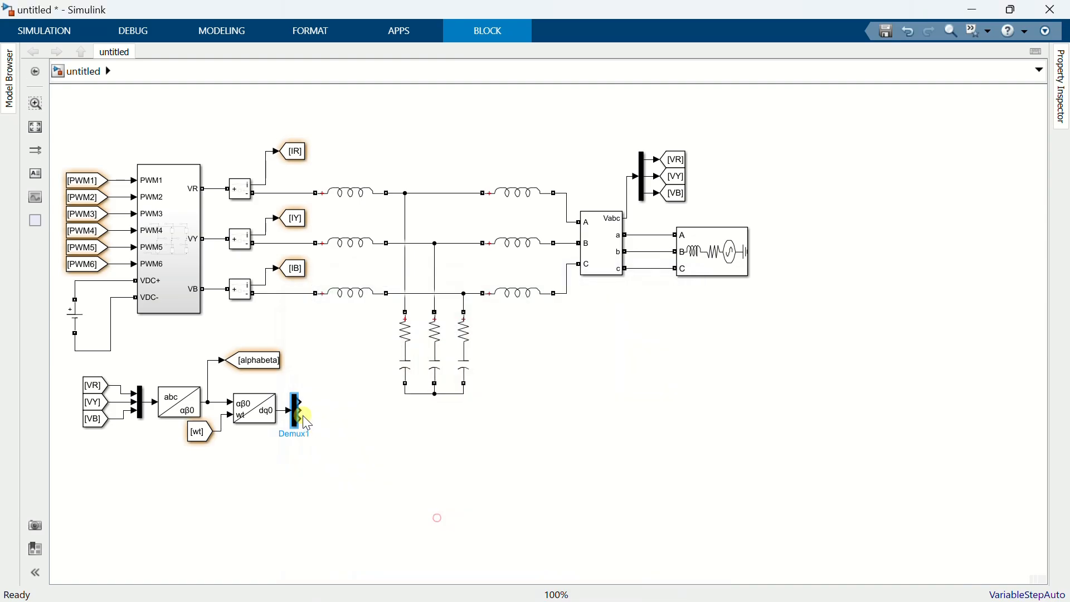
Add two Goto blocks beside the new Demux and connect them to its first and second outputs.
double_click(325, 399)
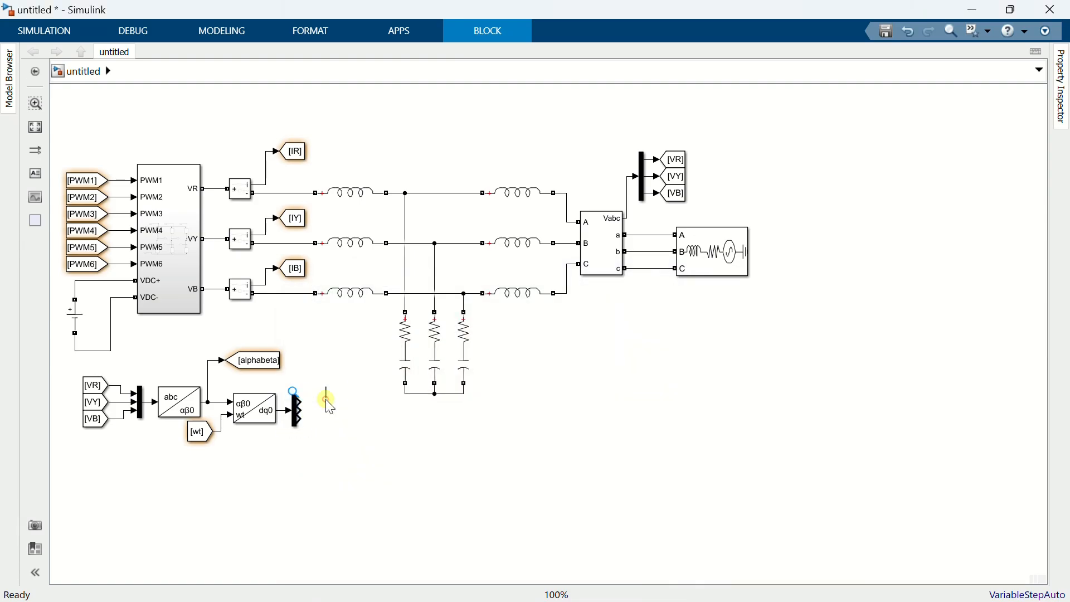
text(got)
key(Return)
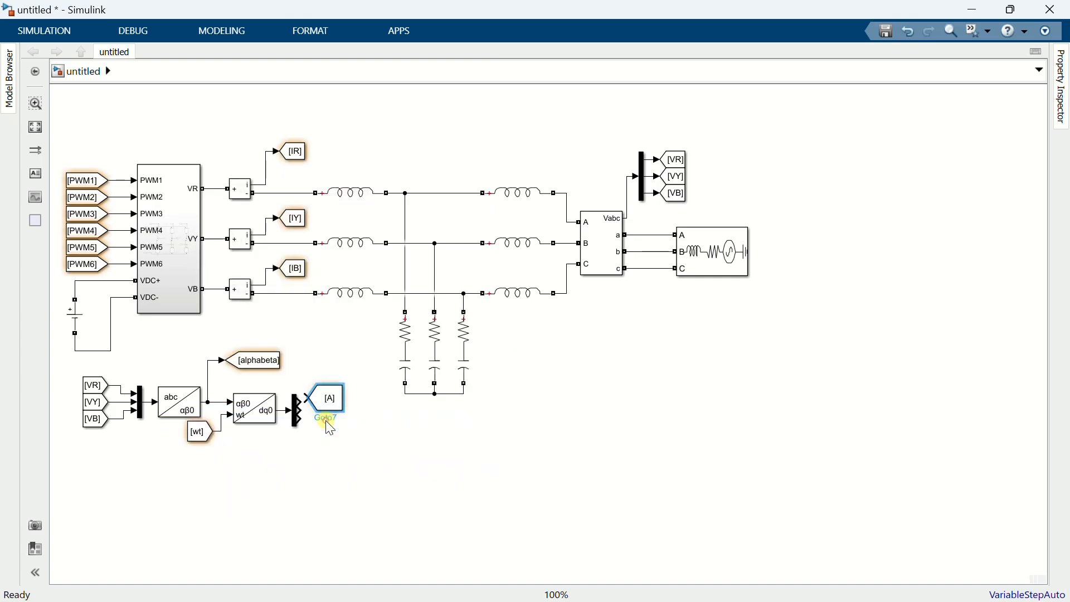
drag(326, 412, 353, 441)
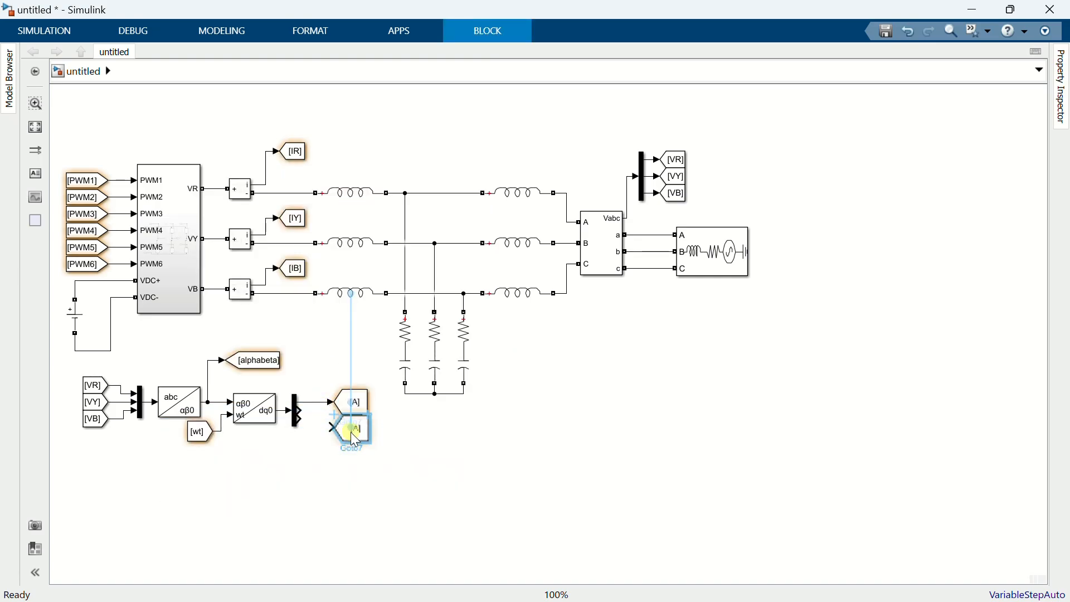
drag(304, 406, 334, 427)
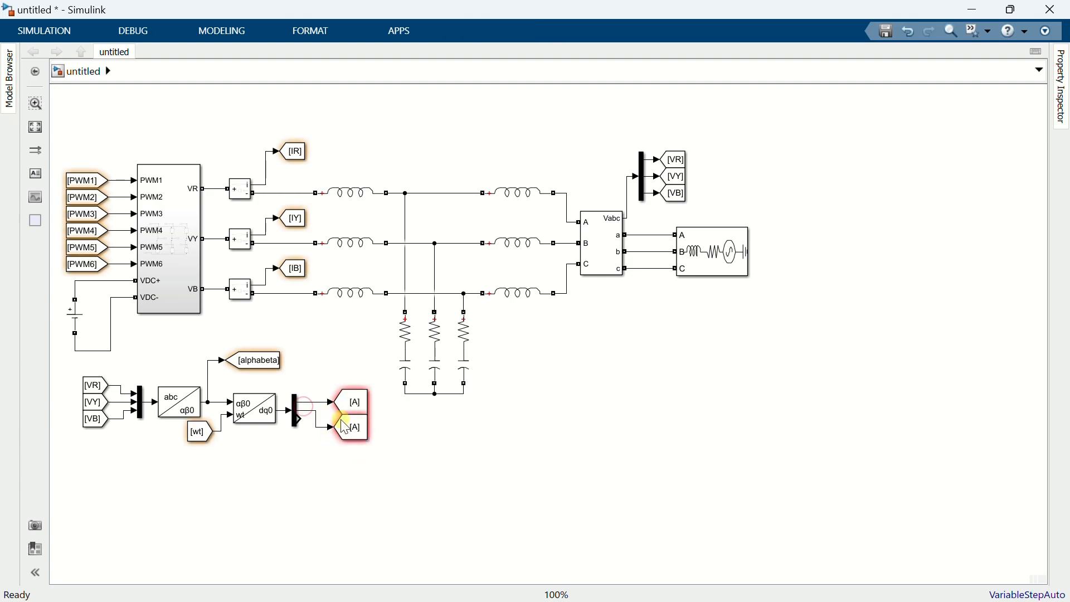
Shrink the two Goto blocks at the dq0 Demux and space them apart one above the other.
click(365, 396)
drag(368, 389, 349, 398)
click(352, 426)
drag(368, 440, 350, 383)
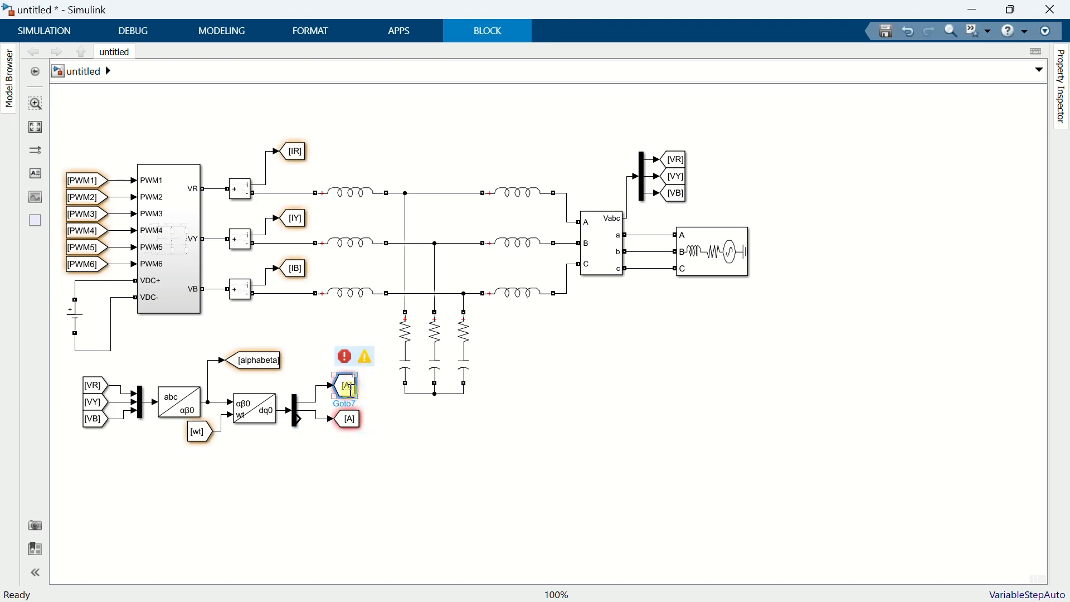
click(346, 420)
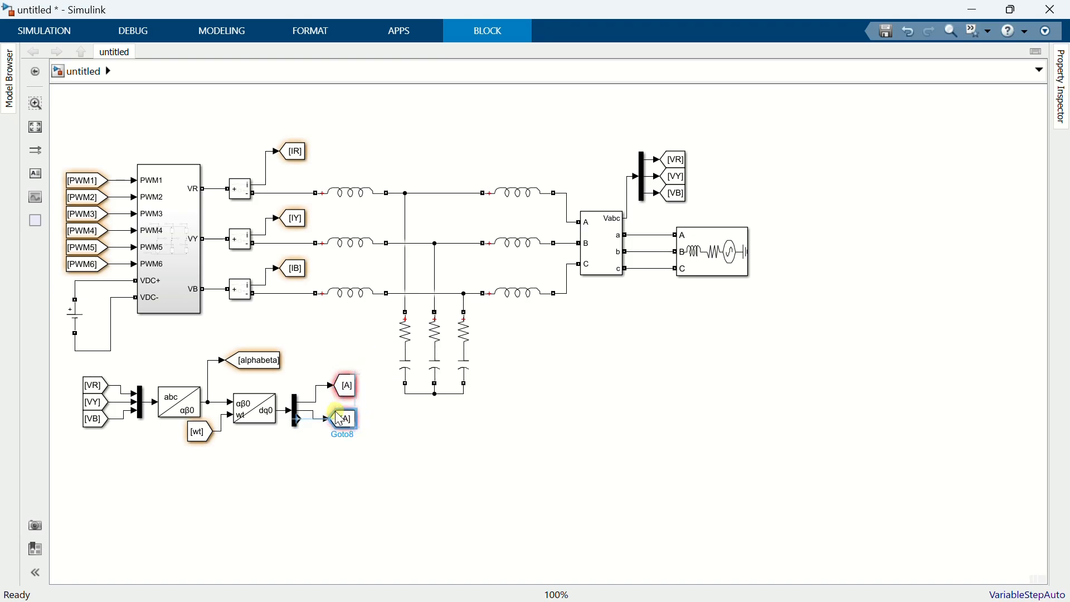
Set the tags of the Demux's Goto blocks to VD for the first output and VQ for the second.
click(348, 386)
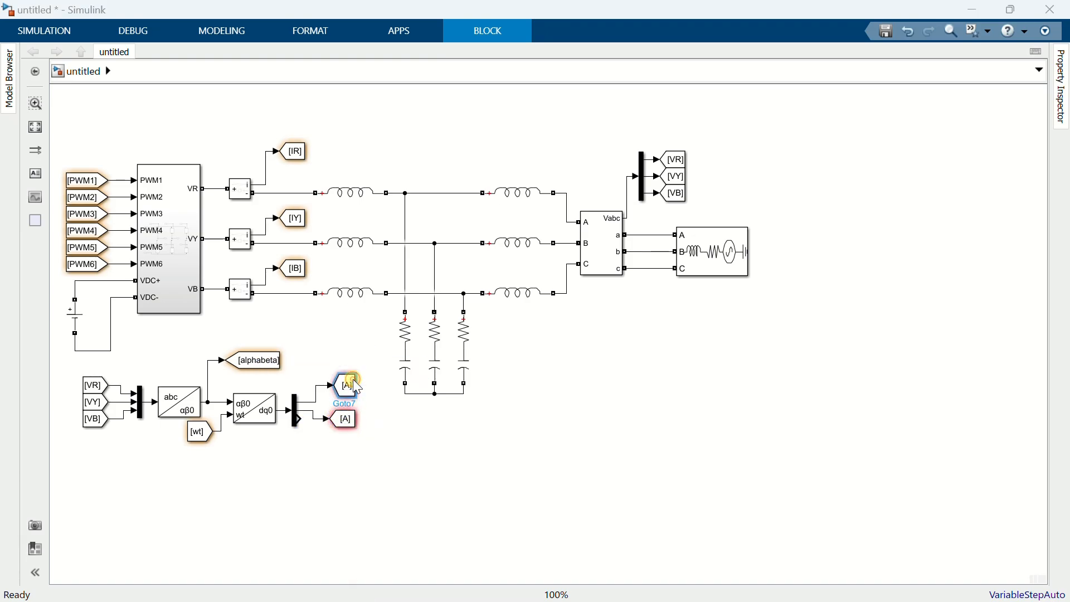
double_click(354, 380)
text(VD)
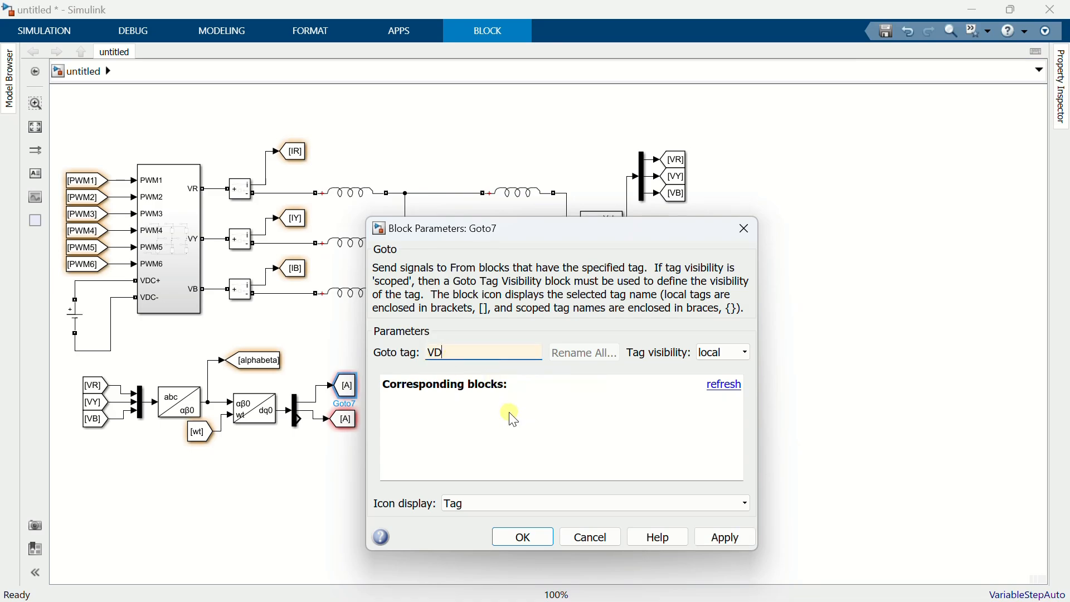
click(504, 532)
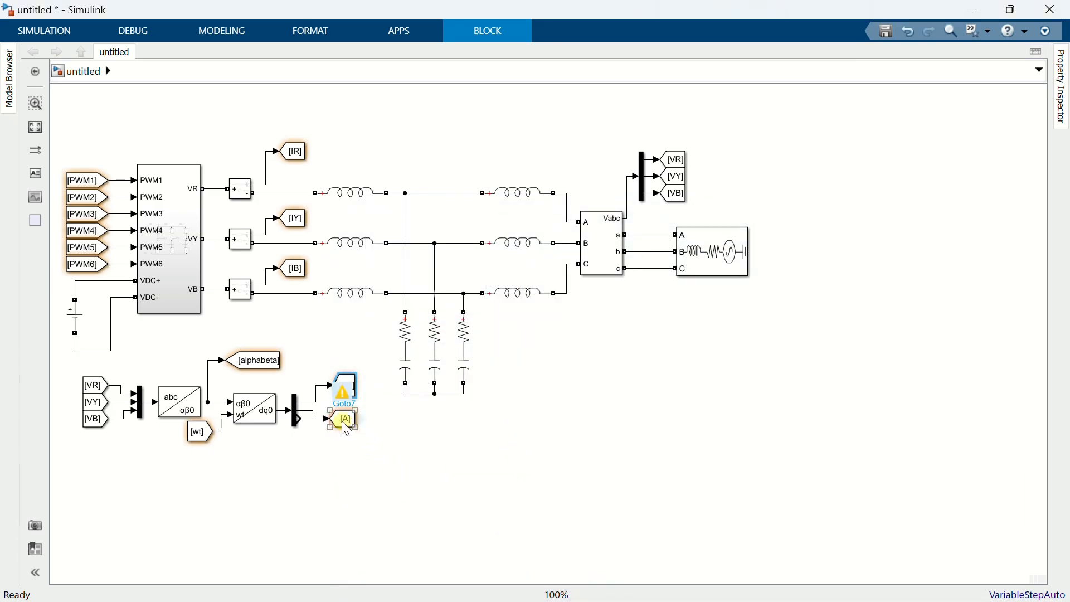
double_click(342, 420)
double_click(462, 384)
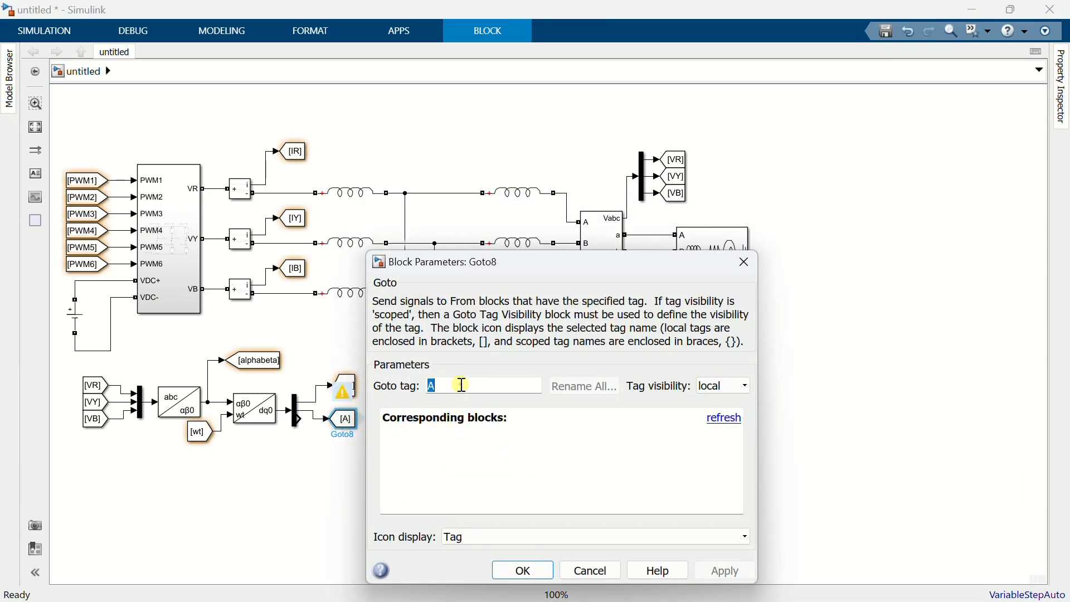
text(VQ)
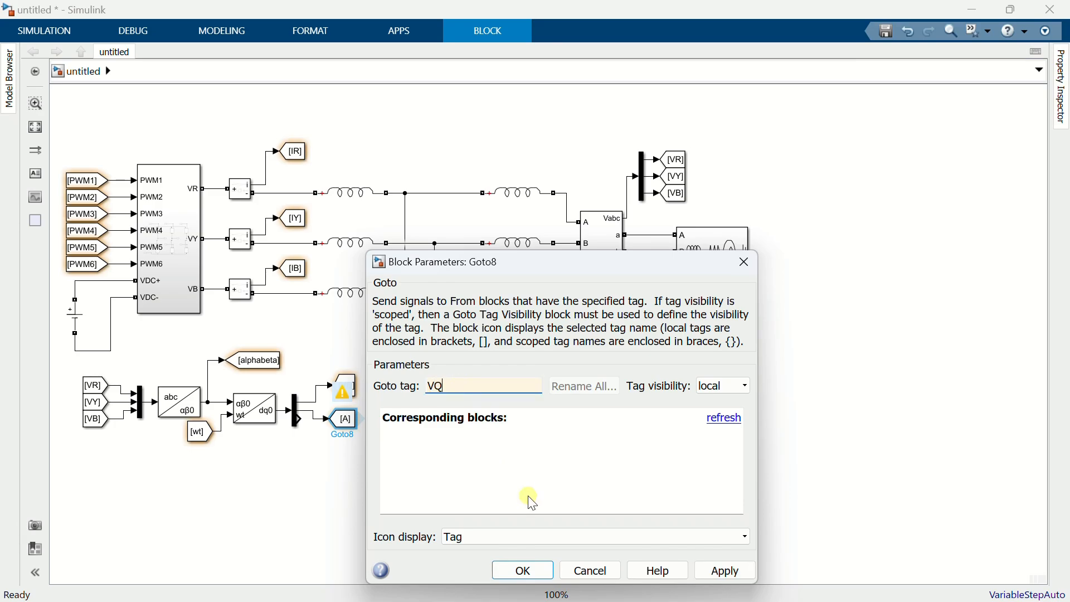
click(520, 570)
click(447, 472)
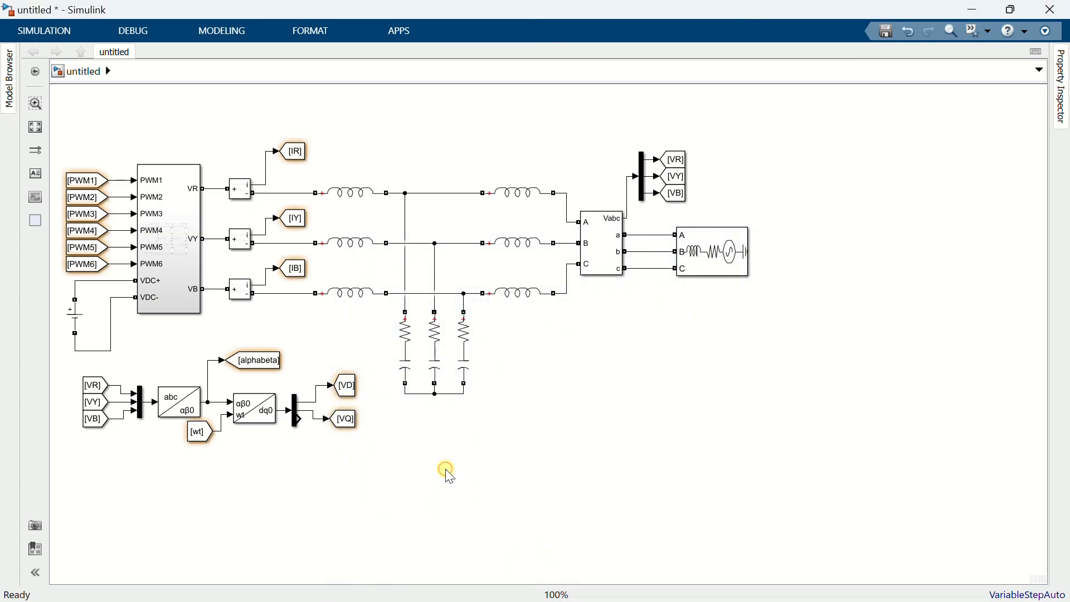
Duplicate the whole voltage transformation chain and place the copy directly below the original.
drag(346, 446, 89, 359)
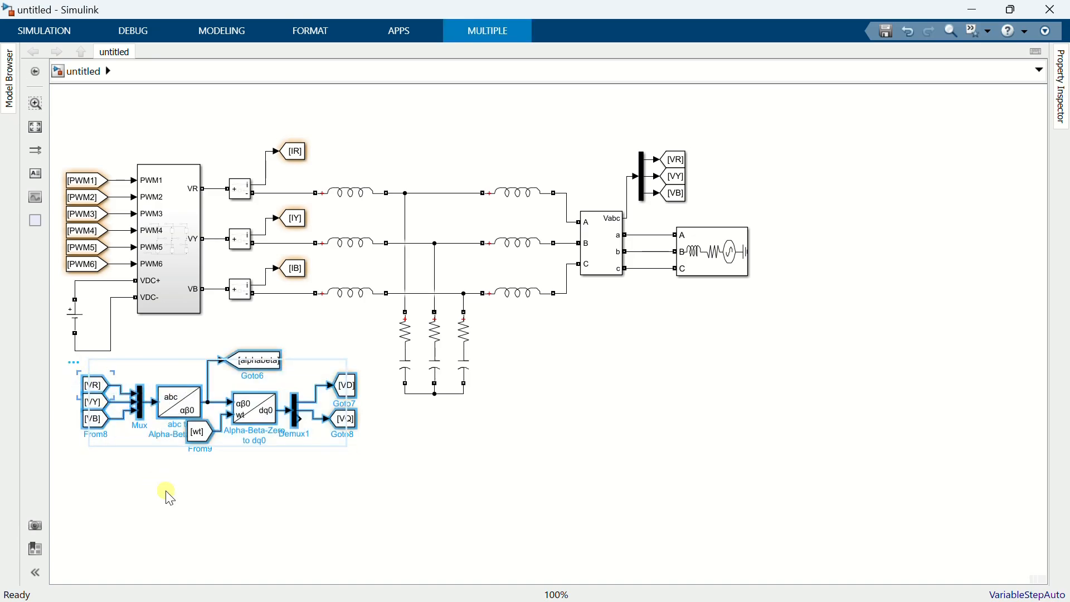
key(ctrl+c)
key(ctrl+v)
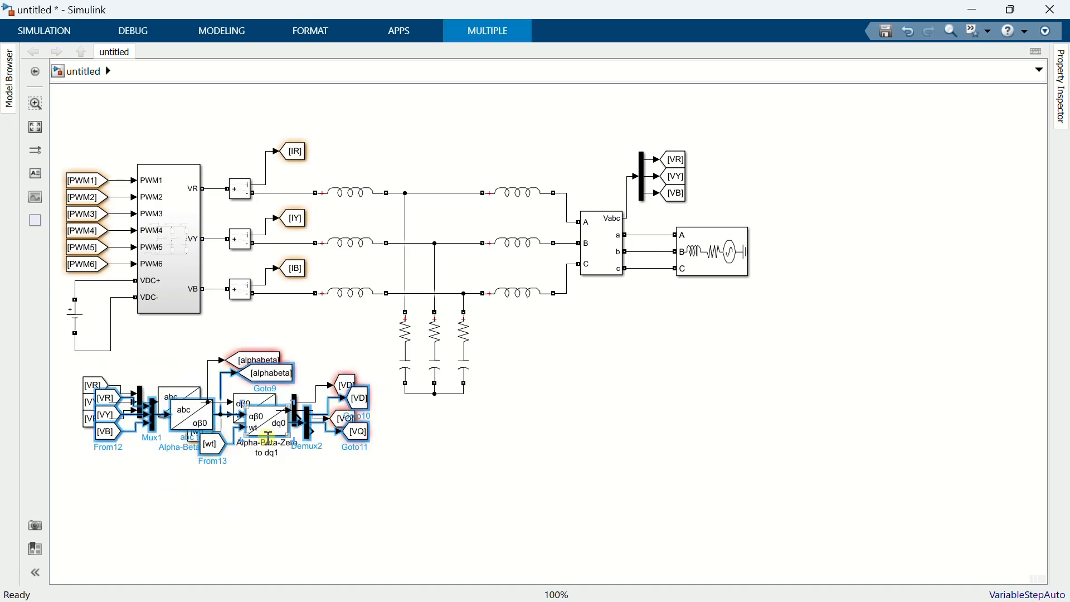
drag(266, 425, 259, 489)
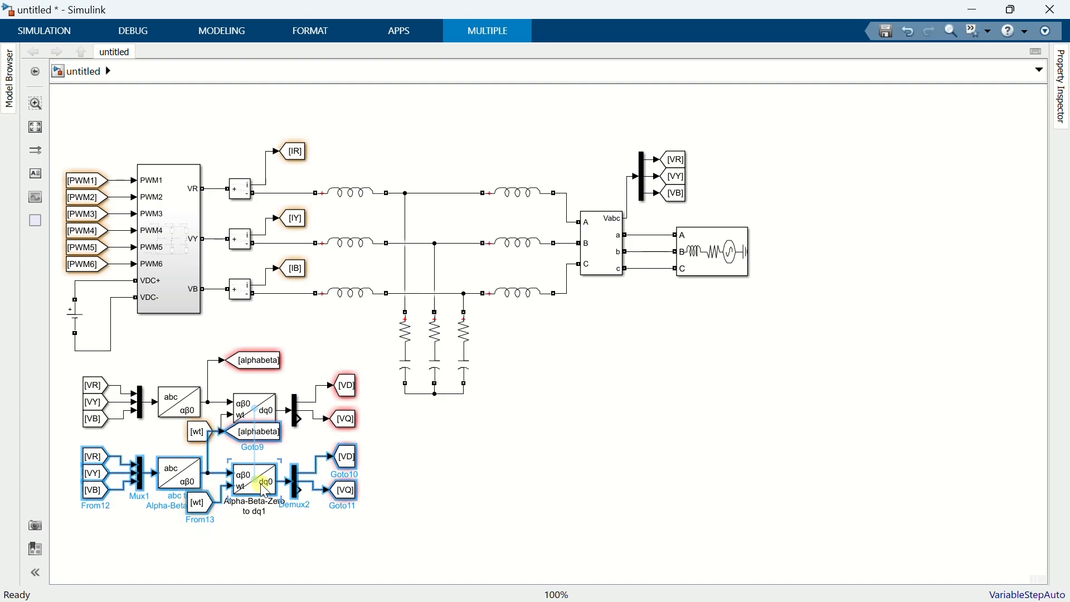
click(282, 523)
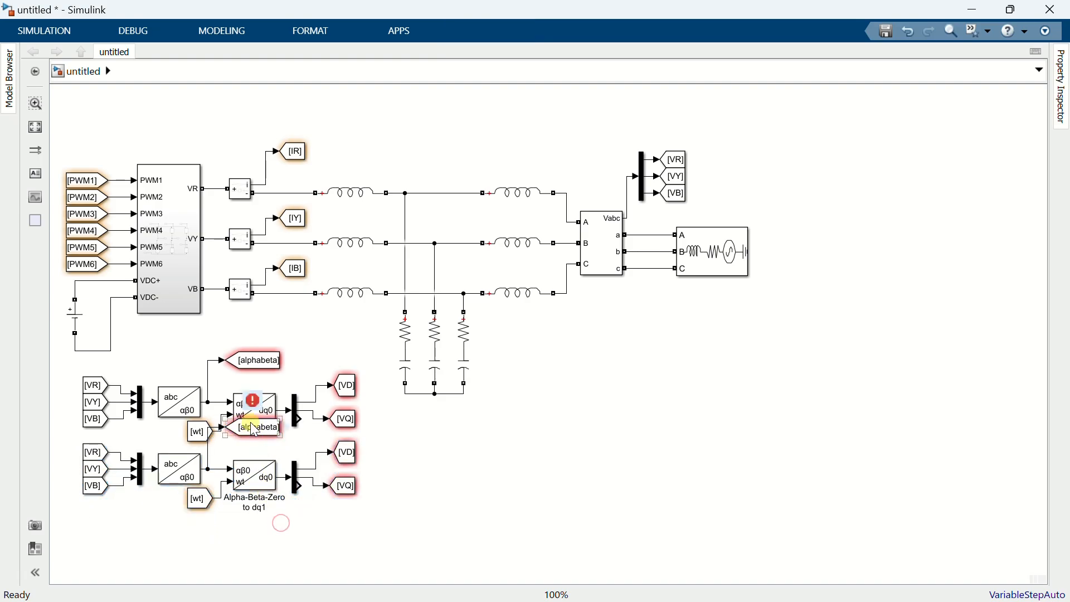
Delete the alphabeta Goto block and its leftover branch line from the copied chain.
click(254, 428)
key(Delete)
click(214, 438)
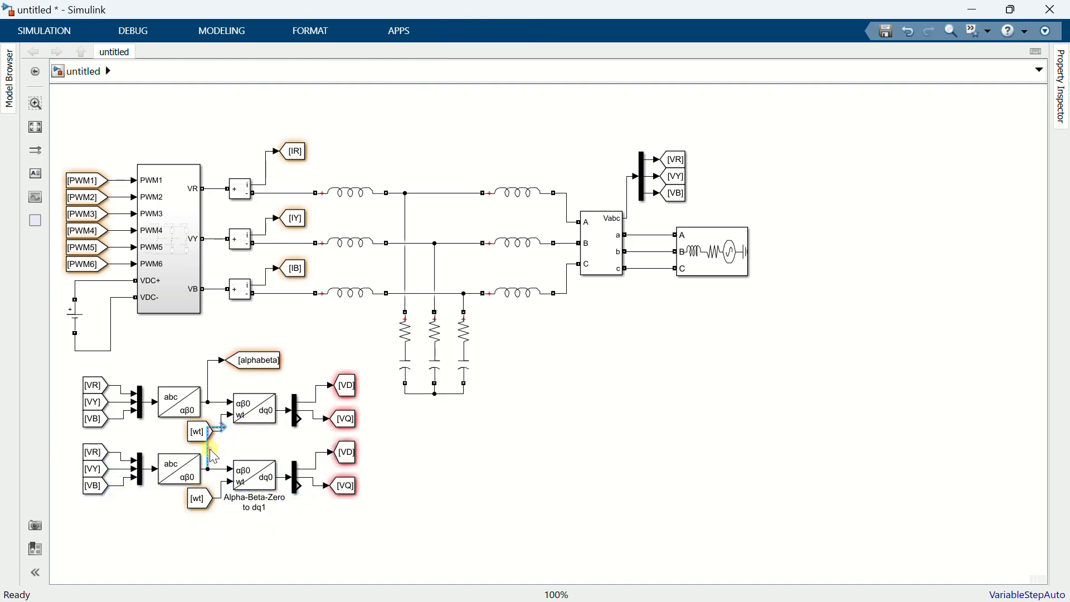
key(Delete)
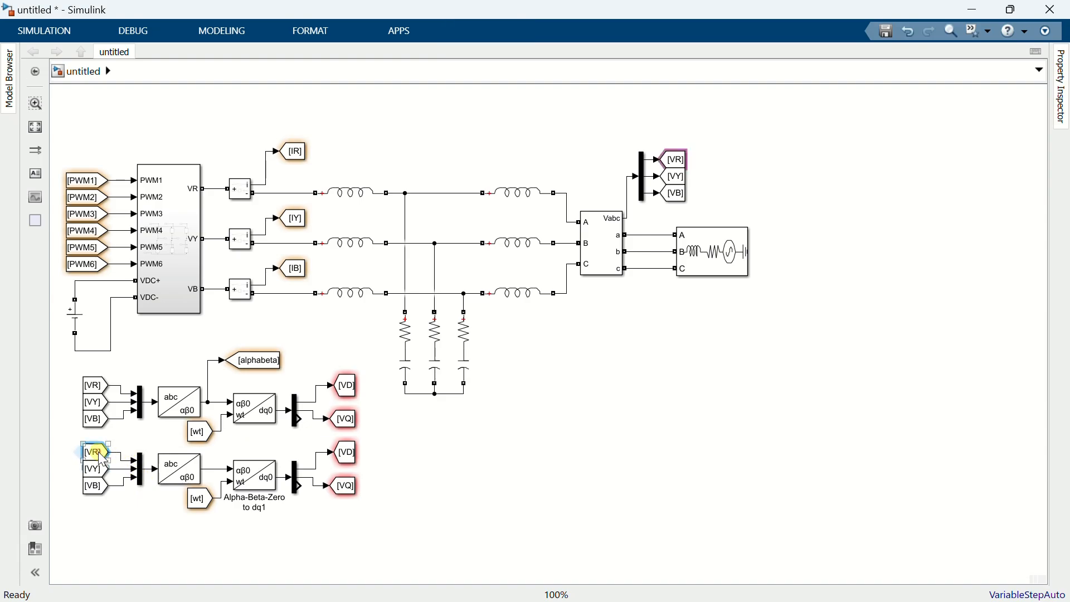
Change the tags of the copied chain's three input From blocks to IR, IY and IB, from top to bottom.
double_click(90, 450)
text(IR)
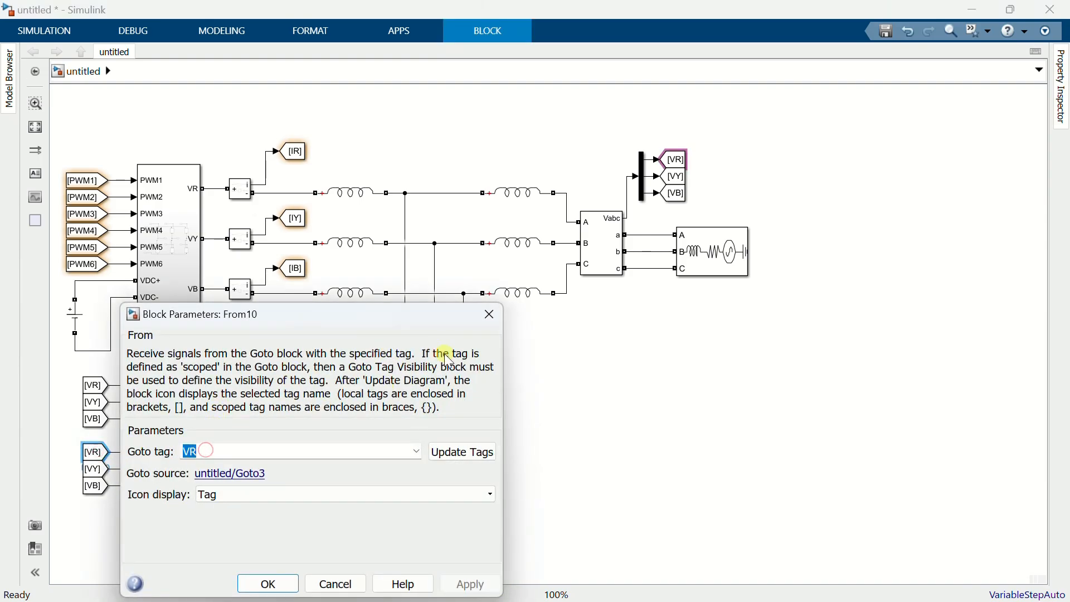
click(268, 584)
click(91, 470)
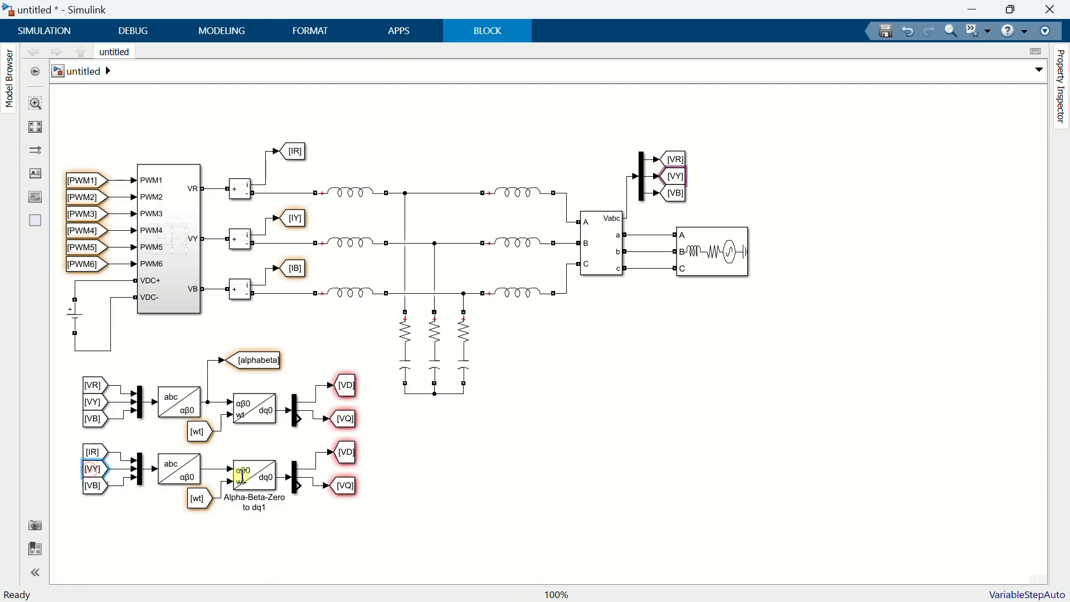
double_click(93, 473)
text(IY)
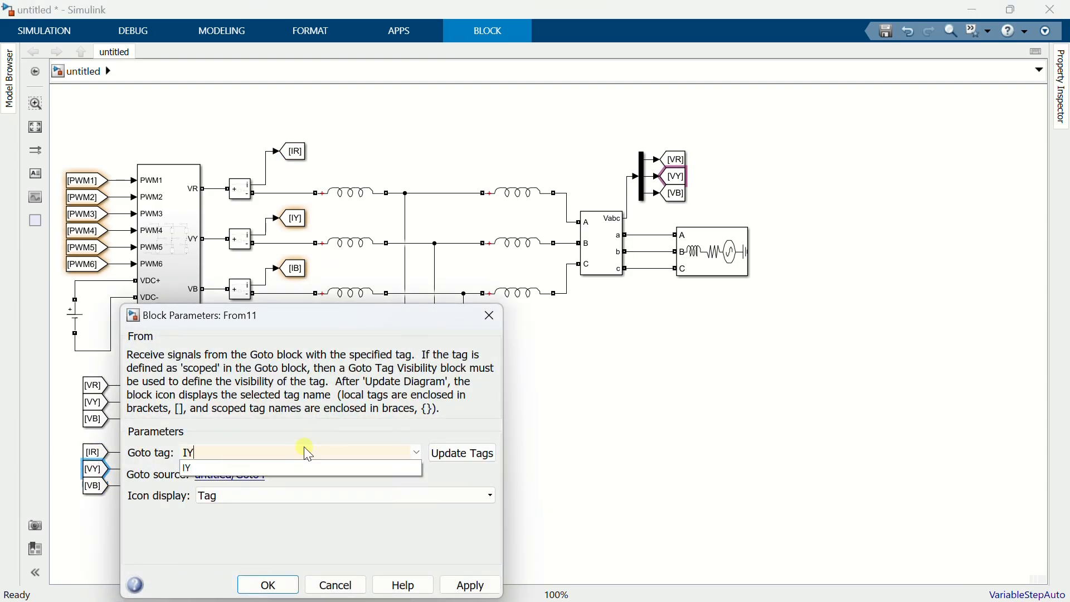
click(262, 581)
click(94, 487)
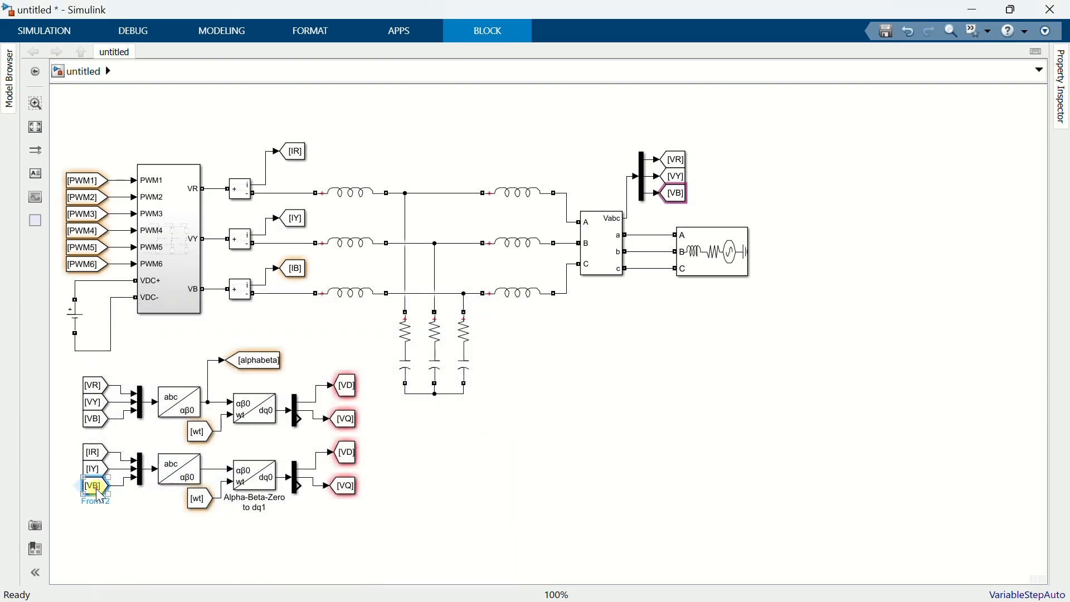
double_click(354, 456)
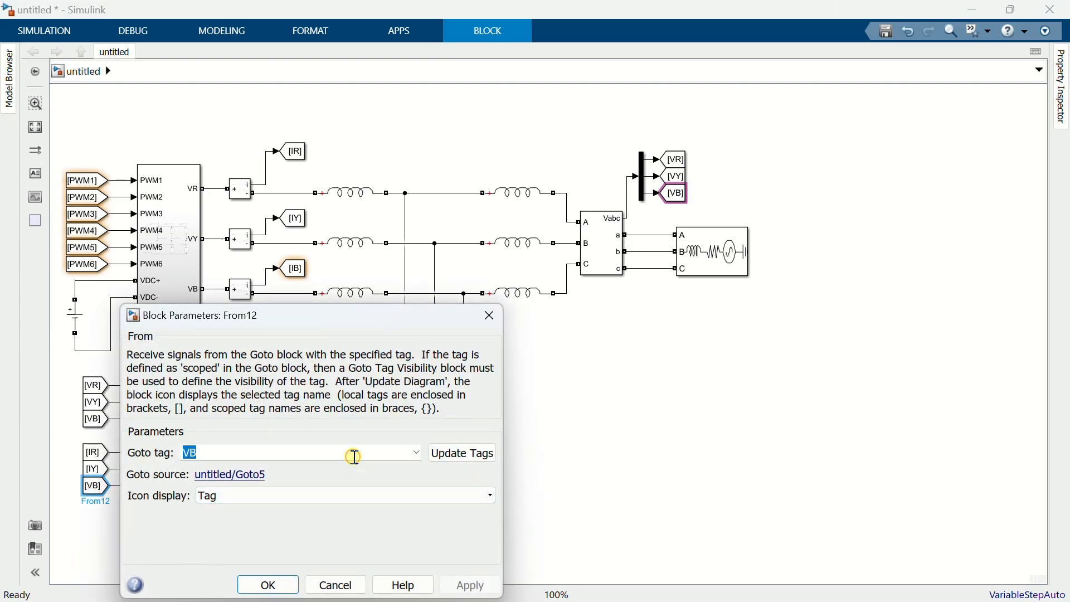
text(IB)
click(278, 581)
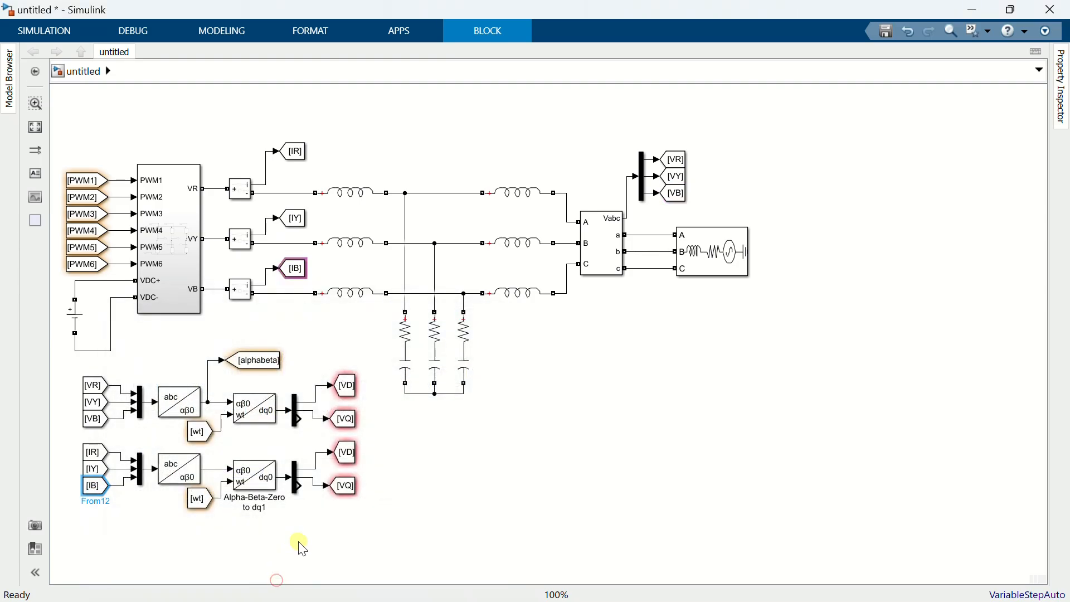
Set the tags of the current chain's Goto blocks to ID for the first Demux output and IQ for the second.
double_click(344, 453)
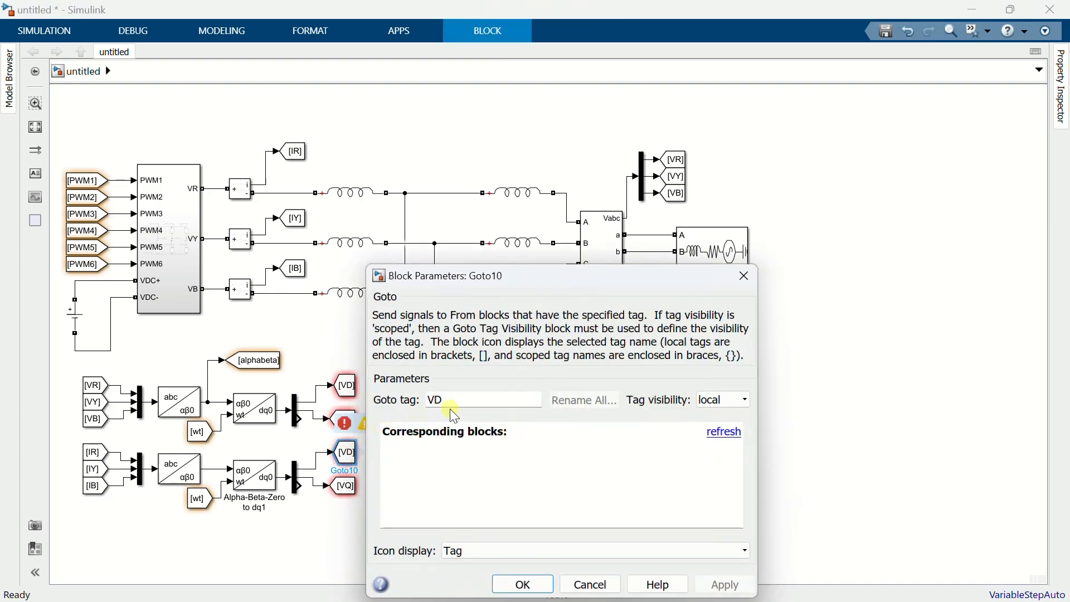
double_click(473, 399)
text(ID)
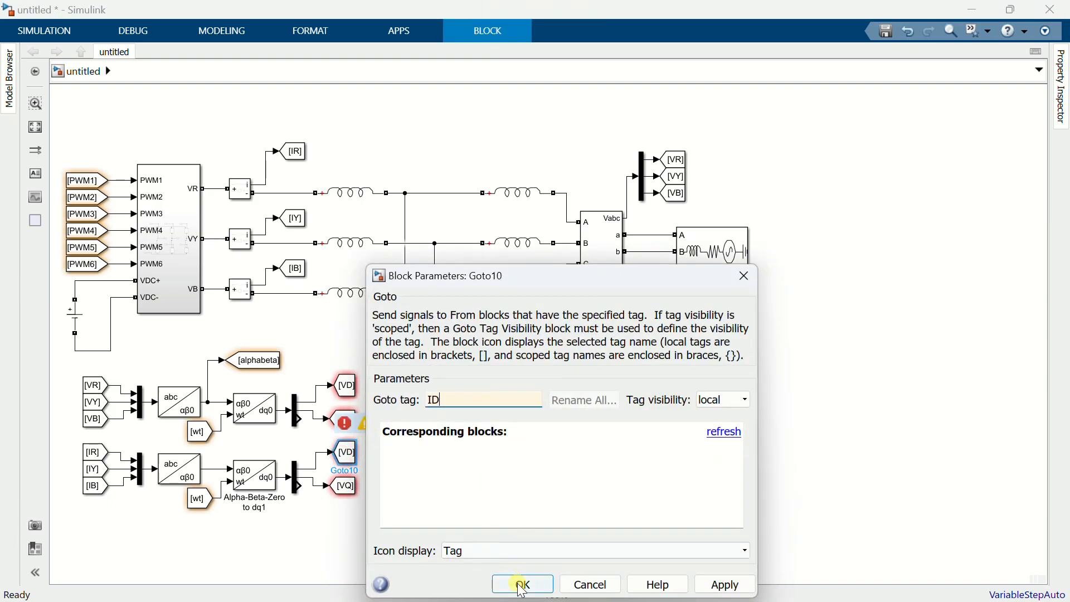
click(523, 584)
click(345, 486)
double_click(345, 487)
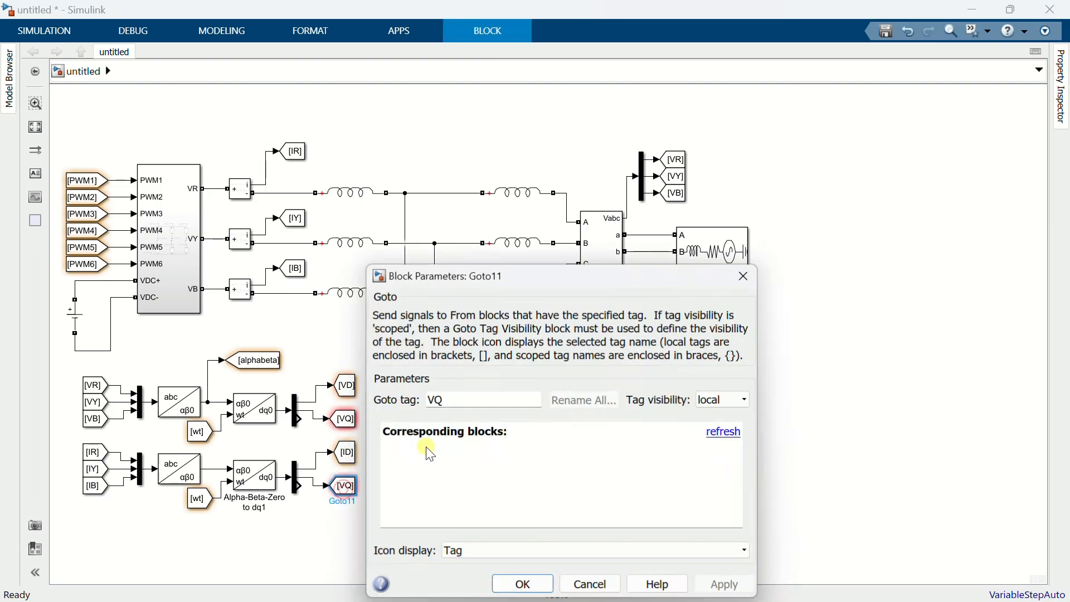
text(I)
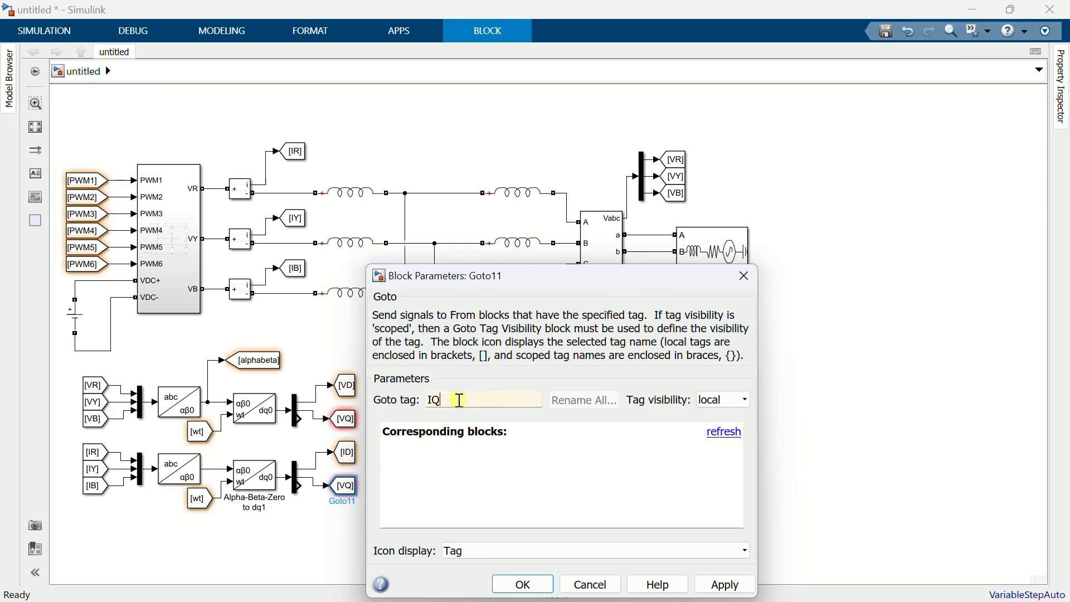
click(527, 585)
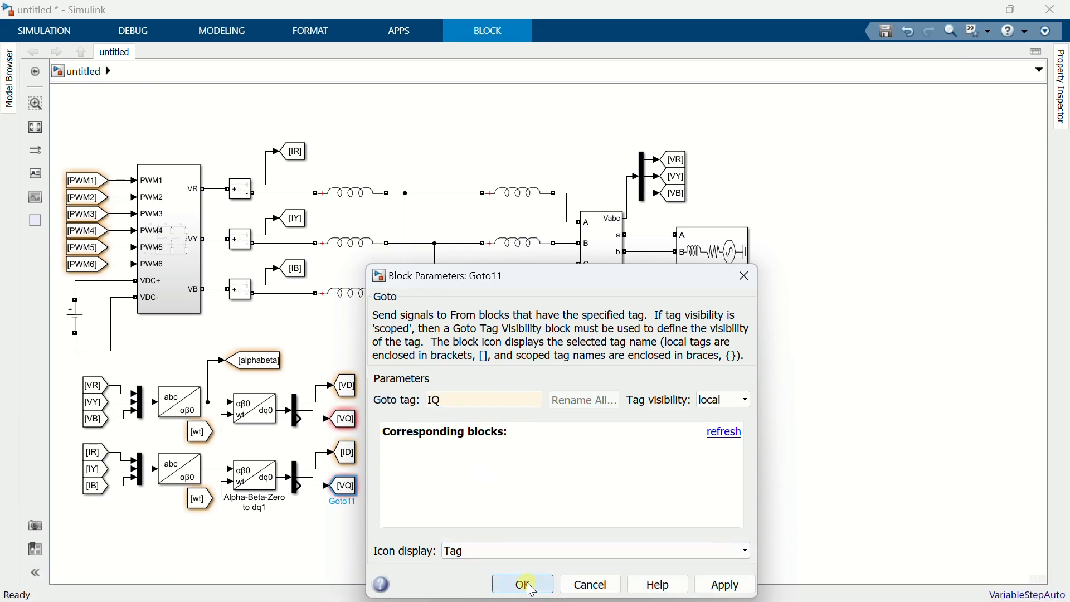
Move both transformation chains closer beneath the inverter, and shift the whole model upward to free space below.
click(601, 466)
drag(61, 361, 356, 512)
drag(343, 486, 348, 469)
drag(744, 471, 99, 135)
drag(198, 136, 198, 136)
drag(174, 136, 912, 511)
drag(824, 246, 719, 192)
Add an Alpha-Beta-Zero to dq0 block below the current transformation chain.
click(650, 478)
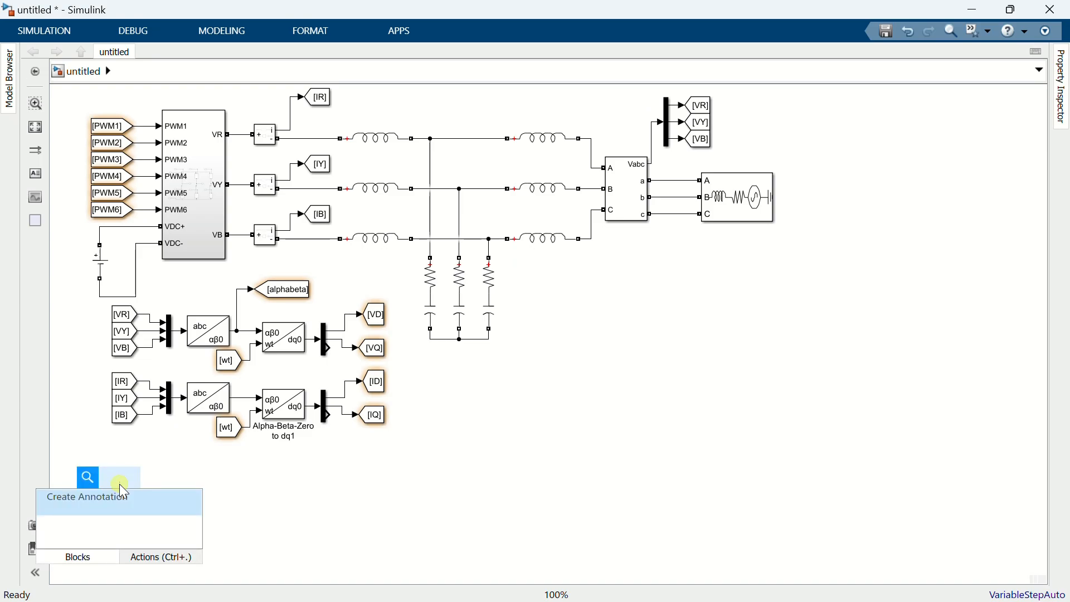
text(alpha)
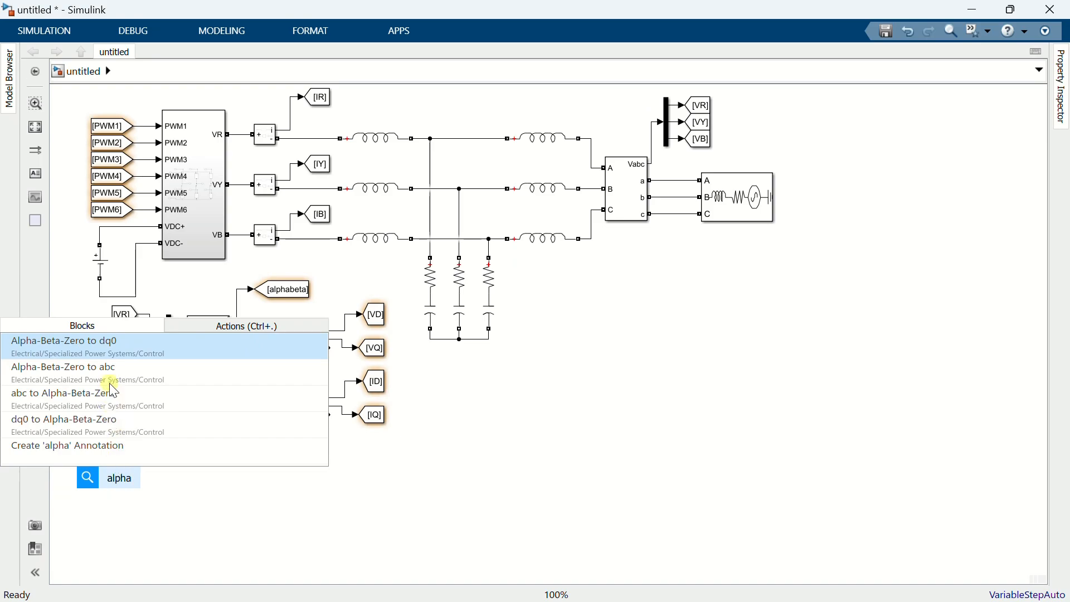
key(Return)
drag(123, 475, 199, 466)
click(251, 475)
Create a From block for the alphabeta tag, connect it to the new block's αβ0 input and straighten the line.
click(280, 297)
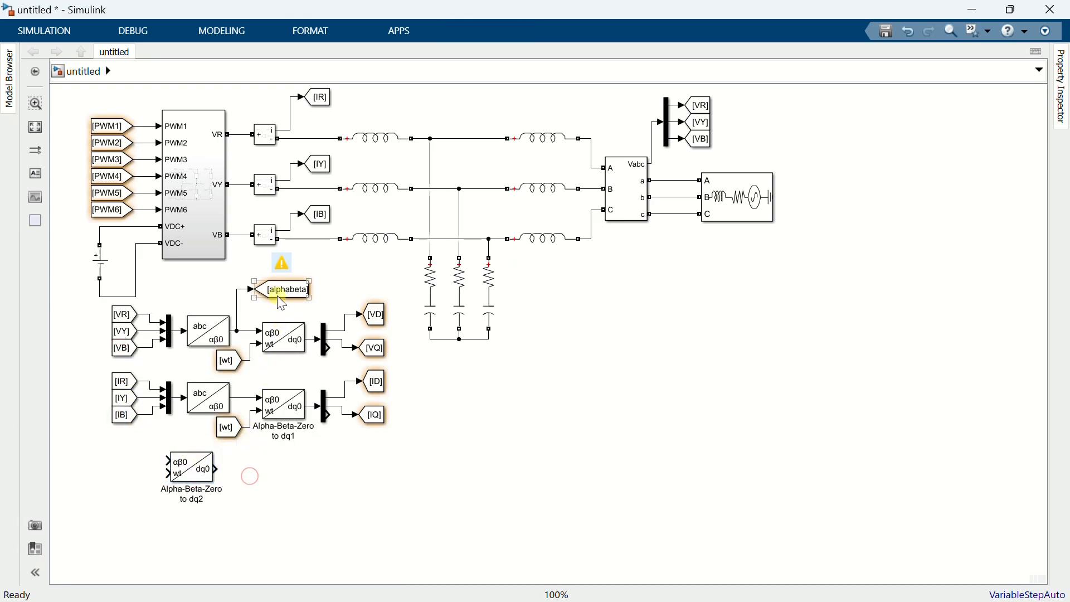
click(276, 295)
drag(314, 289, 112, 463)
click(150, 456)
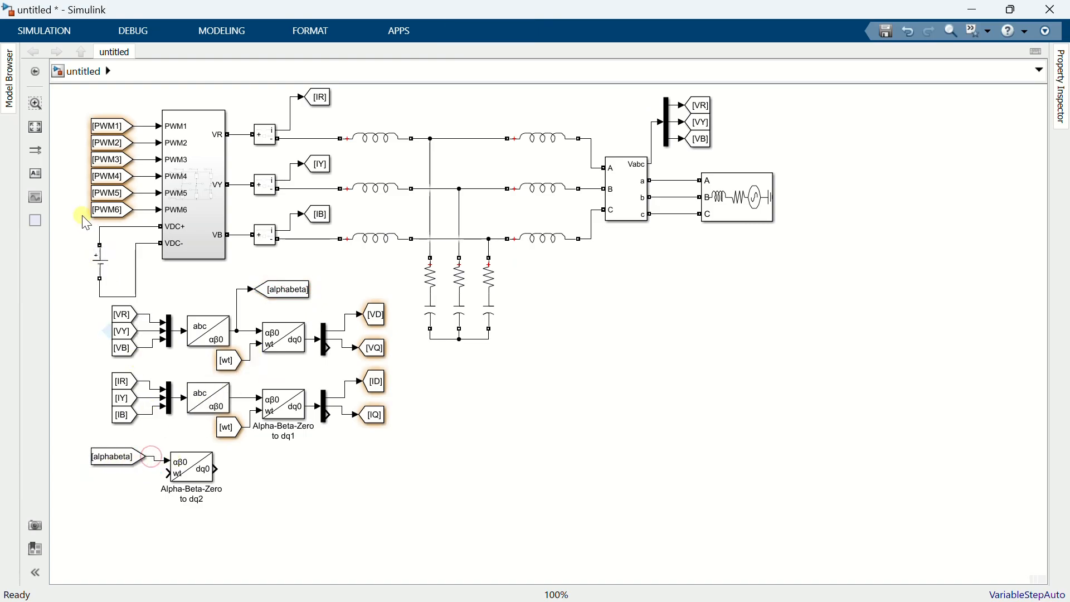
click(34, 127)
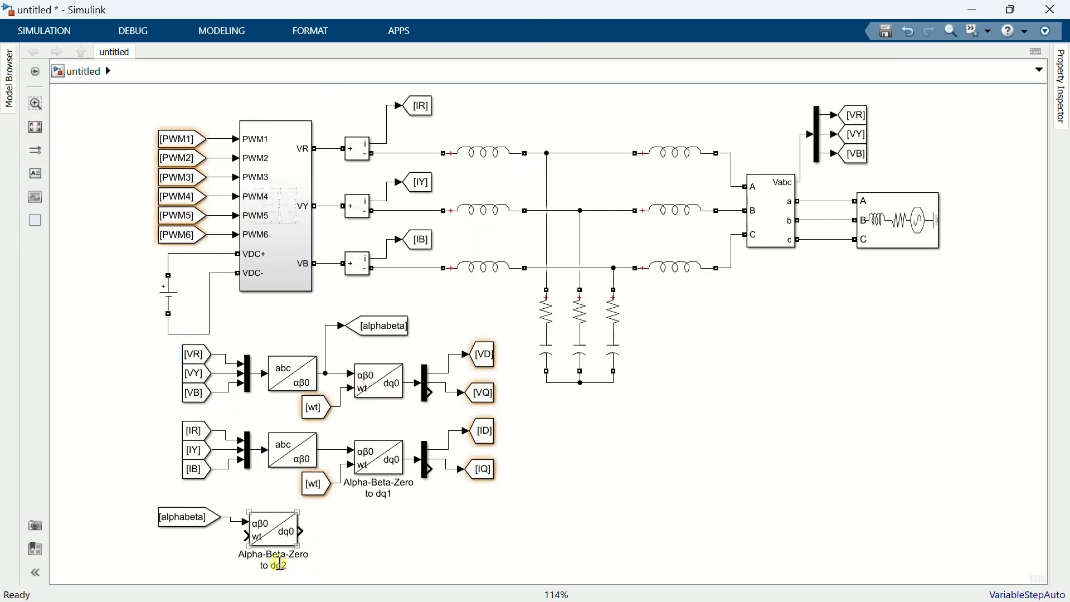
drag(191, 523, 196, 528)
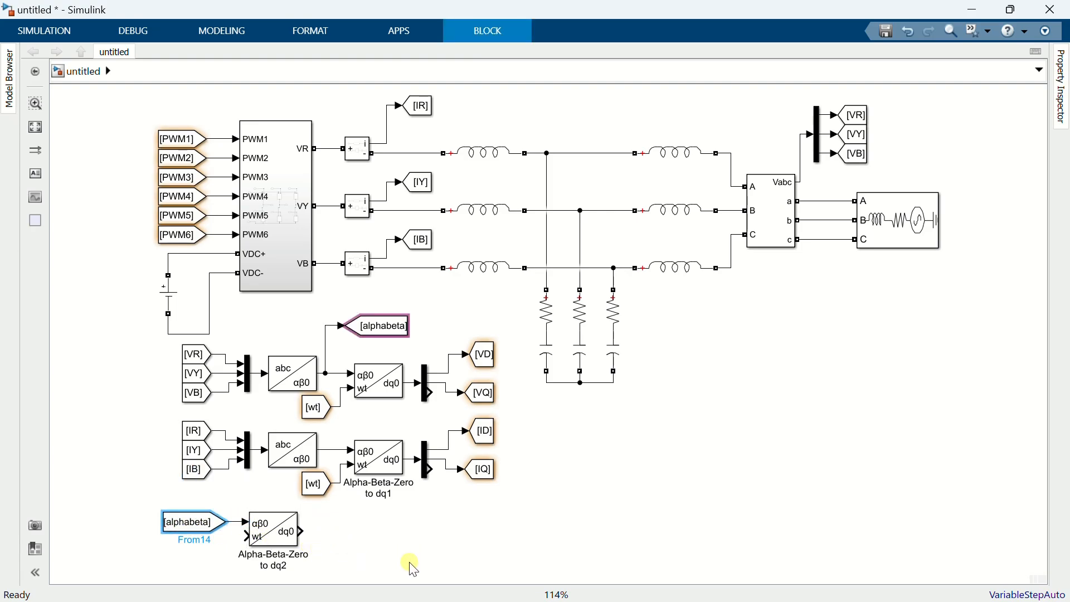
Add a Demux block and connect it to the dq0 output of the new Alpha-Beta-Zero to dq0 block.
double_click(342, 530)
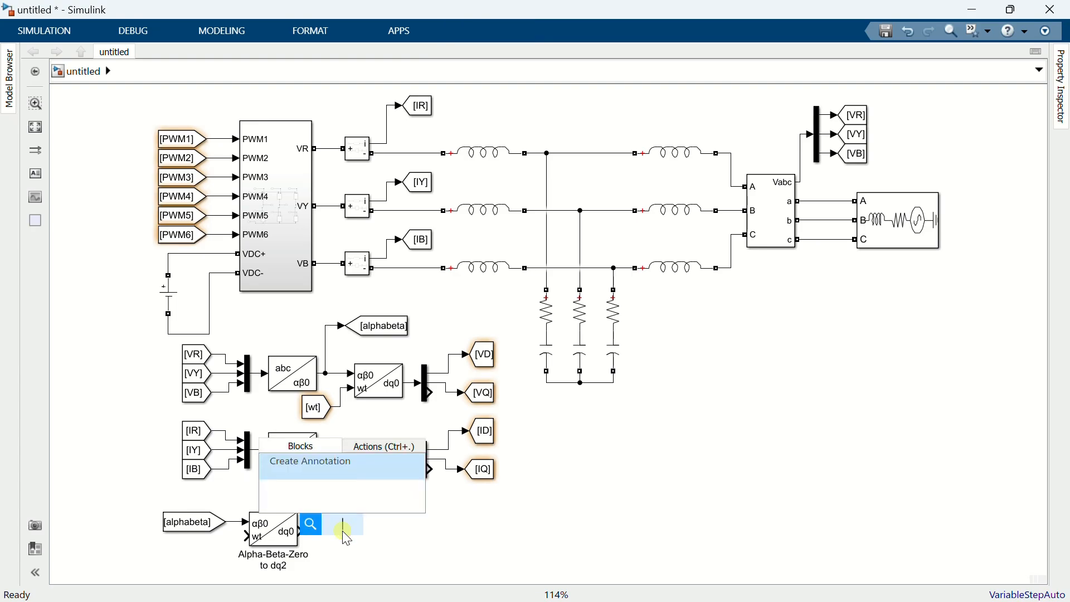
text(dem)
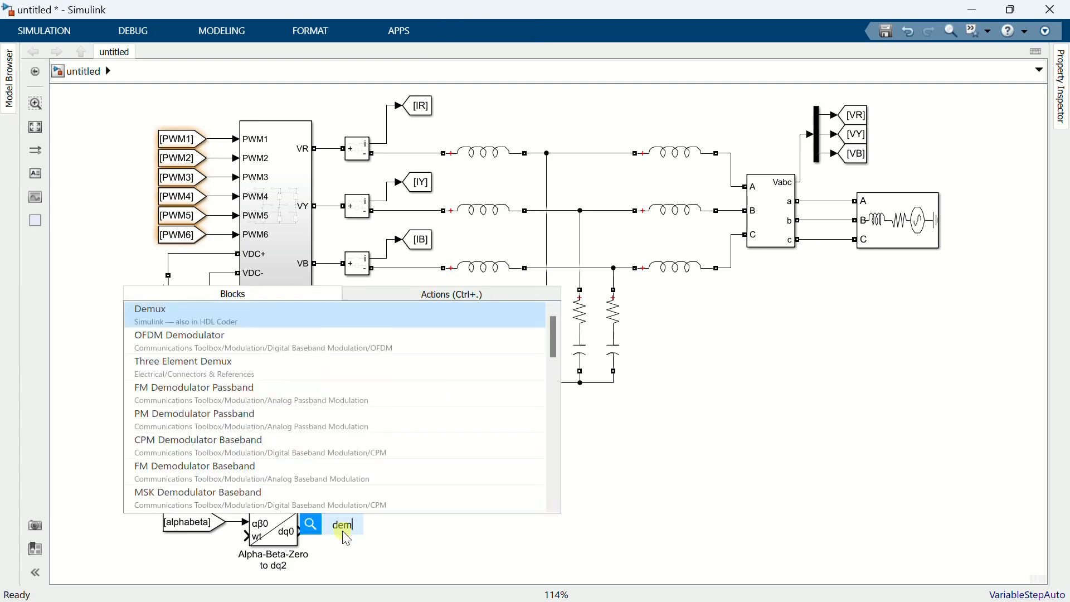
click(314, 319)
drag(343, 532, 146, 500)
drag(279, 540, 276, 570)
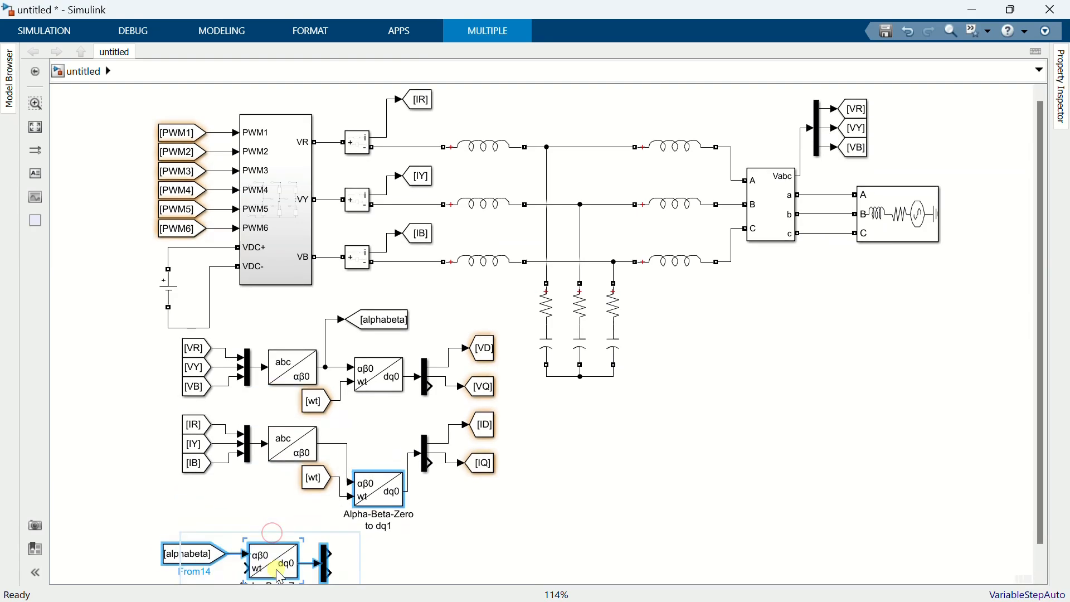
key(ctrl+z)
click(402, 575)
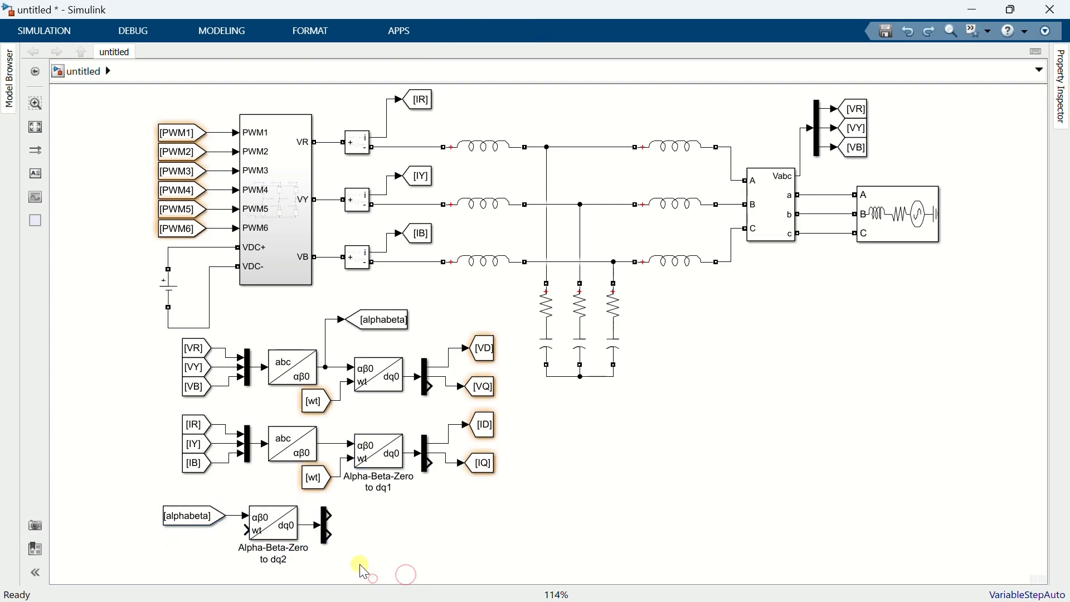
Move the alphabeta From block, its dq0 transformation and the Demux together slightly lower, away from the current chain.
drag(365, 574, 153, 500)
drag(283, 535, 304, 563)
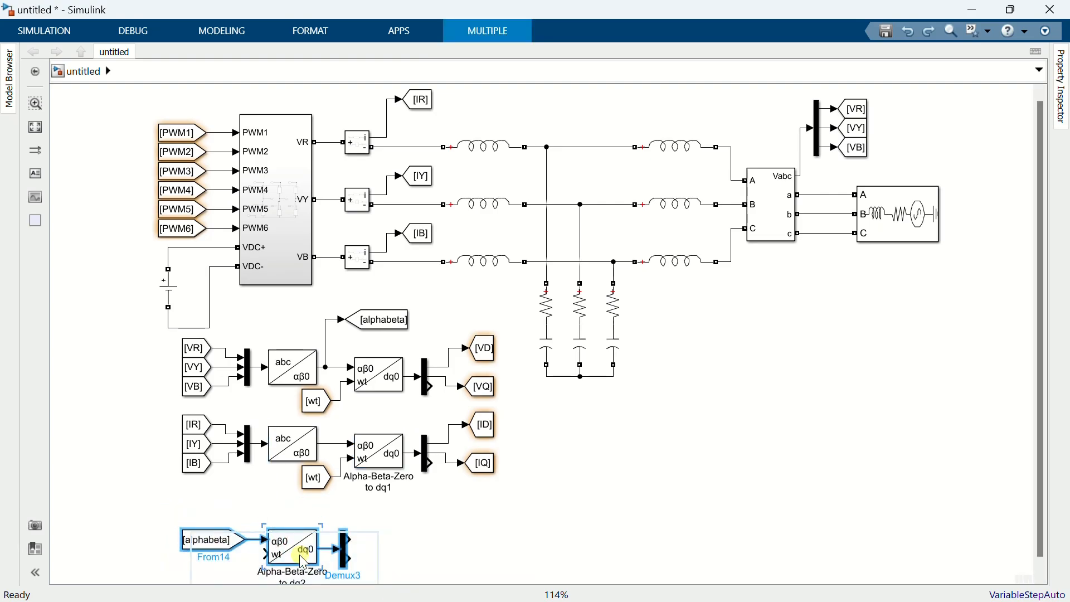
click(36, 129)
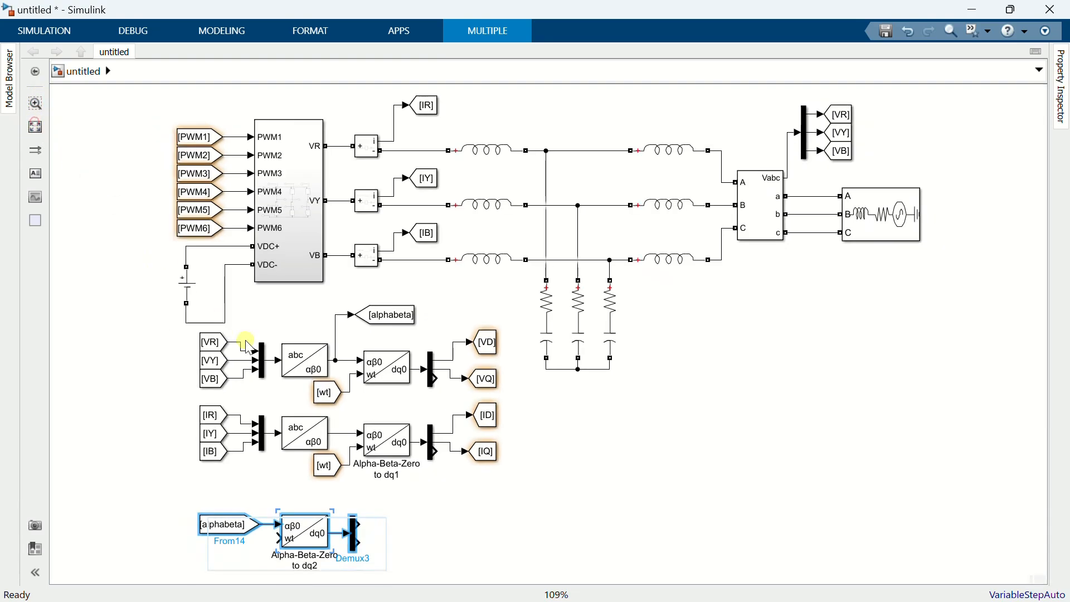
click(458, 544)
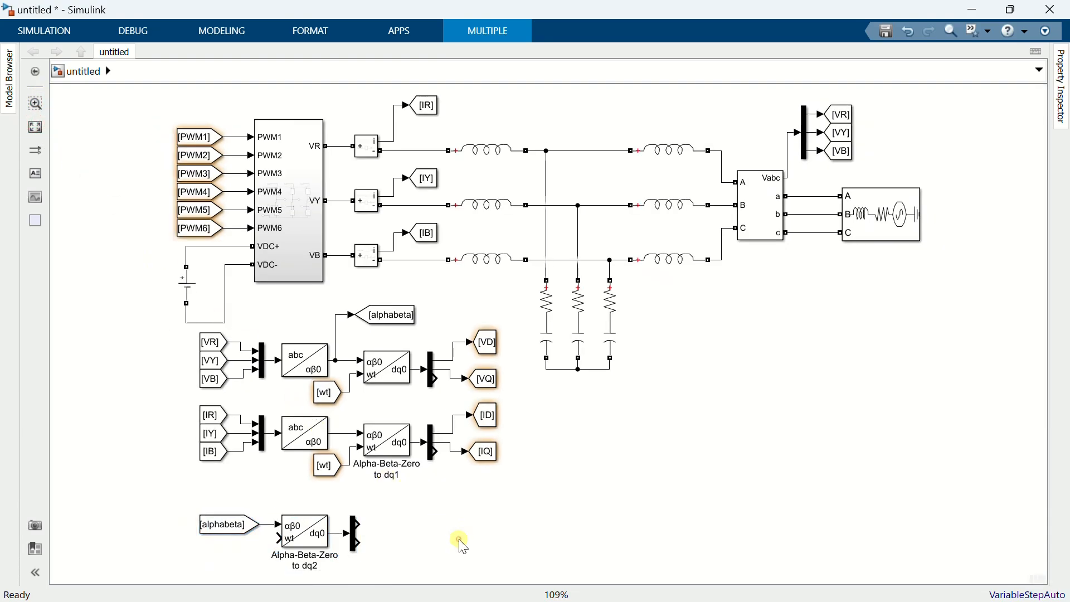
Set the number of outputs of the alphabeta chain's Demux to 3.
double_click(356, 535)
text(3)
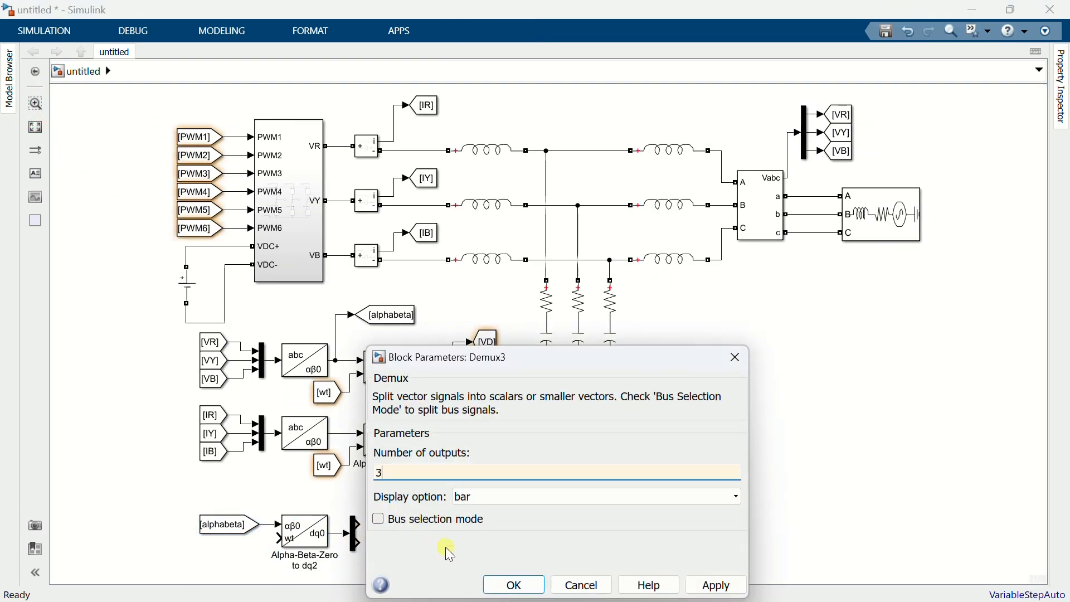
click(514, 584)
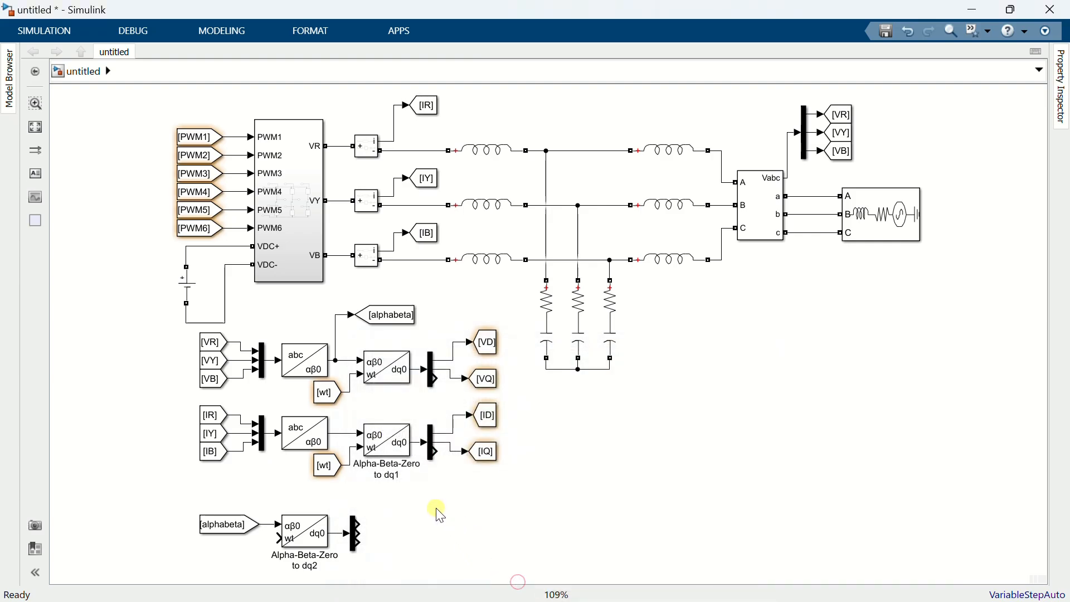
Insert a Sum block beside the alphabeta chain's Demux.
double_click(436, 506)
text(sum)
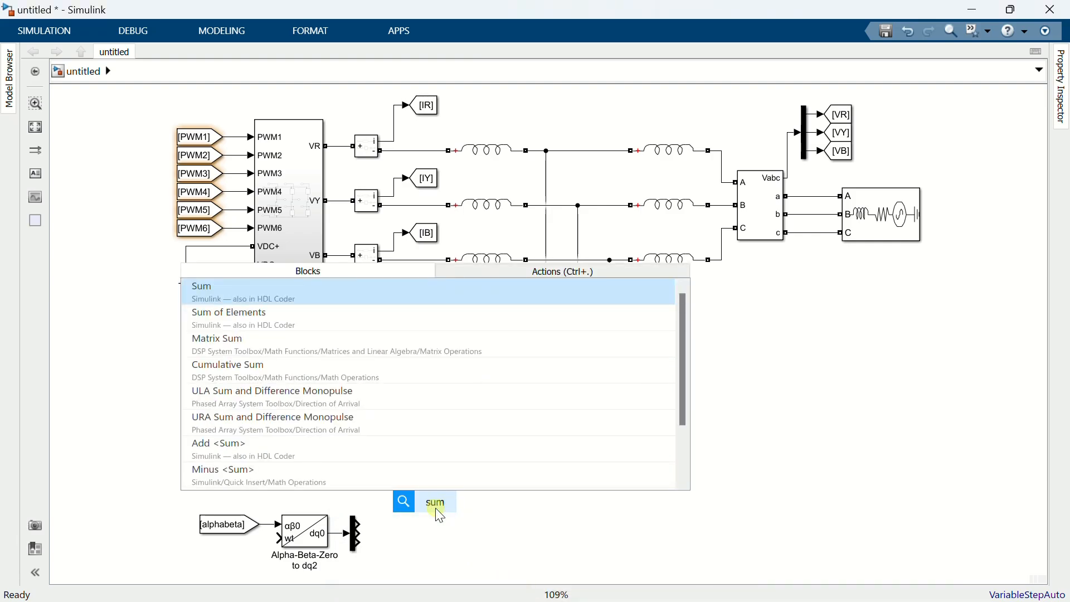
Add a Sum block fed by the second output of the lowest demux and set its list of signs to |+-.
click(339, 297)
mouse_move(432, 507)
mouse_down()
mouse_move(386, 510)
mouse_move(384, 524)
mouse_up()
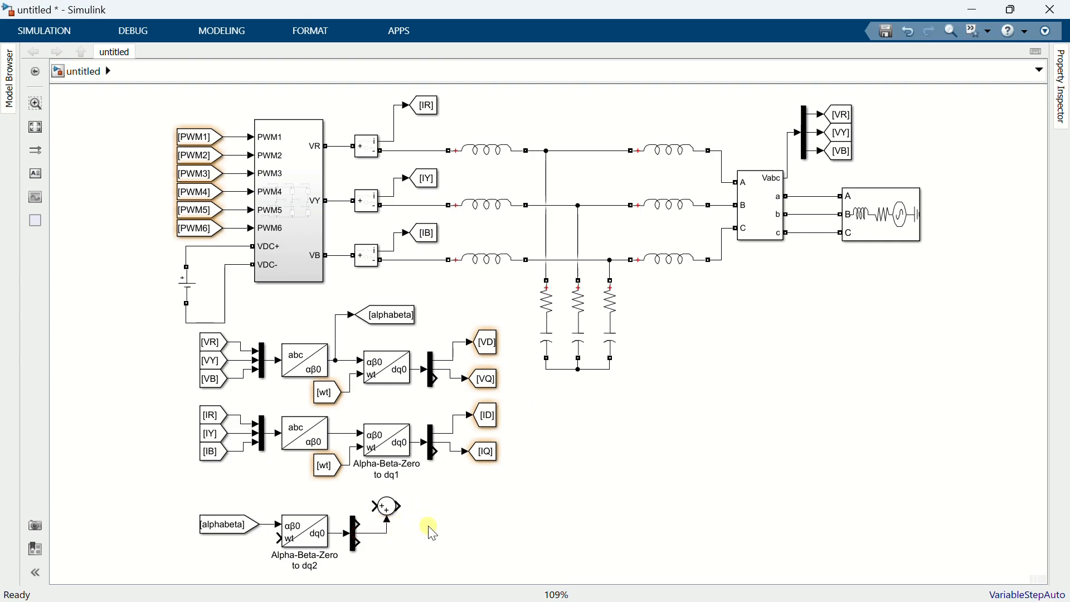
click(391, 511)
double_click(389, 505)
click(461, 424)
key(BackSpace)
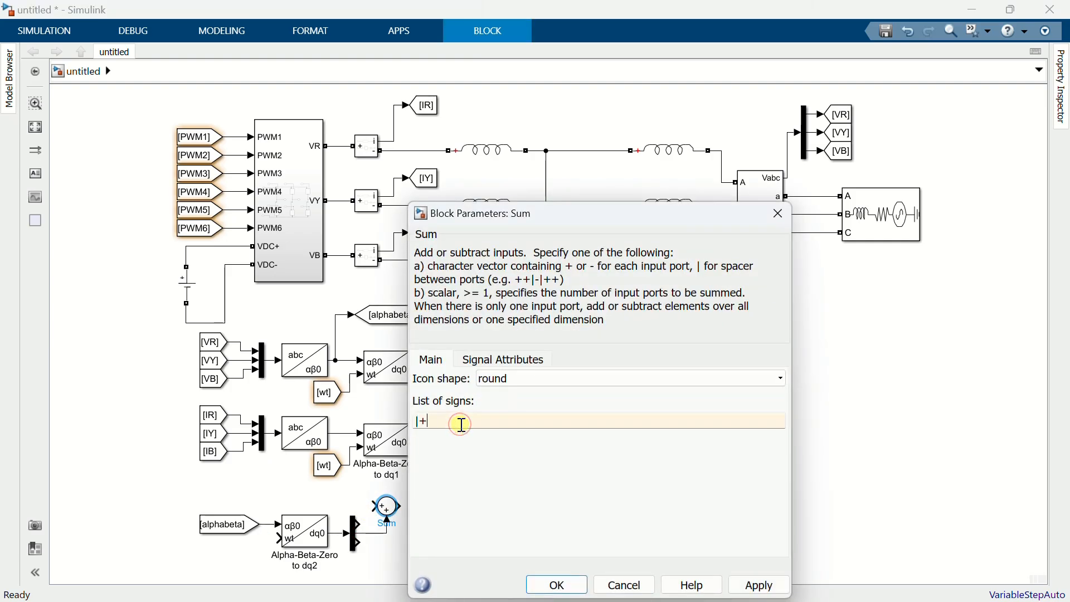
text(-)
click(559, 584)
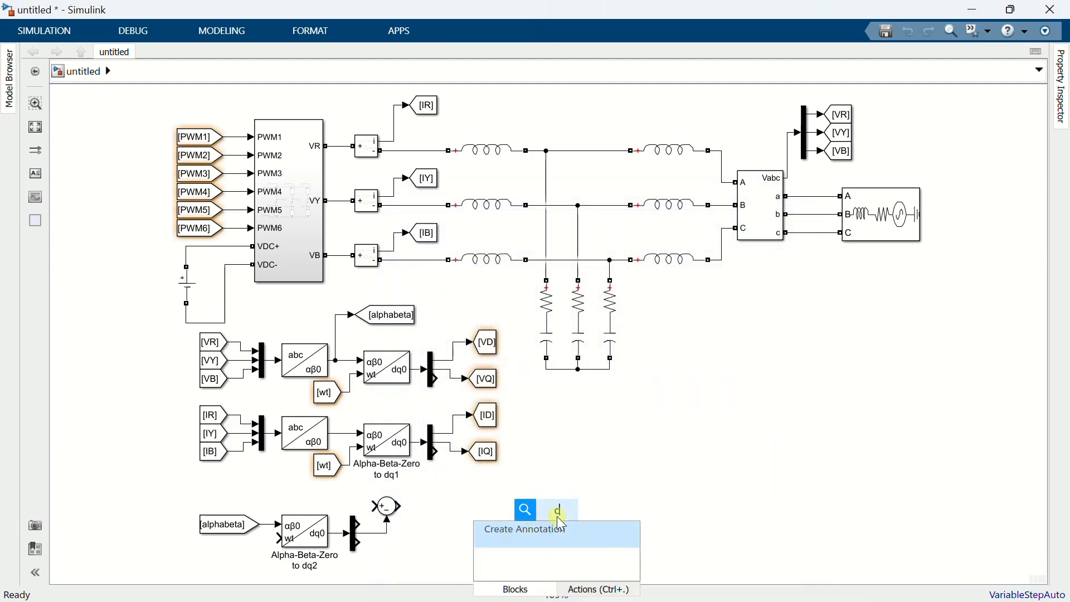
Add a Constant block with value 0 and connect it to the plus input of the Sum block.
text(cons)
key(Return)
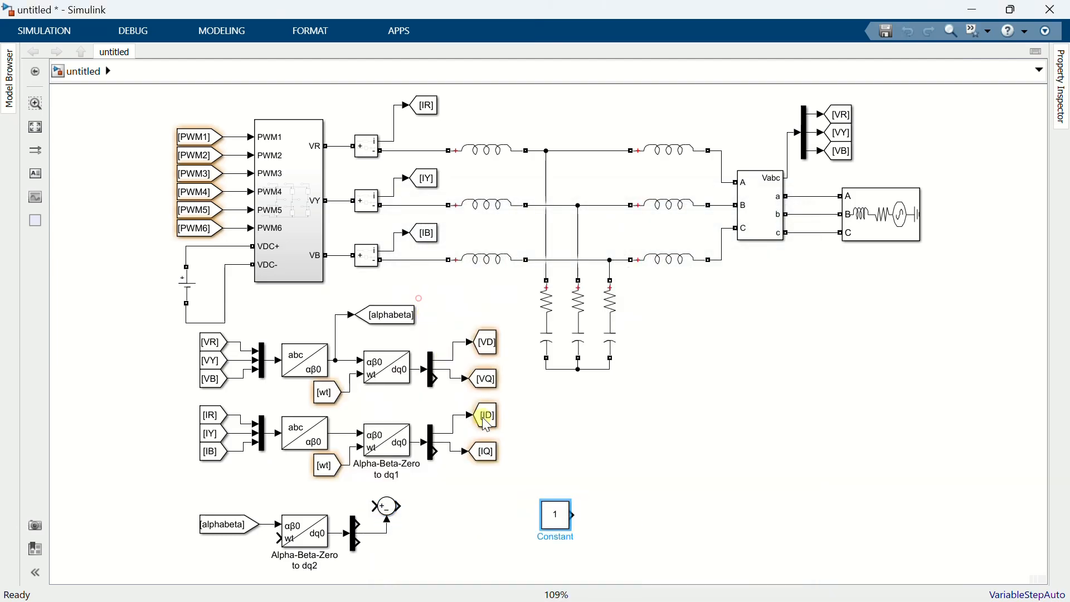
mouse_move(555, 514)
mouse_down()
mouse_move(308, 500)
mouse_move(376, 504)
mouse_up()
click(309, 501)
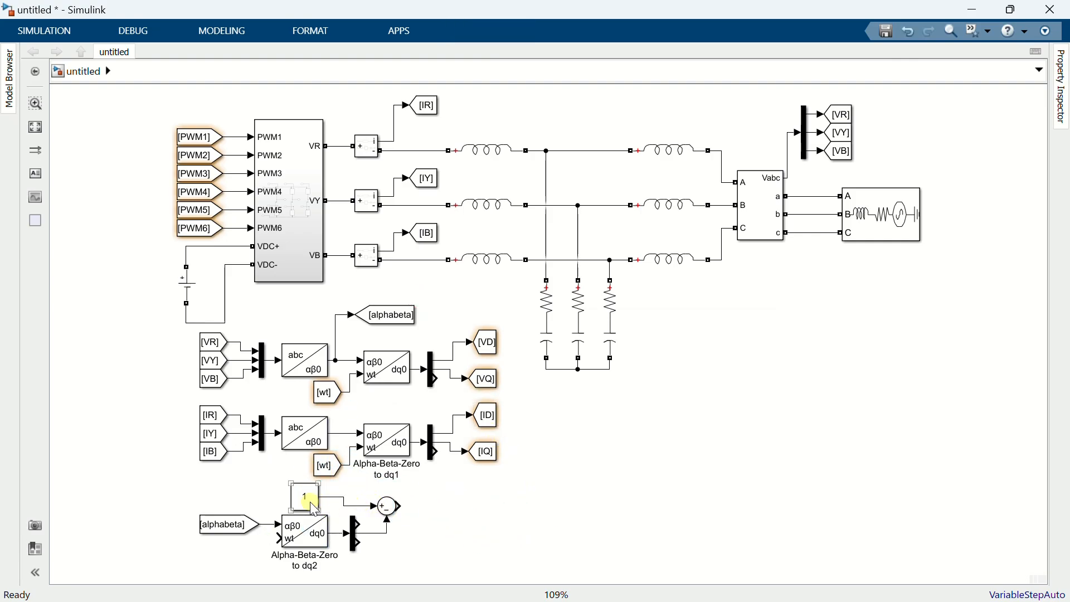
double_click(309, 501)
text(0)
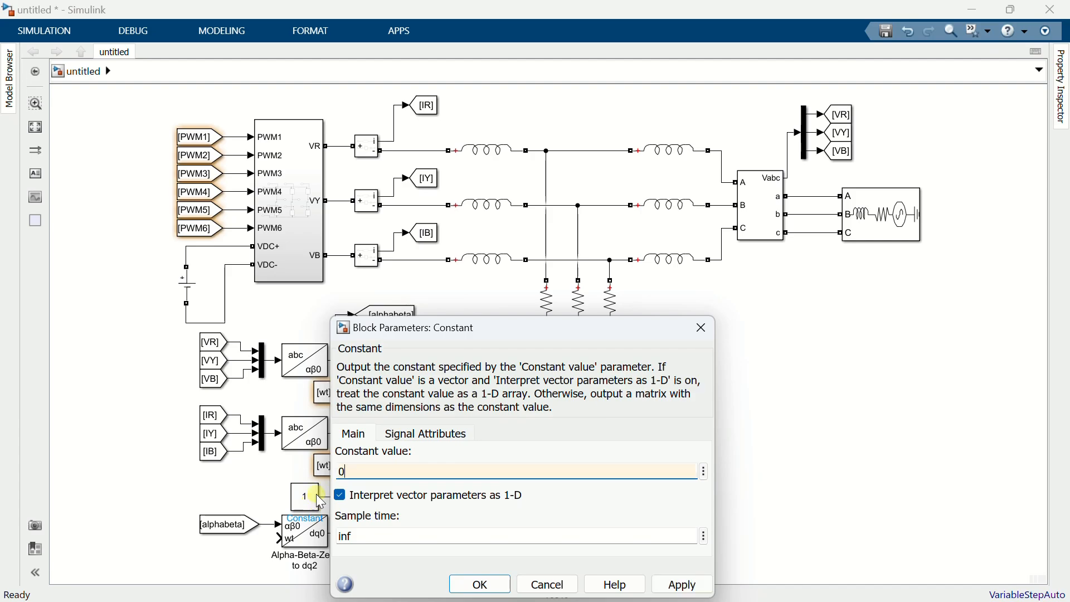
drag(413, 328, 393, 210)
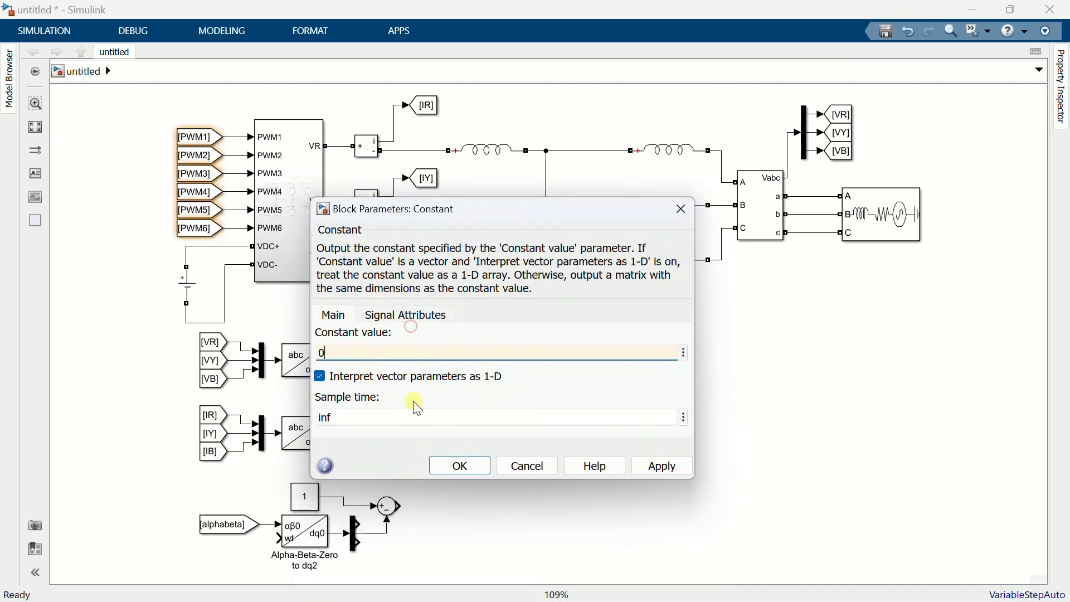
click(450, 465)
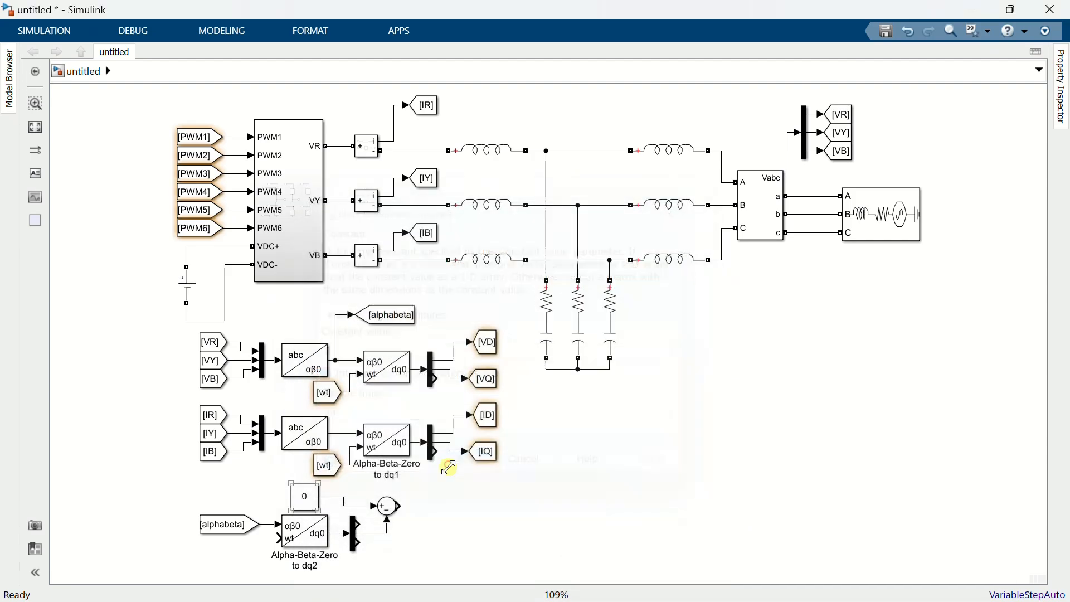
Add a continuous PID Controller block and connect its input to the Sum block's output.
double_click(450, 516)
text(pid)
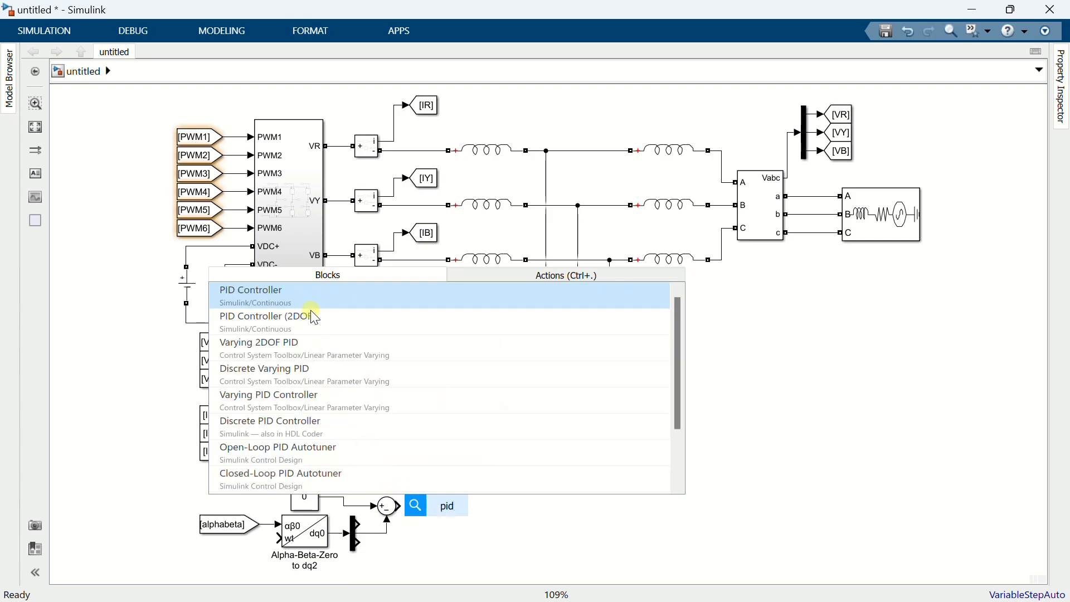
click(313, 302)
click(449, 508)
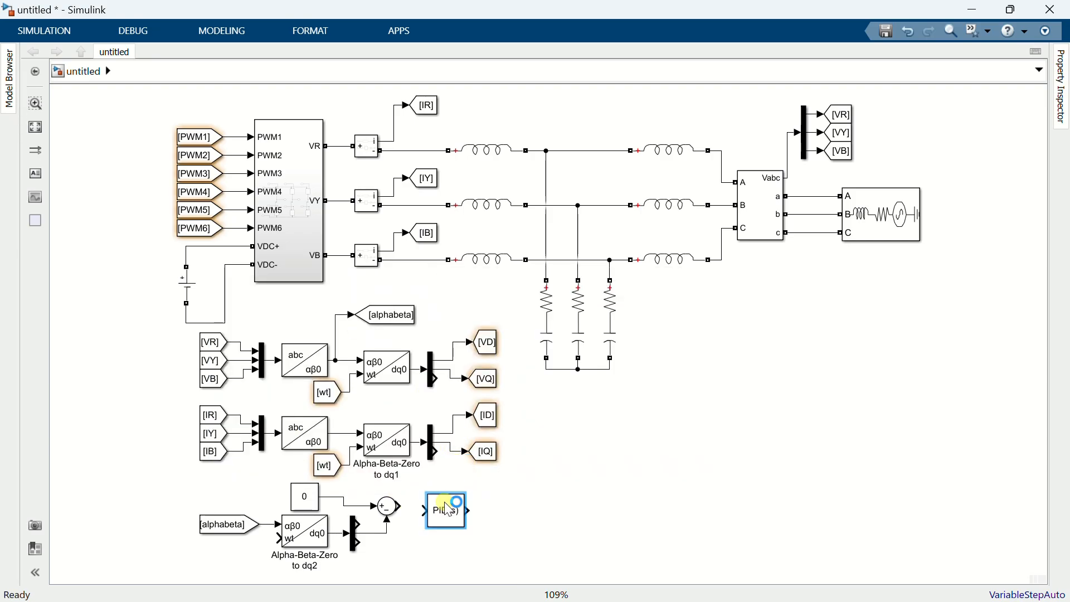
drag(449, 509, 440, 504)
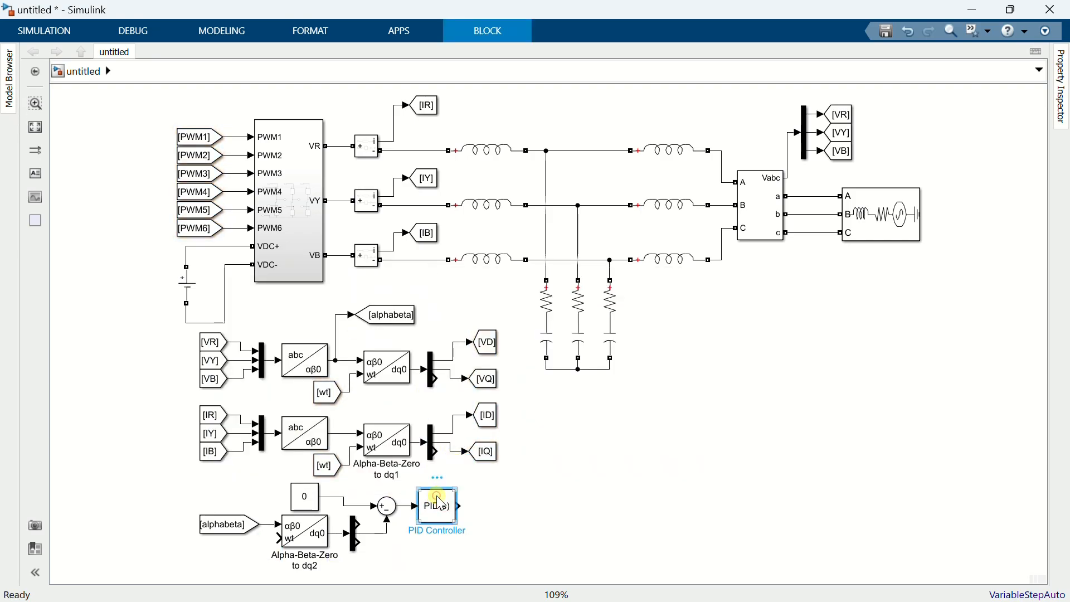
Set the PID Controller block to type PI with a proportional gain of 10 and an integral gain of 50000.
double_click(440, 504)
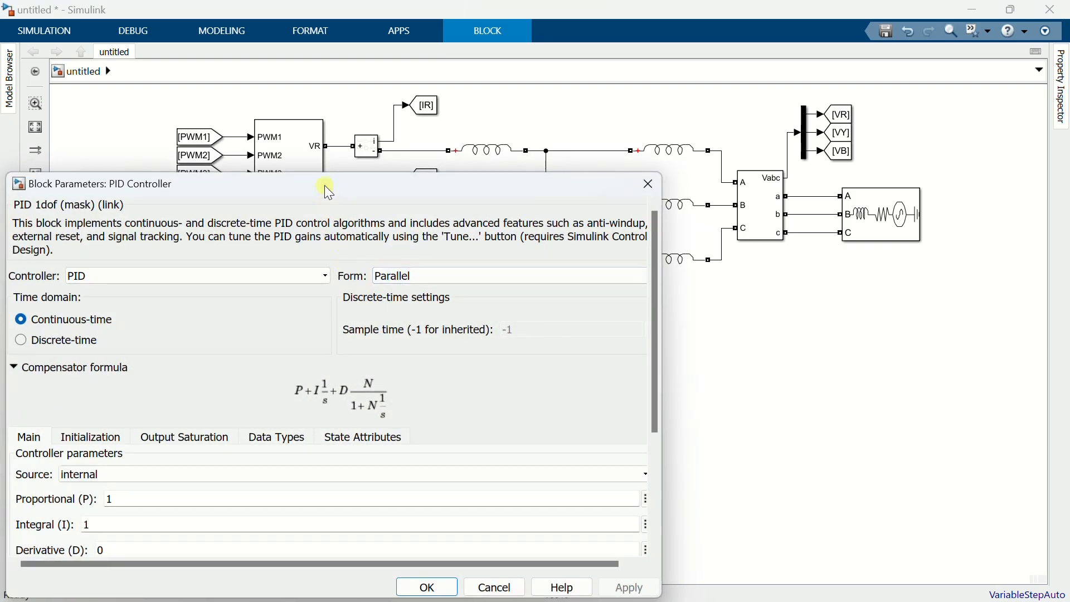
drag(328, 191, 509, 120)
click(433, 207)
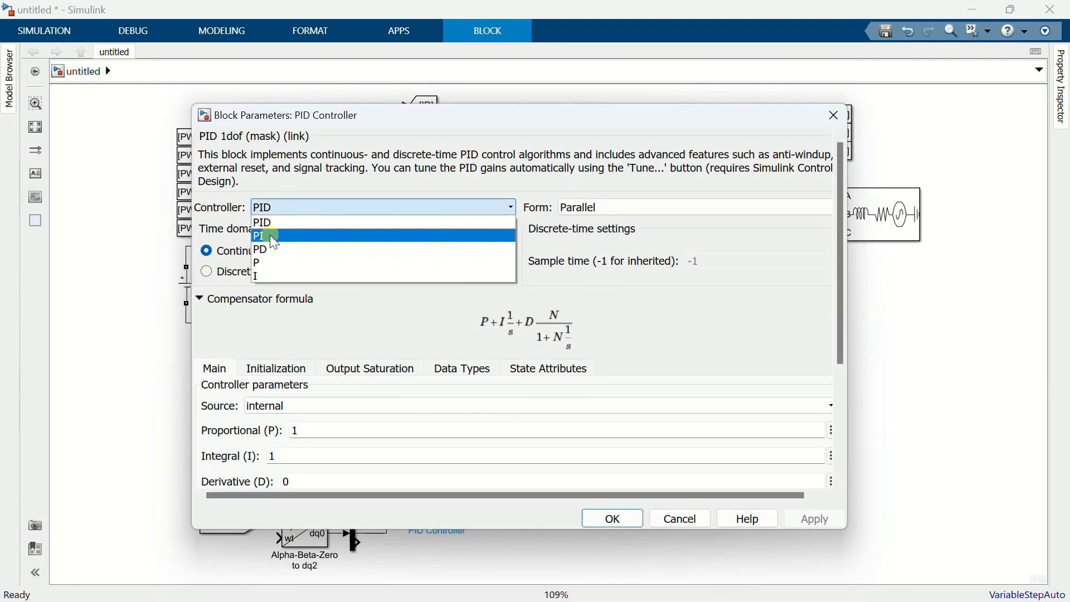
click(270, 235)
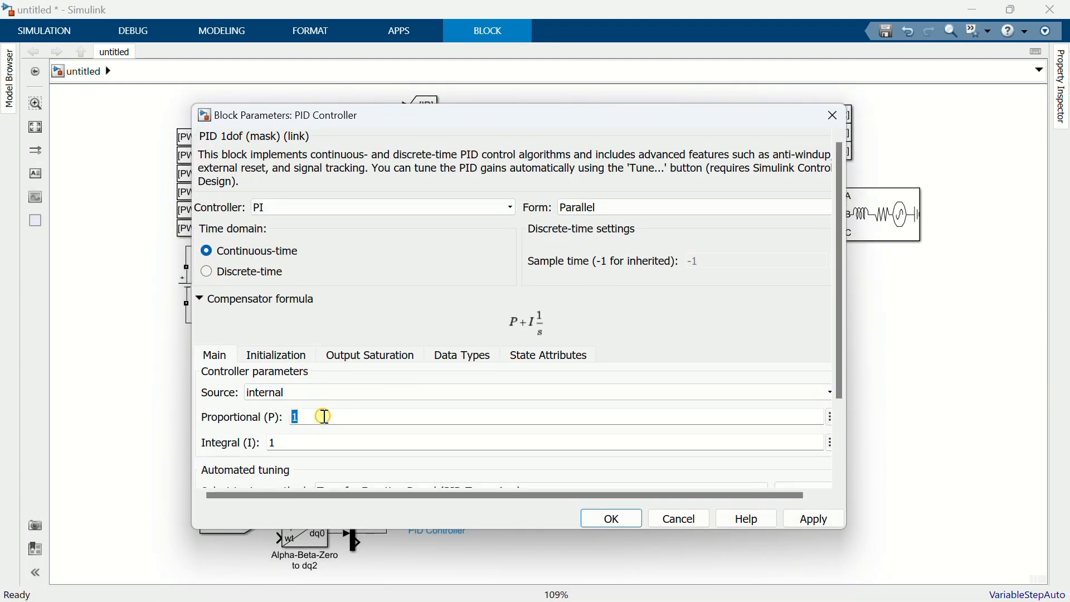
text(10)
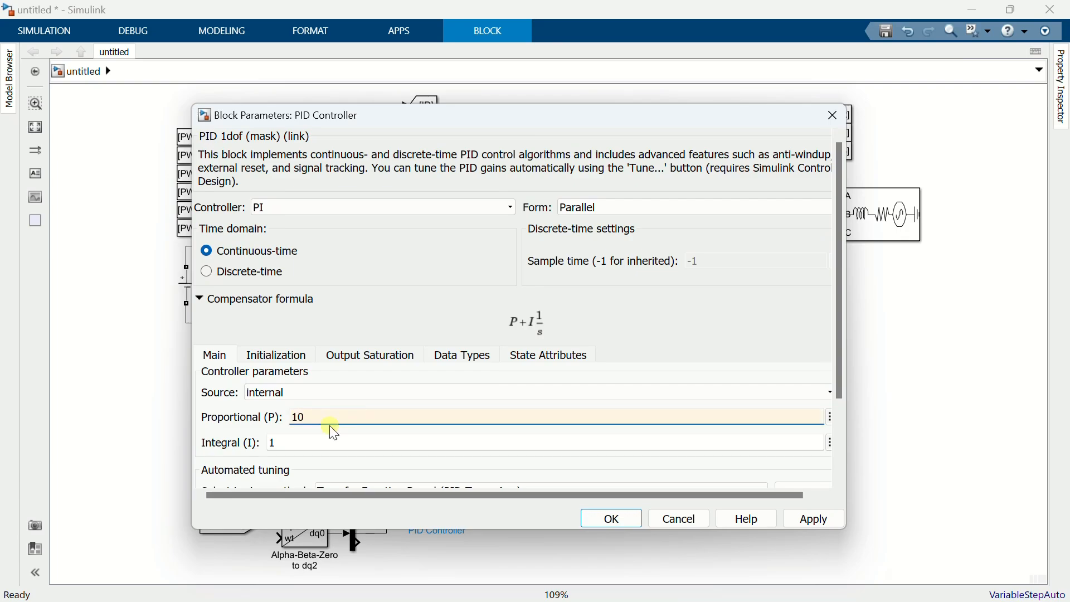
click(335, 438)
text(5000)
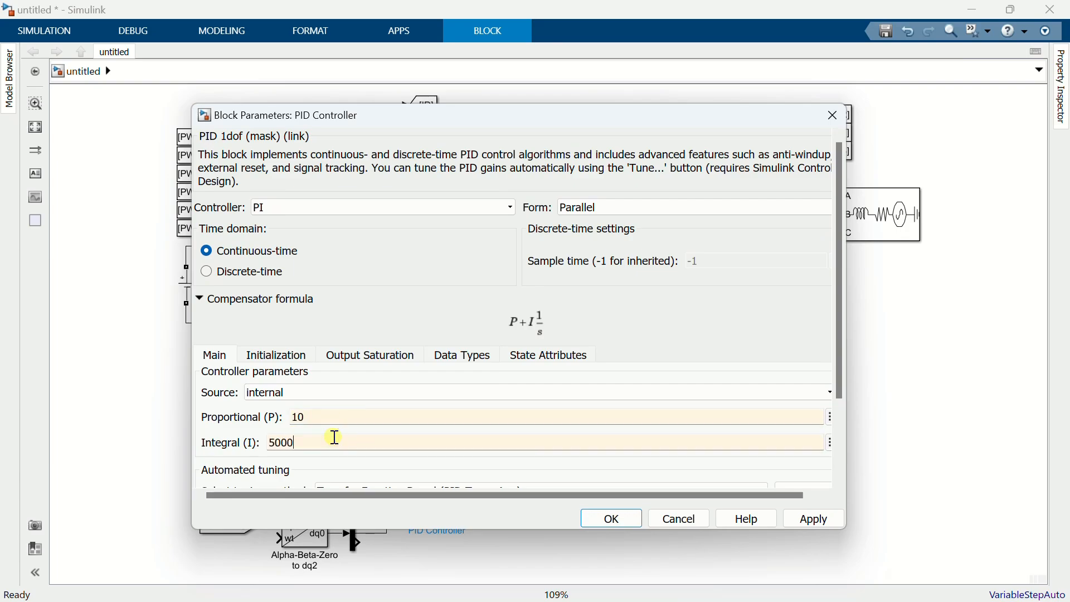
text(0)
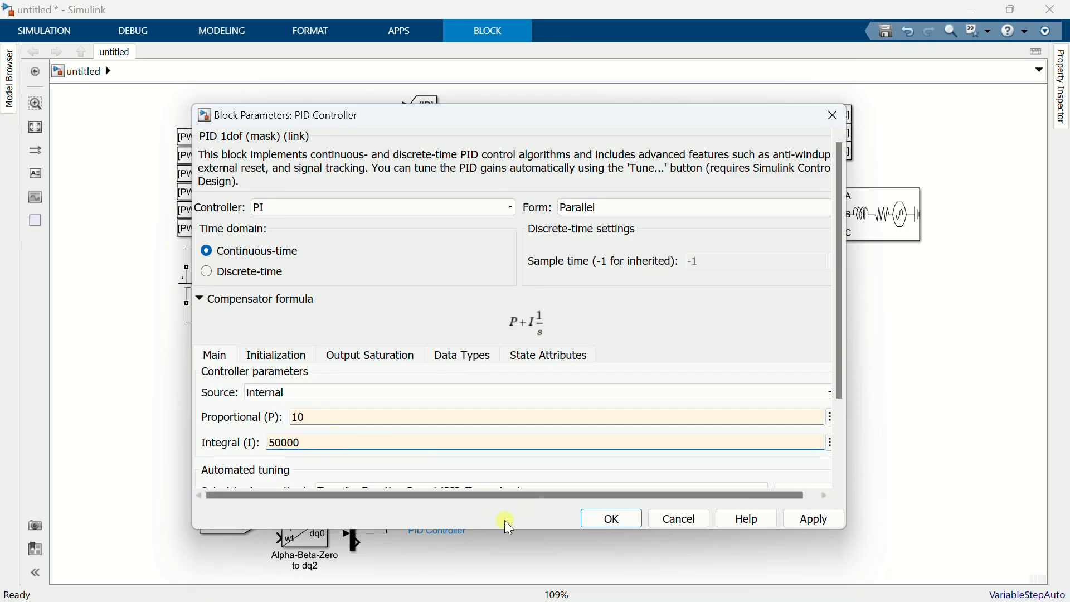
click(595, 517)
Add an Integrator block connected to the output of the PI controller.
double_click(517, 505)
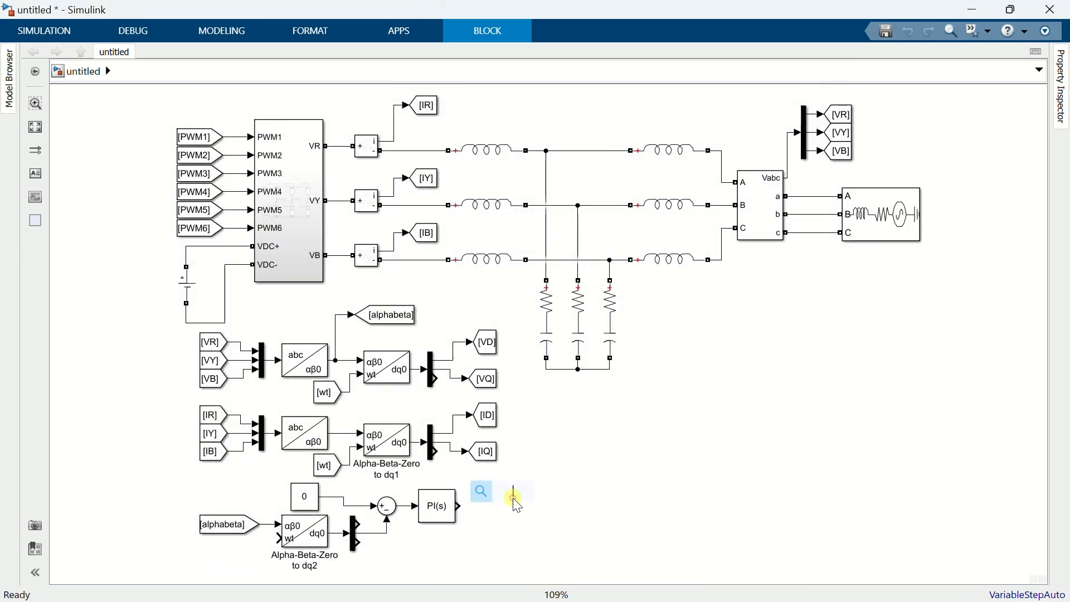
text(integr)
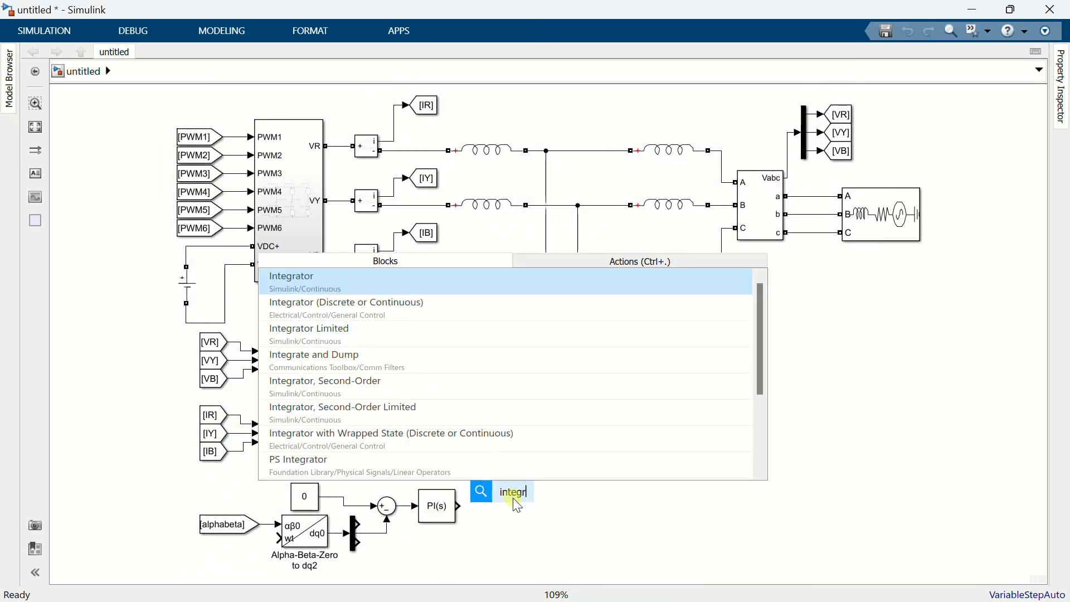
key(Return)
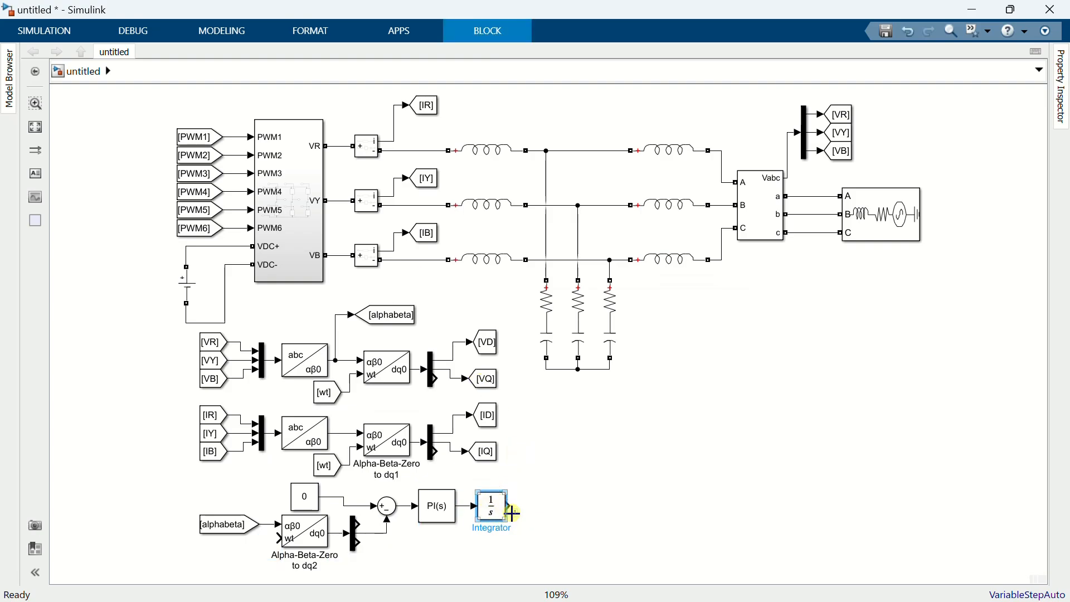
Feed the Integrator's output back to the wt input of Alpha-Beta-Zero to dq2 and tidy the feedback line beneath the blocks.
drag(511, 513, 284, 541)
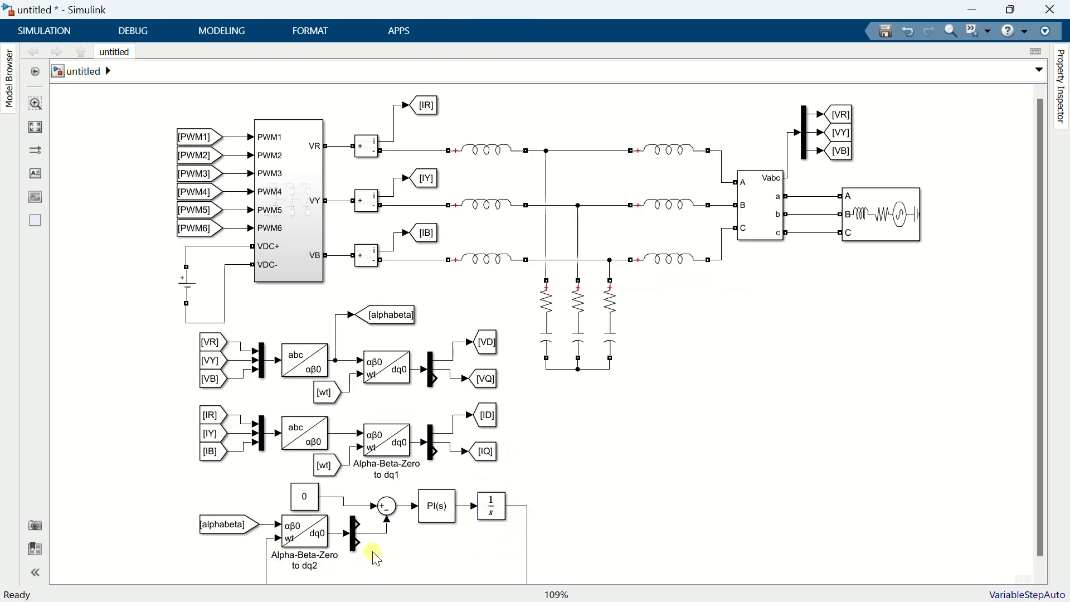
click(39, 127)
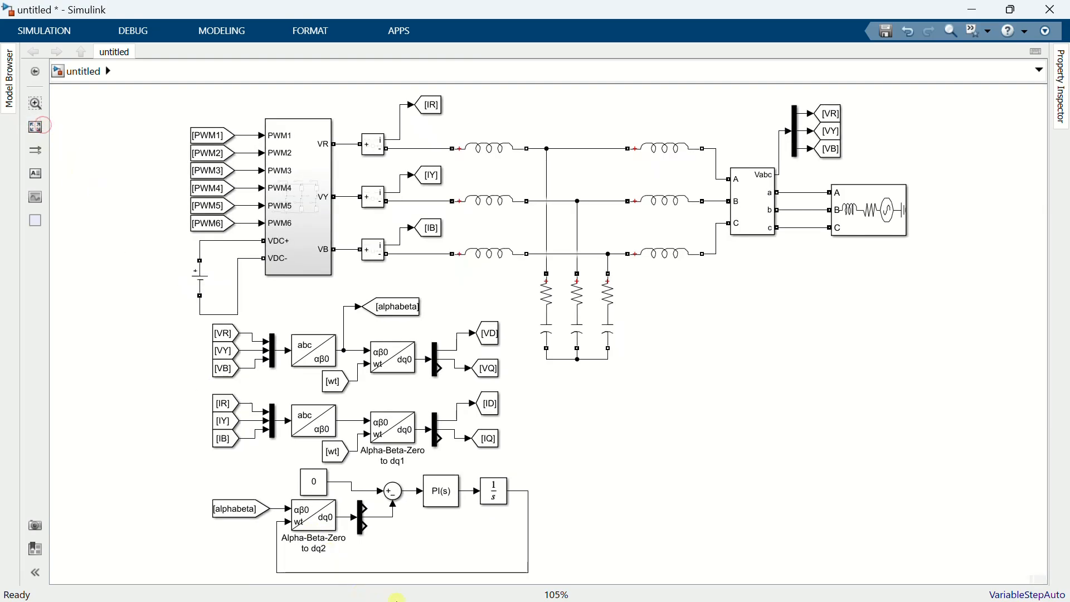
drag(424, 573, 424, 559)
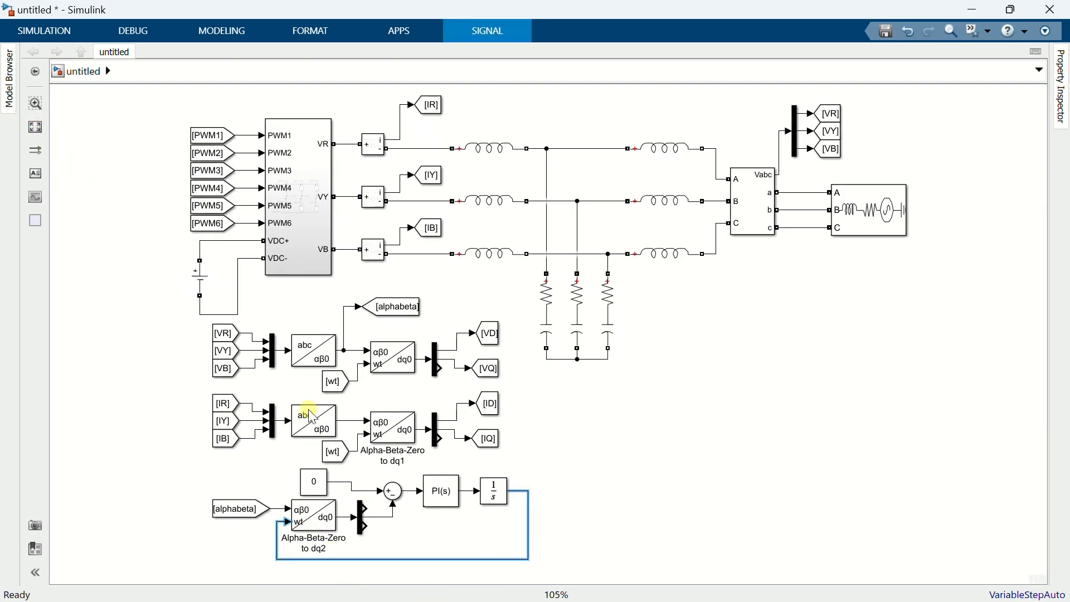
click(34, 127)
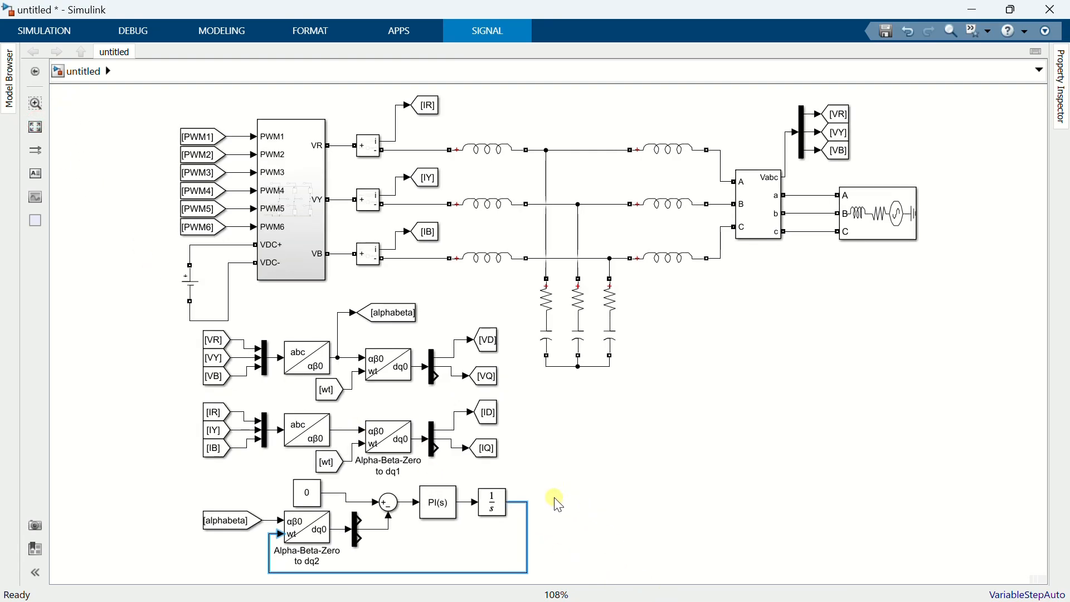
Add a Goto block branched from the Integrator's output and set its tag to wt.
double_click(555, 498)
text(got)
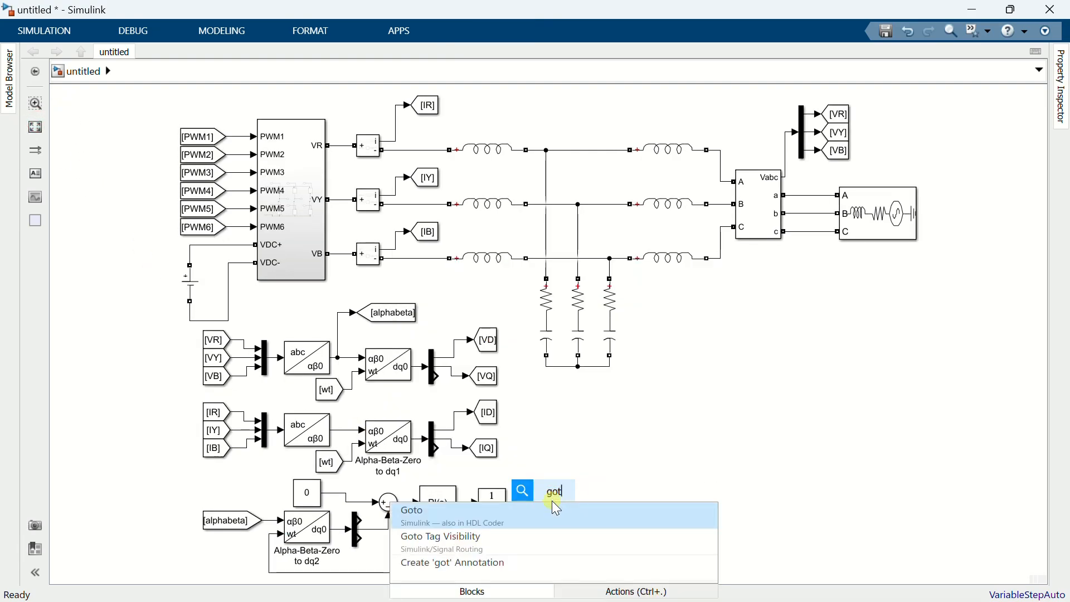
click(553, 513)
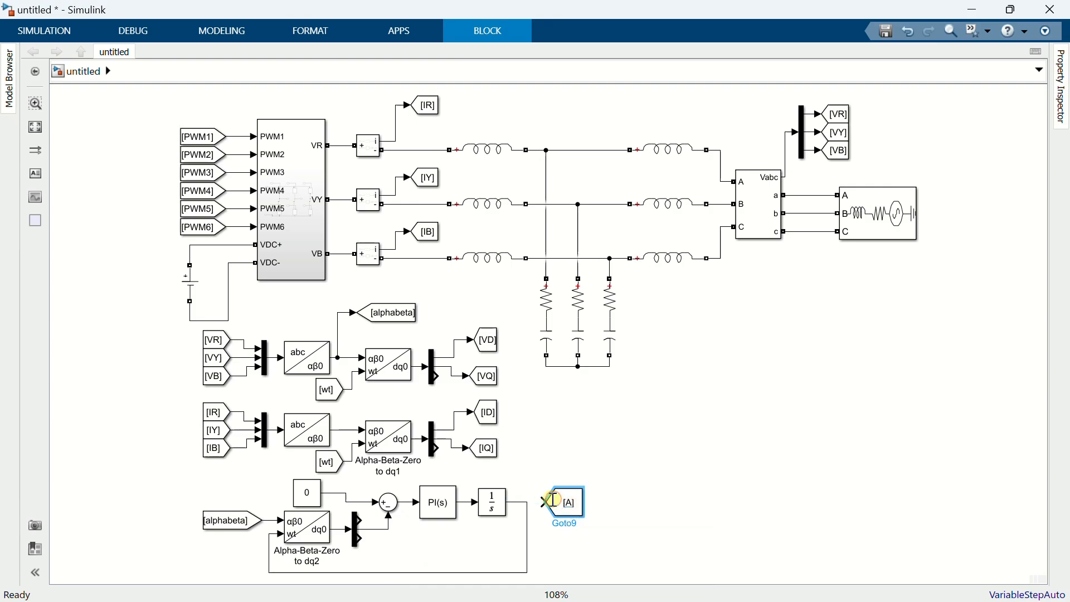
drag(543, 504, 527, 502)
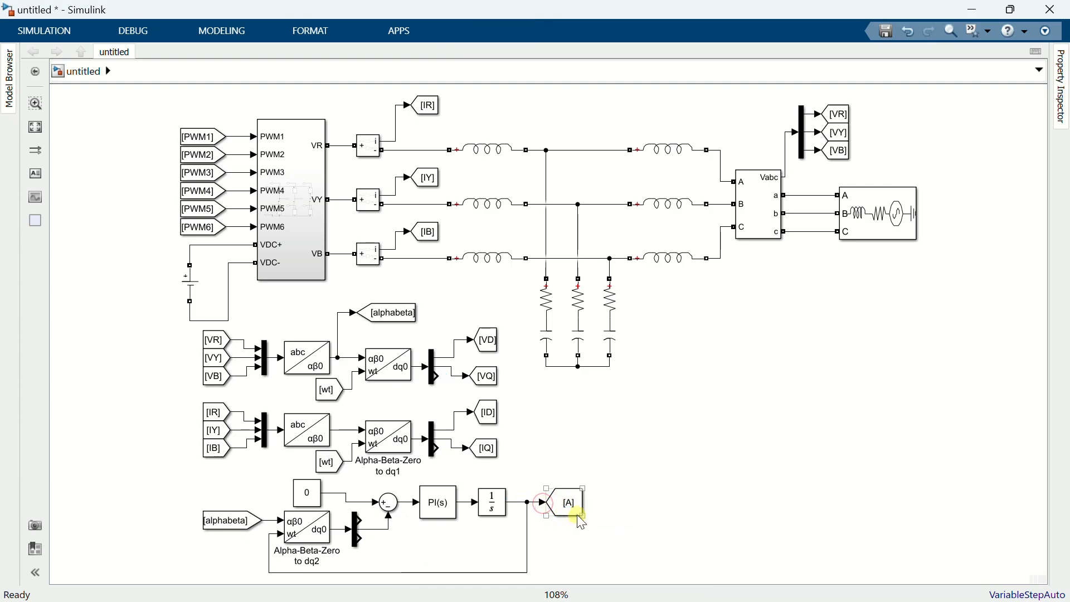
double_click(578, 518)
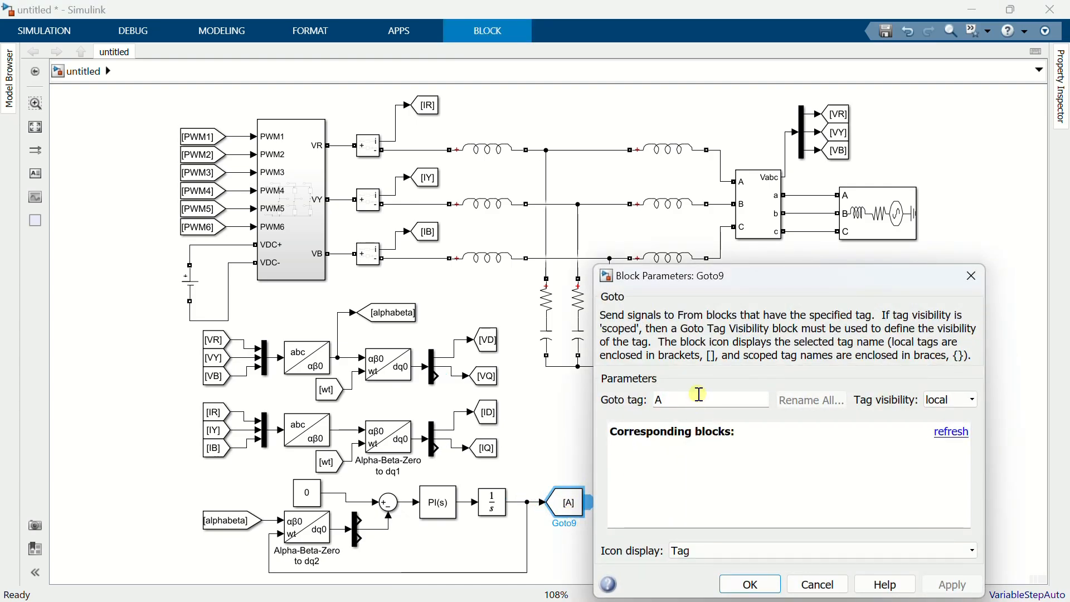
text(wt)
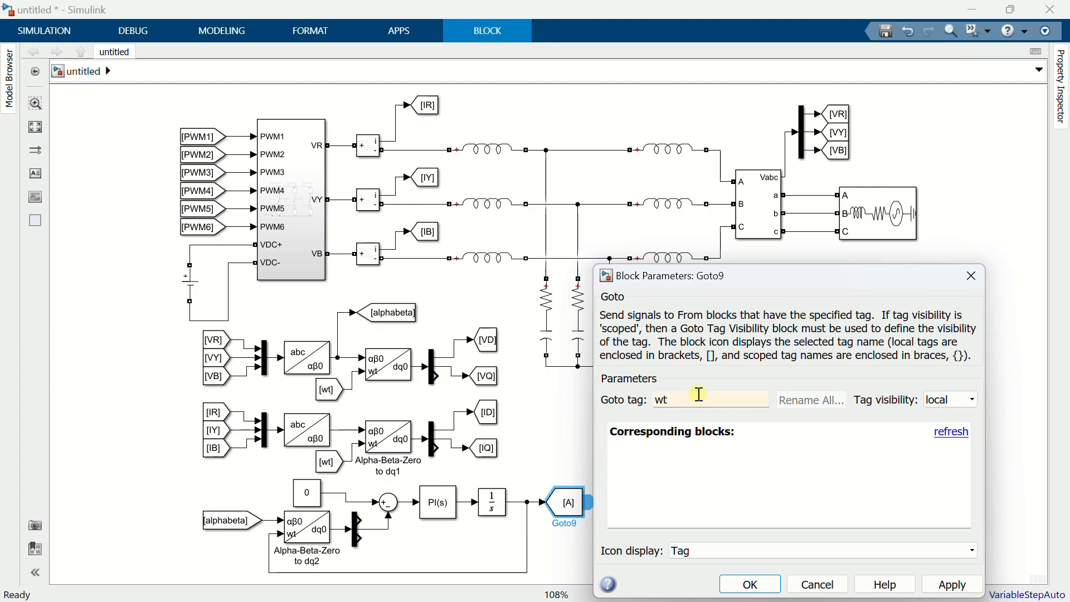
click(748, 583)
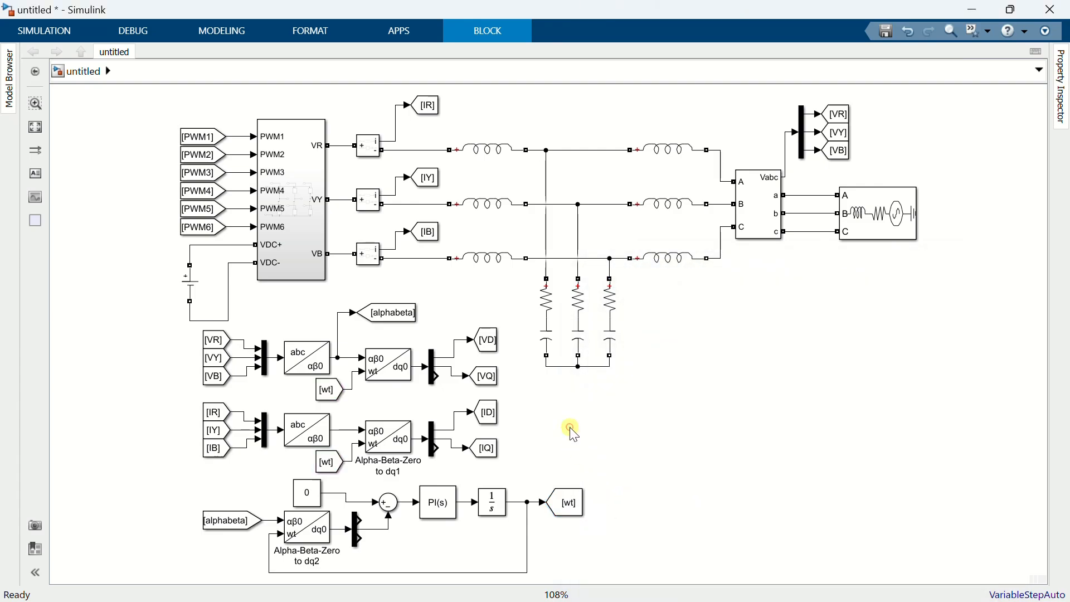
click(572, 431)
Set the inductance of the grid-side inductor in the uppermost phase to 1e-3 H.
click(663, 153)
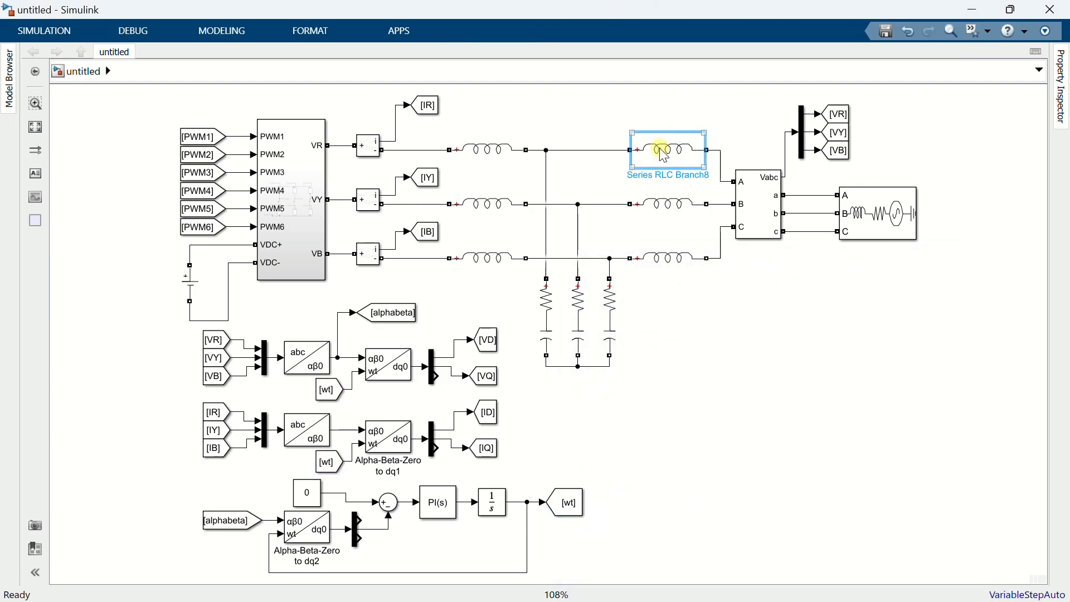
double_click(663, 153)
double_click(346, 162)
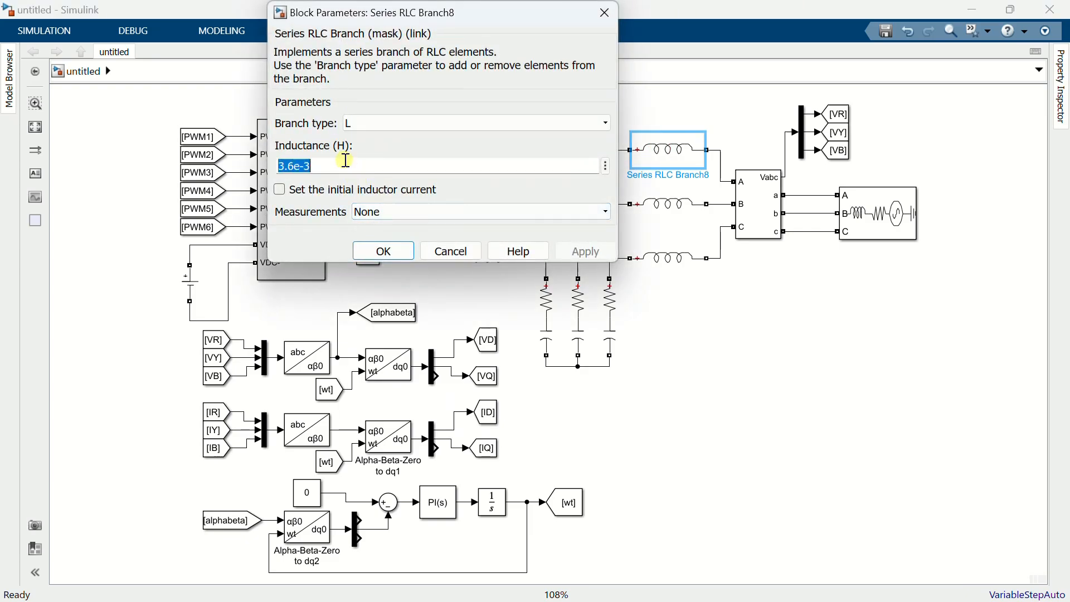
click(294, 162)
drag(291, 163, 278, 164)
text(1)
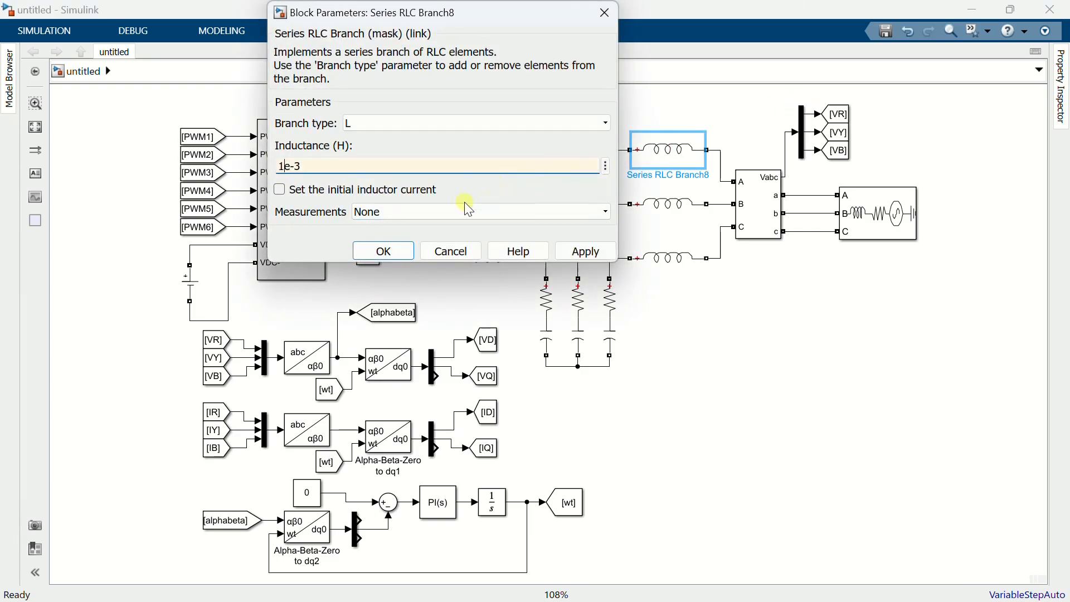
click(384, 251)
Set the inductance of the grid-side inductor in the middle phase to 1e-3 H.
double_click(674, 205)
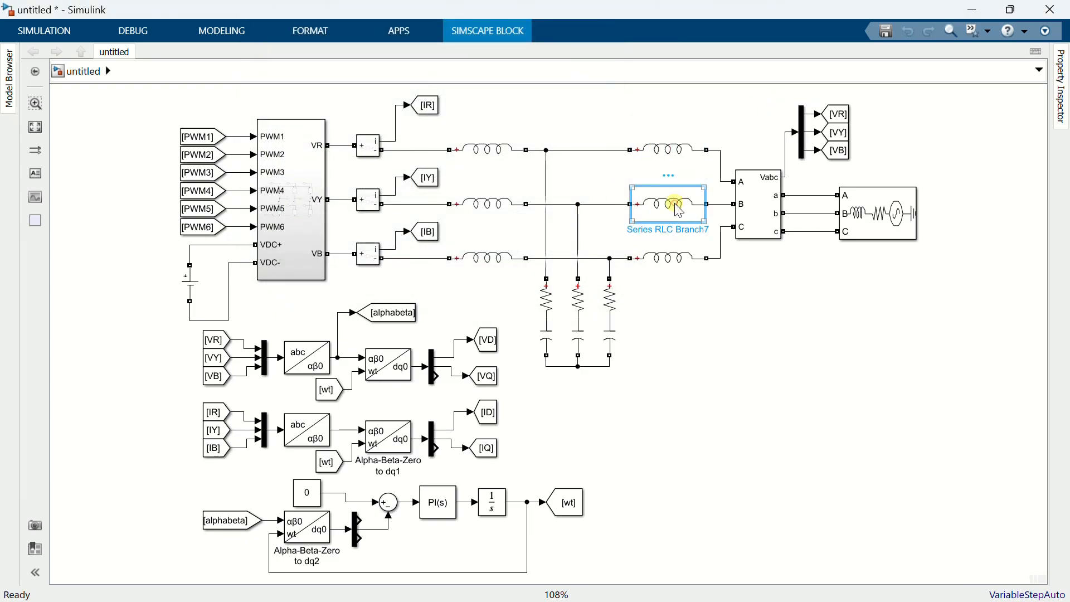
drag(413, 223, 314, 222)
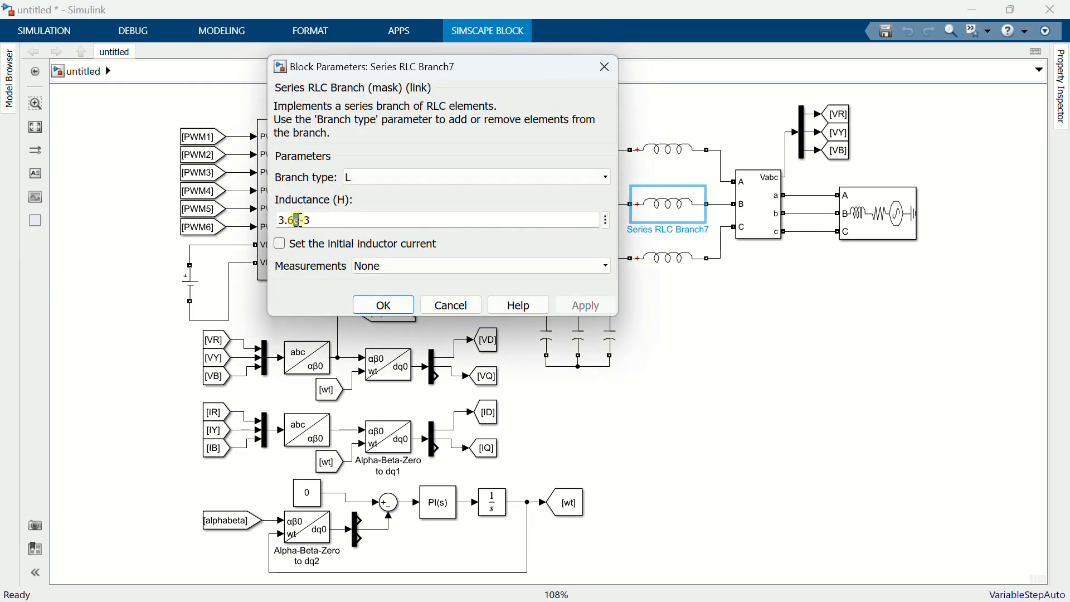
text(1e)
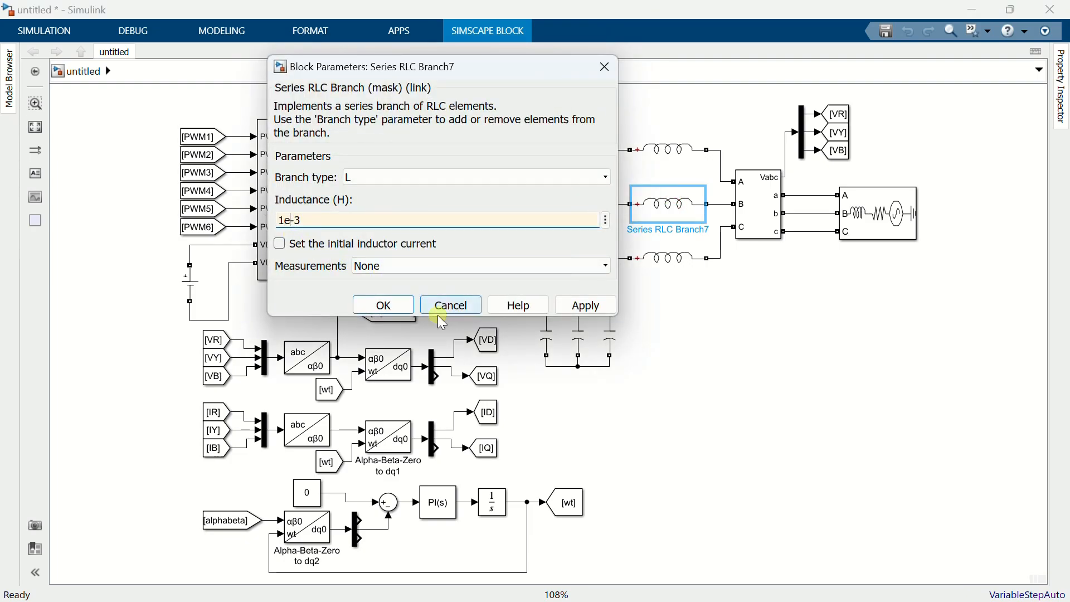
click(383, 304)
Set the inductance of the grid-side inductor in the lowest phase to 1e-3 H.
double_click(669, 261)
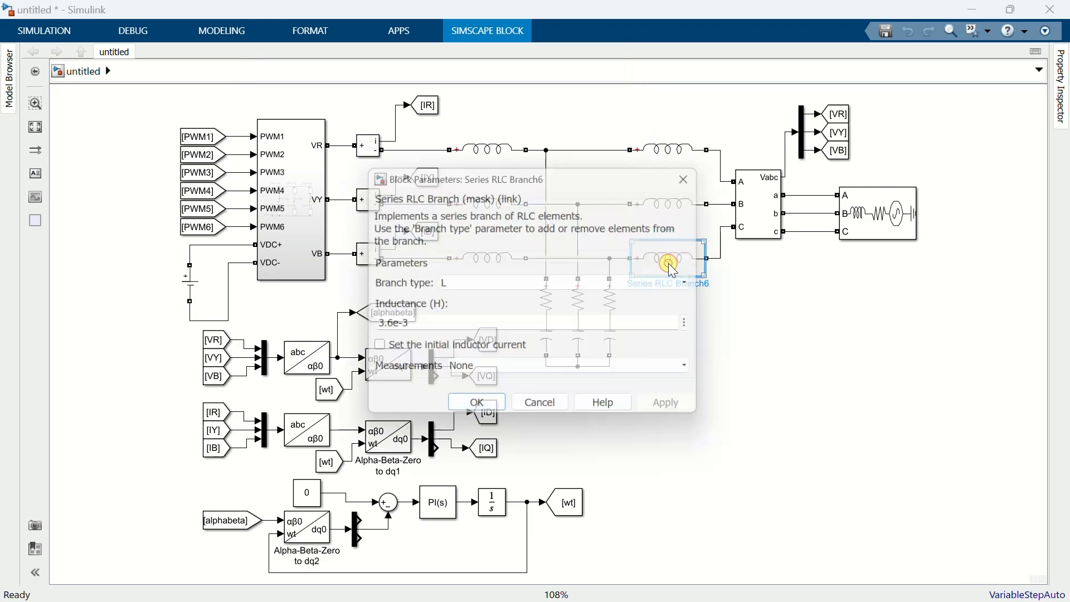
click(412, 270)
drag(296, 273, 270, 273)
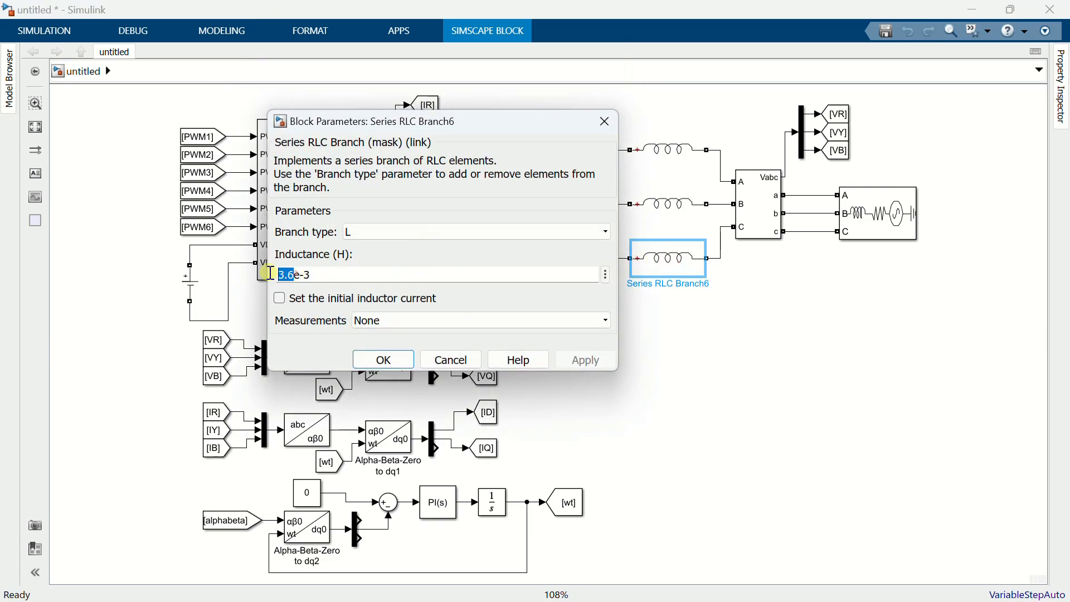
text(1)
click(403, 359)
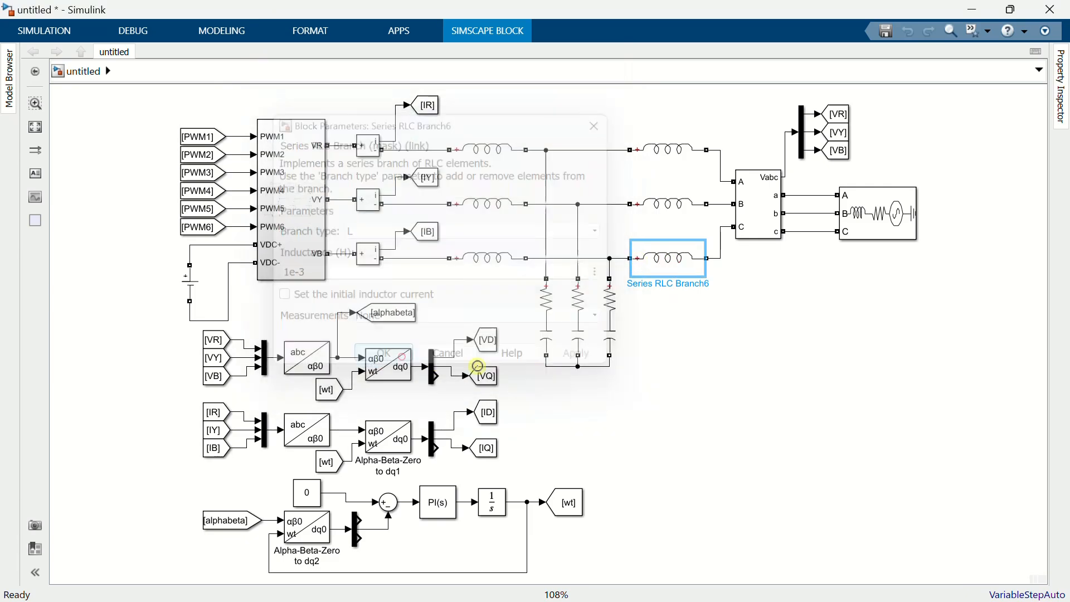
Add a Constant block beside the filter capacitors and set its value to -40.
click(680, 320)
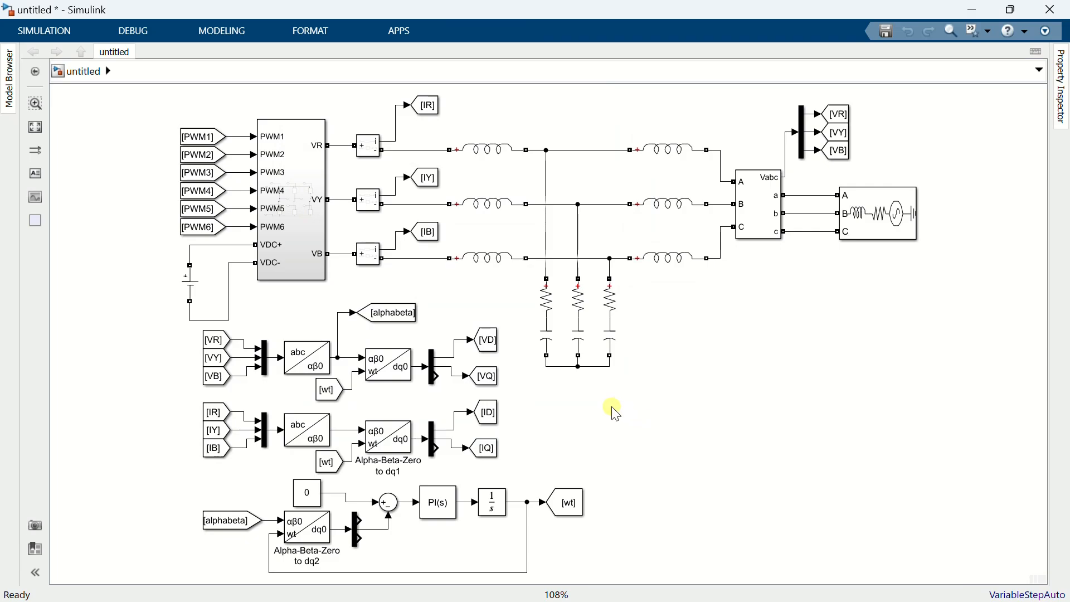
double_click(638, 326)
text(co)
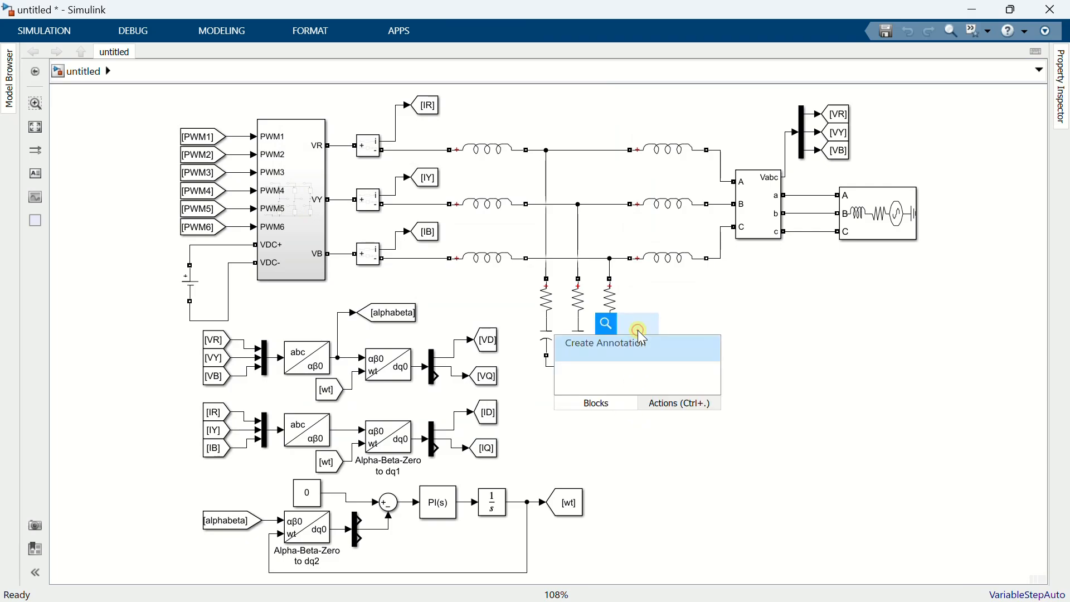
text(n)
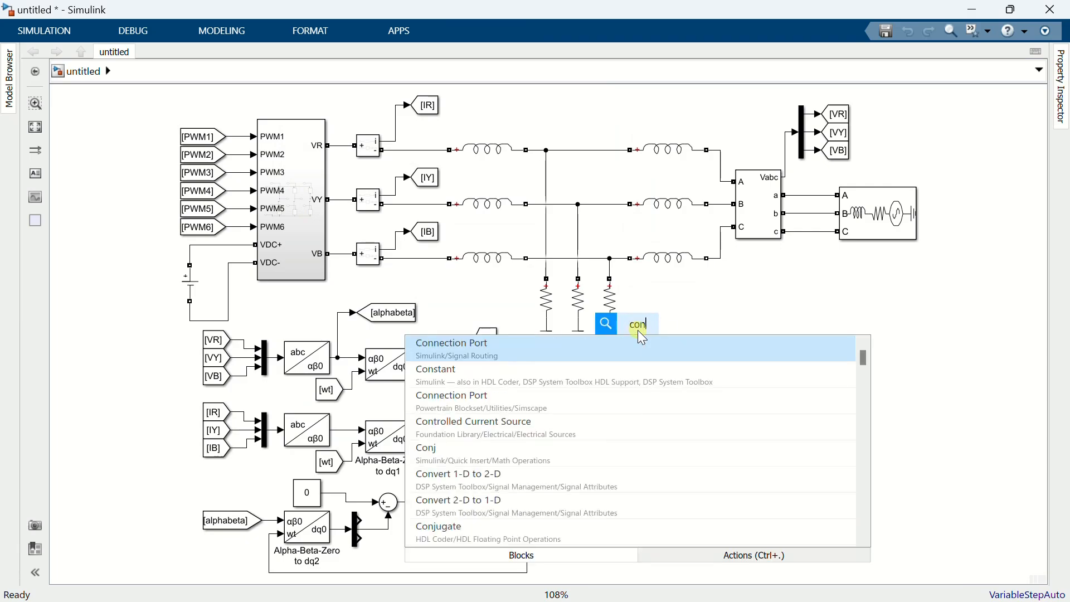
click(563, 383)
drag(646, 330, 645, 313)
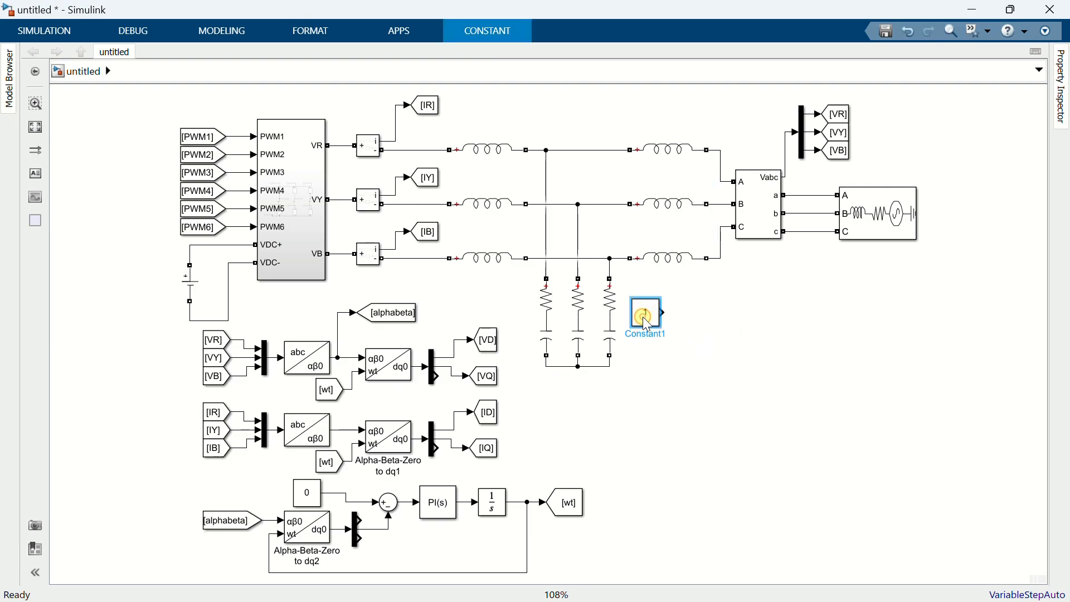
double_click(646, 315)
click(685, 322)
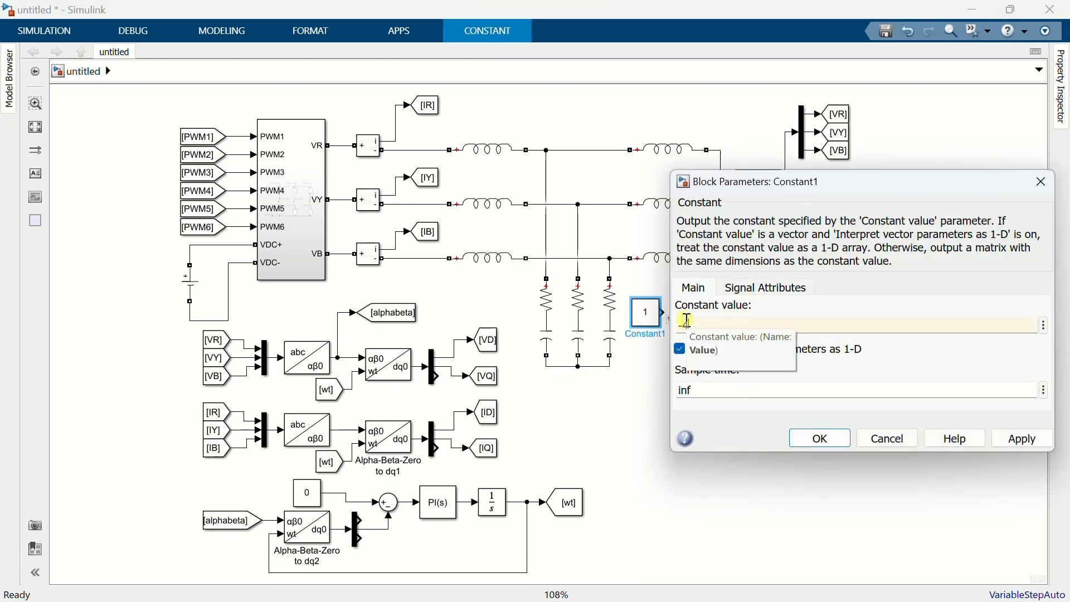
text(-40)
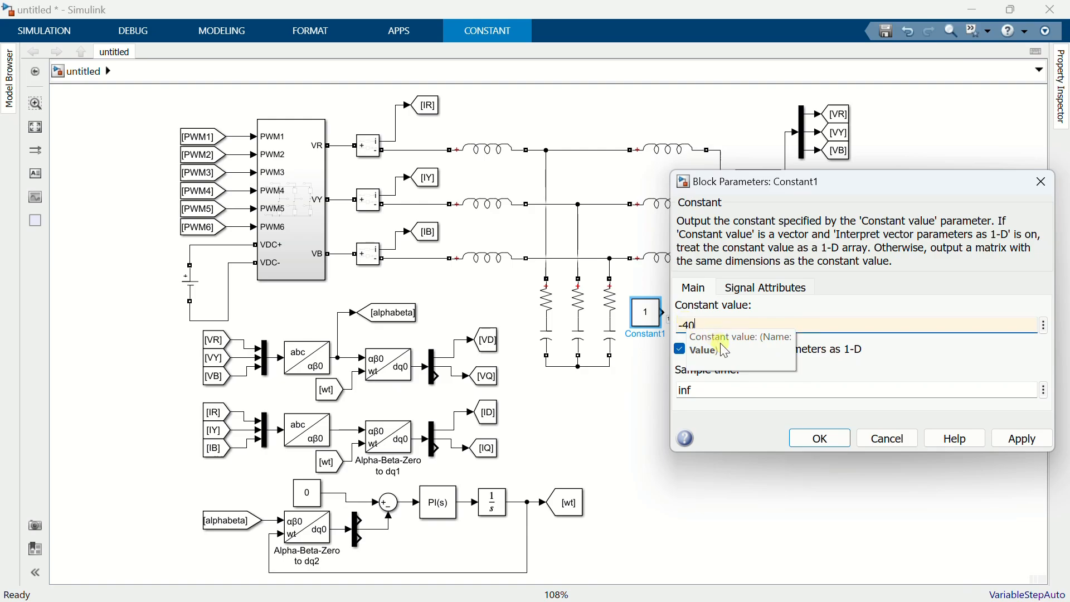
click(834, 436)
Add a Sum block connected to the -40 constant's output and set its list of signs to |+-.
double_click(713, 341)
text(s)
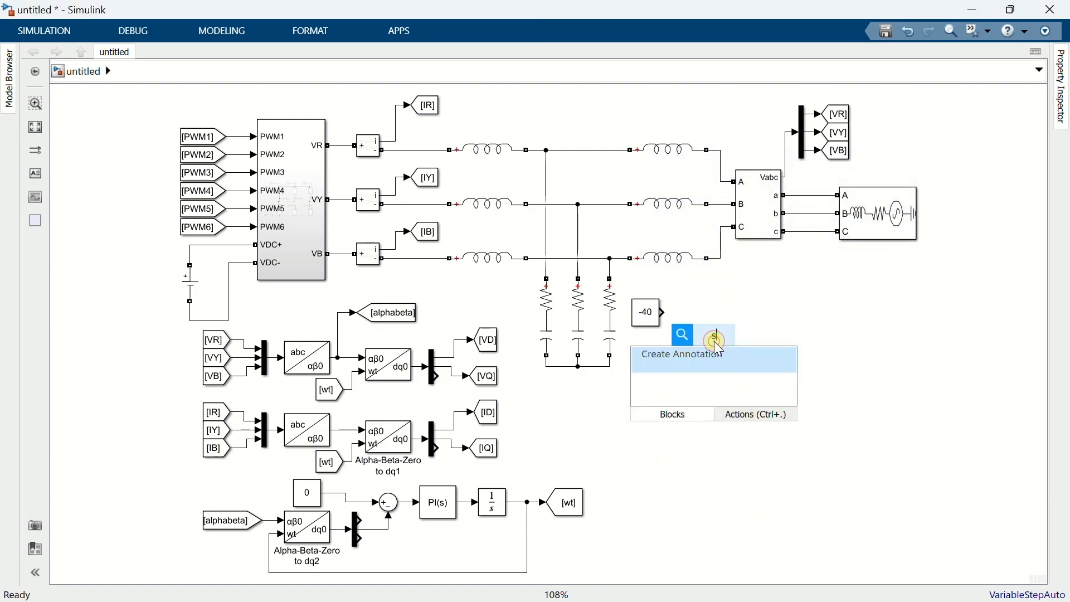
text(um)
click(734, 362)
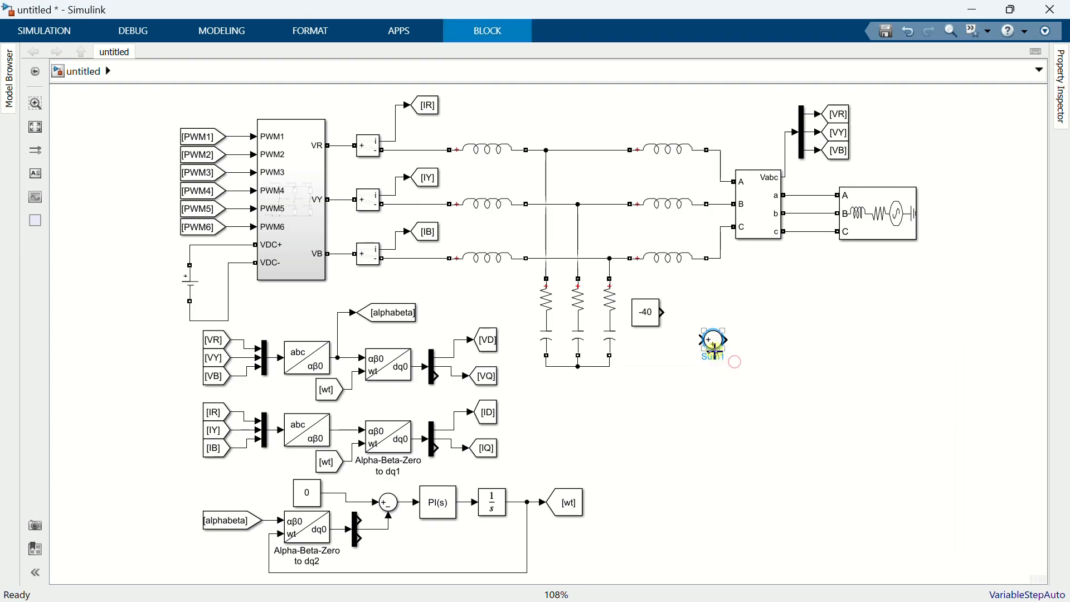
drag(714, 349, 696, 322)
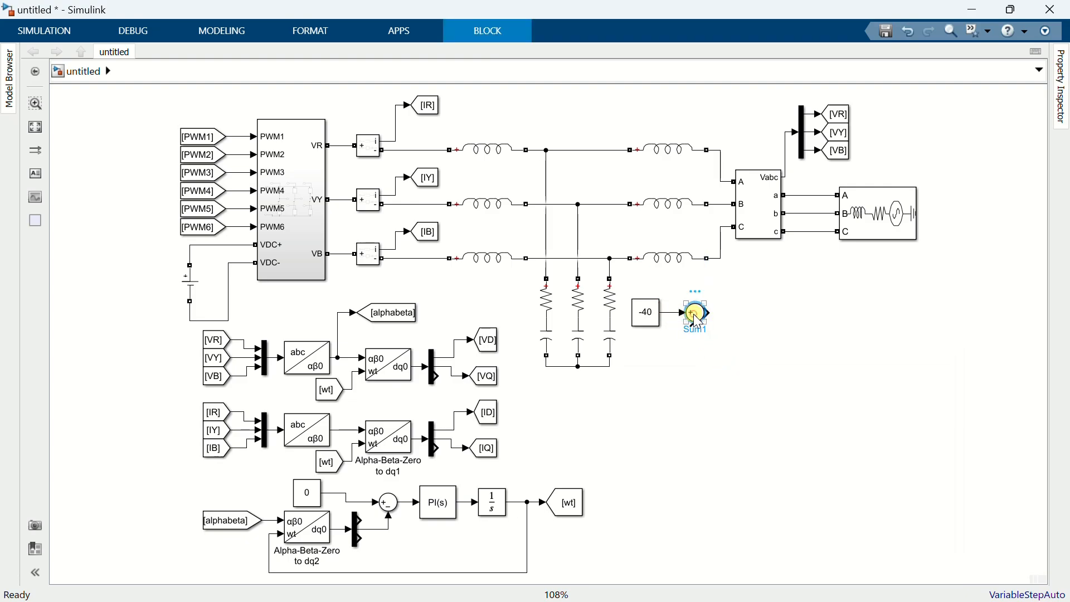
double_click(693, 314)
triple_click(548, 325)
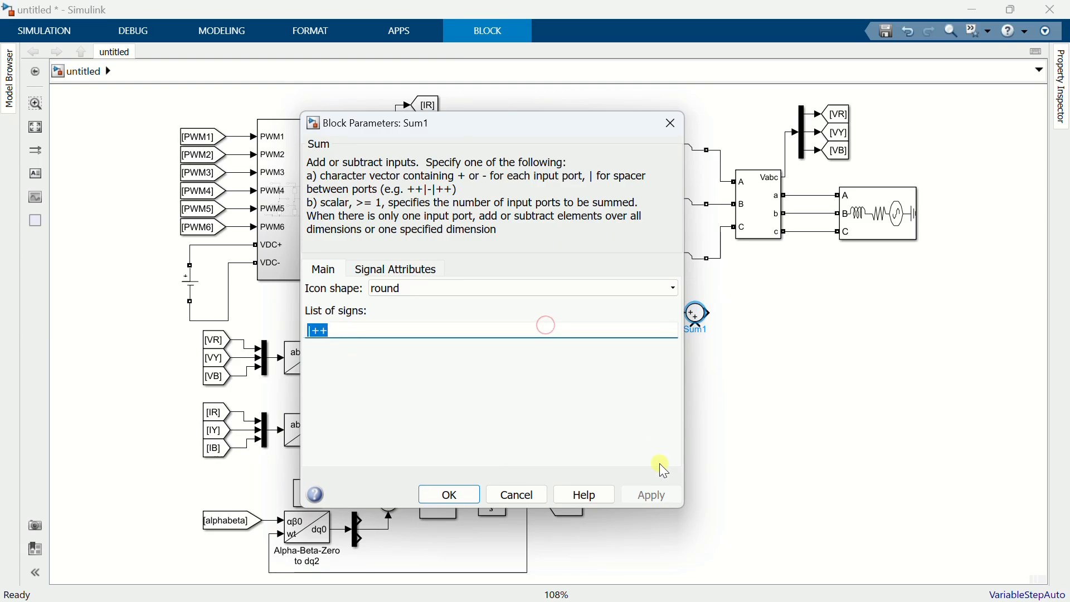
text(|+-)
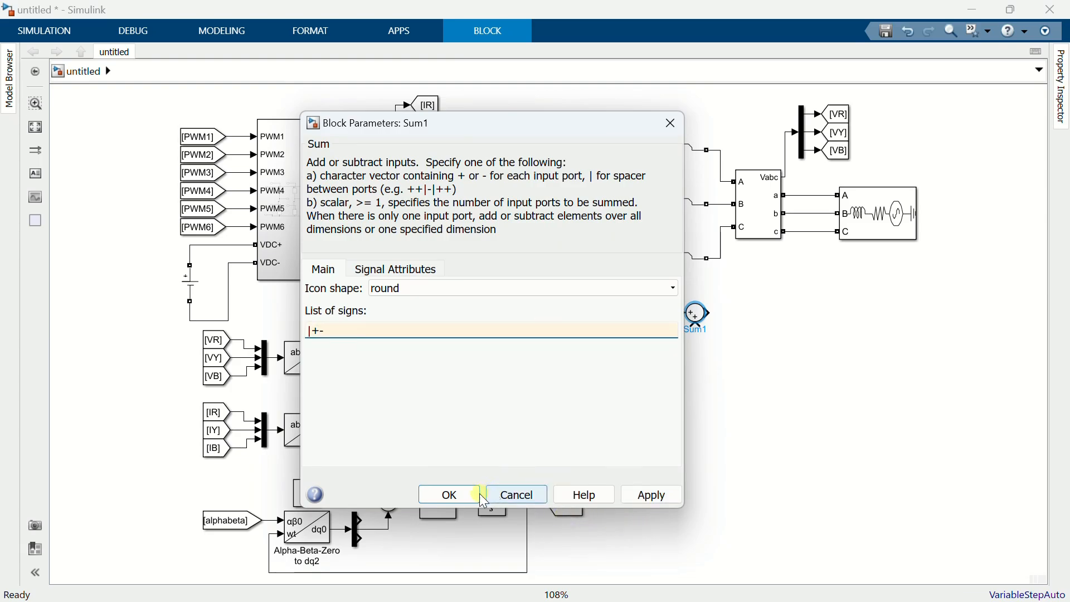
click(452, 495)
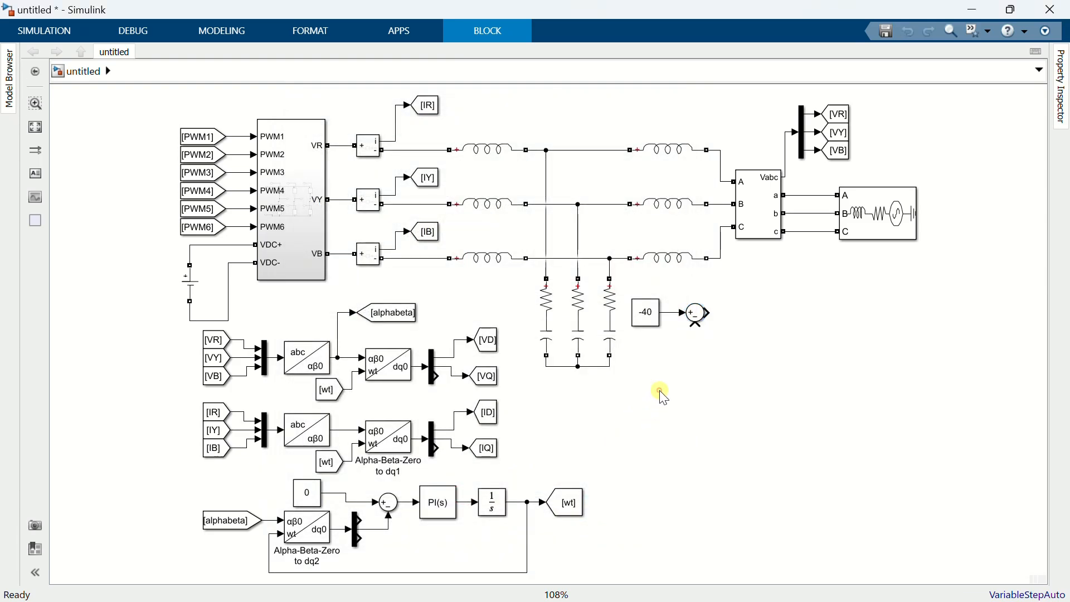
Place an ID From block beneath the -40 constant and connect it to the Sum's minus input.
click(659, 392)
click(490, 414)
mouse_move(500, 410)
mouse_down()
mouse_move(667, 357)
mouse_move(662, 349)
mouse_move(695, 326)
mouse_move(653, 340)
mouse_up()
click(709, 359)
Add a PID Controller block connected to the output of the Sum that subtracts ID from -40.
double_click(715, 333)
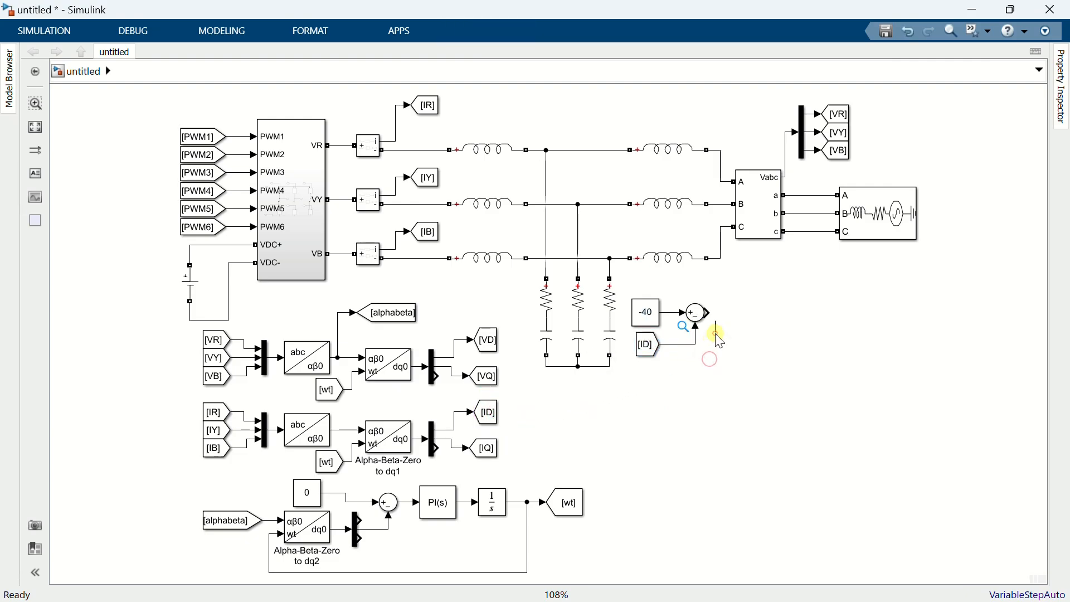
text(pid)
key(Return)
drag(721, 334, 746, 316)
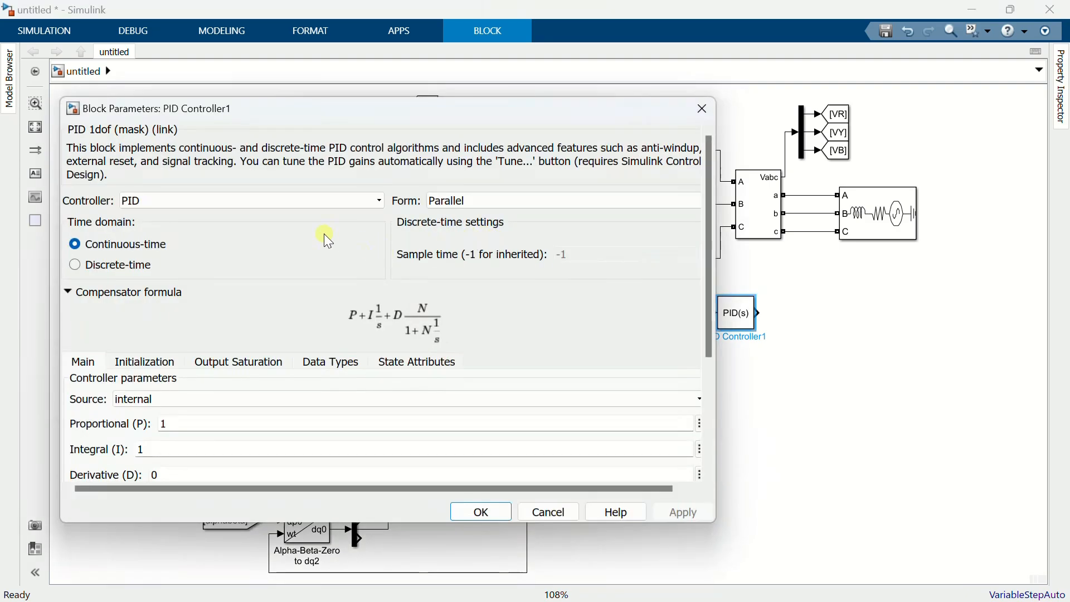
Change the new controller's type to PI with a proportional gain of 3.33 and an integral gain of 5000.
click(287, 201)
click(154, 228)
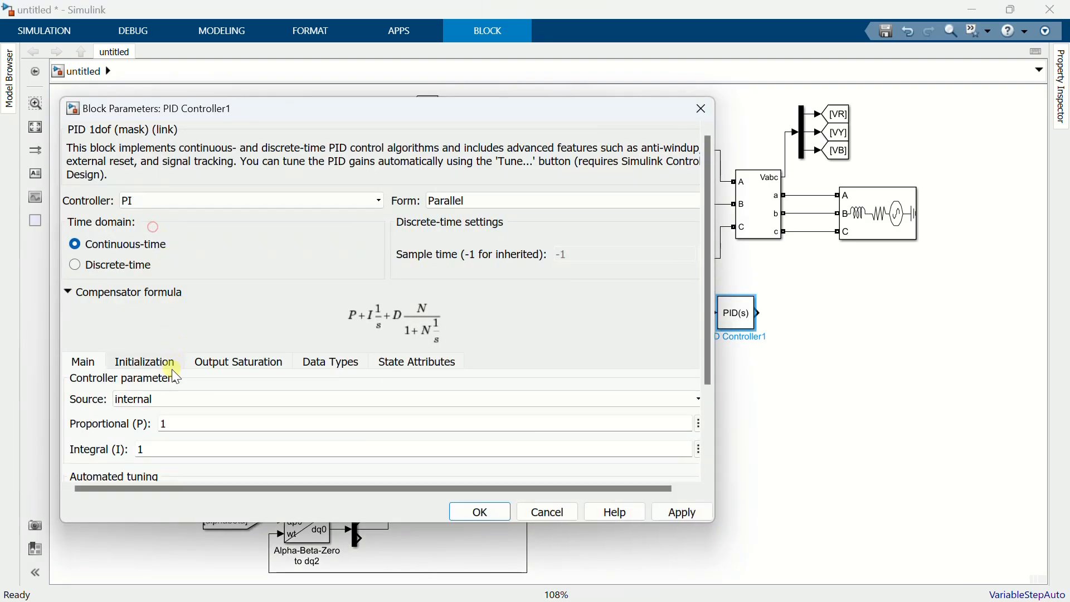
text(3.33)
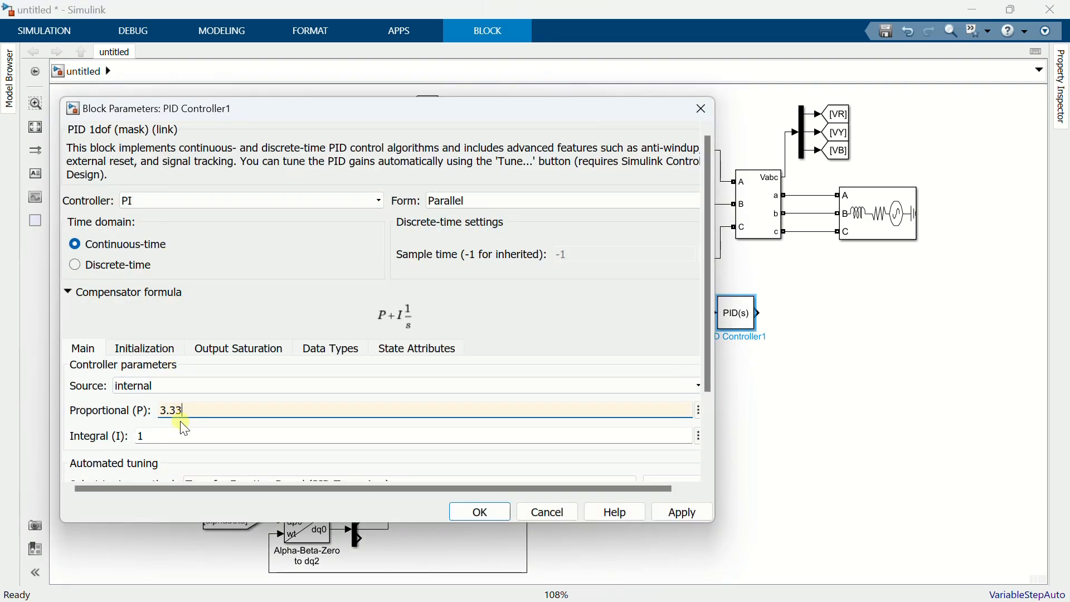
click(181, 424)
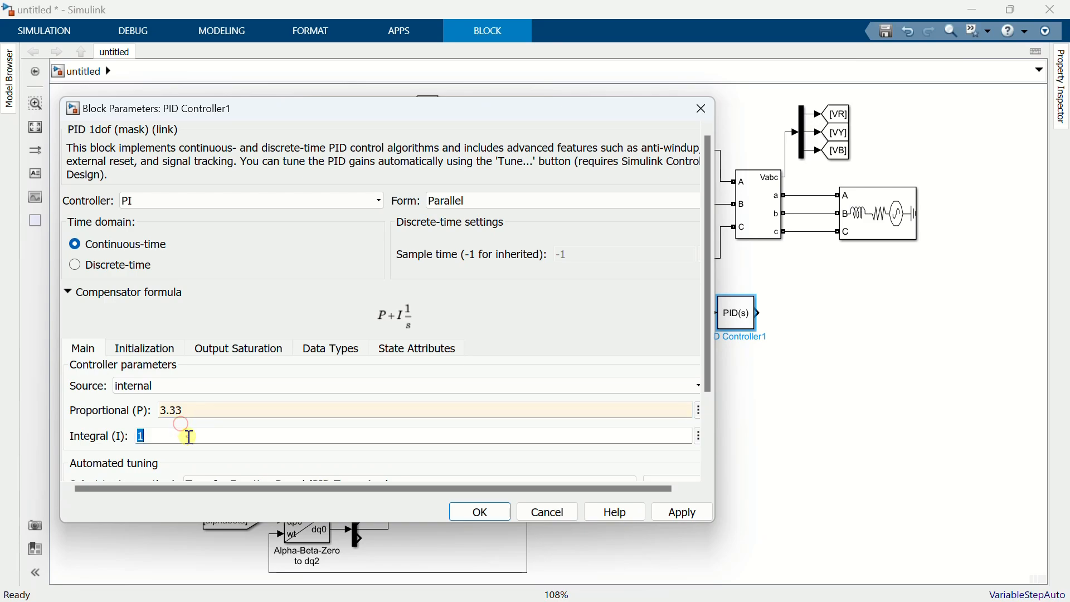
text(5000)
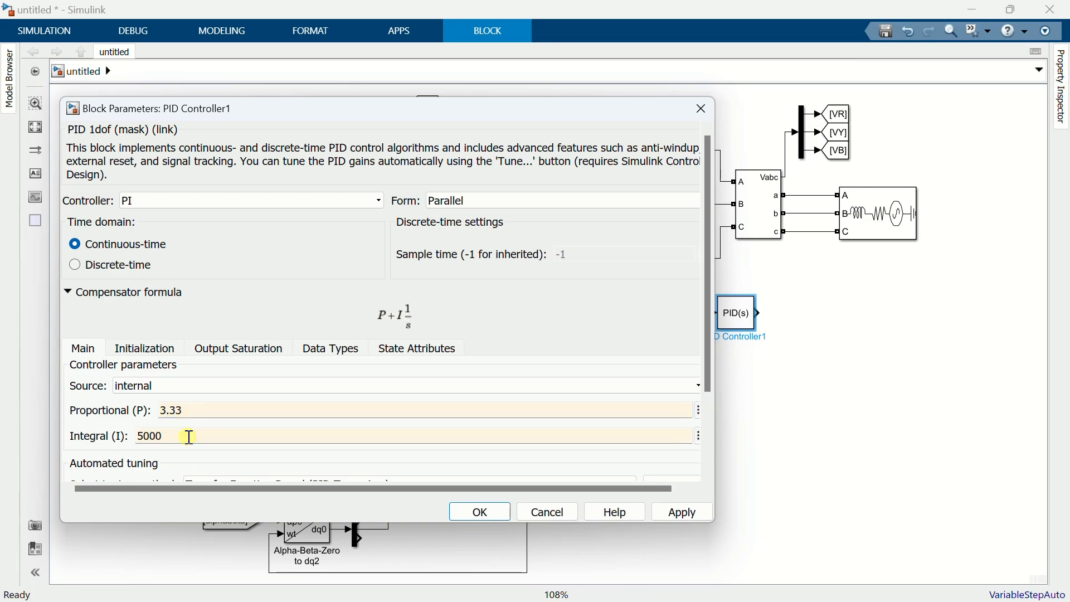
click(482, 512)
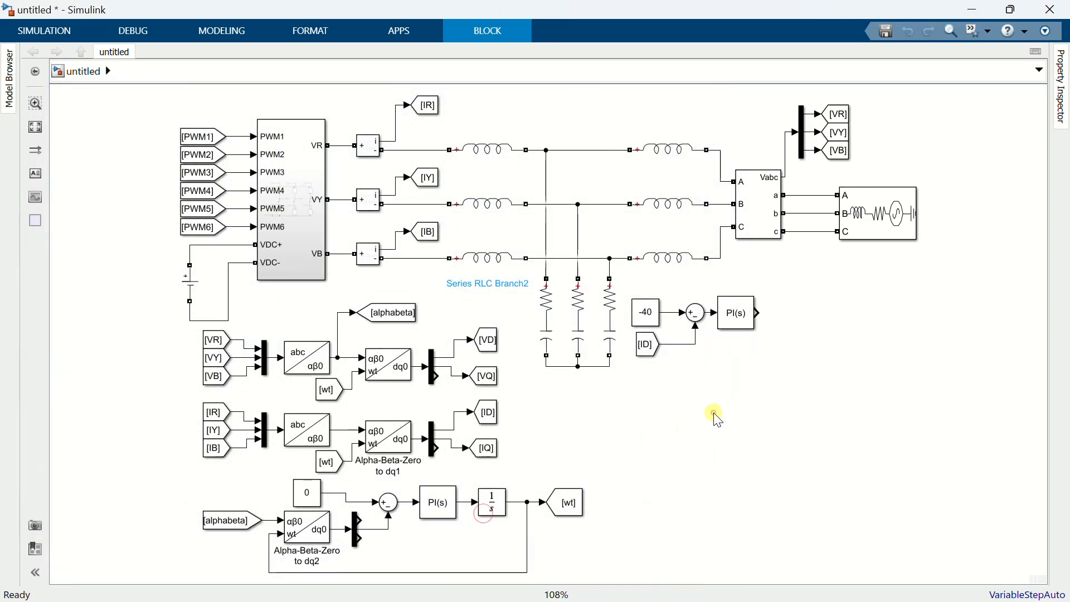
Move the new PI controller slightly away from its Sum block and add another Sum block connected to its output.
drag(734, 327, 748, 331)
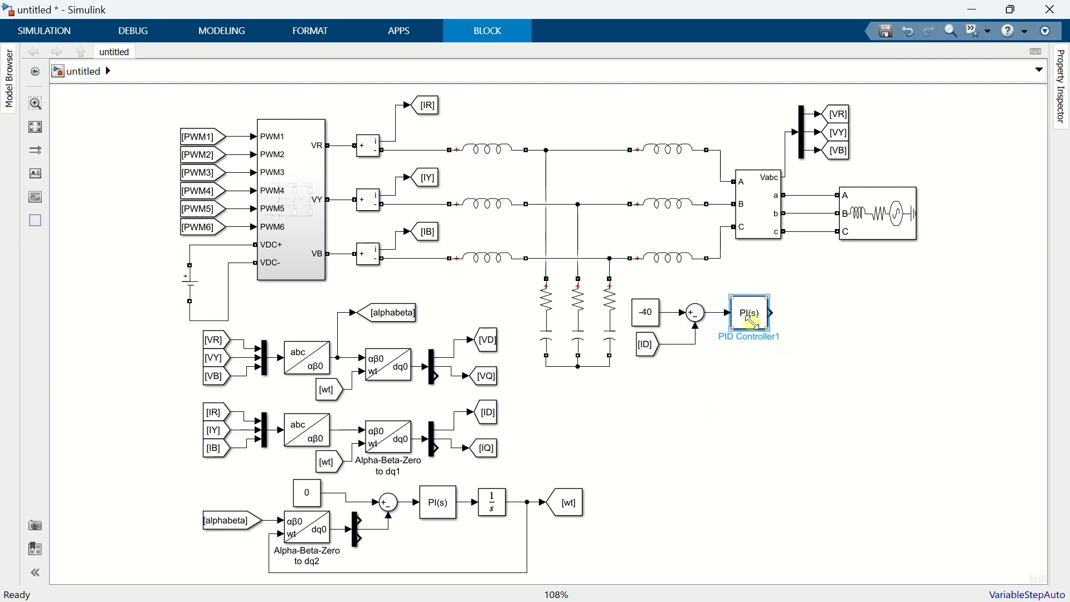
double_click(797, 309)
text(sum)
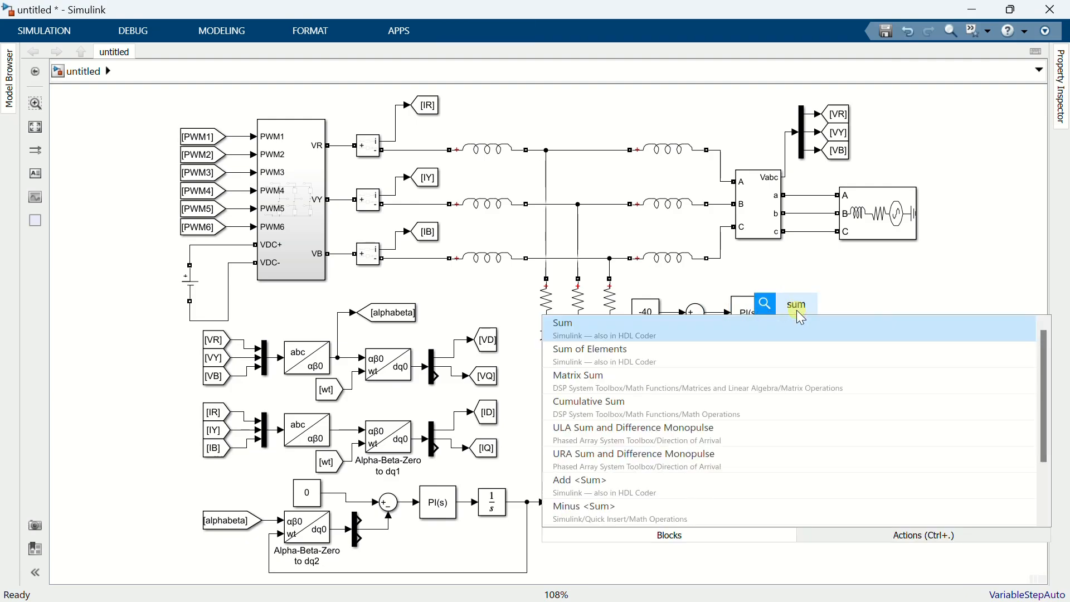
click(778, 330)
click(797, 320)
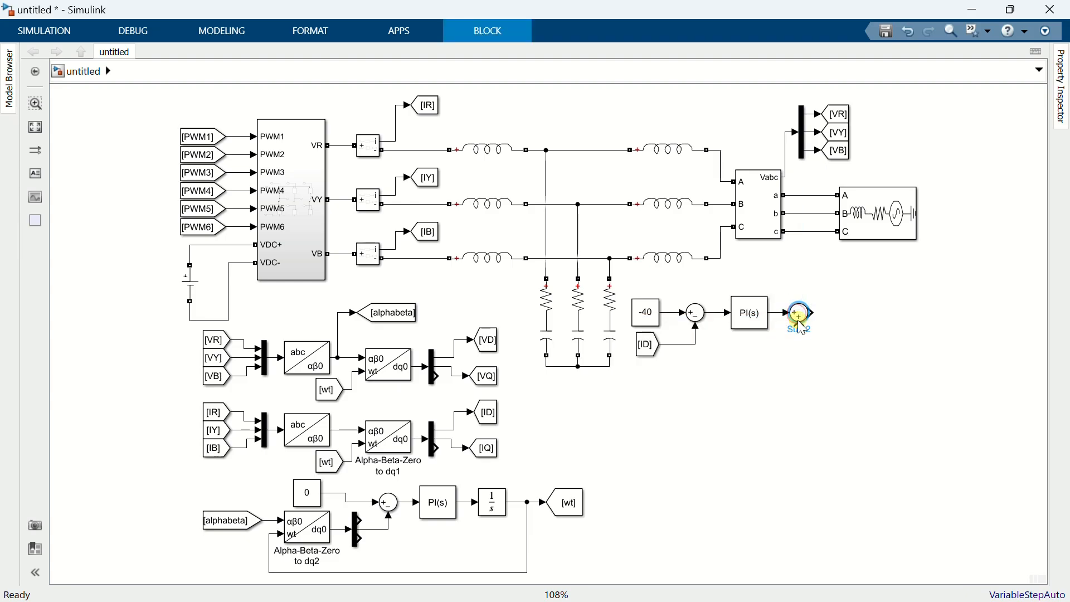
Add a Gain block beneath the PI controller and connect its output to the second input of the new Sum.
double_click(805, 351)
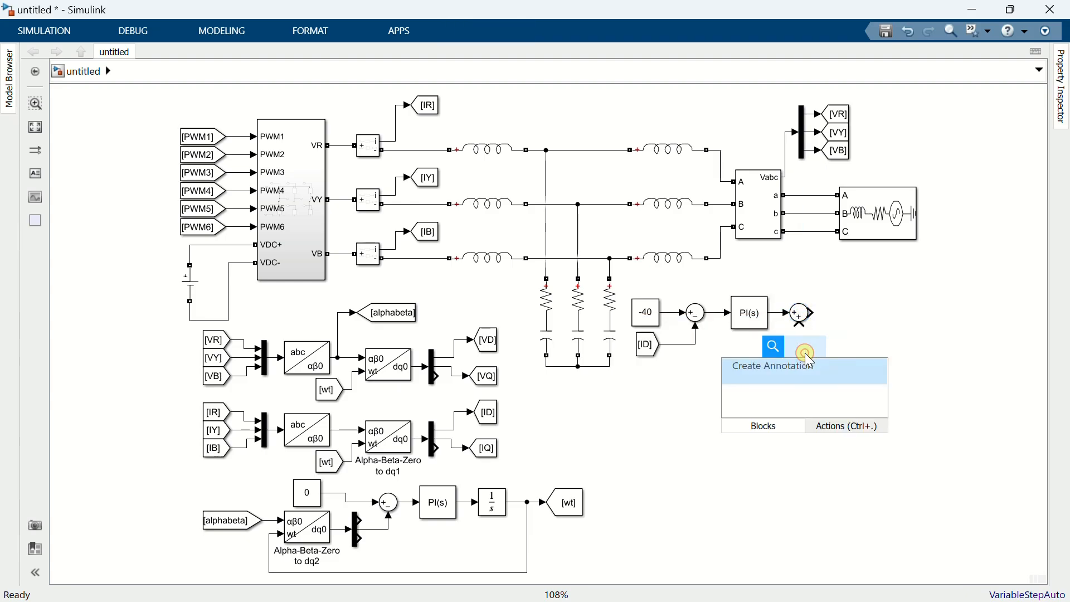
text(gain)
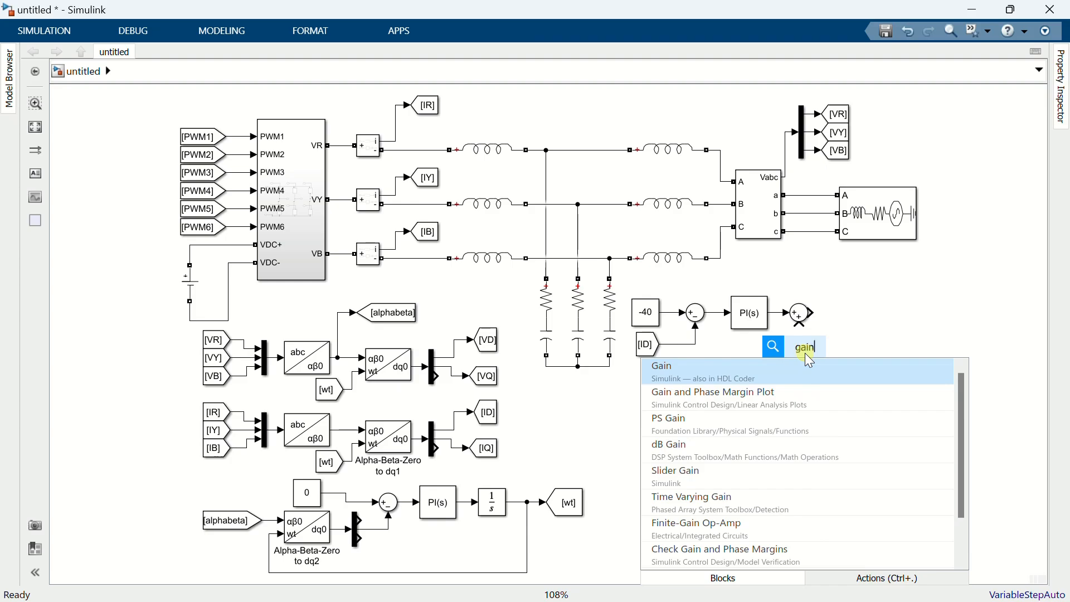
key(Return)
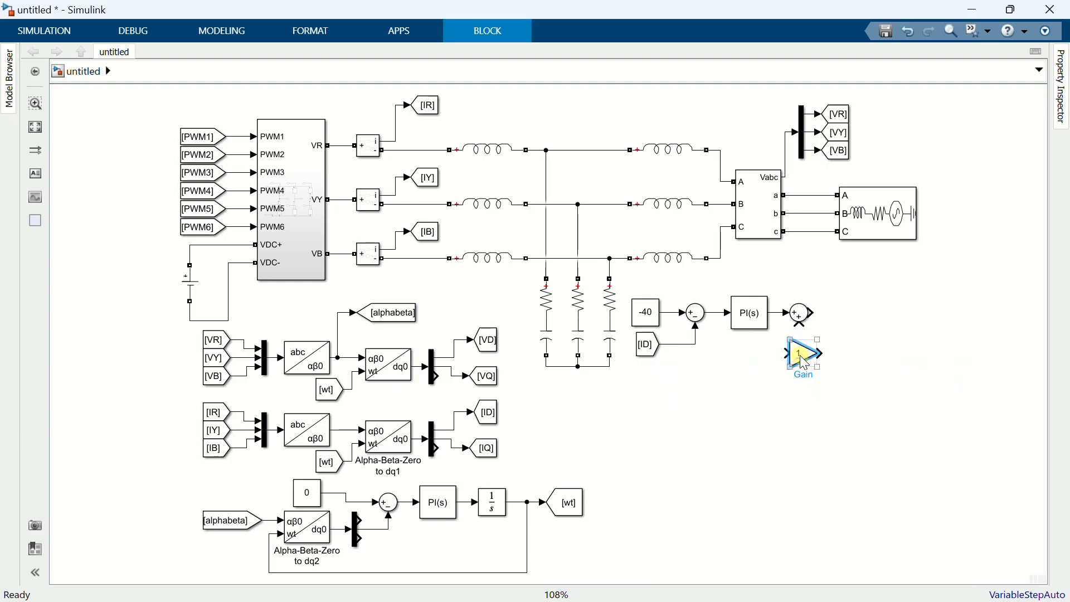
mouse_move(805, 362)
mouse_down()
mouse_move(777, 362)
mouse_move(802, 330)
mouse_up()
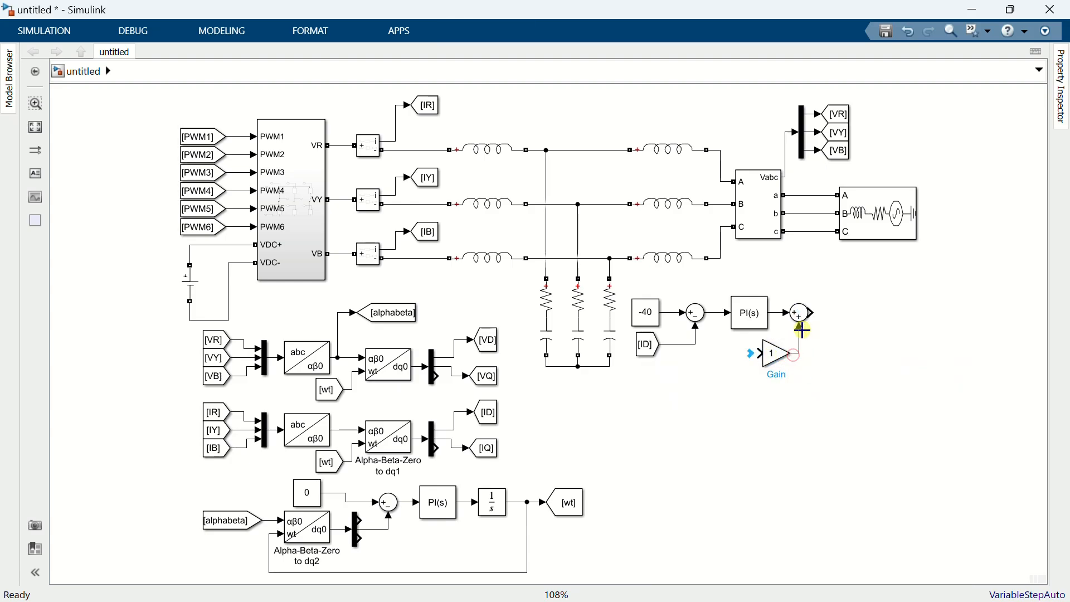
Set the new Gain block's gain to 2*pi*50*4.6e-6.
click(781, 359)
double_click(779, 361)
text(2*pi*5)
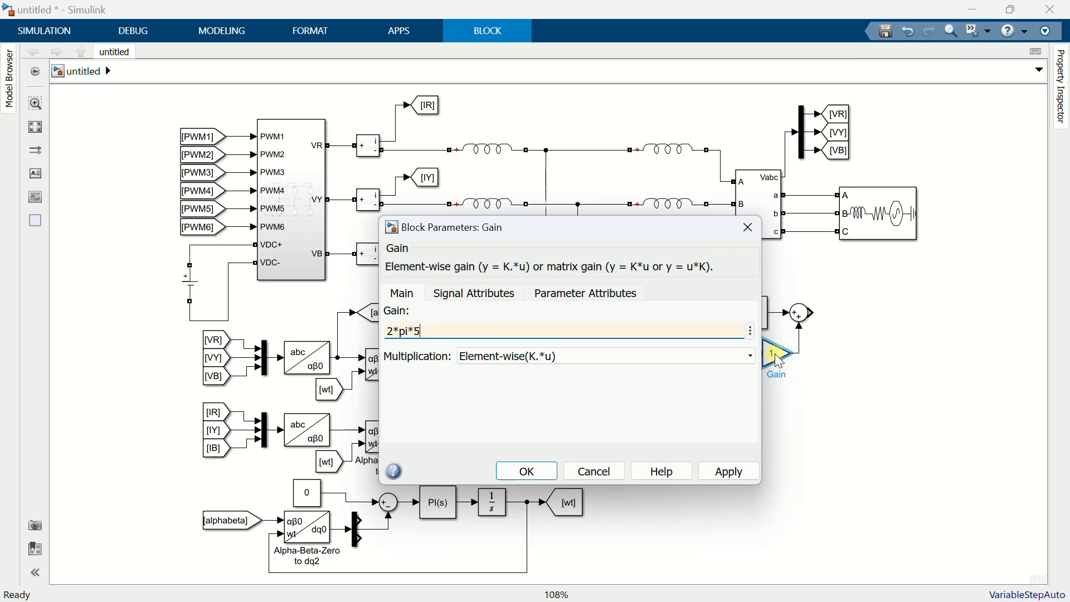
text(0*4.6e-6)
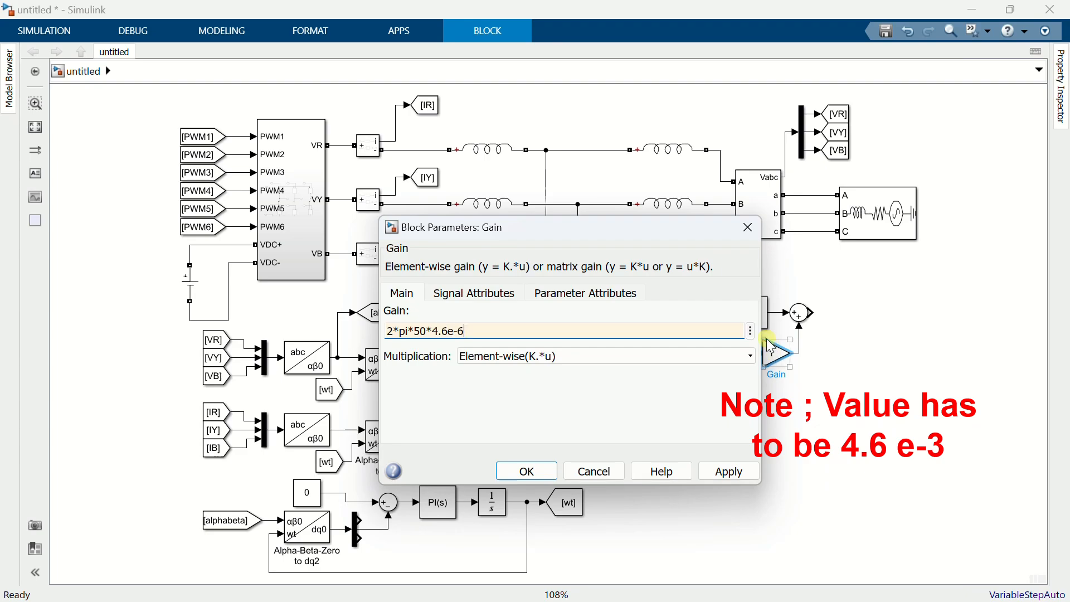
click(544, 471)
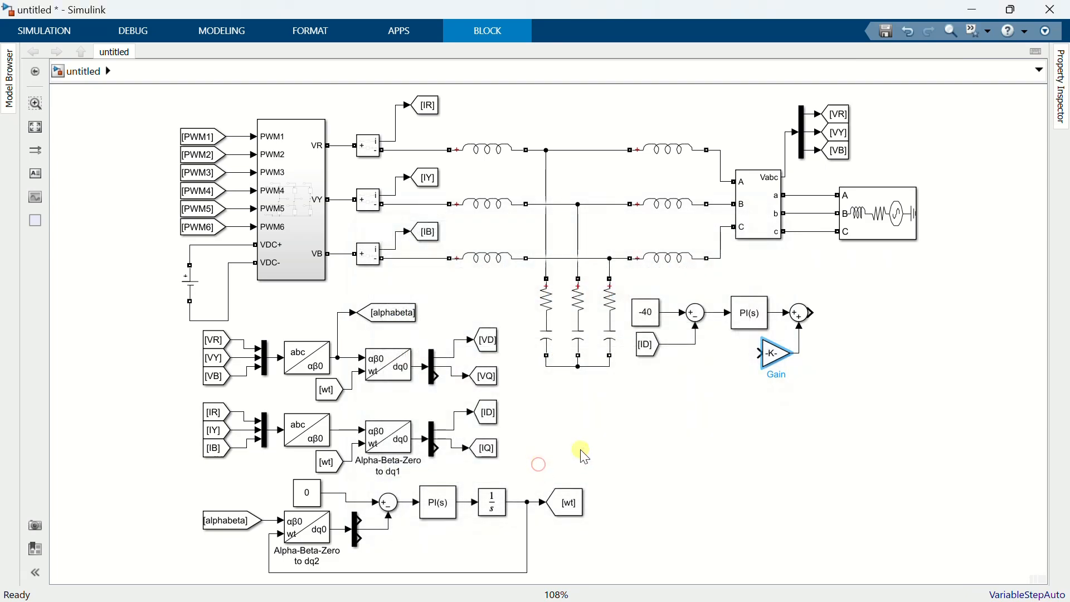
Create a From block for the IQ tag and connect it to the input of the decoupling Gain block.
click(697, 395)
click(494, 448)
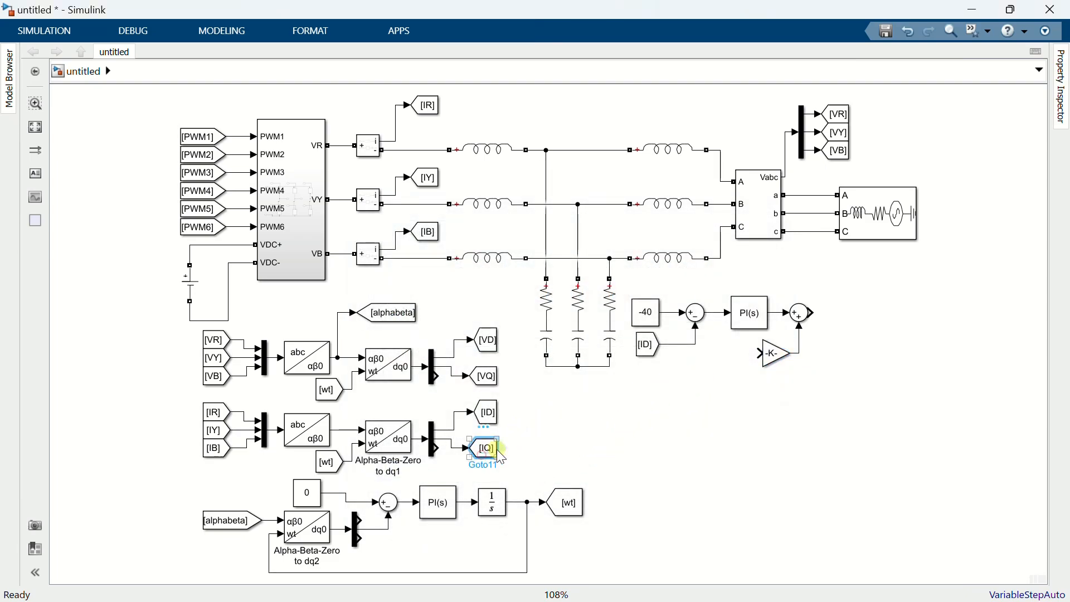
drag(503, 448, 759, 353)
click(733, 364)
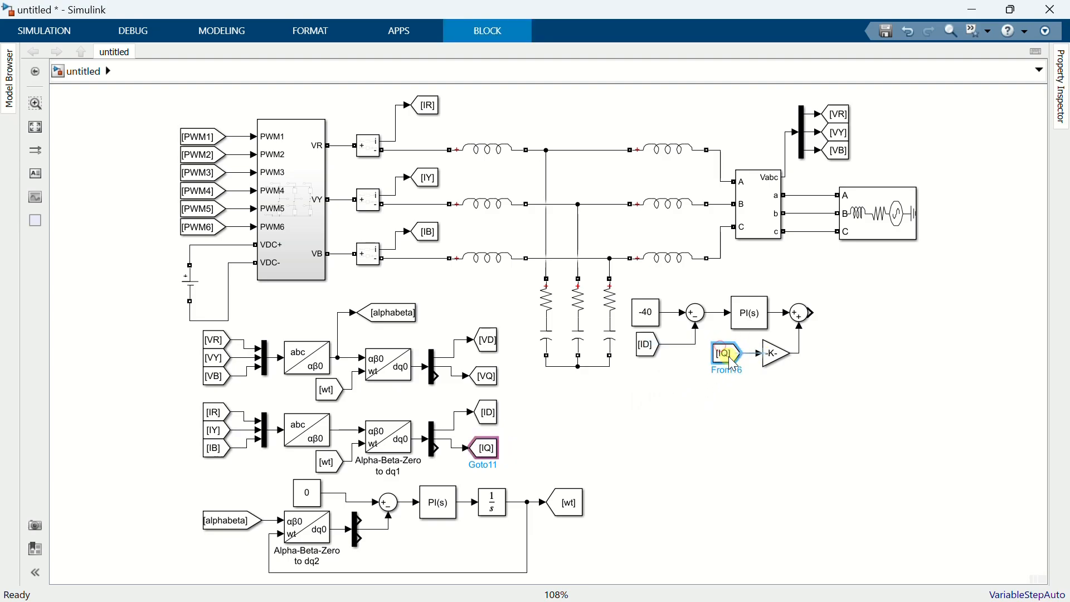
click(749, 389)
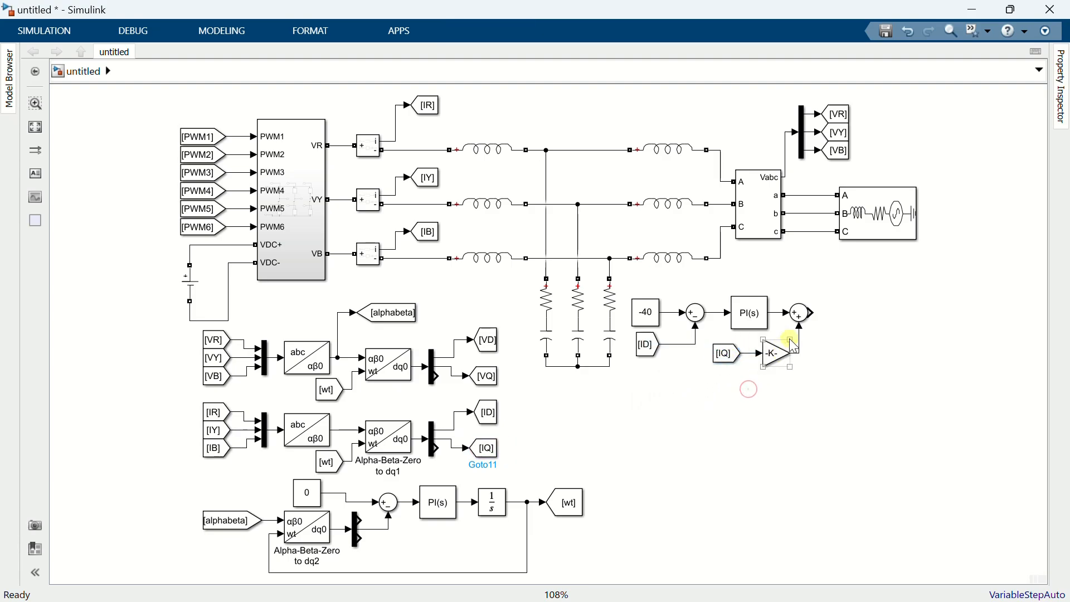
Append a second adding Sum block to the d-axis chain and feed its second input from a new VD From block.
drag(801, 323, 833, 316)
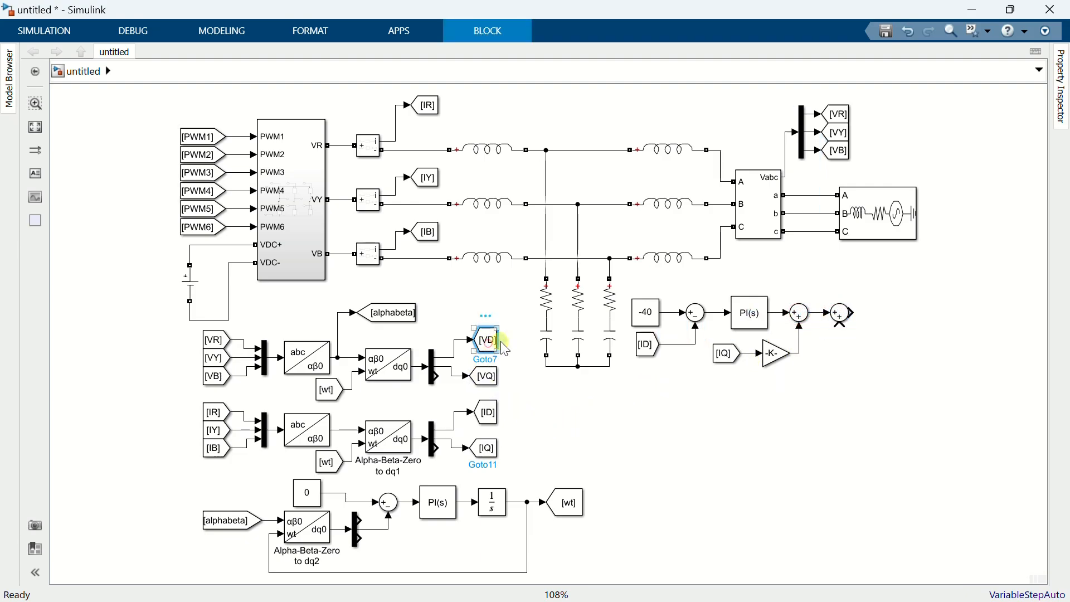
drag(593, 355, 812, 344)
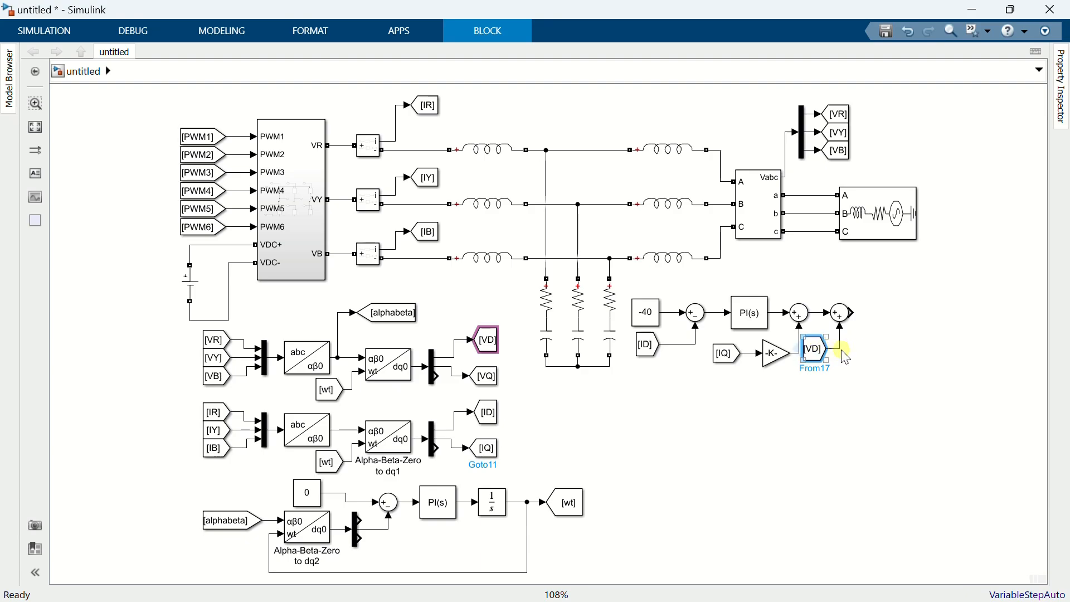
Add a Goto block at the output of the d-axis chain's last Sum and set its tag to ED.
double_click(873, 341)
text(got)
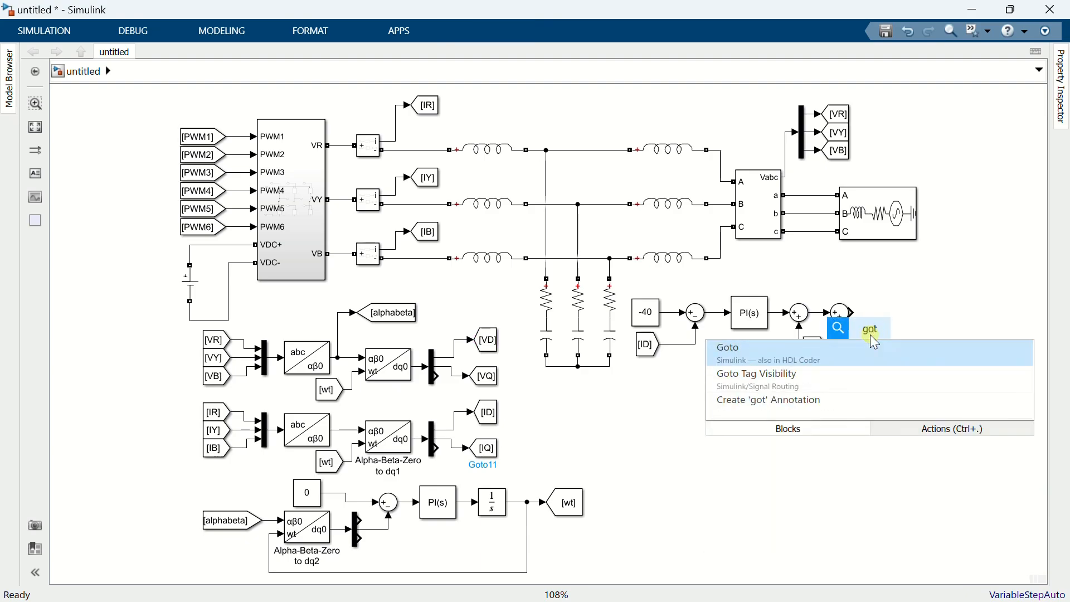
key(Return)
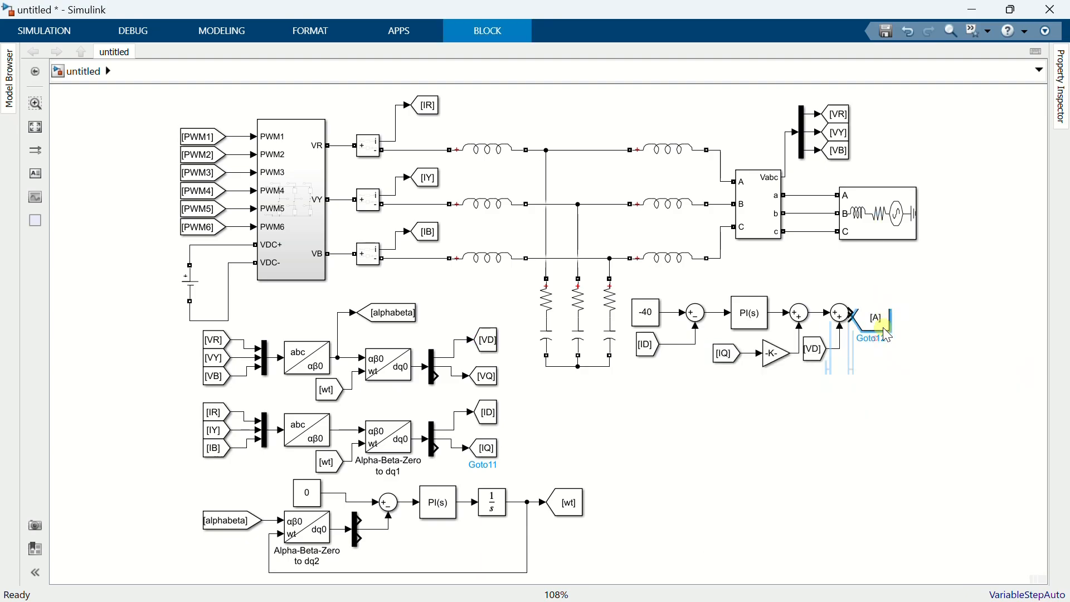
double_click(878, 312)
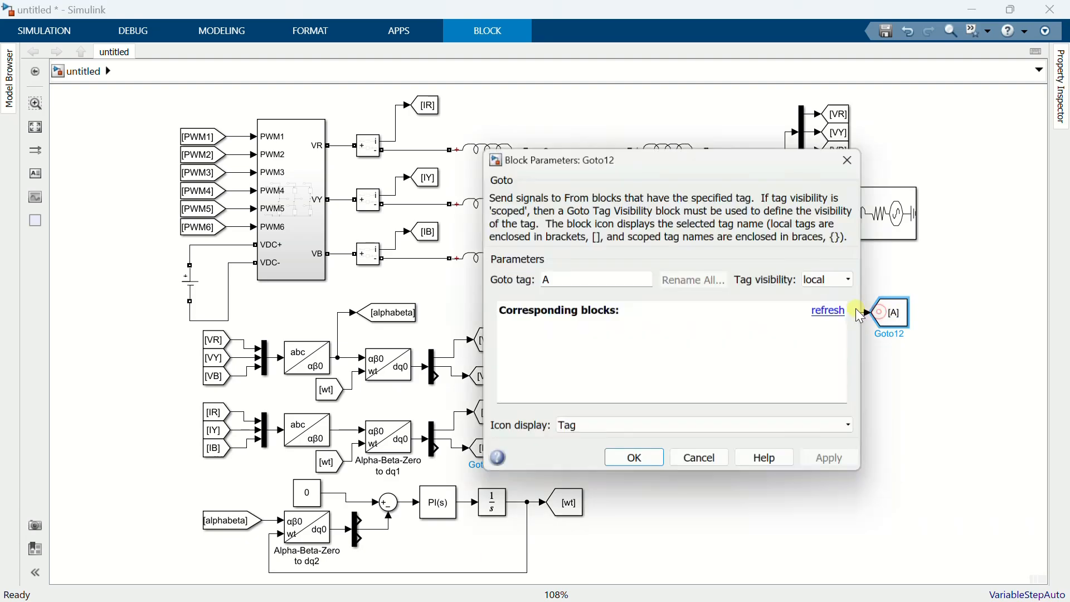
text(ED)
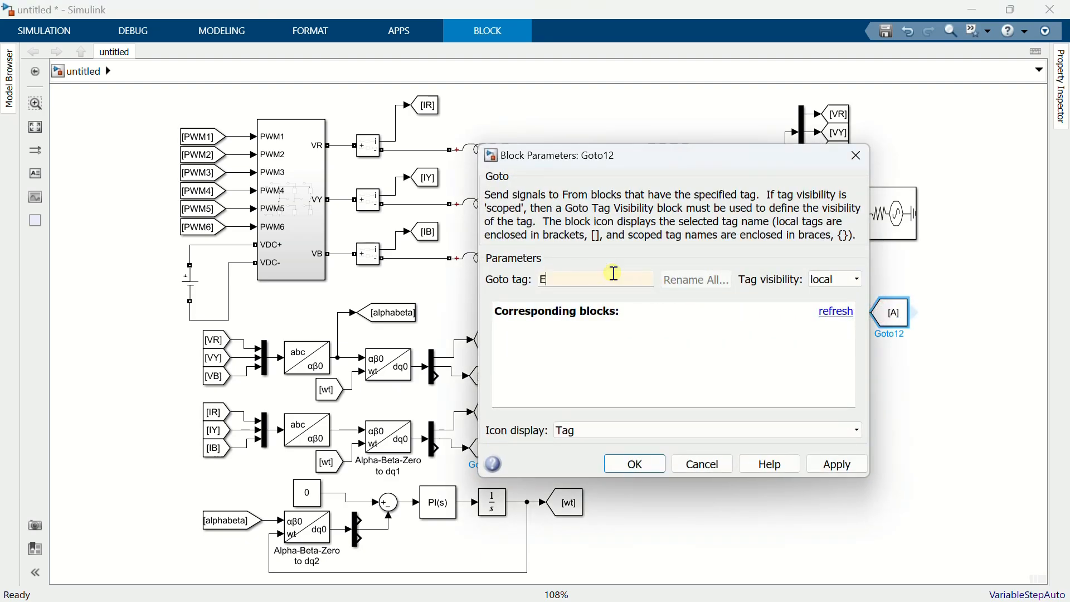
click(646, 463)
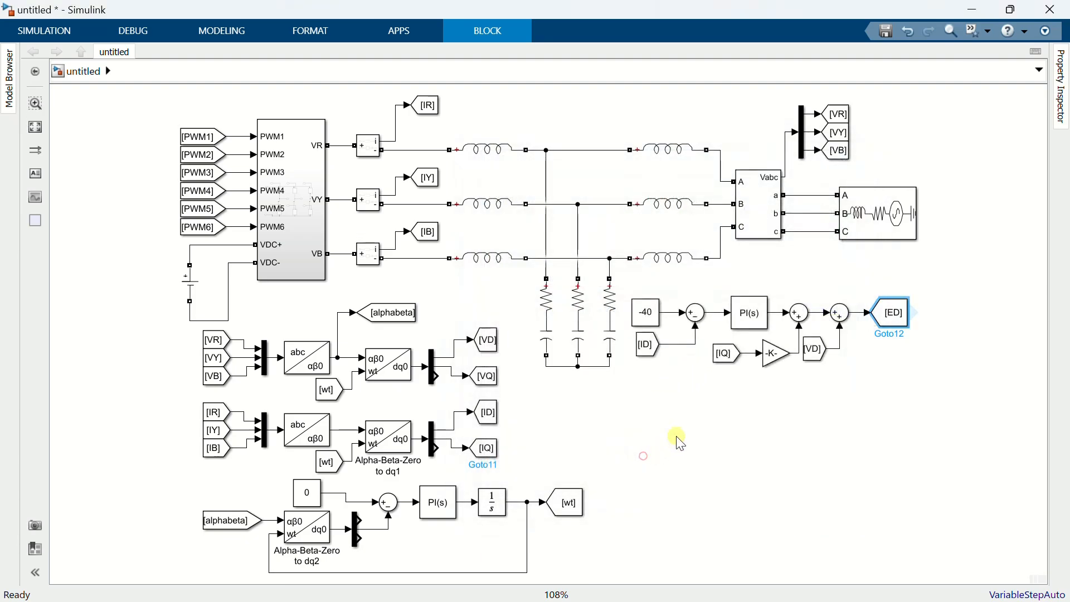
Add a Constant block below the ID From block and set its value to 0.
click(664, 401)
text(co)
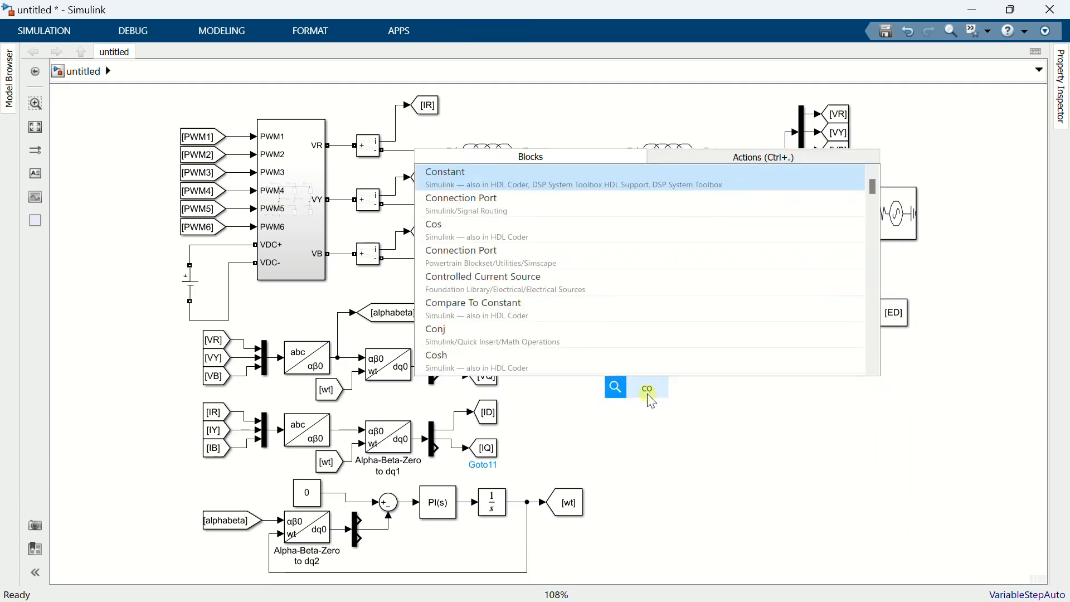
click(512, 181)
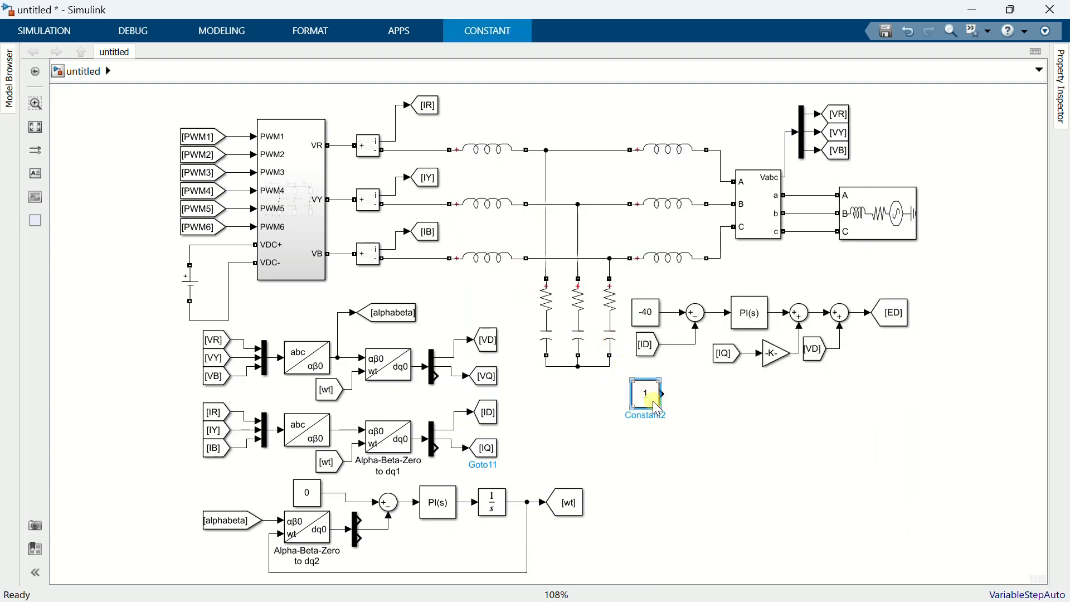
double_click(649, 396)
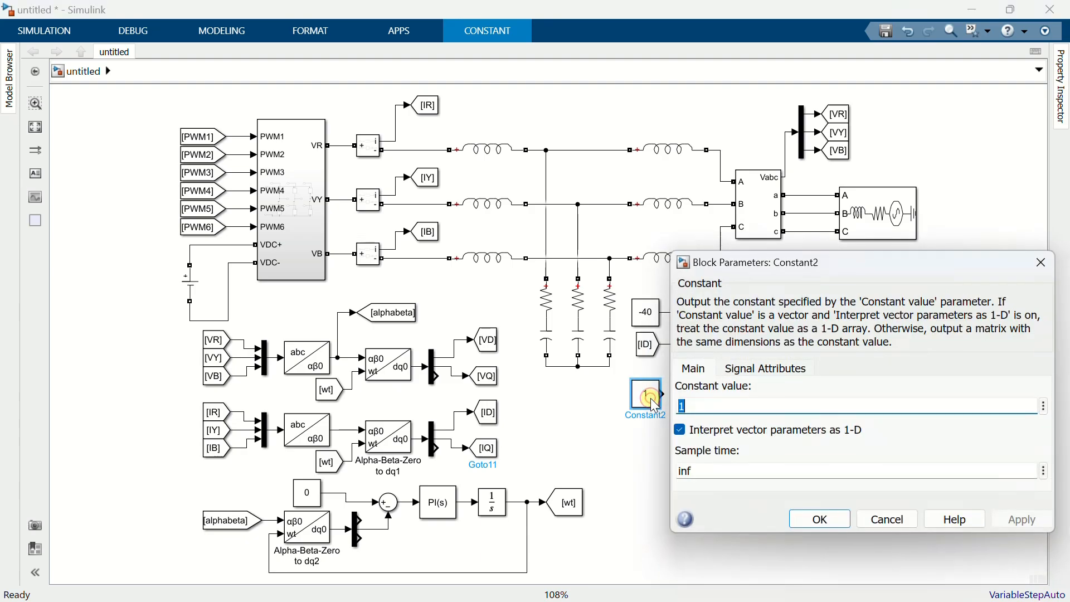
text(0)
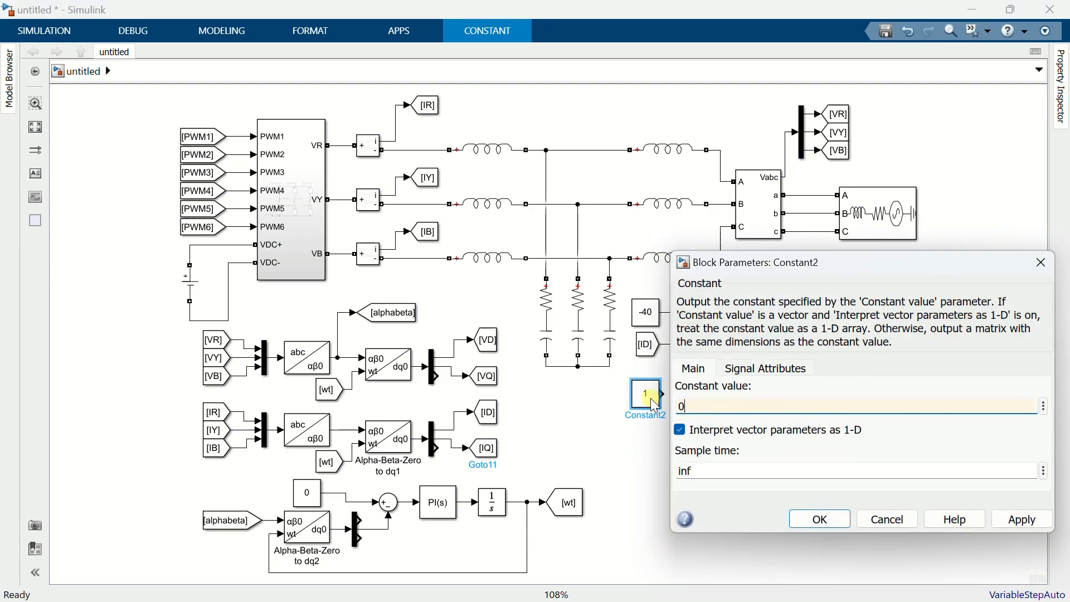
click(814, 518)
click(697, 402)
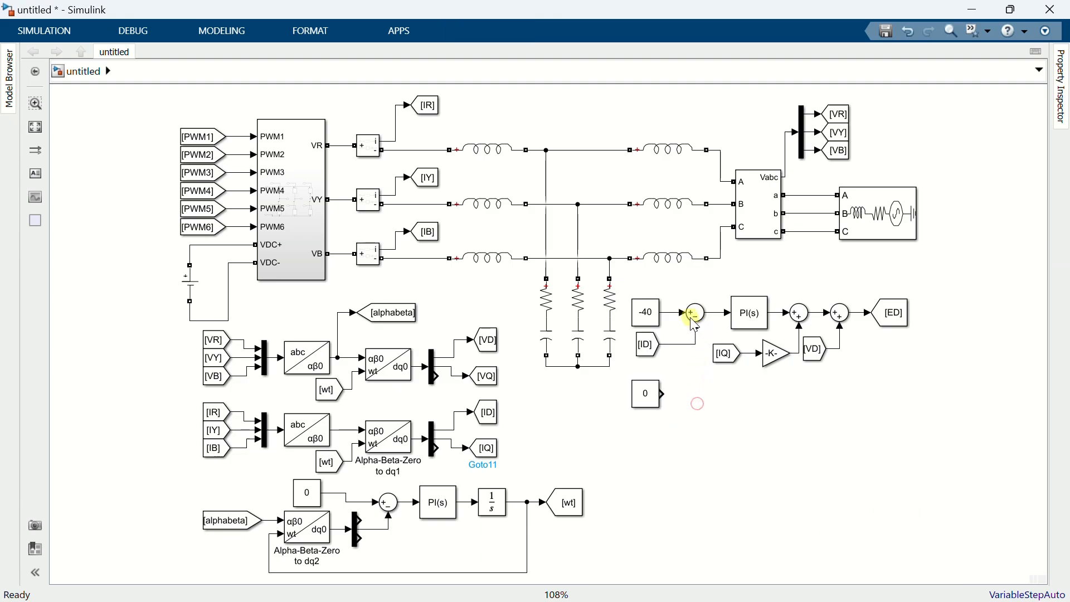
Copy the subtracting Sum beside the new Constant, connect the Constant to it and feed its minus input from an IQ From block.
drag(691, 313, 693, 399)
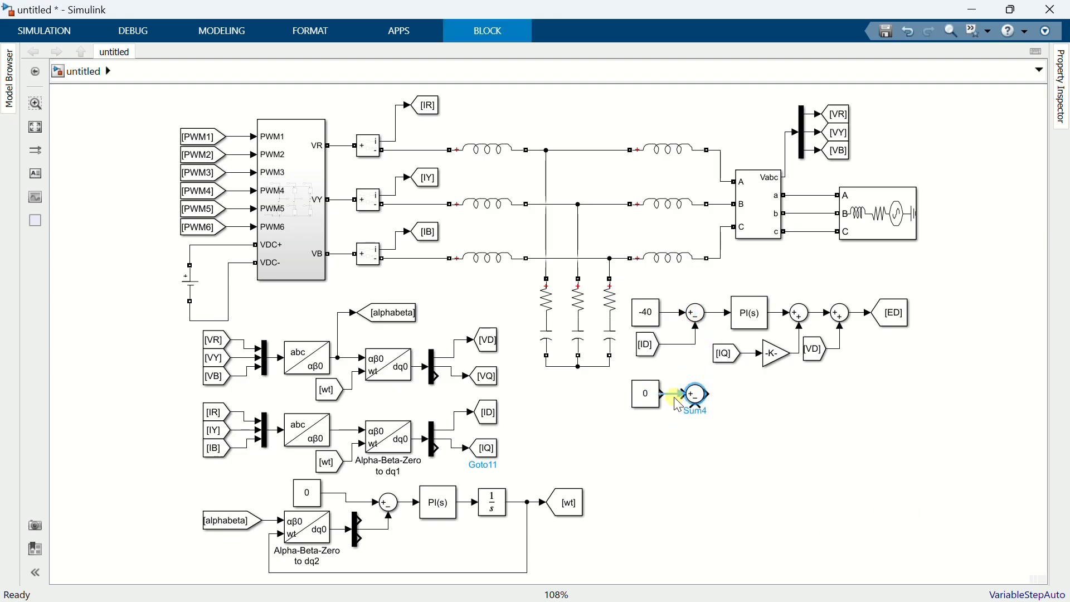
click(490, 448)
drag(506, 449, 687, 414)
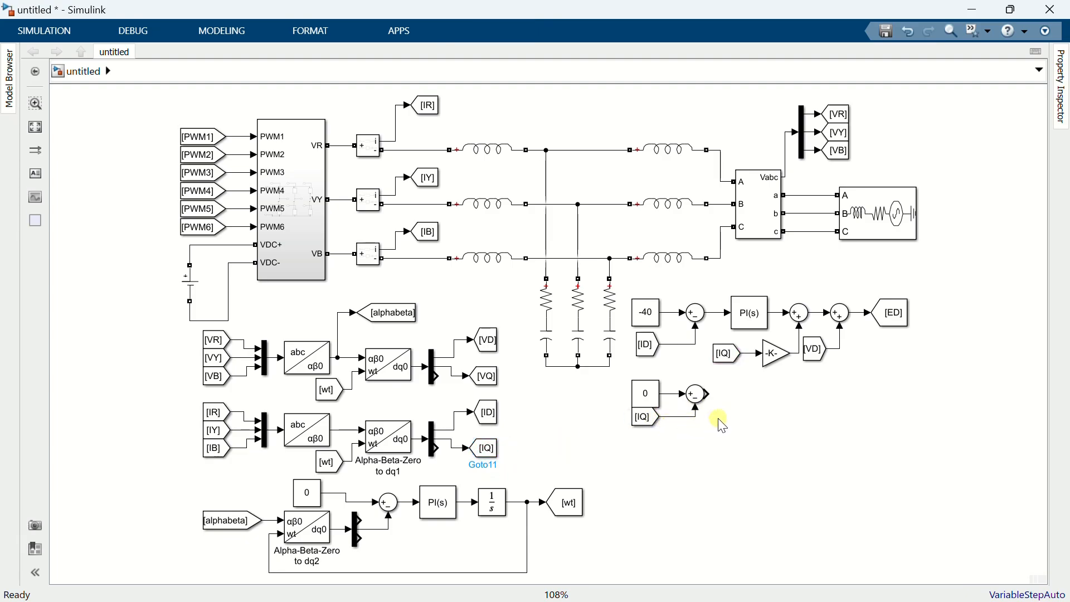
Copy the d-axis PI controller into the q-axis row and connect the subtracting Sum's output to it.
drag(747, 314, 736, 403)
drag(708, 394, 734, 397)
click(738, 405)
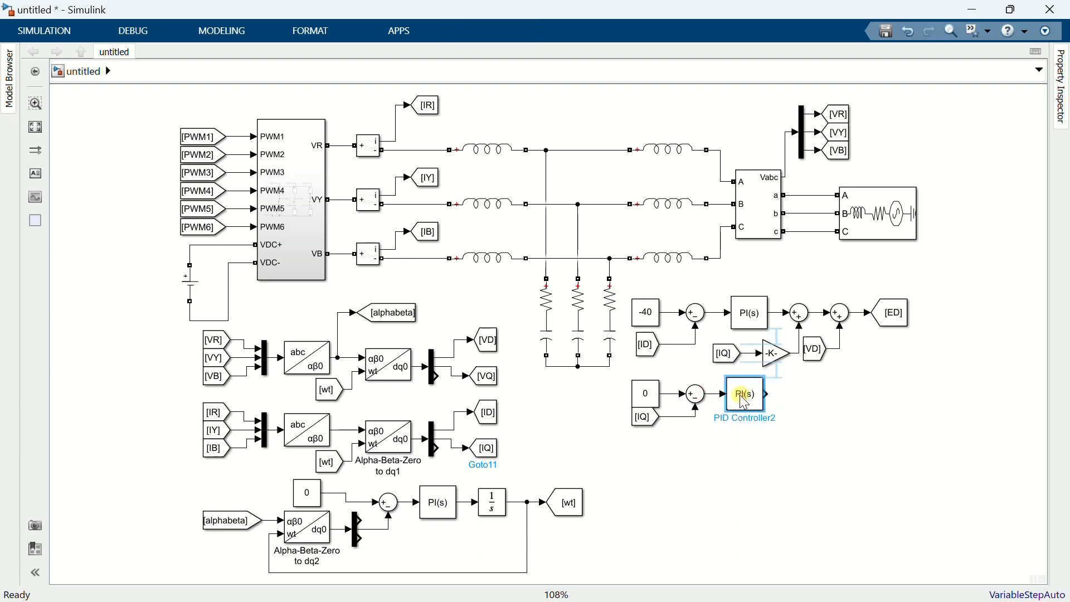
click(814, 417)
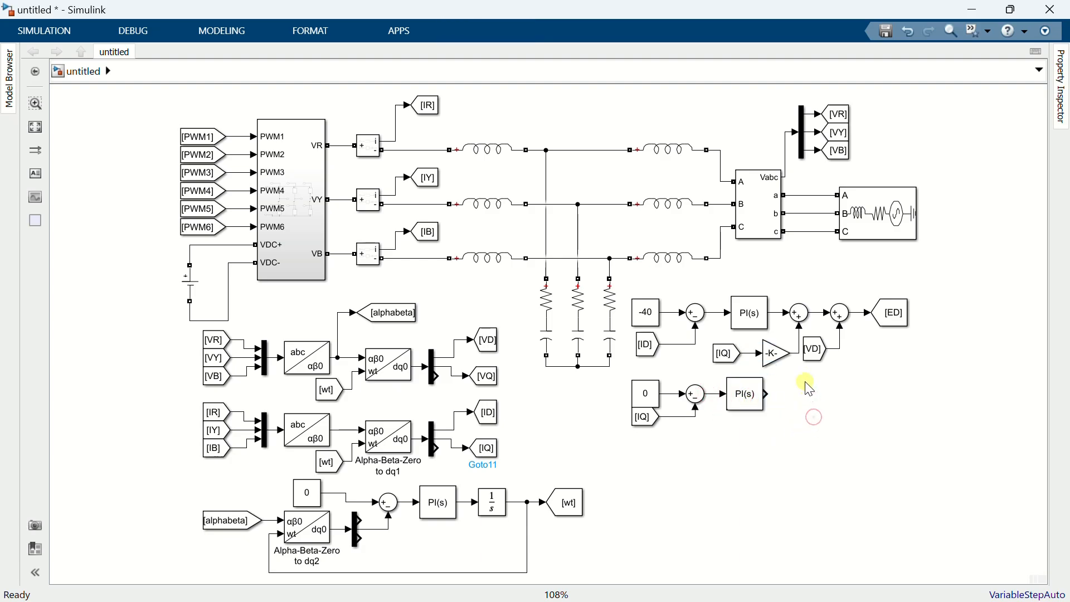
Place a copy of the subtracting Sum after the q-axis PI controller and connect a copied decoupling Gain to its minus input.
click(703, 394)
drag(703, 394, 787, 397)
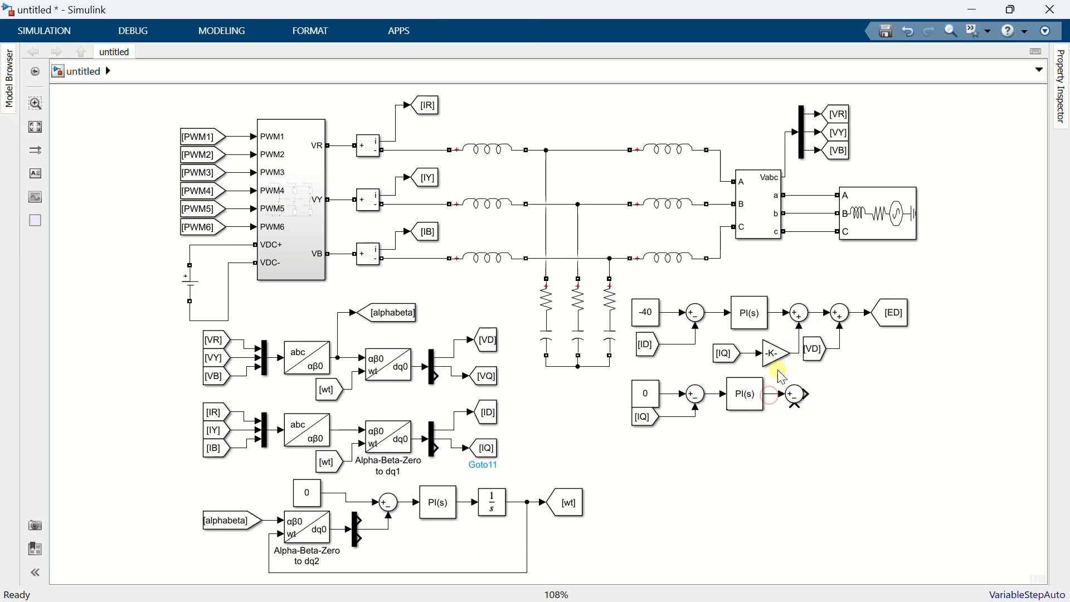
drag(776, 354, 796, 404)
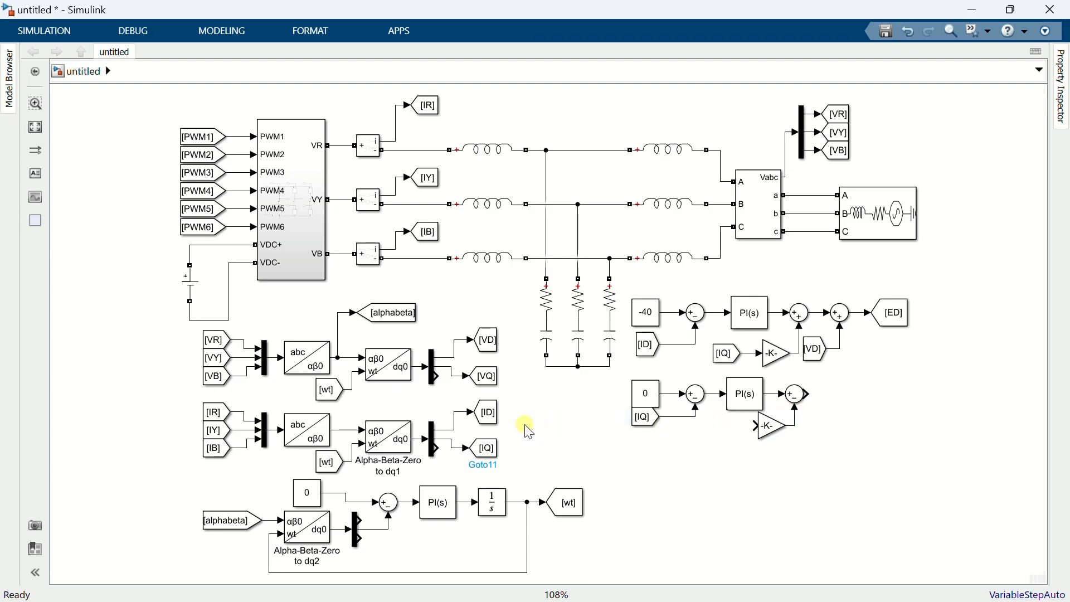
Create a From block for the ID tag and connect it to the input of the q-axis Gain block.
click(488, 412)
drag(507, 411, 755, 426)
click(718, 428)
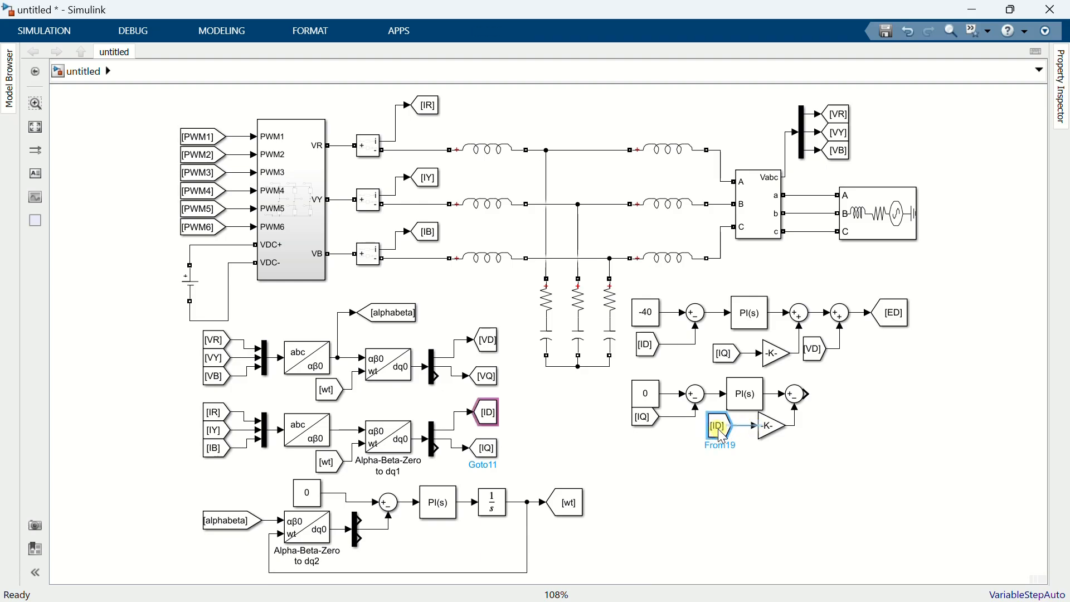
click(792, 462)
Append a copy of the adding Sum to the q-axis chain and feed its second input from a VQ From block.
drag(840, 313, 819, 403)
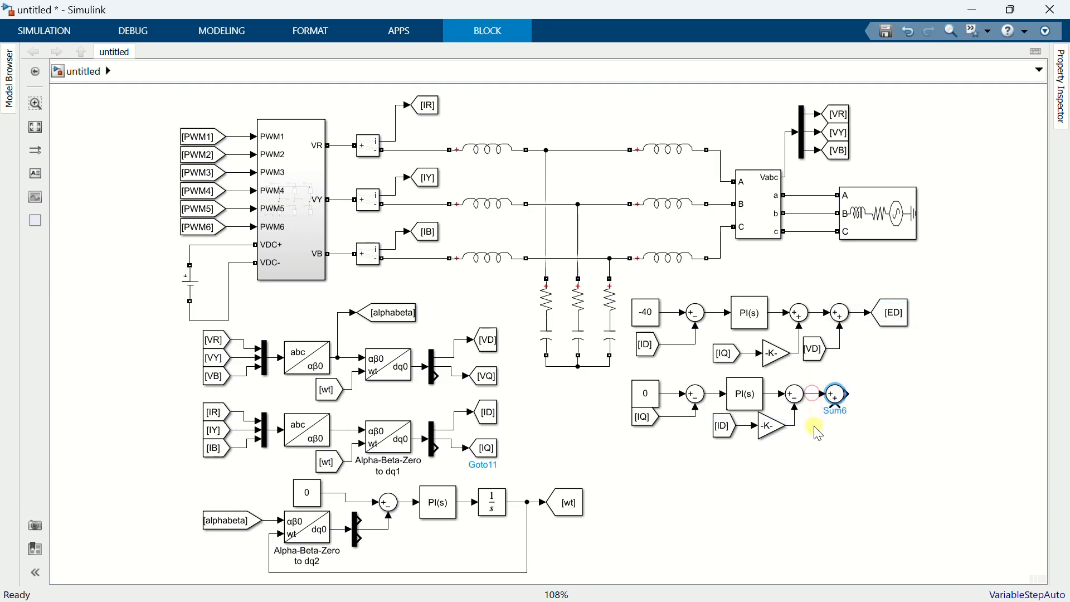
click(819, 446)
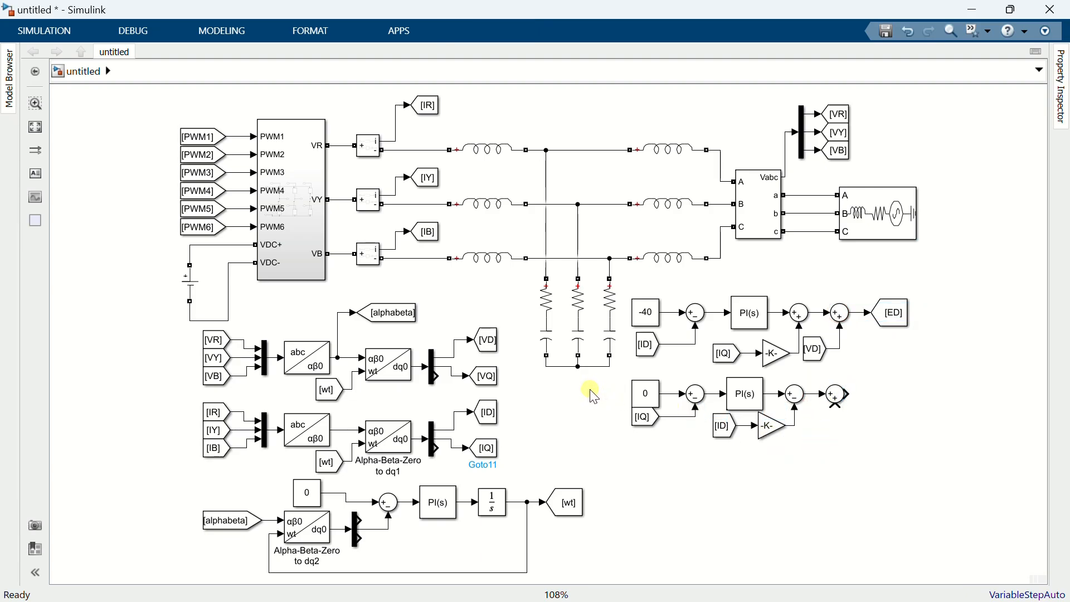
click(498, 379)
drag(509, 390, 836, 403)
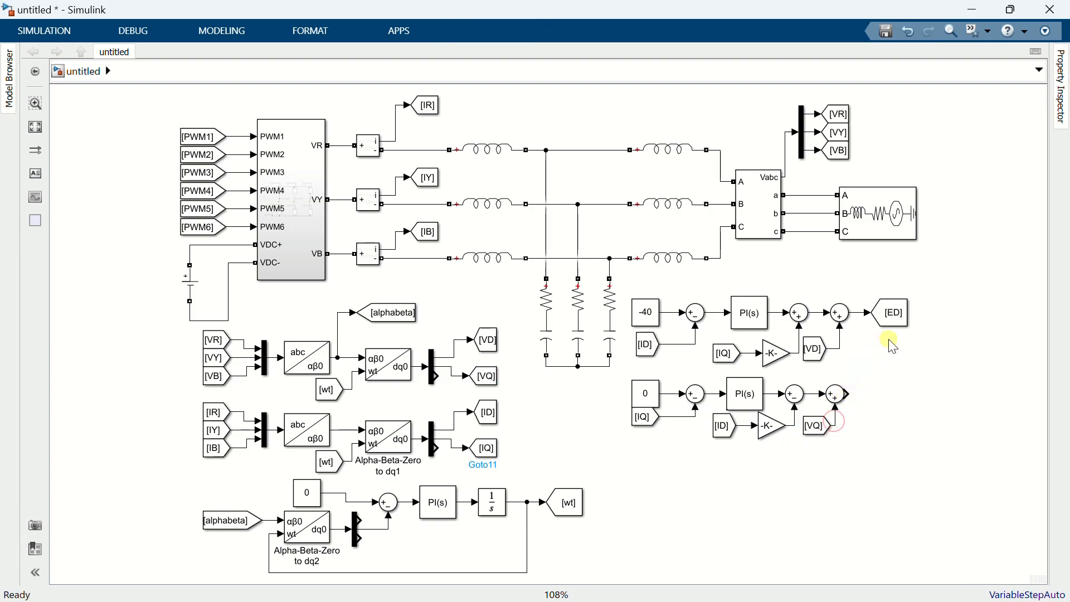
Copy the ED Goto block to the output of the q-axis chain and change the copy's tag to EQ.
mouse_move(893, 330)
mouse_down()
mouse_move(887, 395)
mouse_move(863, 392)
mouse_move(883, 395)
mouse_up()
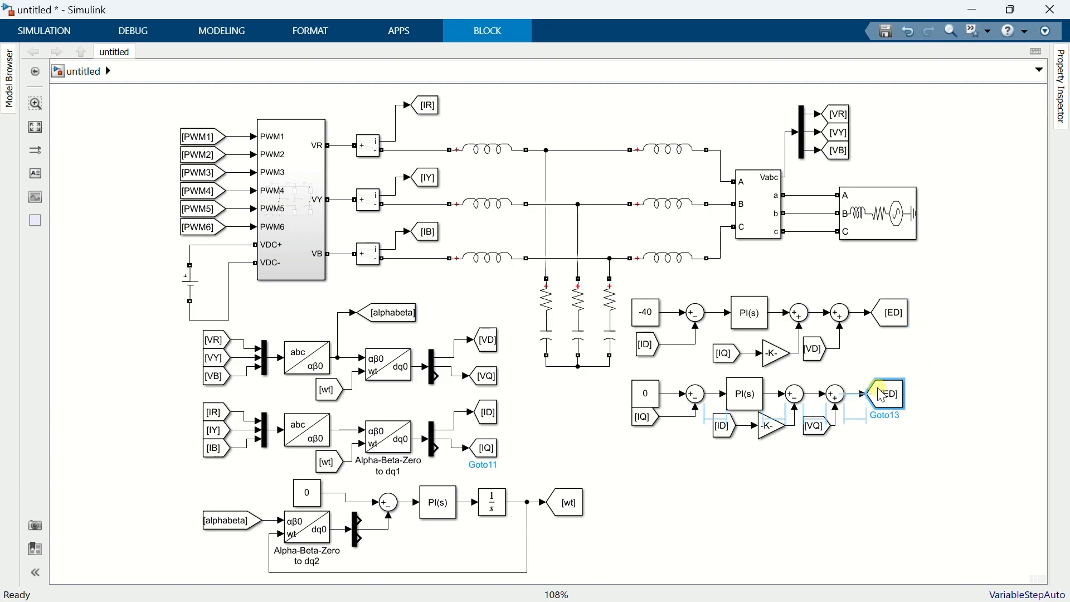
drag(888, 322, 881, 329)
drag(882, 395, 881, 394)
double_click(882, 394)
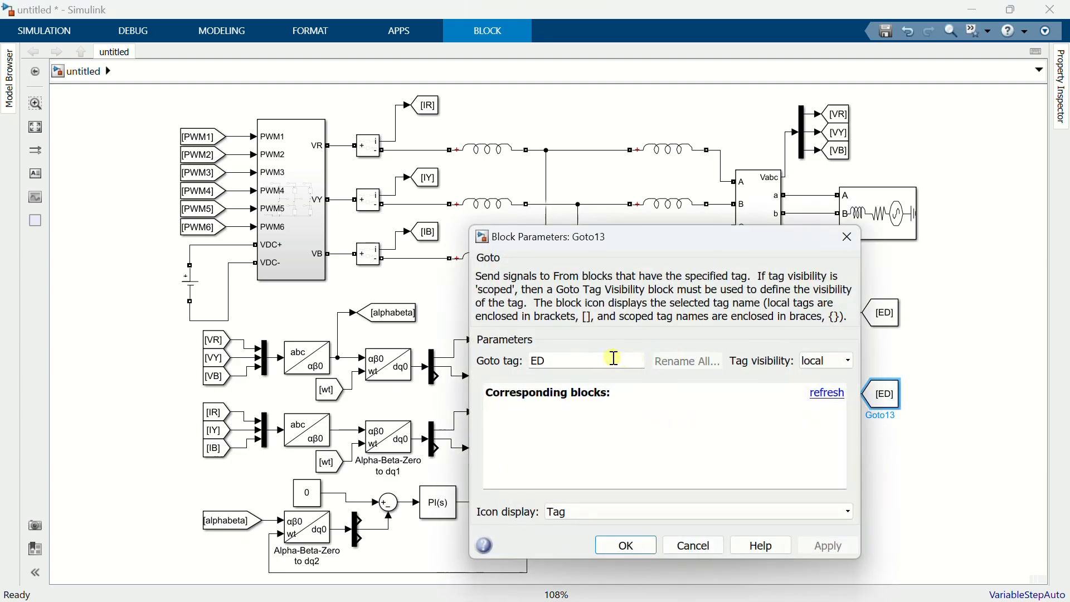
key(BackSpace)
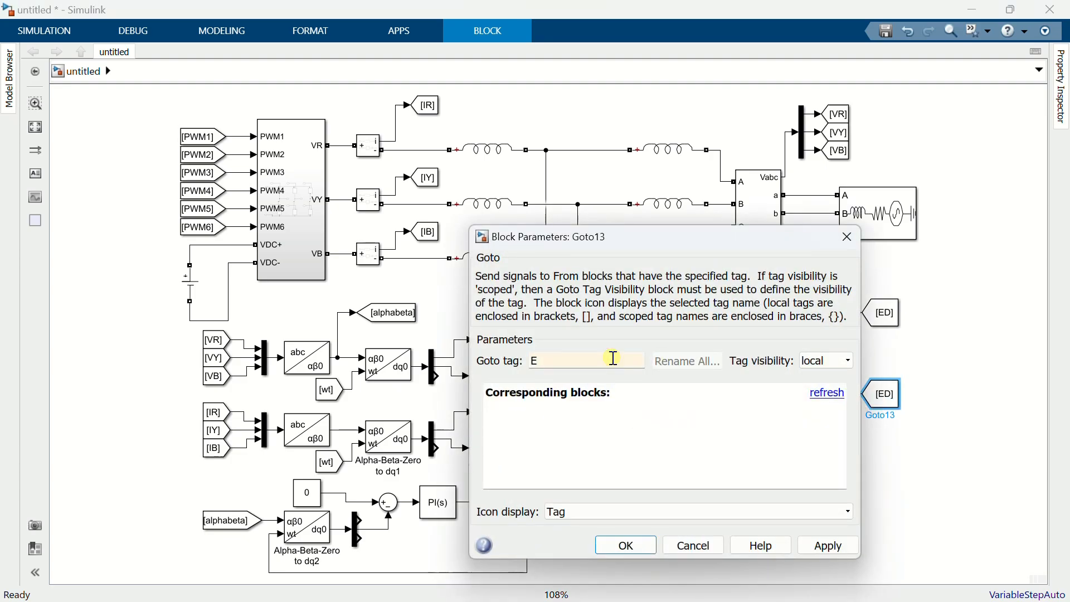
text(Q)
click(626, 545)
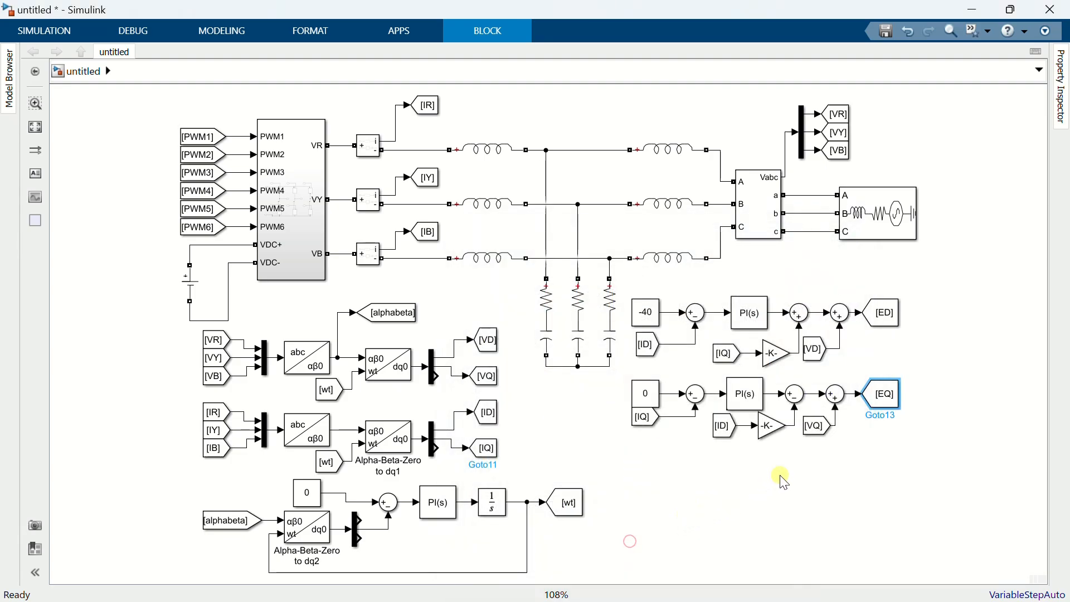
Create From blocks for the ED and EQ tags and stack them in the free area beneath the q-axis controller.
click(882, 319)
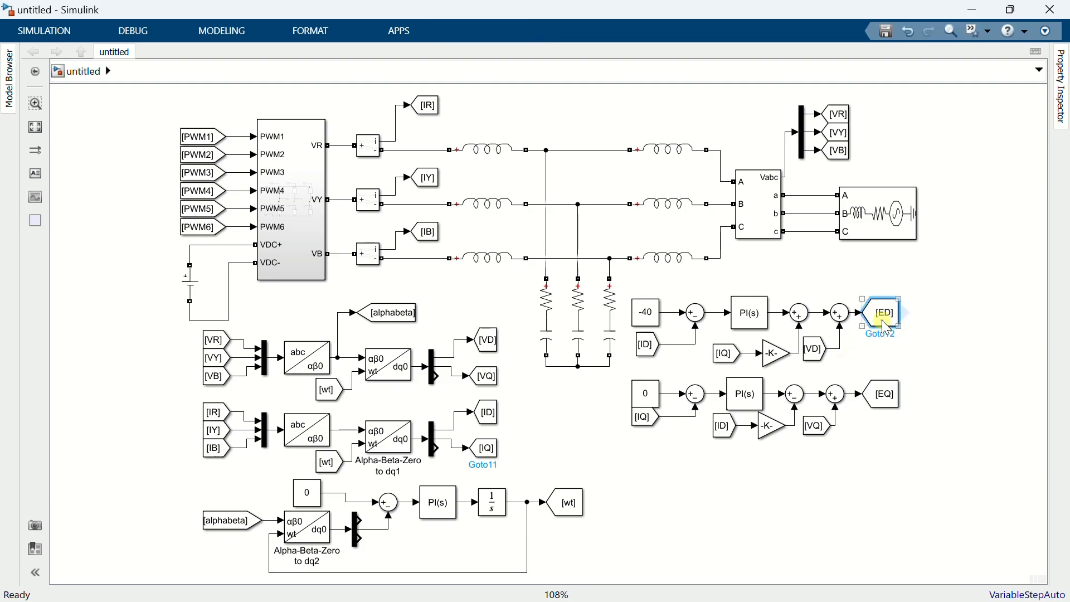
click(907, 311)
click(625, 480)
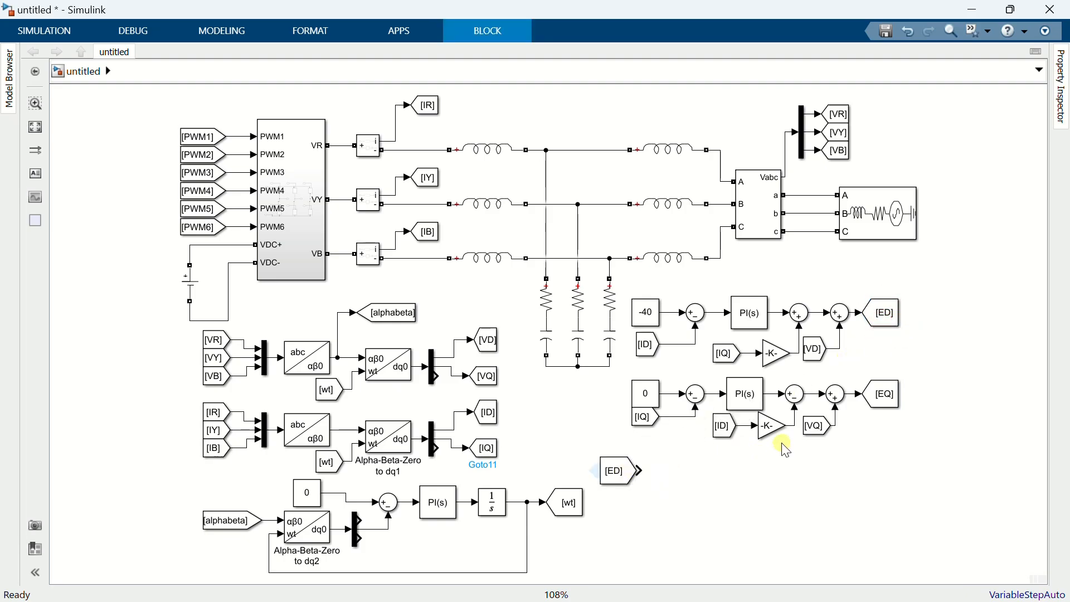
click(878, 396)
click(905, 396)
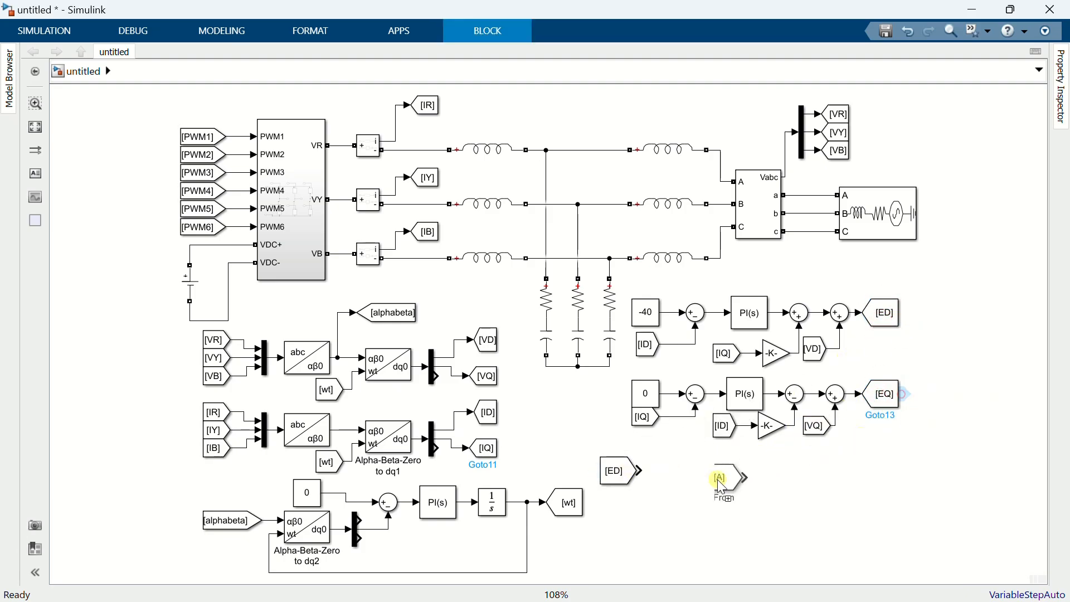
click(618, 504)
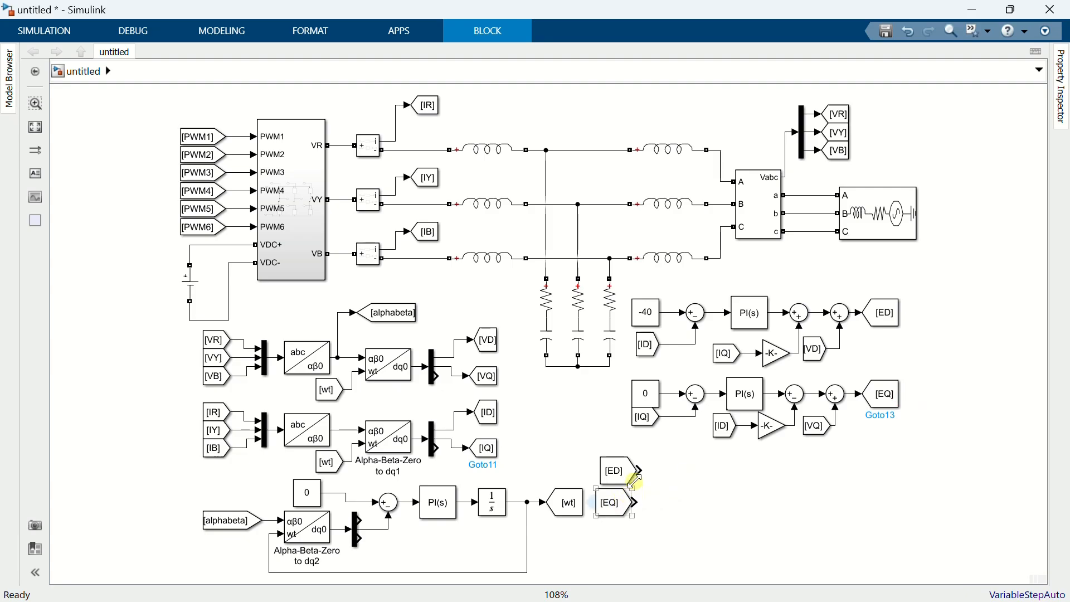
drag(620, 477, 620, 464)
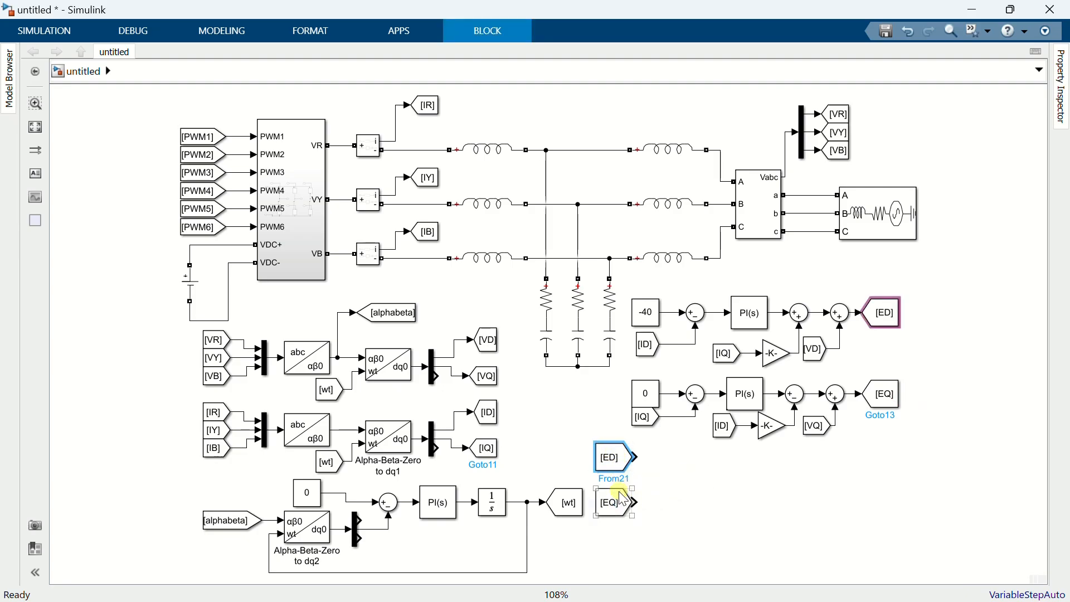
click(611, 503)
Add a Mux block beside the ED and EQ From blocks, set its number of inputs to 3 and make it taller.
double_click(669, 497)
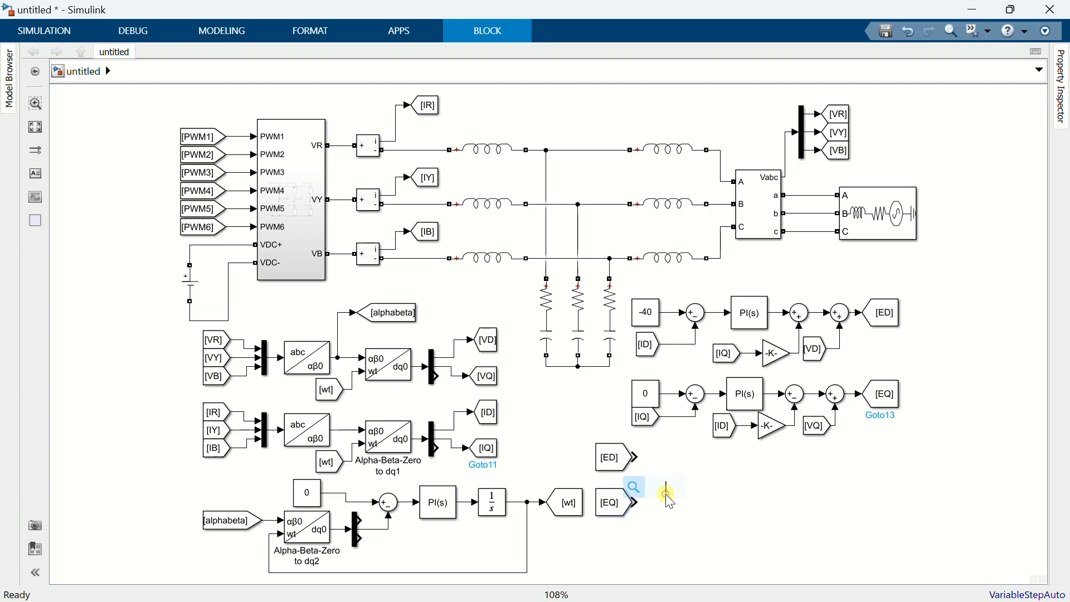
text(mux)
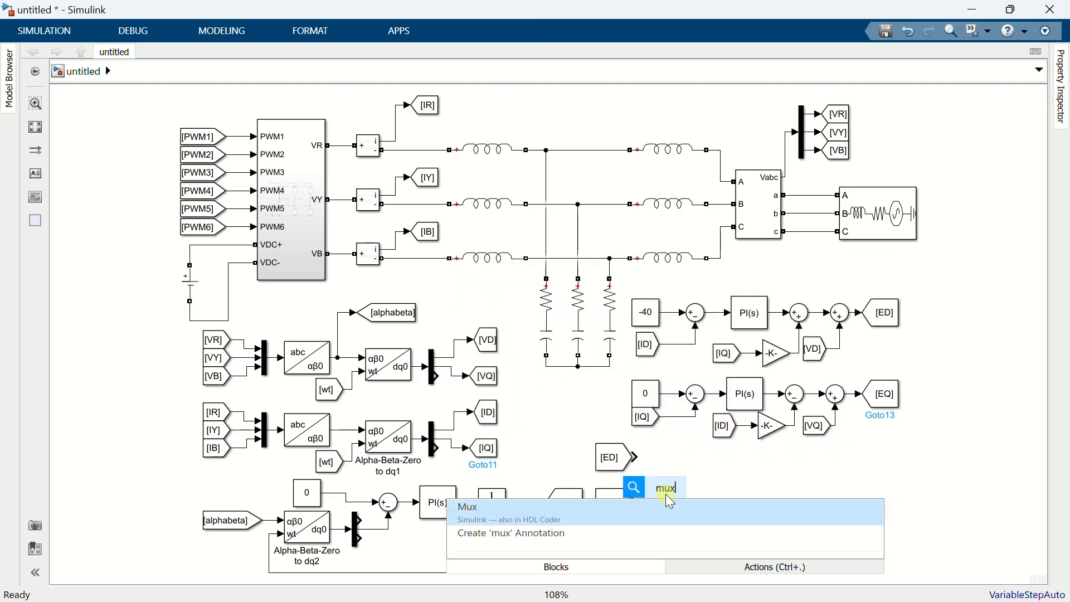
key(Return)
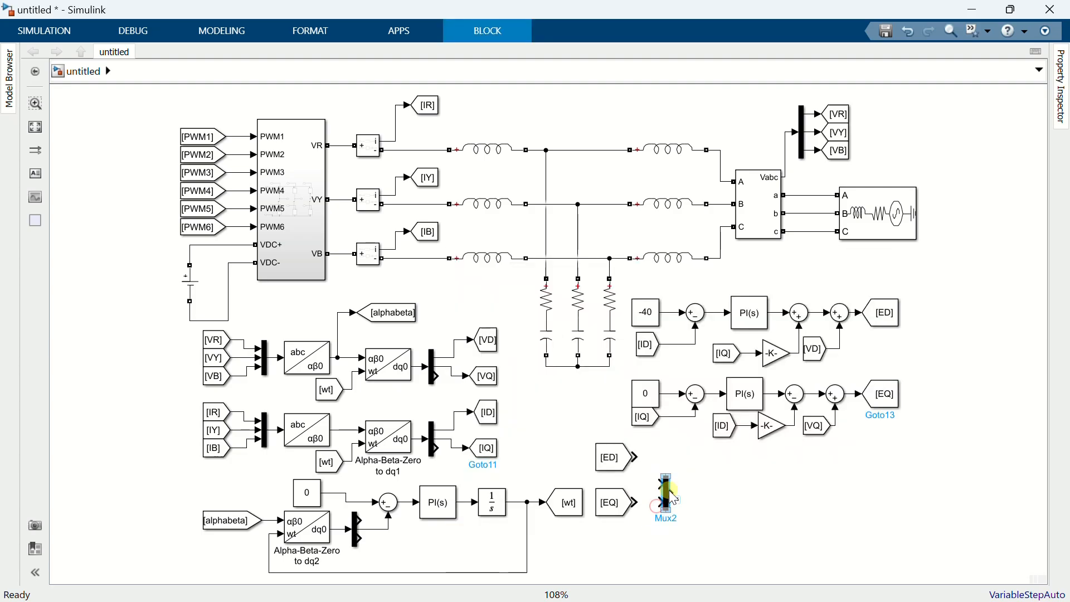
click(669, 481)
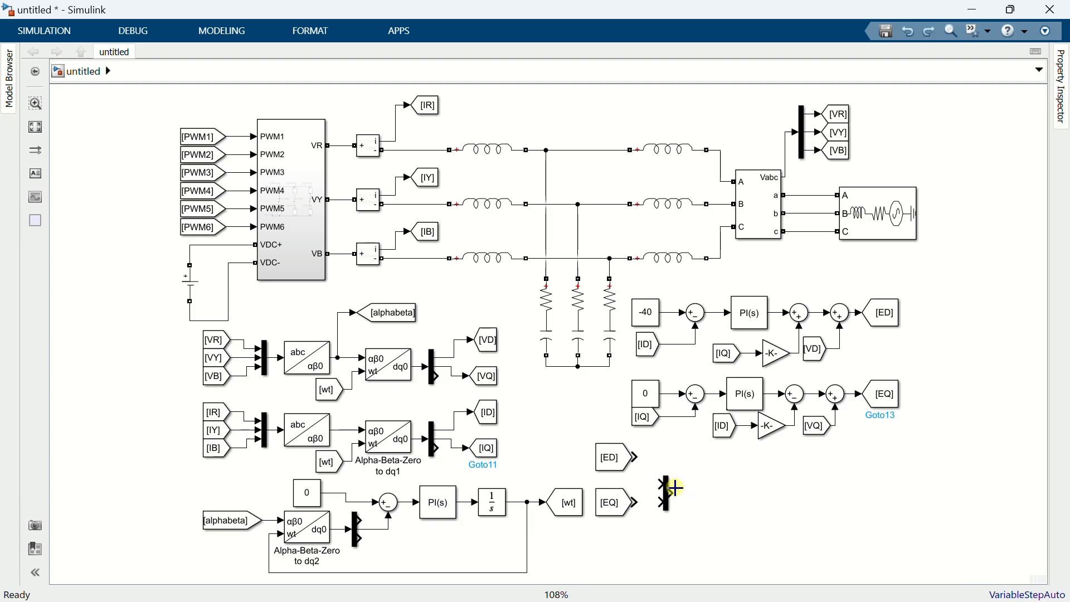
click(666, 490)
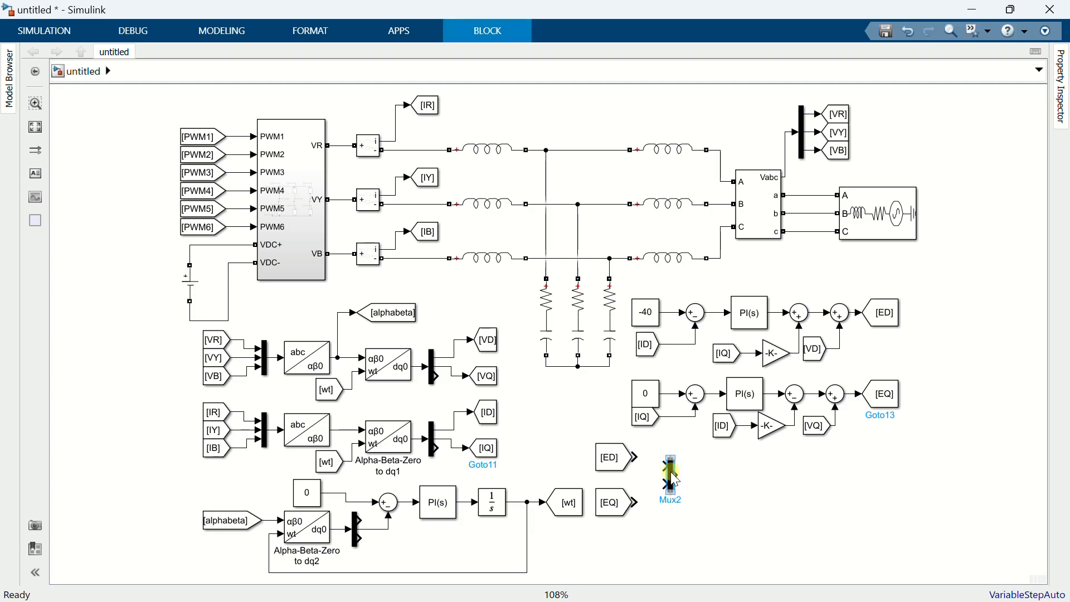
double_click(673, 475)
text(3)
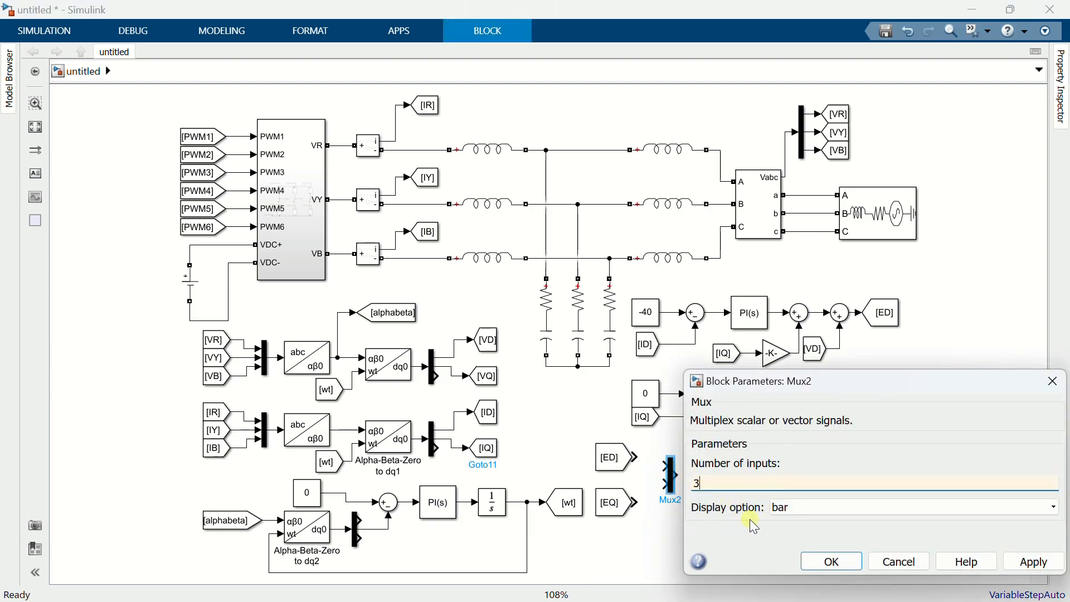
click(819, 558)
drag(676, 495, 674, 513)
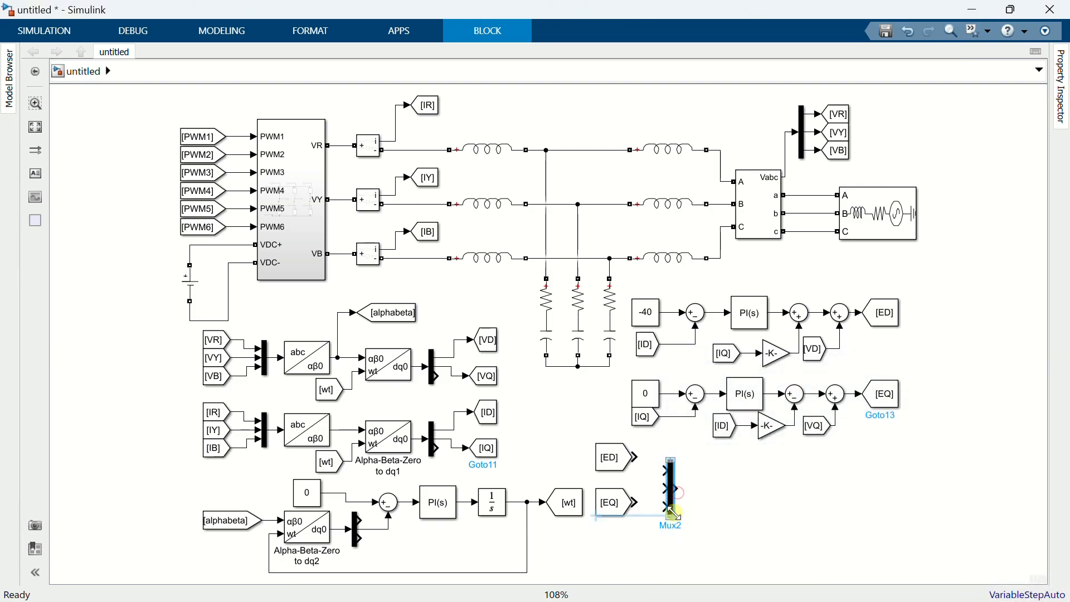
click(679, 492)
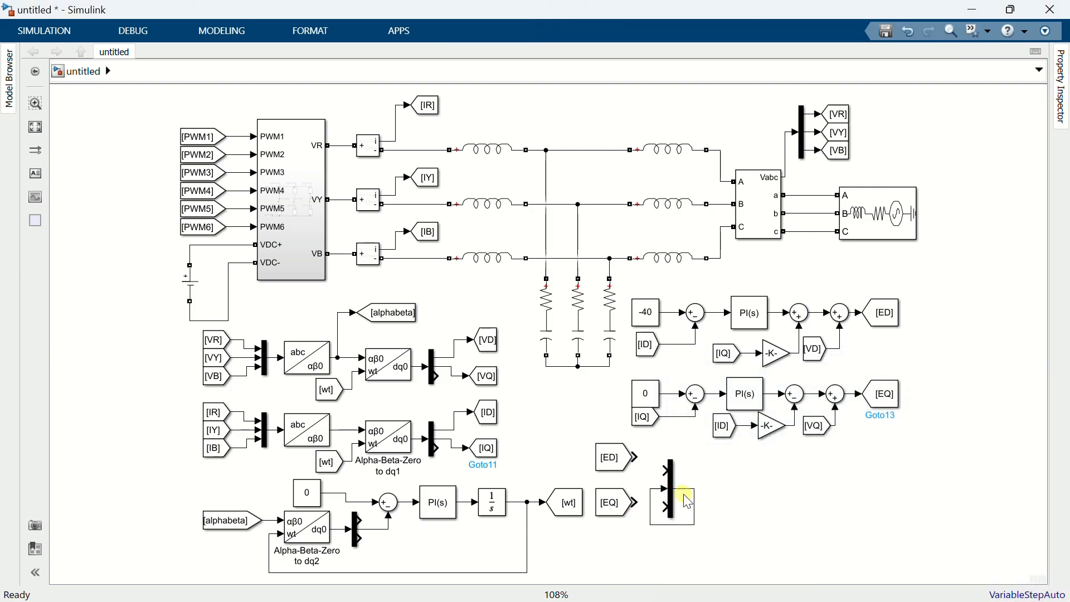
Align the new Mux with the From blocks and connect ED to its first input and EQ to its second.
click(669, 470)
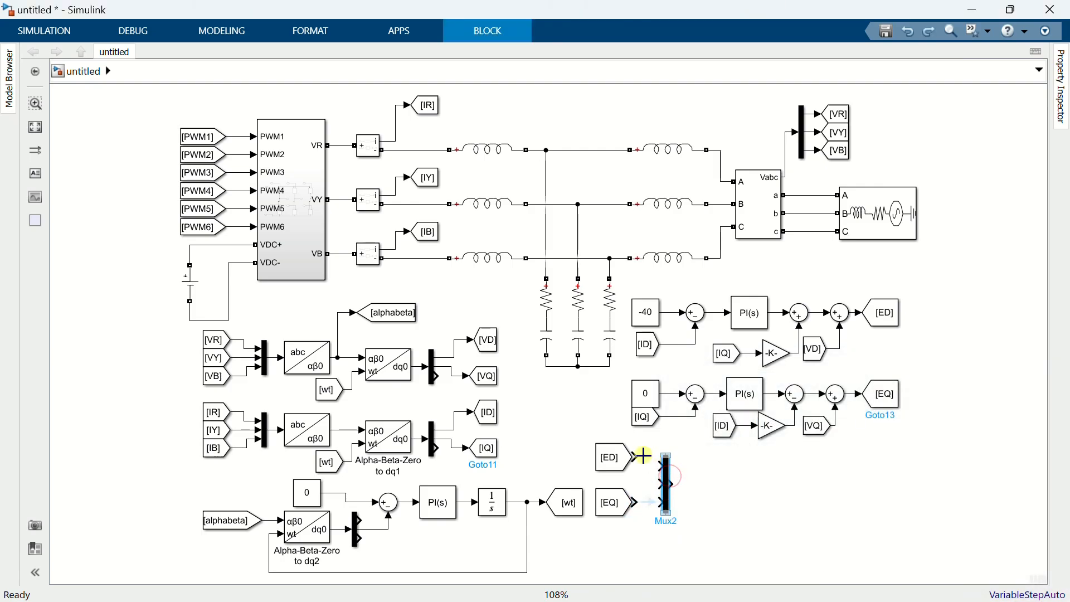
drag(639, 455, 663, 466)
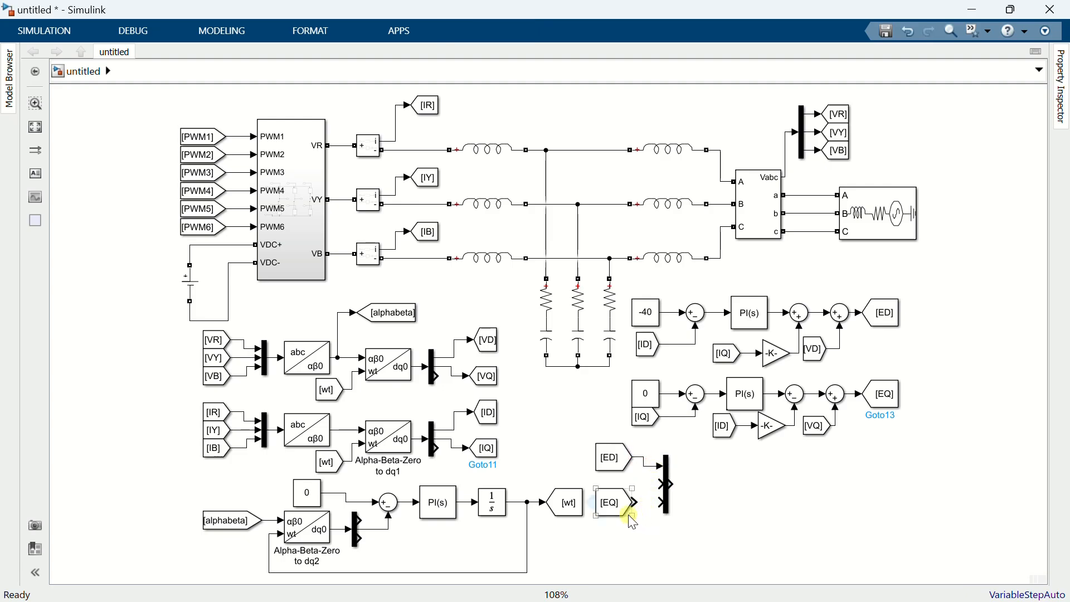
drag(642, 502, 664, 485)
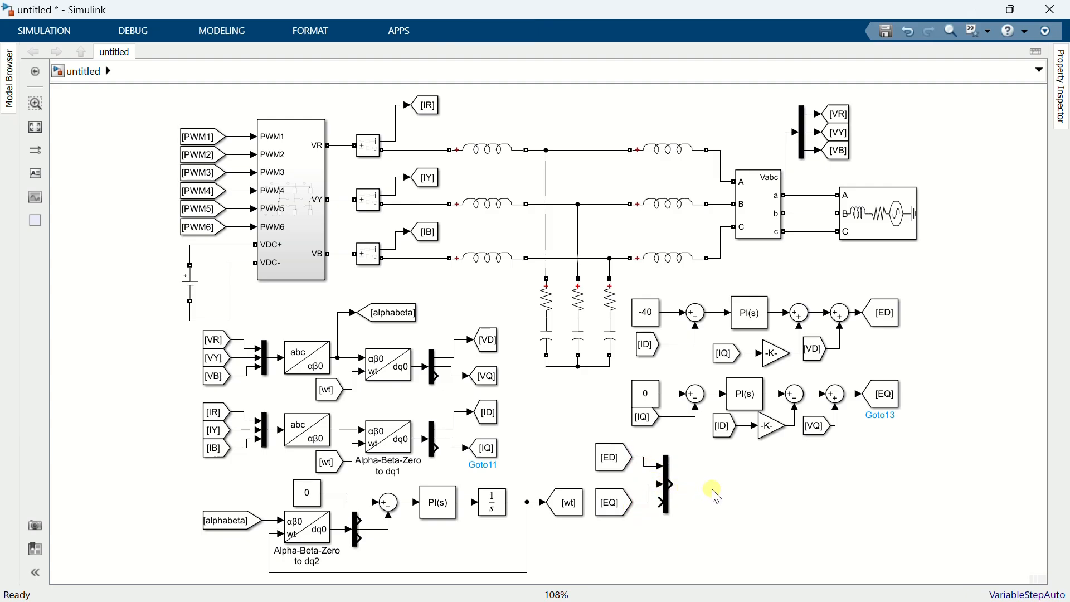
Add a dq0 to abc block fed by the Mux output and connect a copy of the wt From block to its wt input.
double_click(703, 487)
text(dq)
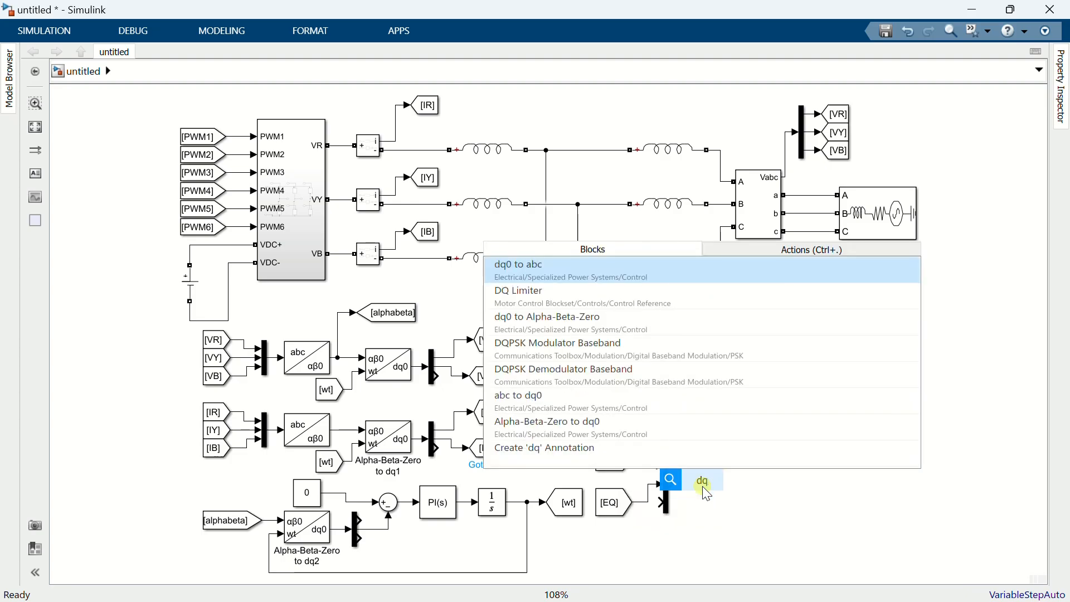
text(0)
click(579, 350)
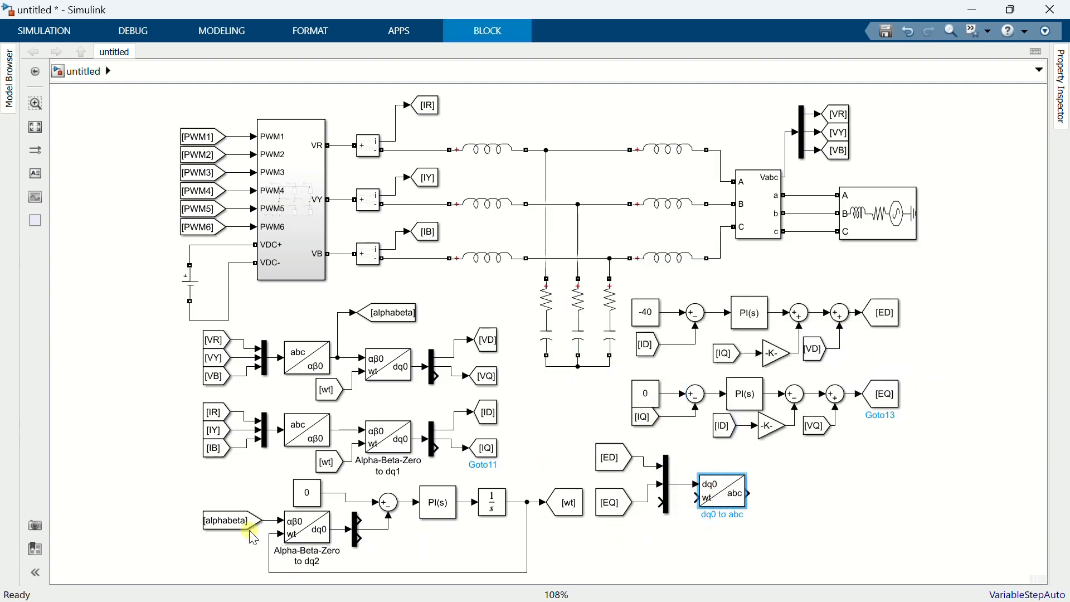
drag(326, 464, 669, 520)
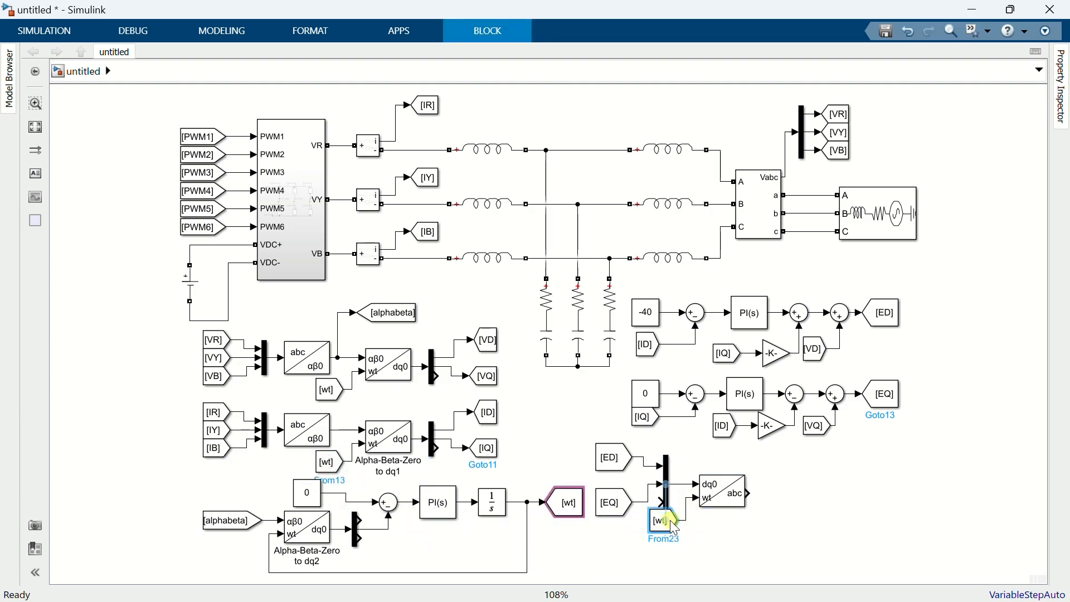
Add a Demux block and attach it to the output of the dq0 to abc block.
click(740, 527)
text(demu)
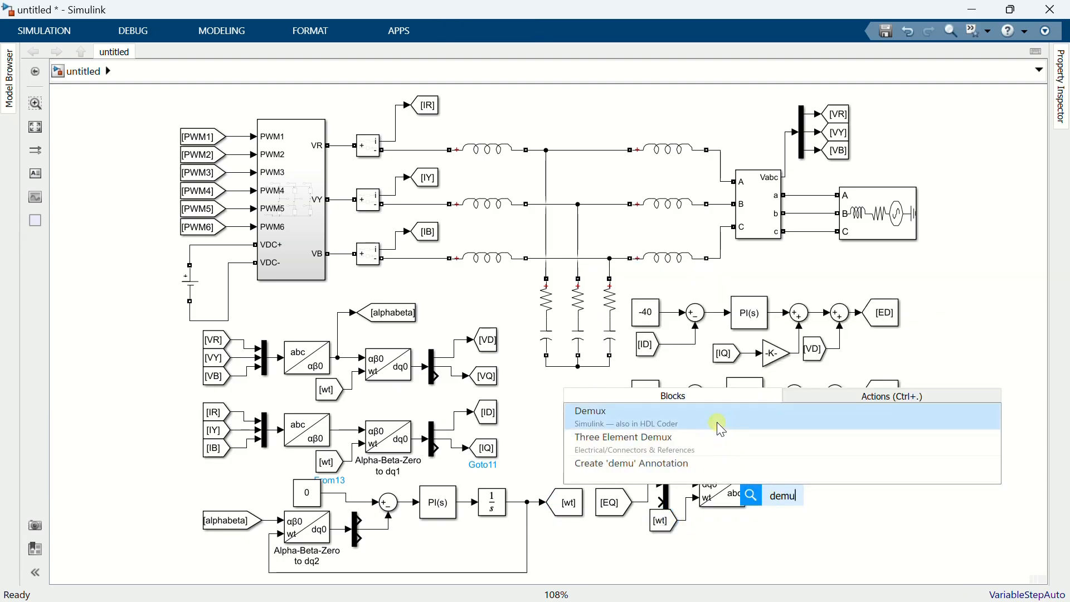
click(716, 422)
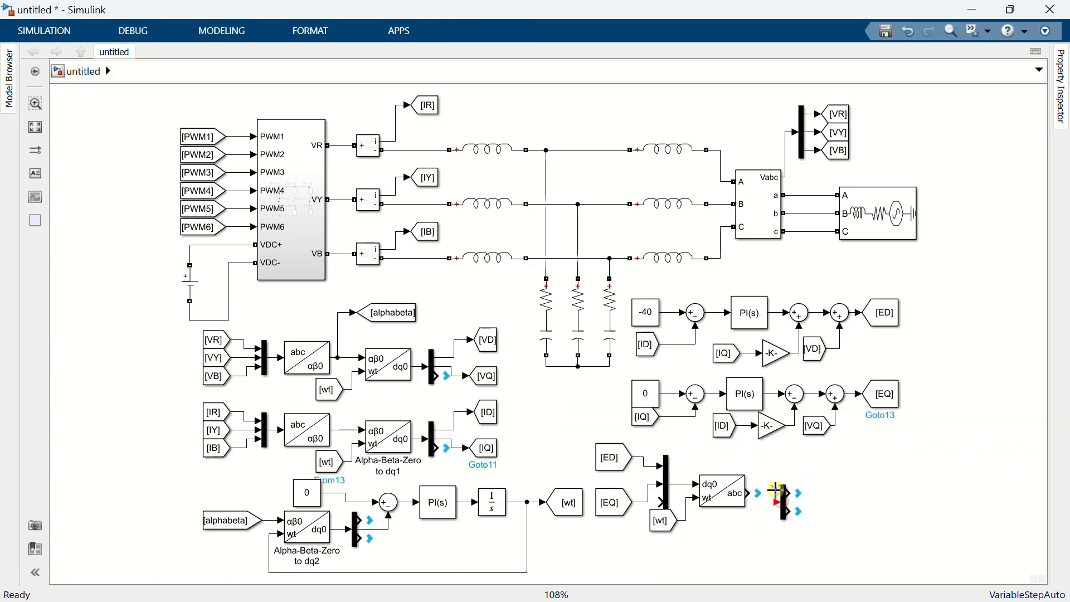
click(786, 506)
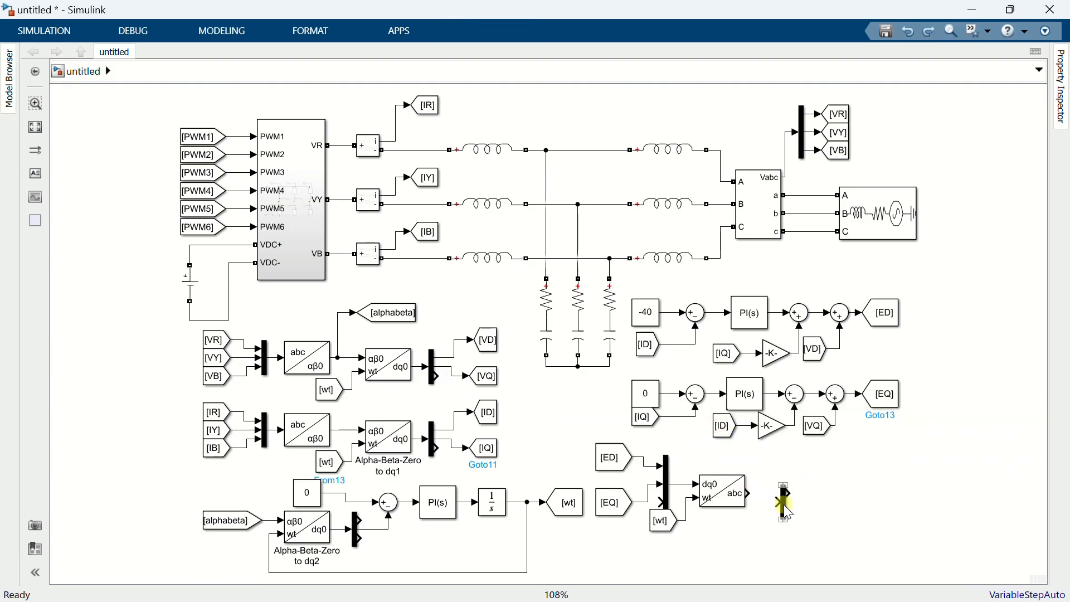
drag(788, 509, 763, 488)
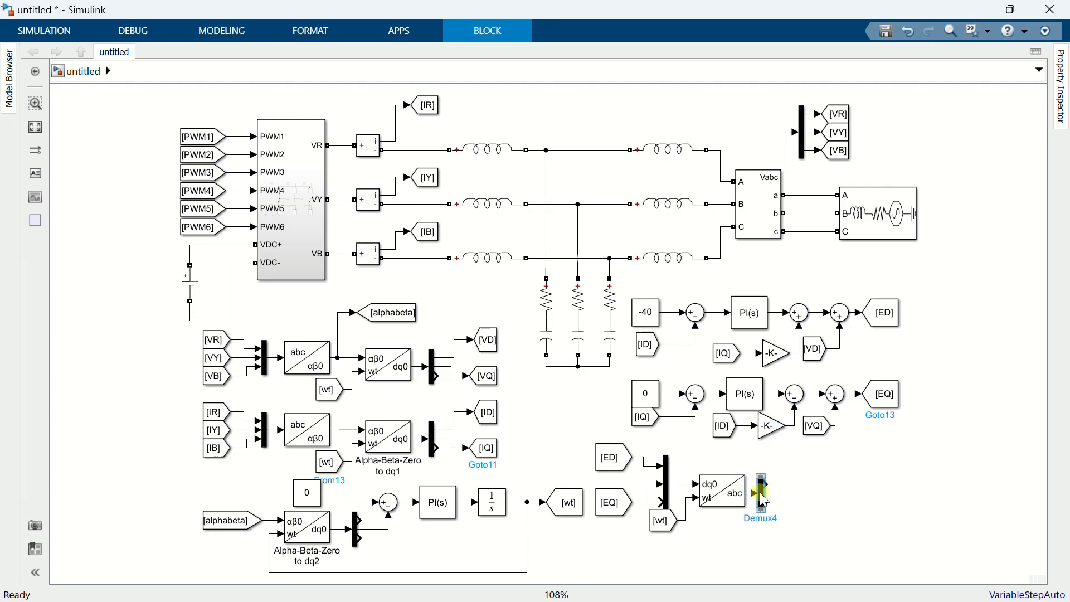
Set the new Demux's number of outputs to 3, lengthen it and align it with the dq0 to abc output.
double_click(762, 492)
text(3)
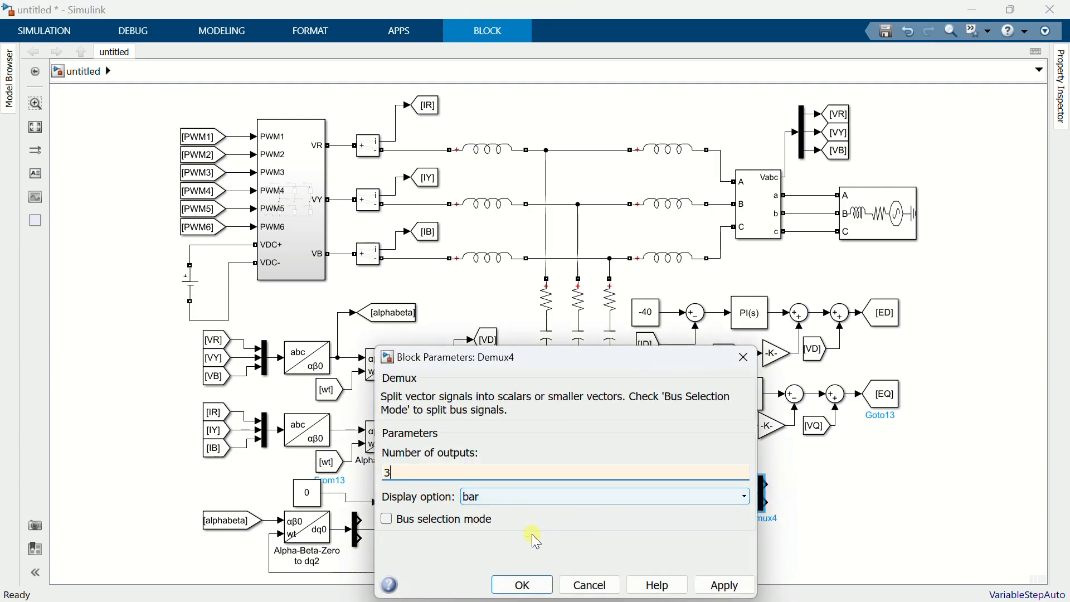
click(523, 584)
click(790, 519)
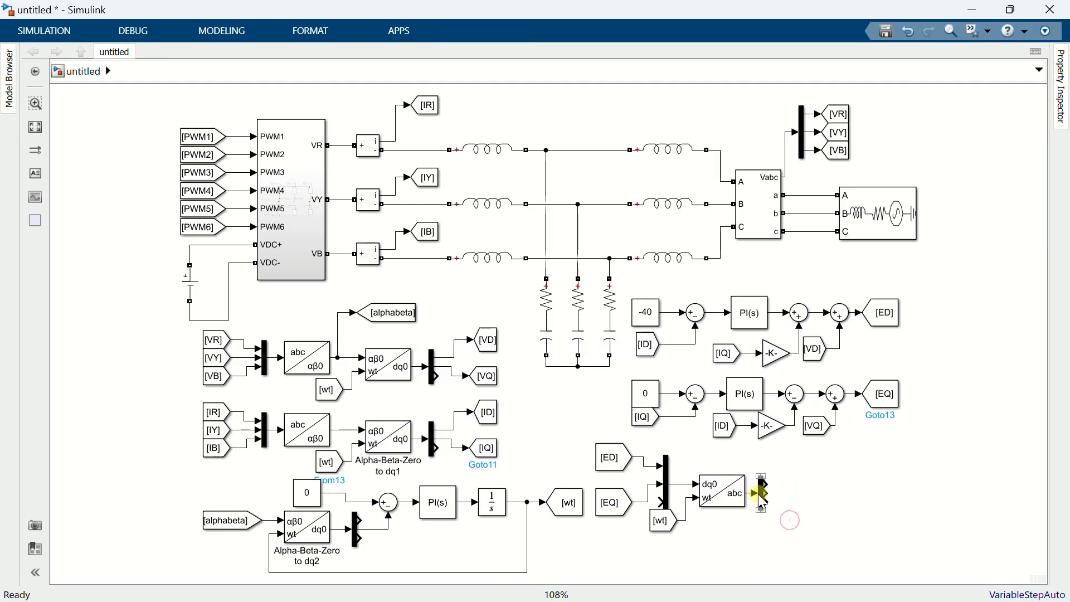
drag(763, 510, 765, 532)
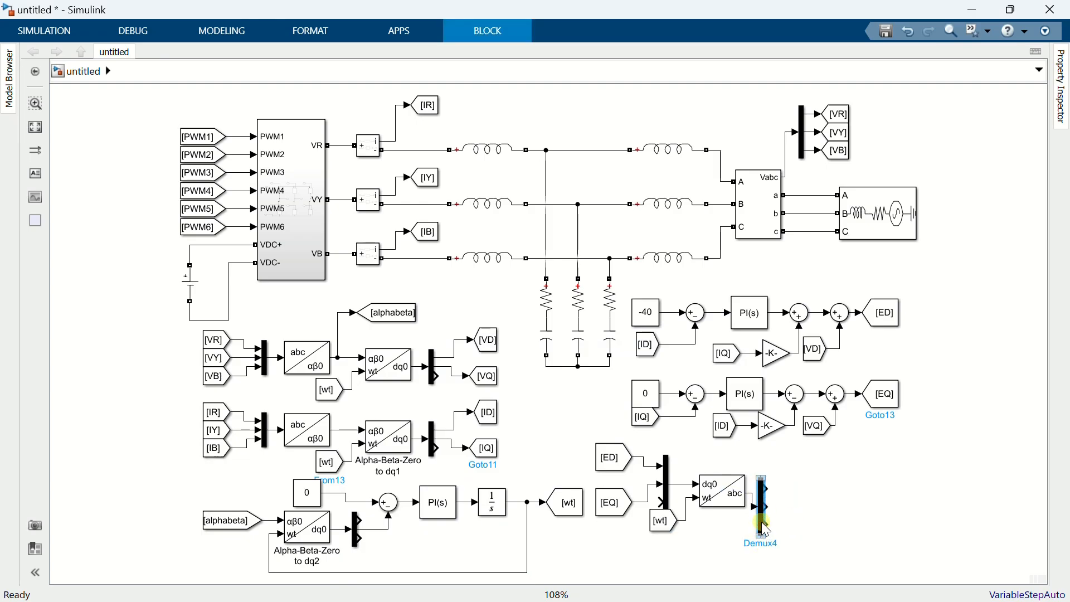
click(793, 501)
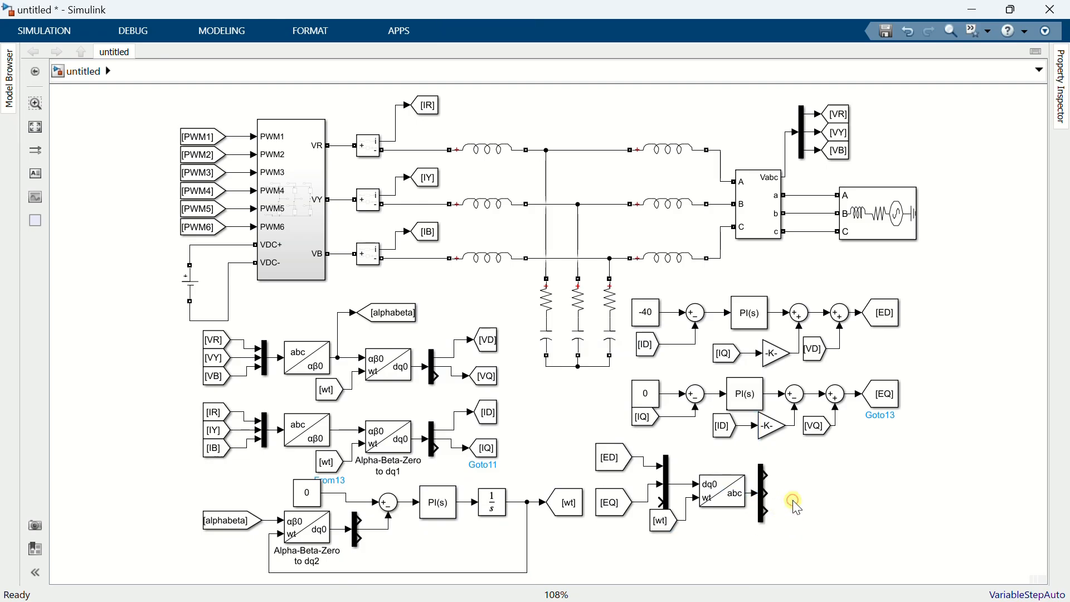
Add a Gain block next to the three-output Demux and connect the Demux's first output to it.
double_click(812, 485)
text(gai)
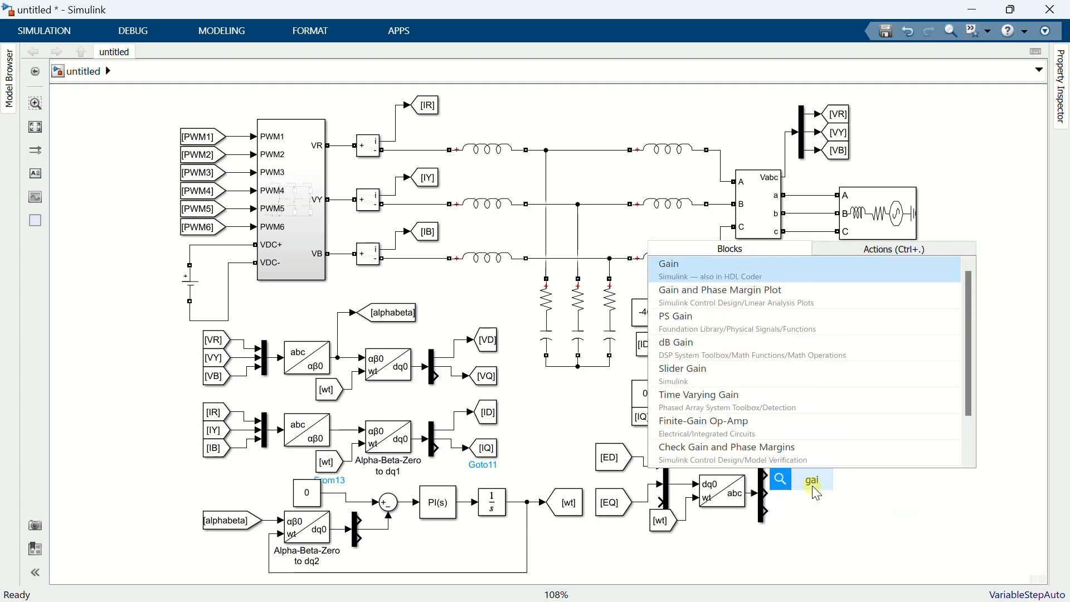
text(n)
click(807, 272)
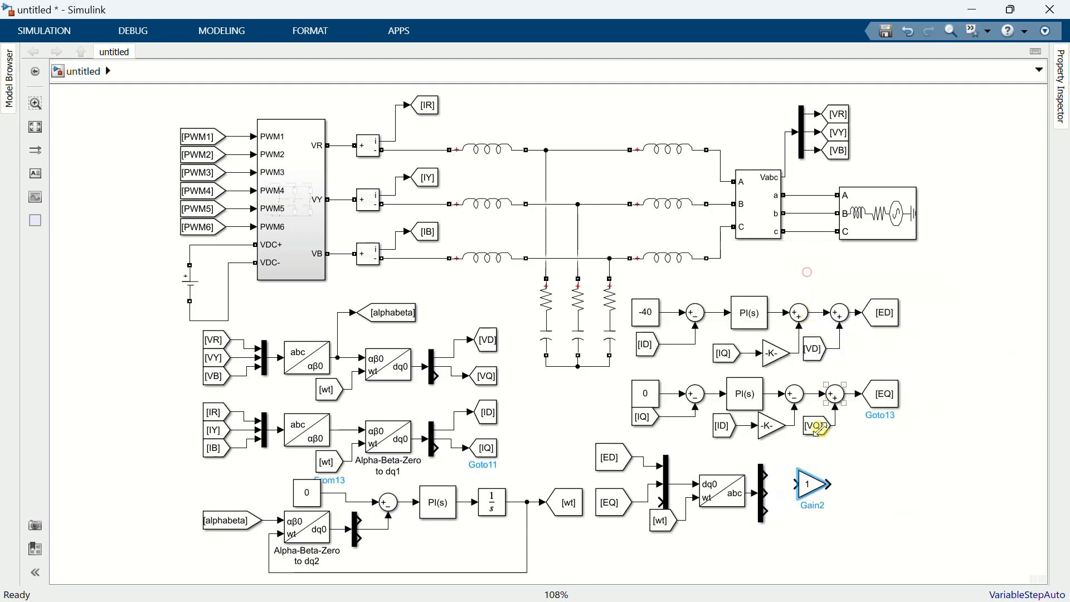
drag(804, 493, 801, 484)
drag(805, 471, 770, 471)
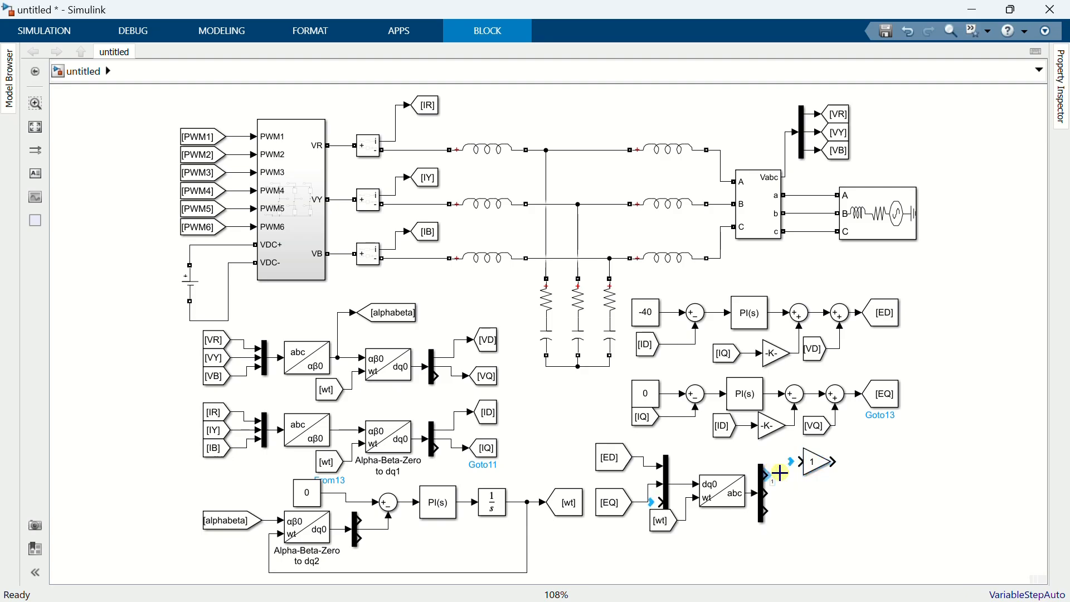
Set the gain of the block on the Demux's first output to 2/800.
double_click(812, 473)
text(2)
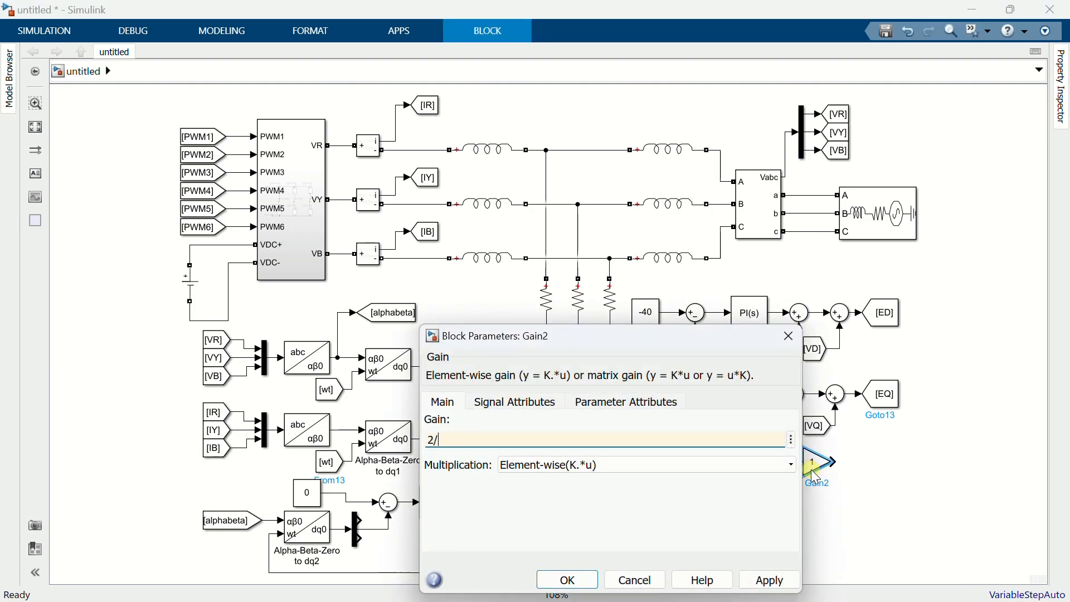
text(/800)
click(567, 580)
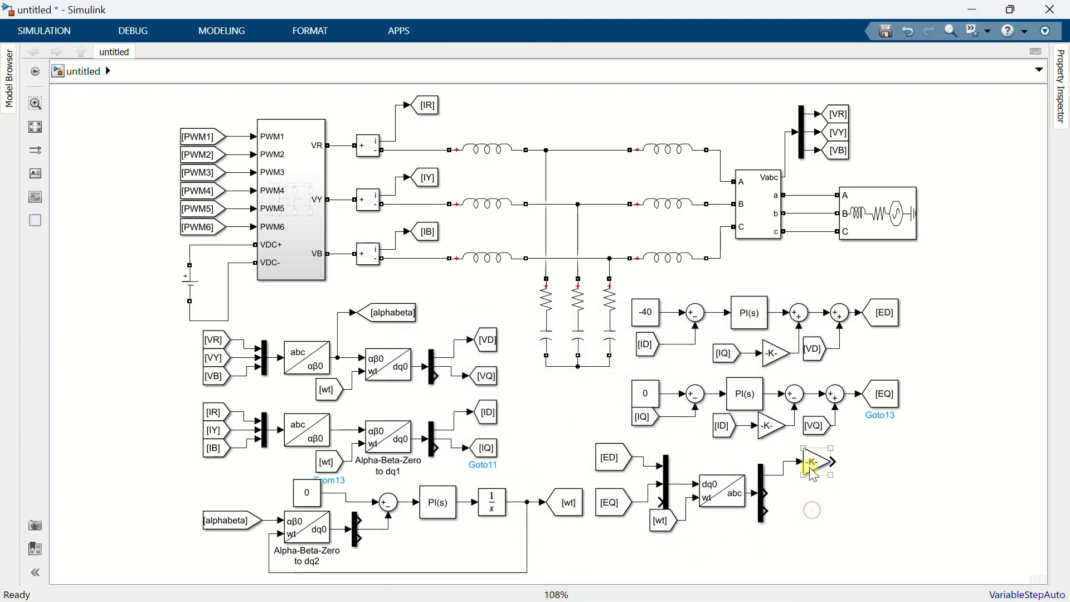
Place two copies of the 2/800 Gain below the original and connect them to the Demux's second and third outputs.
mouse_move(814, 462)
mouse_down()
mouse_move(819, 509)
mouse_move(830, 508)
mouse_up()
mouse_move(767, 494)
mouse_down()
mouse_move(822, 507)
mouse_move(809, 507)
mouse_move(817, 547)
mouse_up()
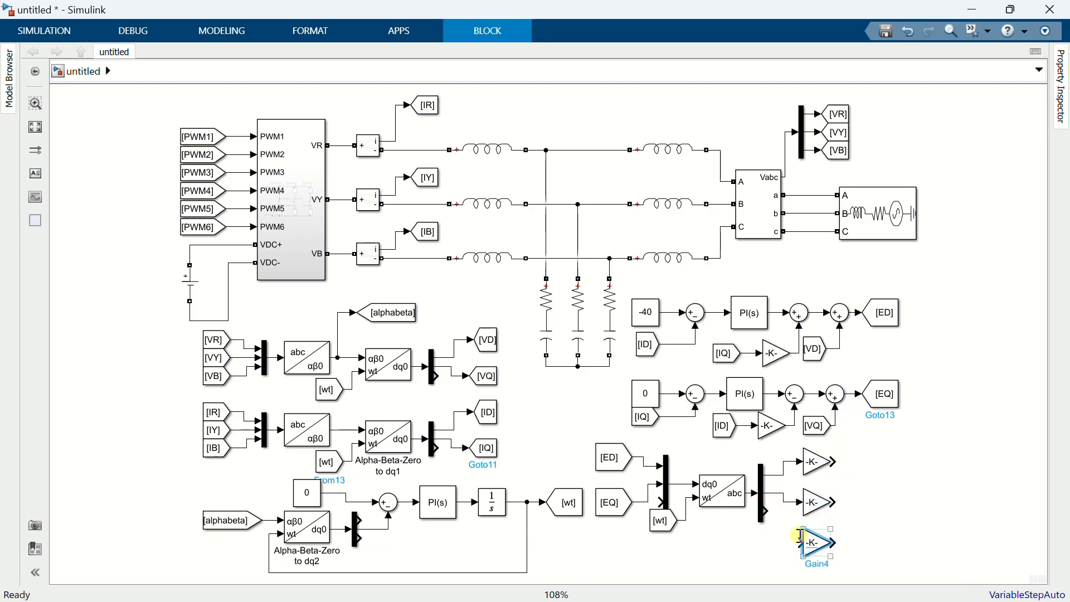
drag(768, 513, 803, 545)
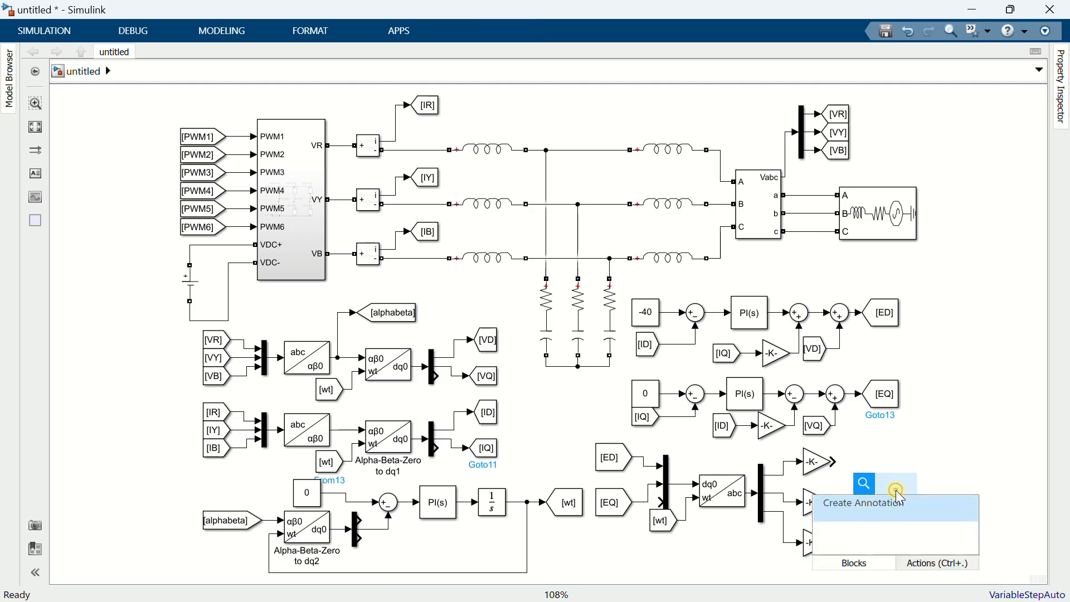
Add a Relational Operator block beyond the three Gain blocks and set its relational operator to >=.
text(rel)
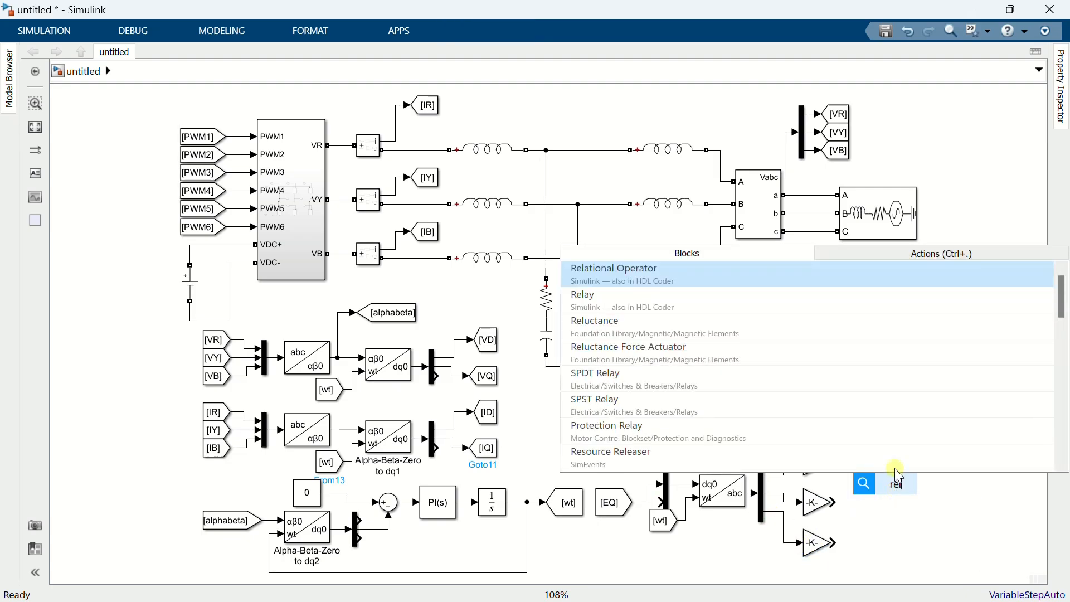
click(742, 282)
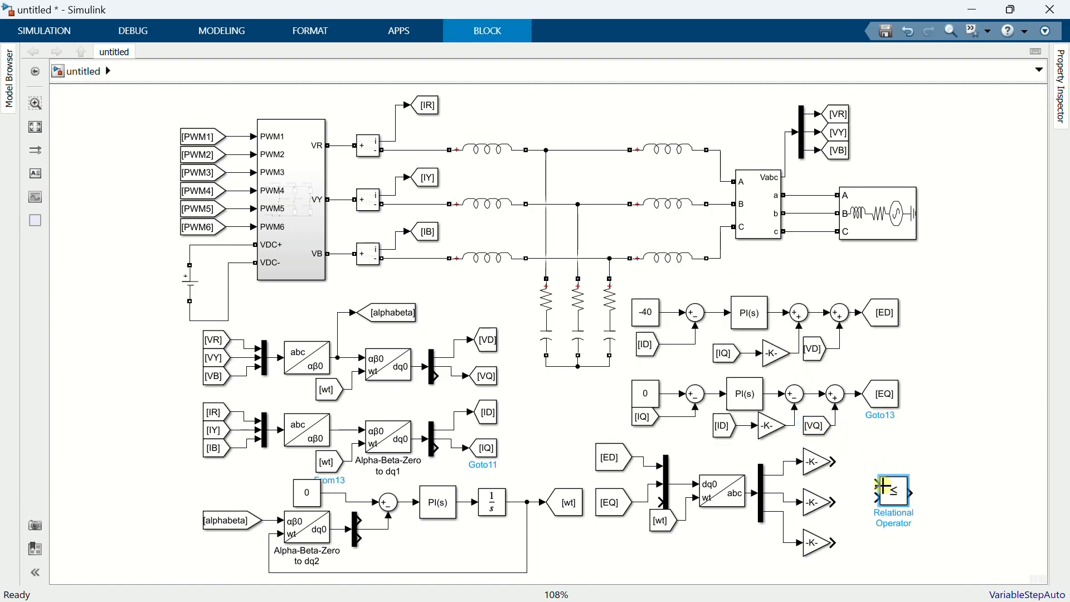
click(943, 487)
click(904, 432)
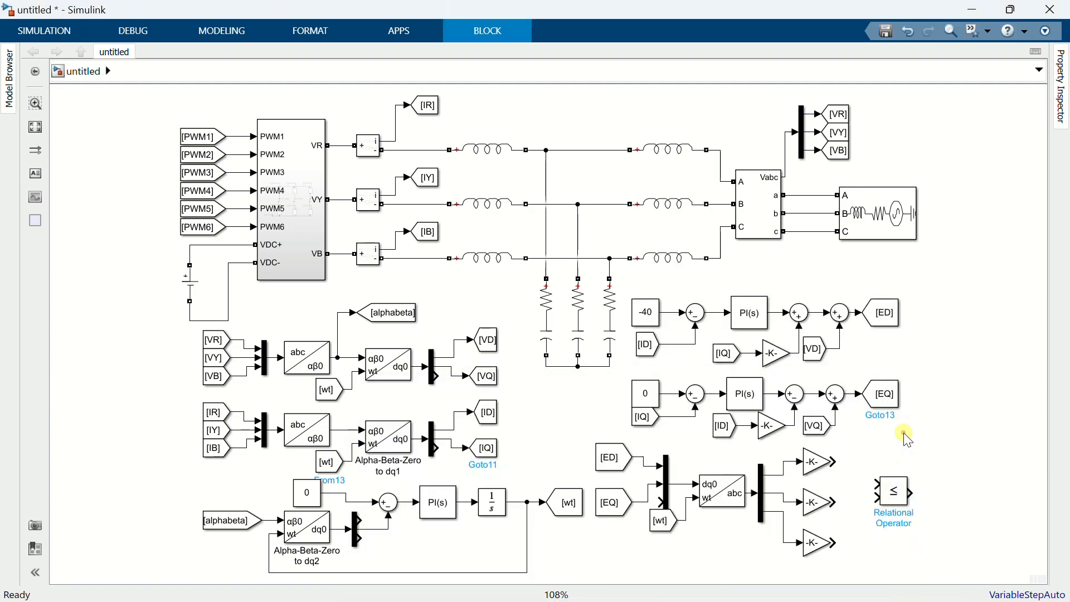
double_click(898, 491)
click(522, 488)
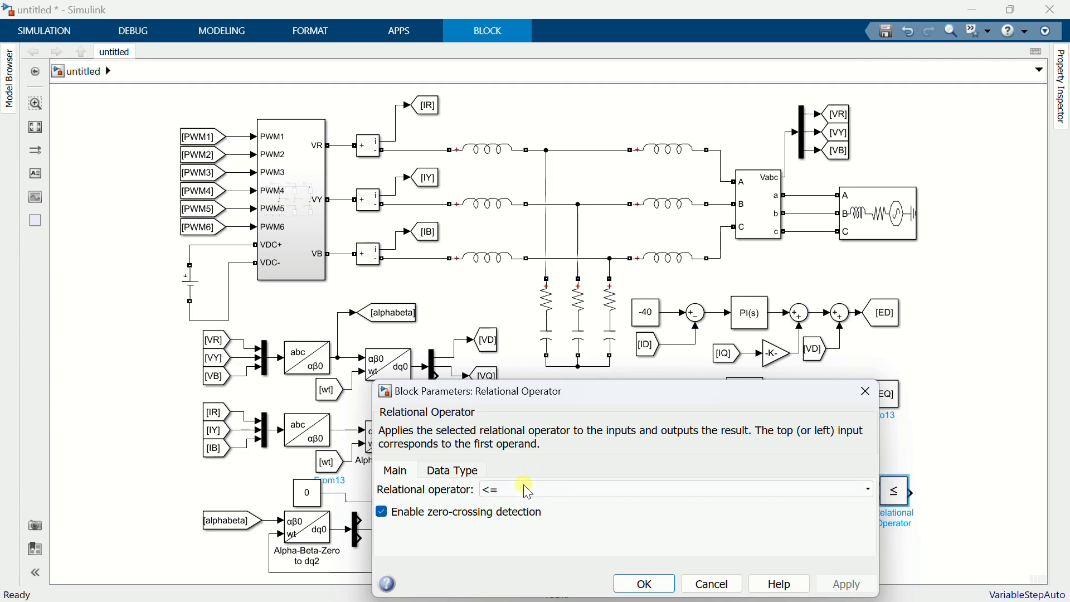
click(498, 414)
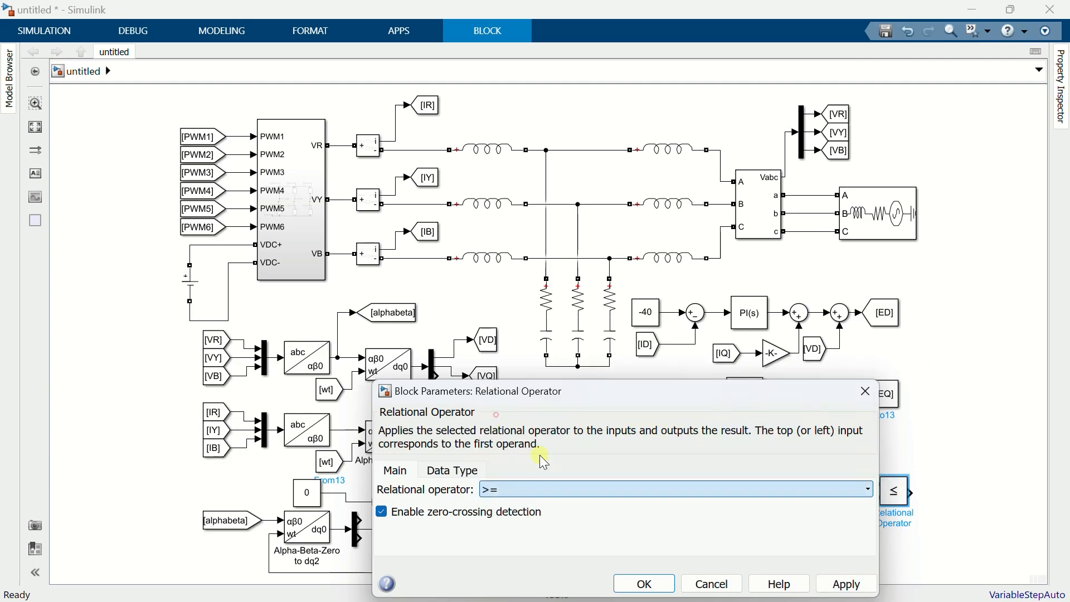
click(643, 584)
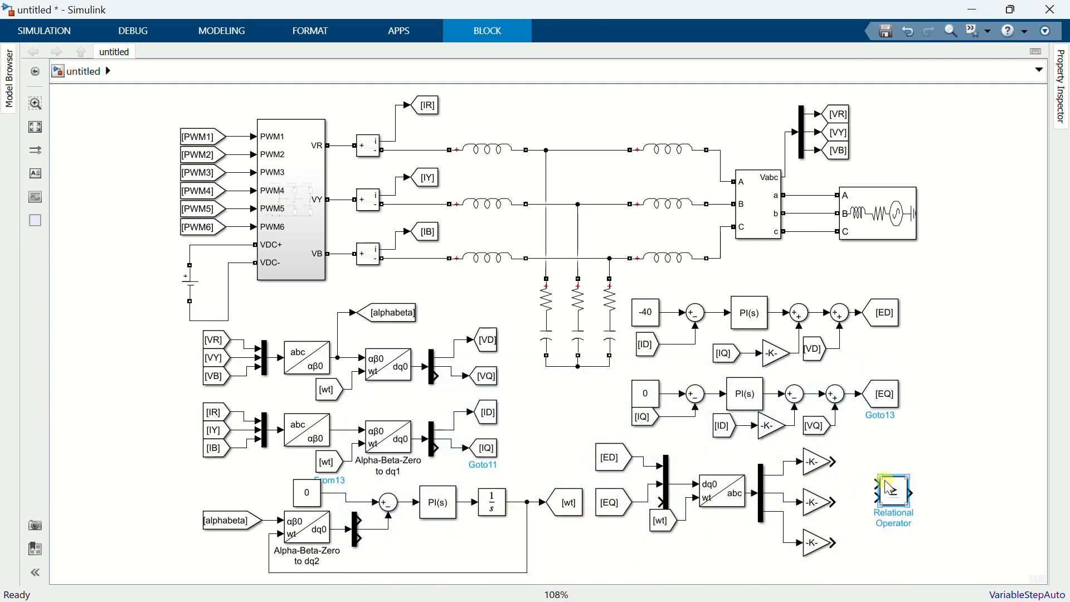
Place a >= Relational Operator beside each of the three Gain blocks and connect each Gain to its operator's first input.
drag(856, 459, 865, 544)
click(851, 499)
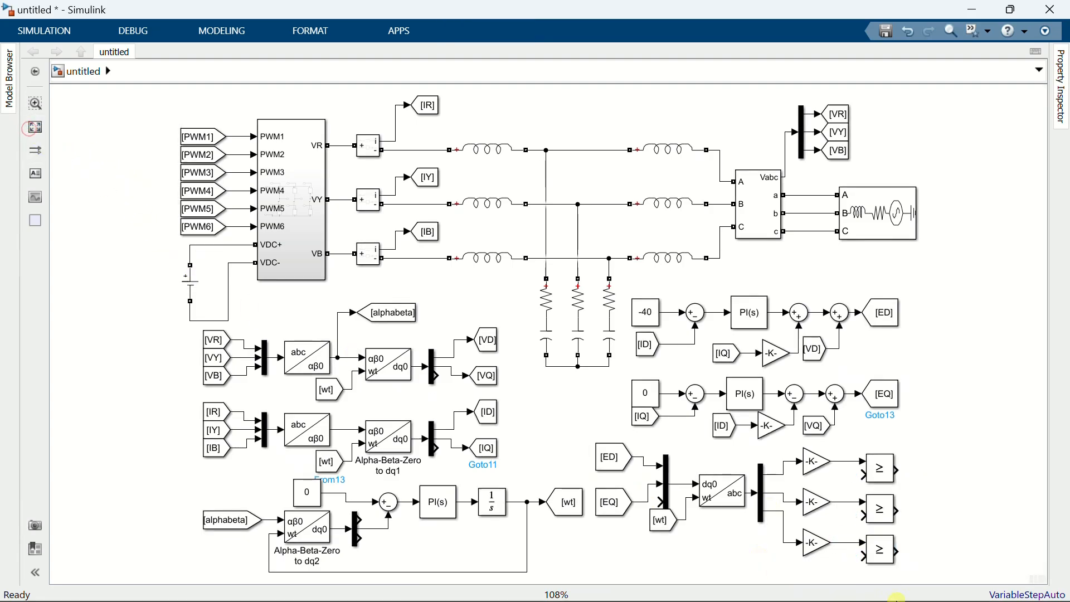
Add a Repeating Sequence block below the three-output Demux and set its time values to [0 0.00005 0.0001].
text(repe)
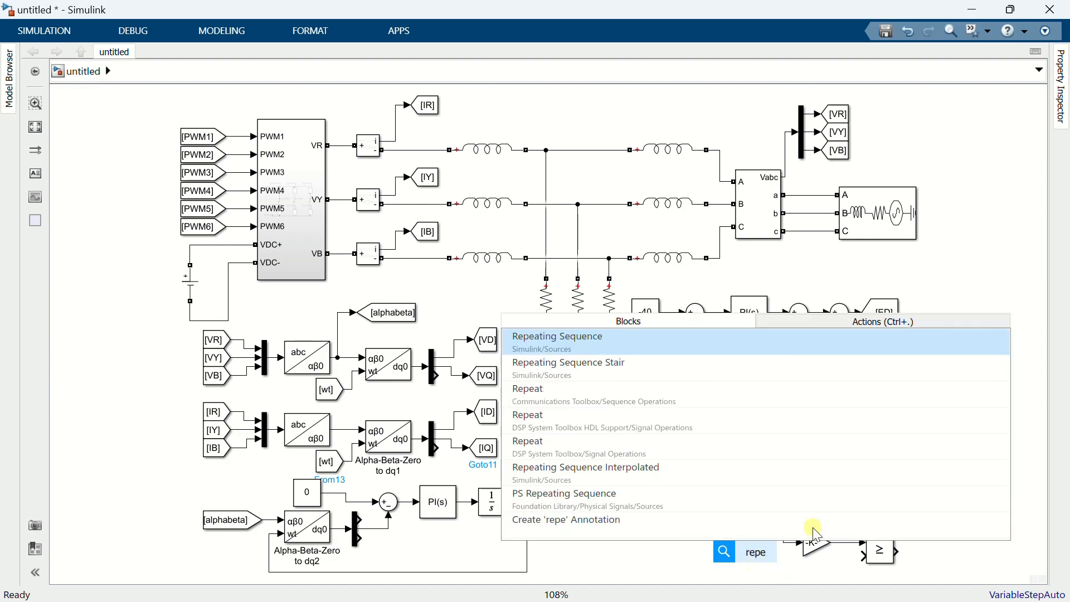
click(679, 342)
double_click(756, 557)
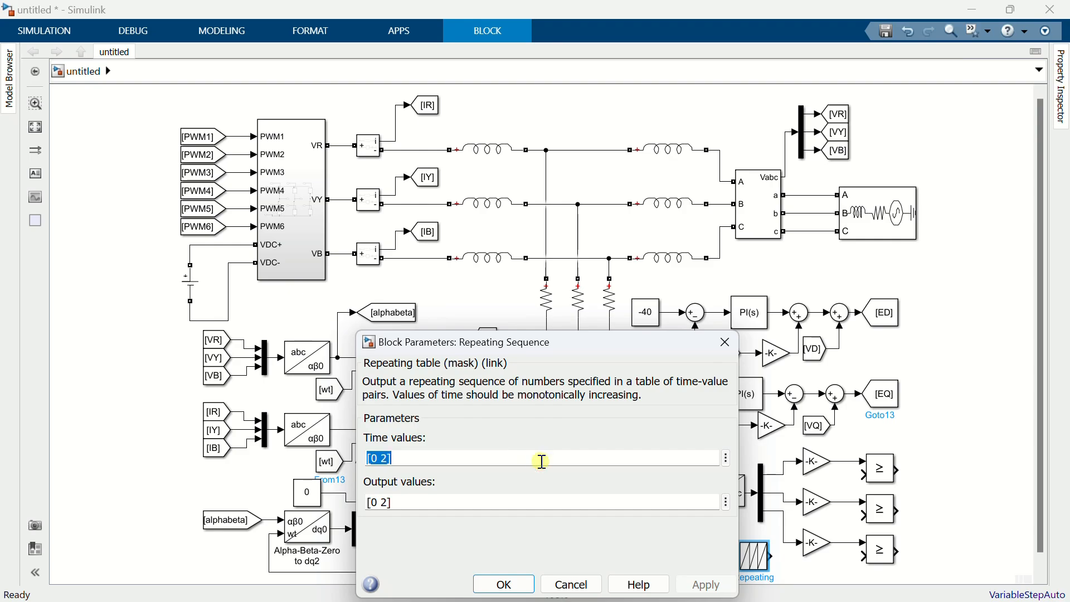
key(BackSpace)
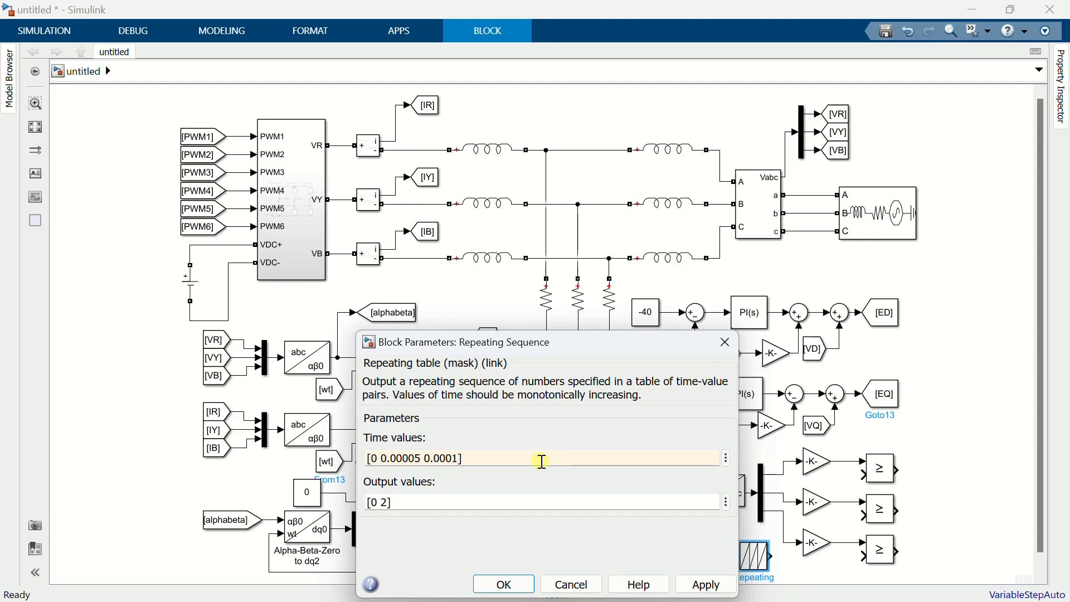
Set the Repeating Sequence block's output values to [-1 1 -1].
click(514, 496)
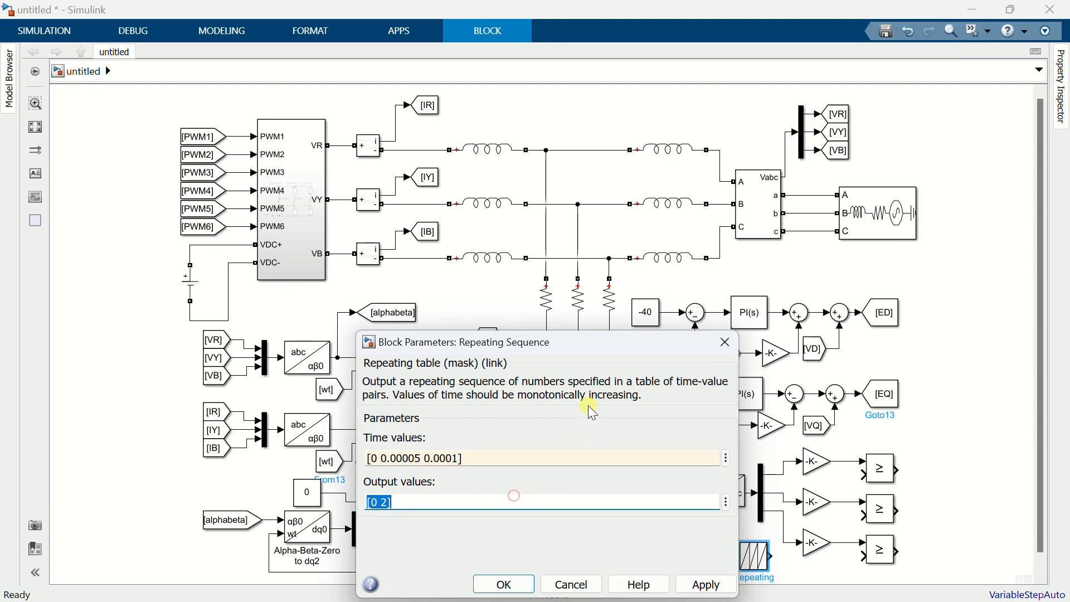
key(Right)
key(BackSpace)
key(BackSpace)
key(BackSpace)
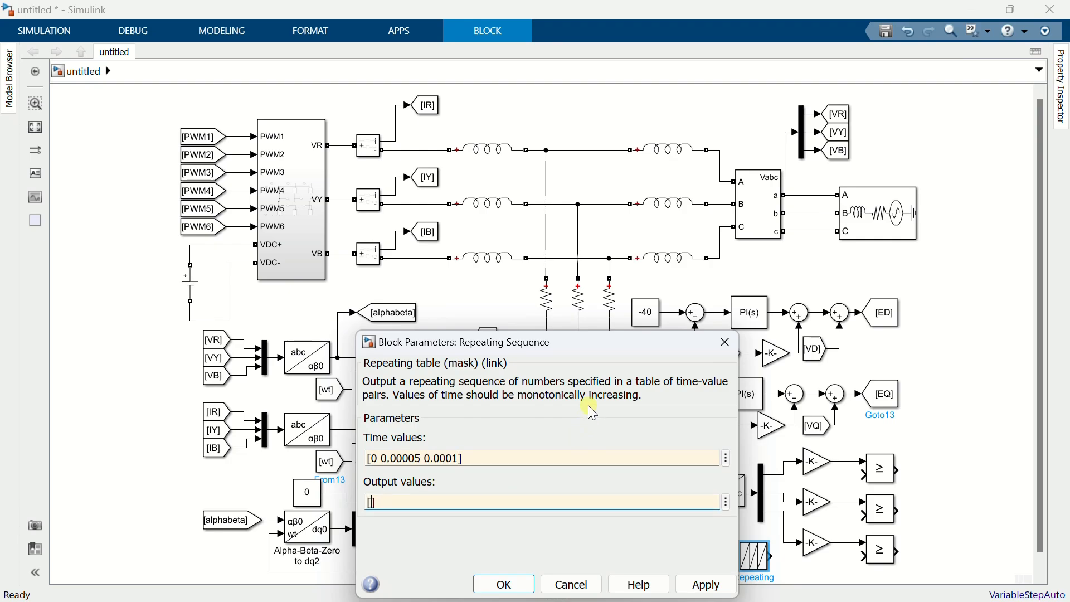
text(-1 1 -1)
click(507, 580)
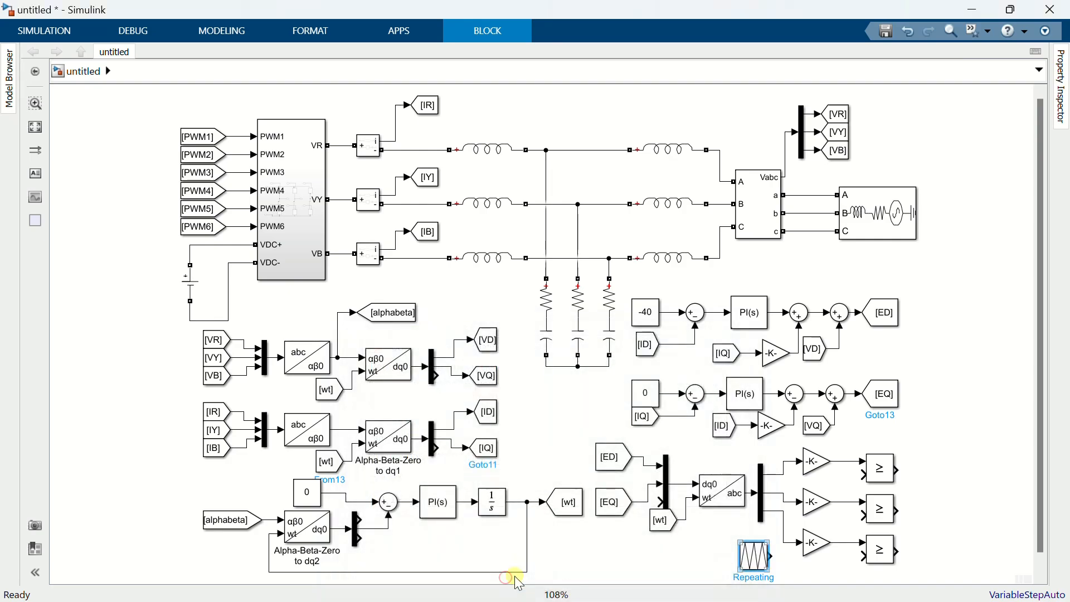
Connect the Repeating Sequence output to the second input of all three Relational Operators.
click(919, 465)
mouse_move(778, 555)
mouse_down()
mouse_move(853, 487)
mouse_move(862, 511)
mouse_move(853, 512)
mouse_up()
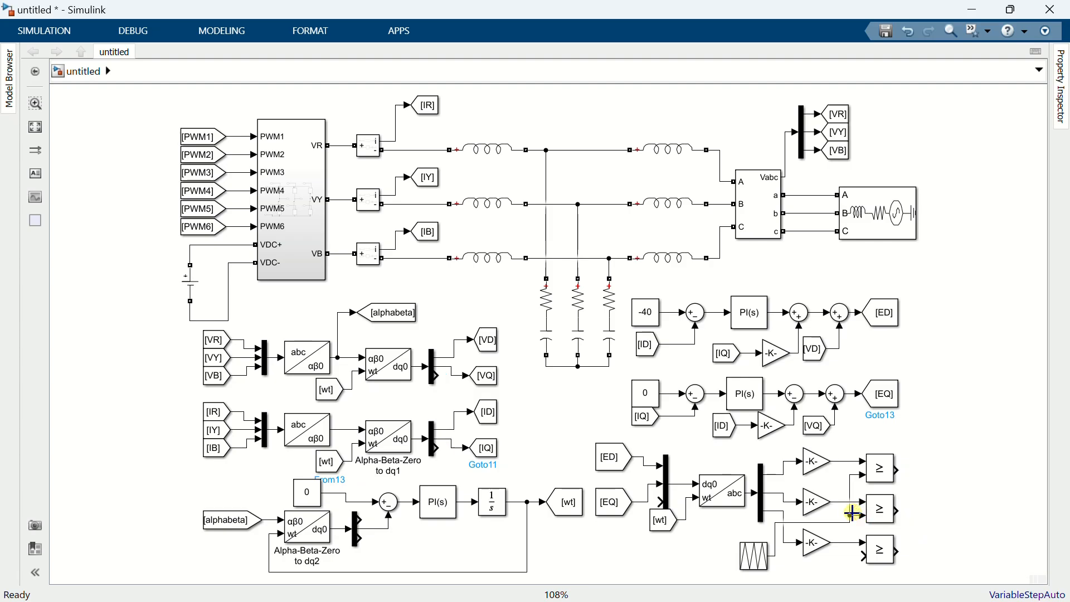
drag(868, 557, 850, 522)
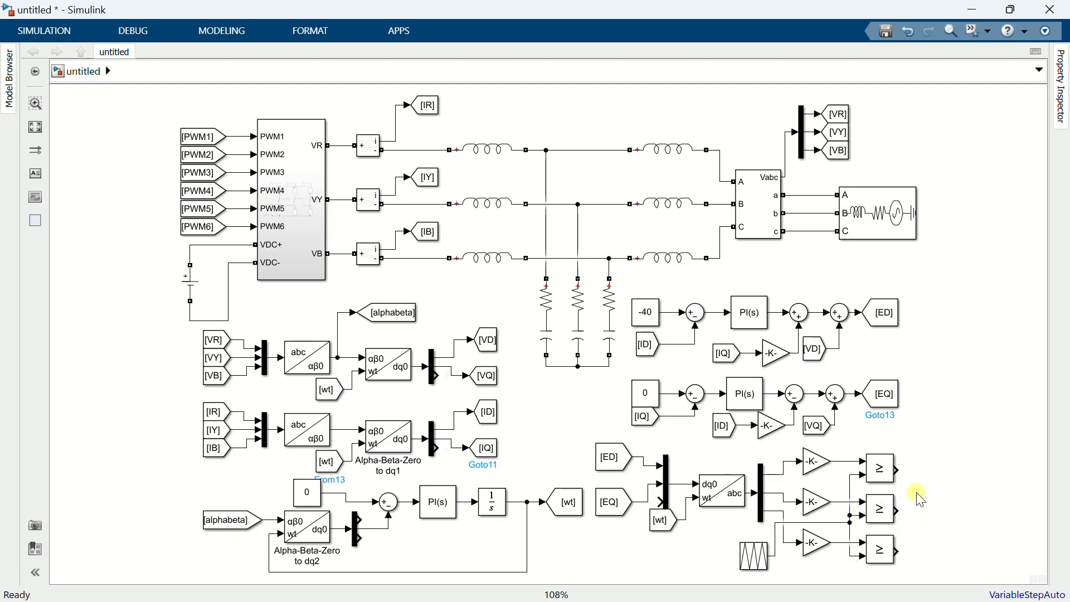
Add a Logical Operator block beyond the first Relational Operator and set its operator to NOT.
double_click(915, 471)
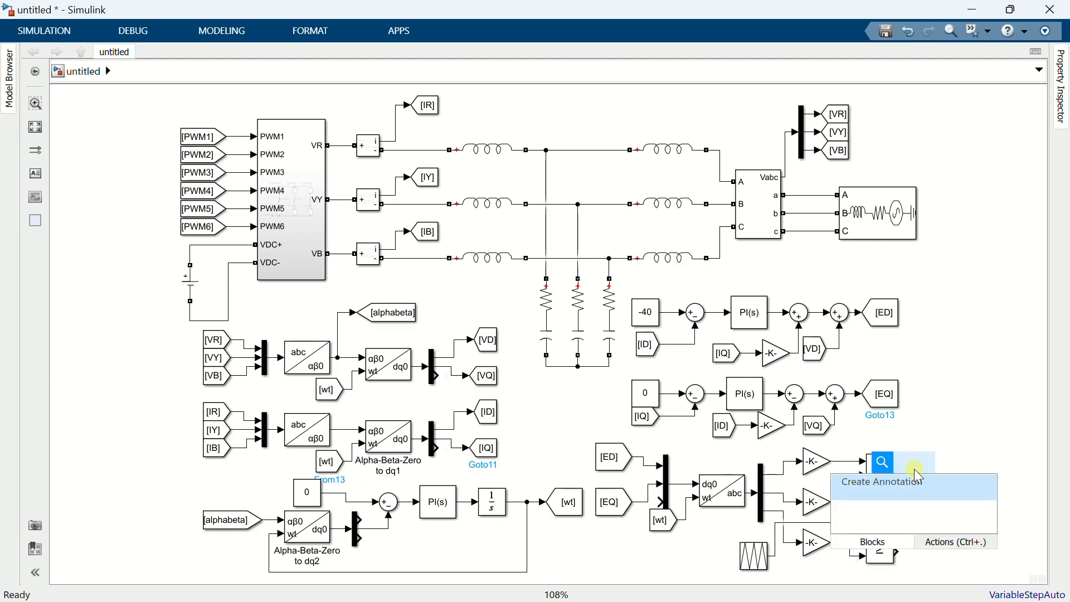
text(log)
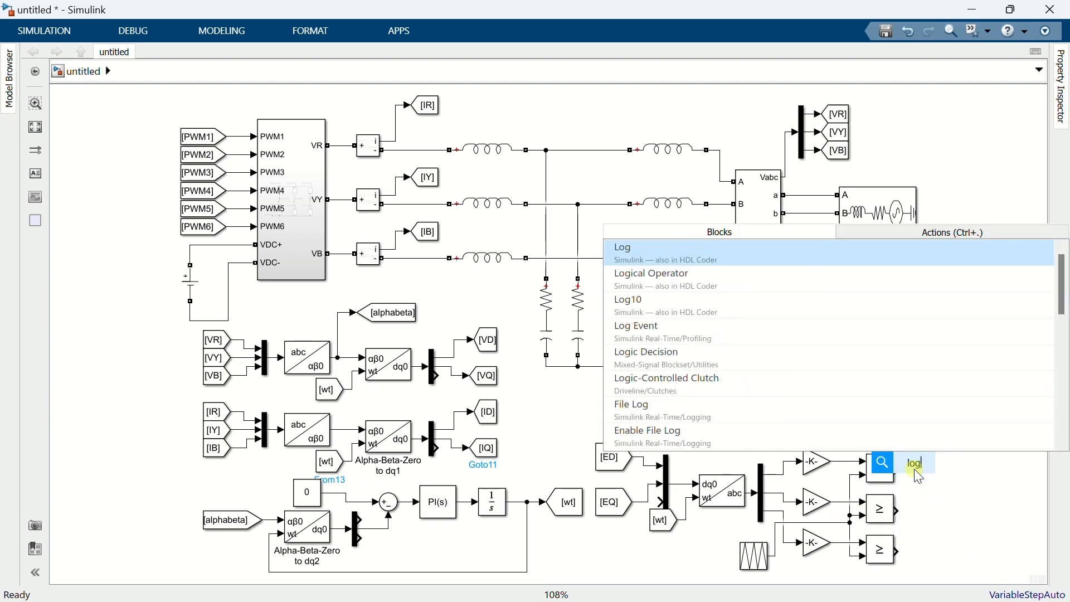
click(723, 283)
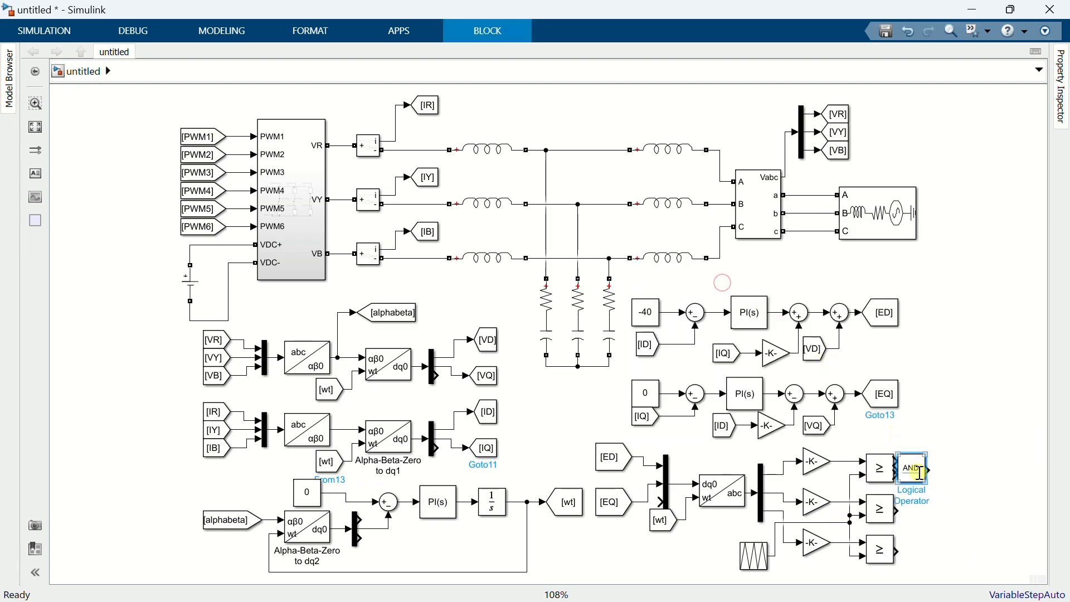
drag(915, 464, 944, 467)
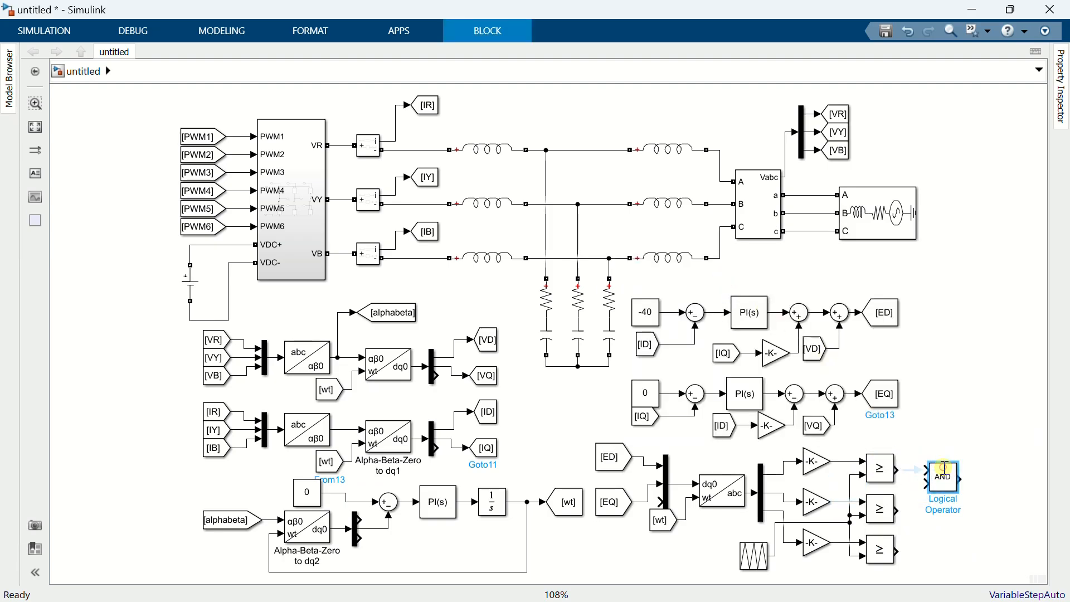
double_click(944, 471)
click(583, 464)
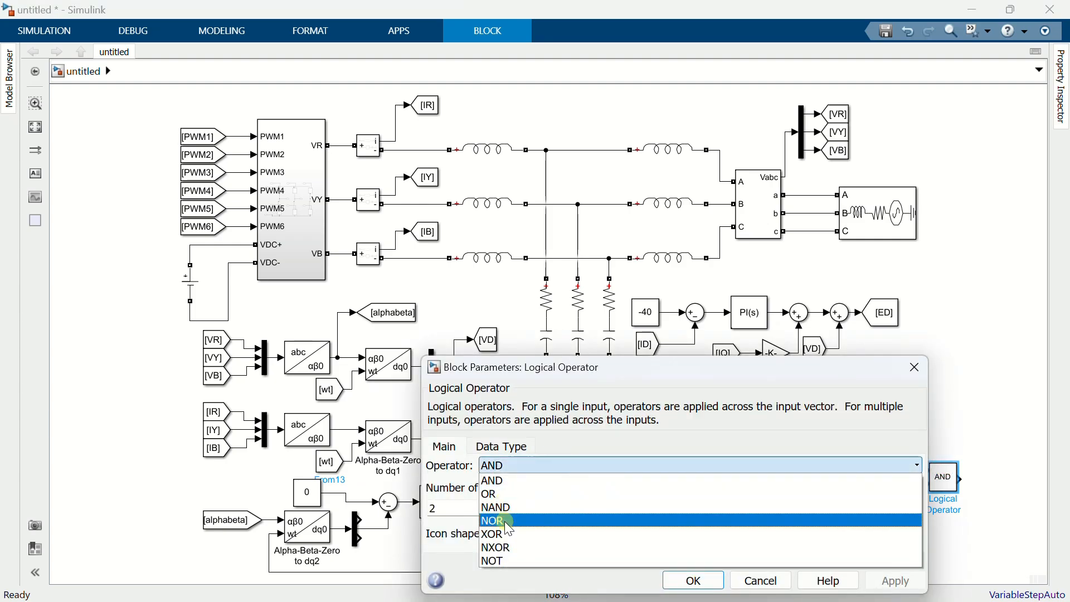
click(496, 560)
click(692, 535)
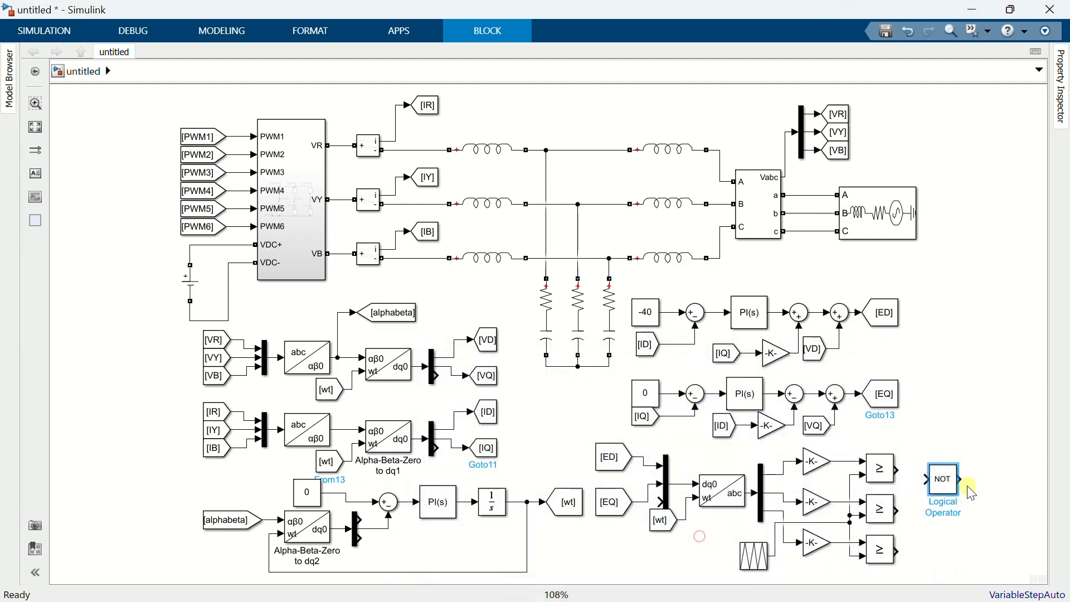
Reduce the NOT block's height and place two copies below it, beside the second and third Relational Operators.
drag(928, 494, 952, 555)
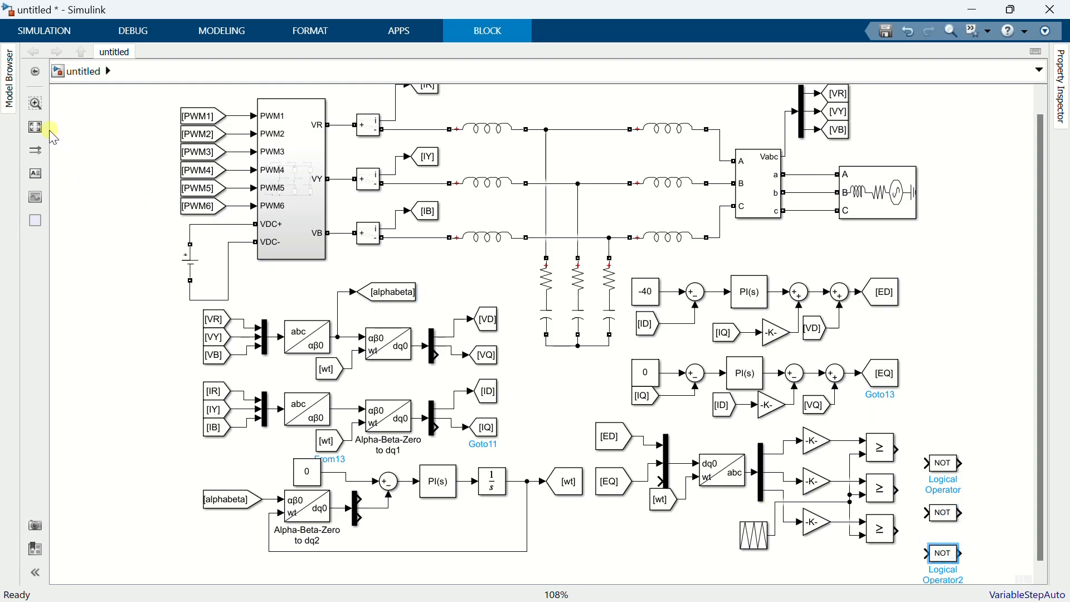
key(space)
click(975, 478)
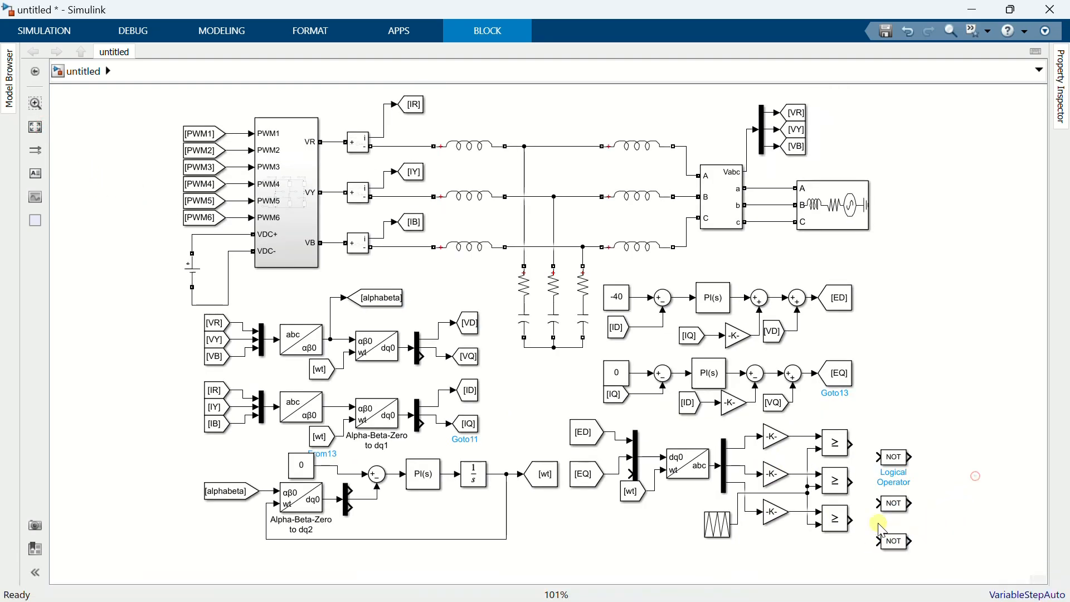
Connect each of the three Relational Operator outputs to its neighbouring NOT block.
drag(853, 519, 881, 540)
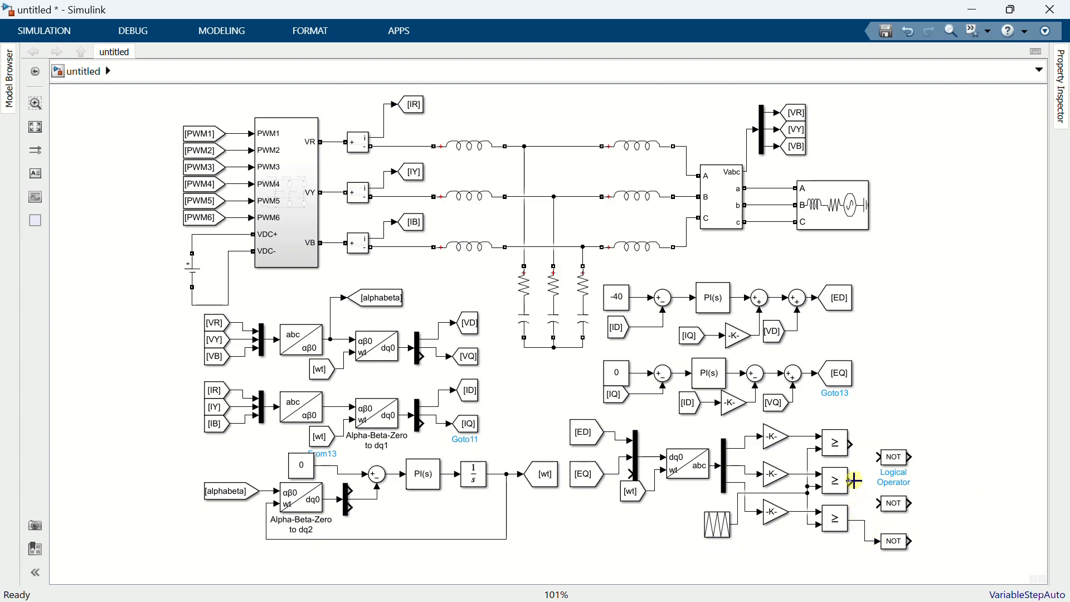
drag(873, 501, 880, 503)
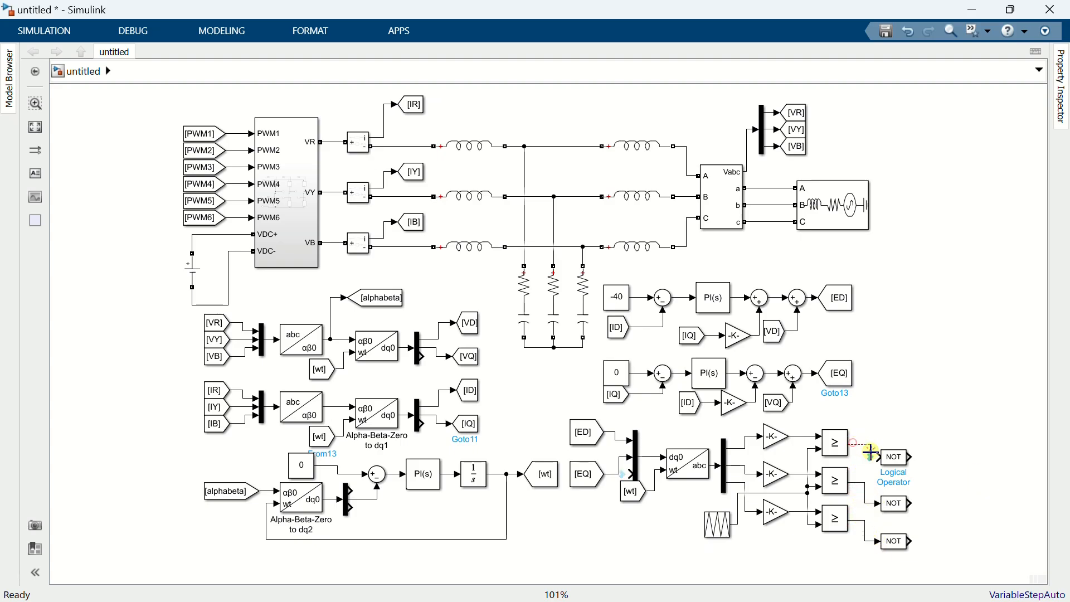
drag(870, 452, 880, 456)
Create Goto blocks for PWM1 and PWM2, fed by the first Relational Operator's output and the first NOT block respectively.
click(251, 202)
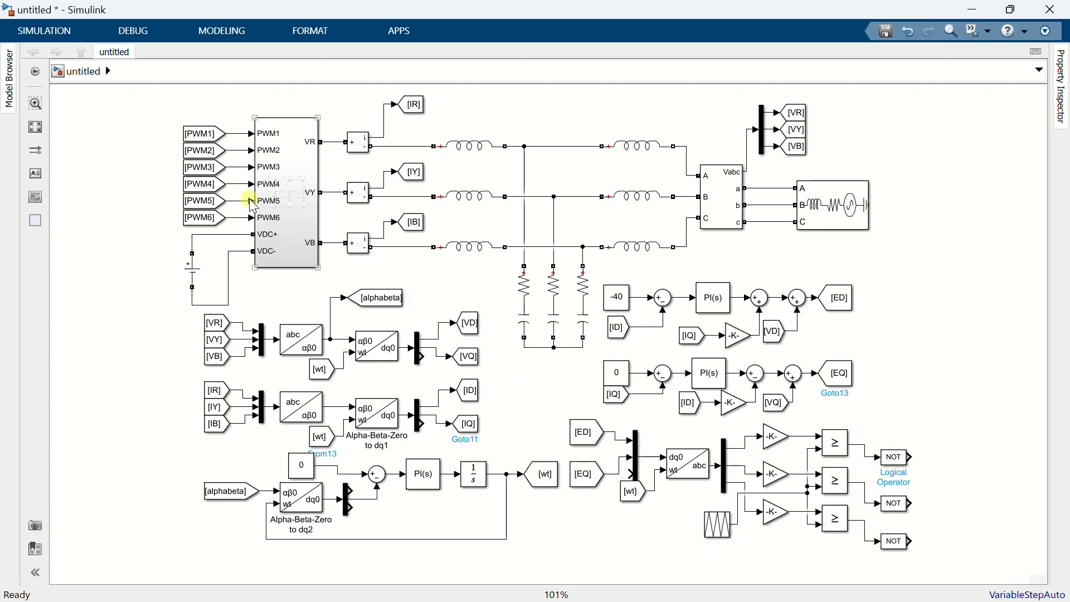
click(195, 135)
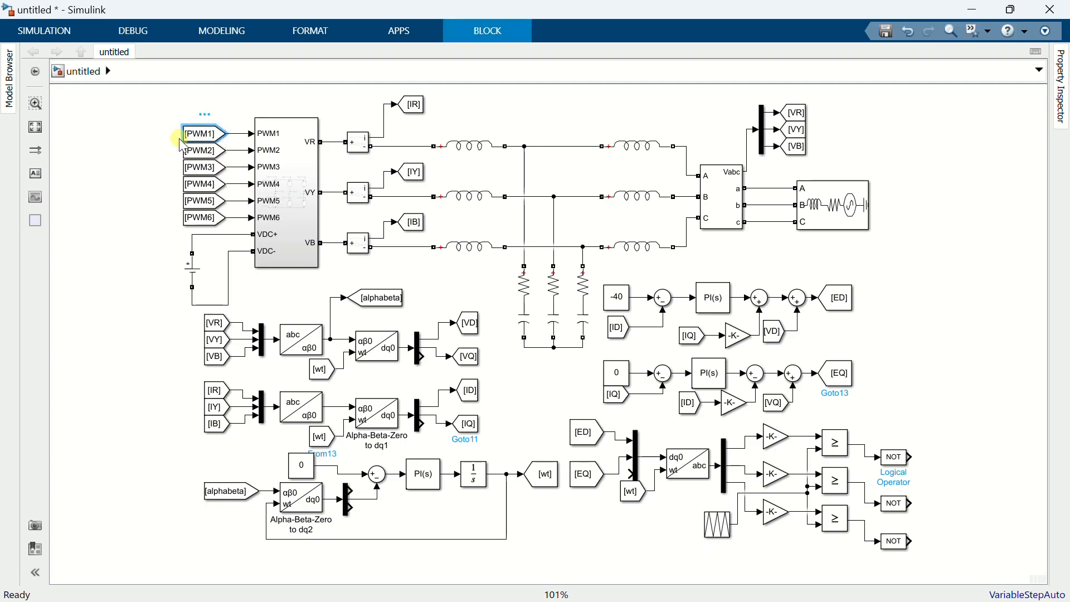
click(189, 142)
mouse_move(182, 139)
mouse_down()
mouse_move(478, 275)
mouse_move(910, 449)
mouse_move(927, 432)
mouse_move(865, 444)
mouse_up()
drag(181, 151, 950, 429)
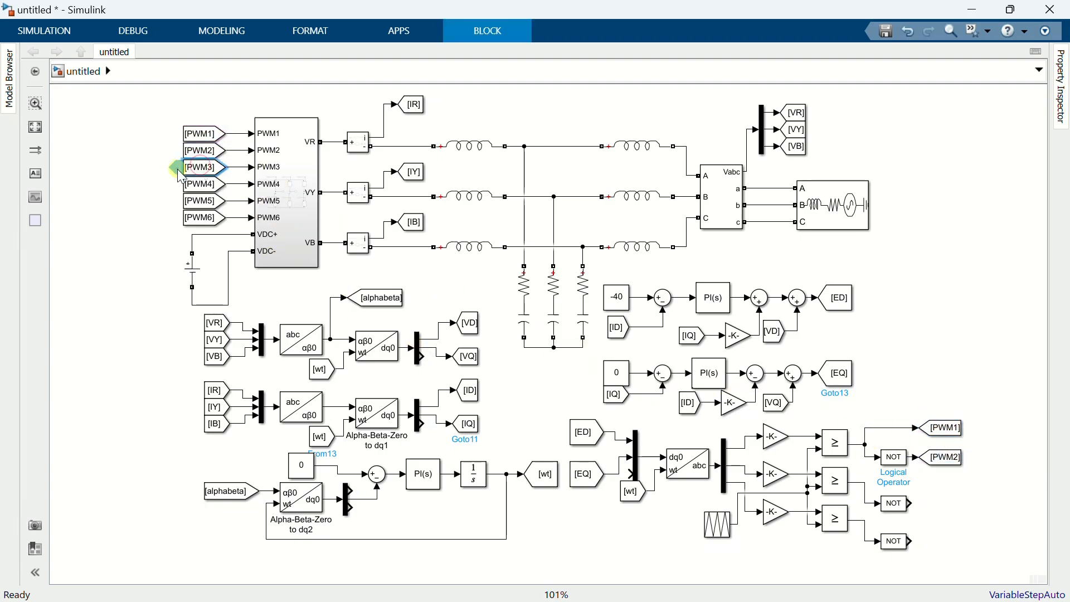
Create Goto blocks for PWM3 and PWM4, fed by the second Relational Operator's output and the second NOT block respectively.
drag(182, 168, 864, 483)
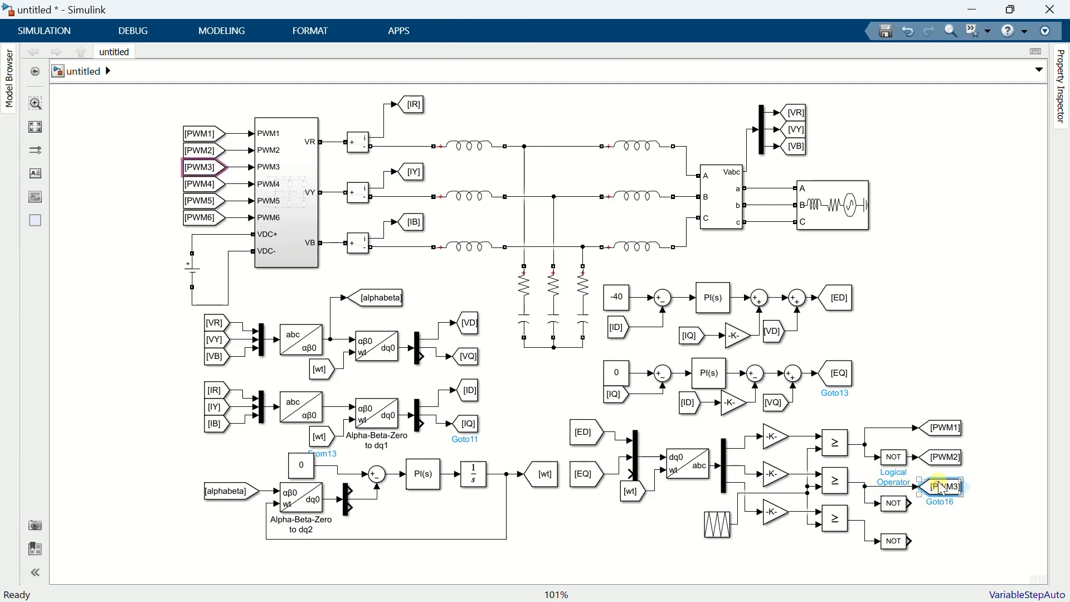
drag(939, 486, 939, 482)
drag(182, 184, 943, 504)
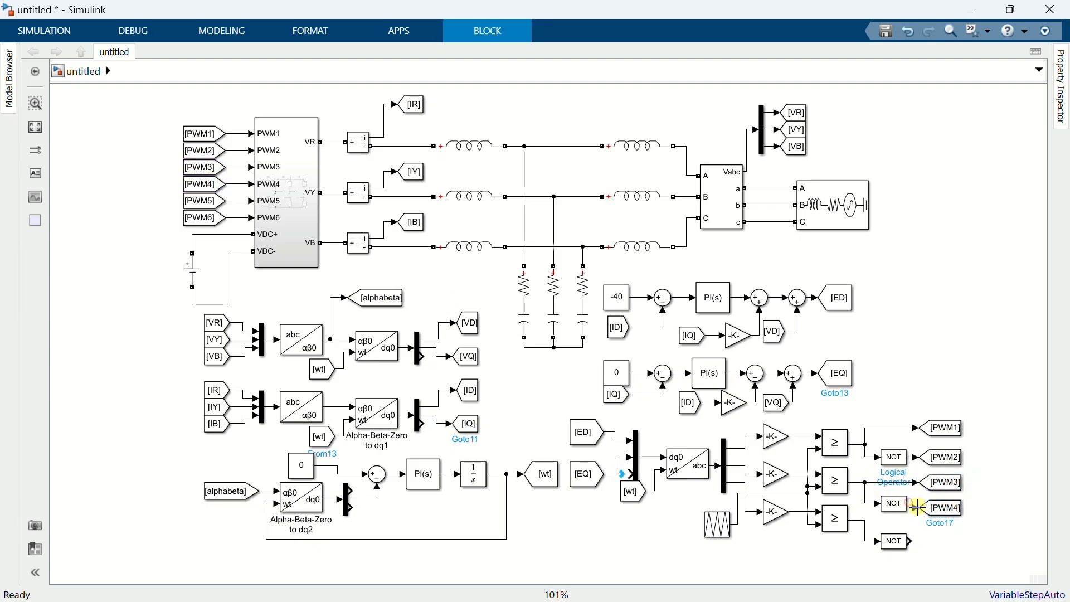
Create Goto blocks for PWM5 and PWM6, fed by the third Relational Operator's output and the third NOT block respectively.
mouse_move(200, 201)
mouse_down()
mouse_move(704, 382)
mouse_move(936, 506)
mouse_move(938, 525)
mouse_up()
drag(916, 524, 866, 524)
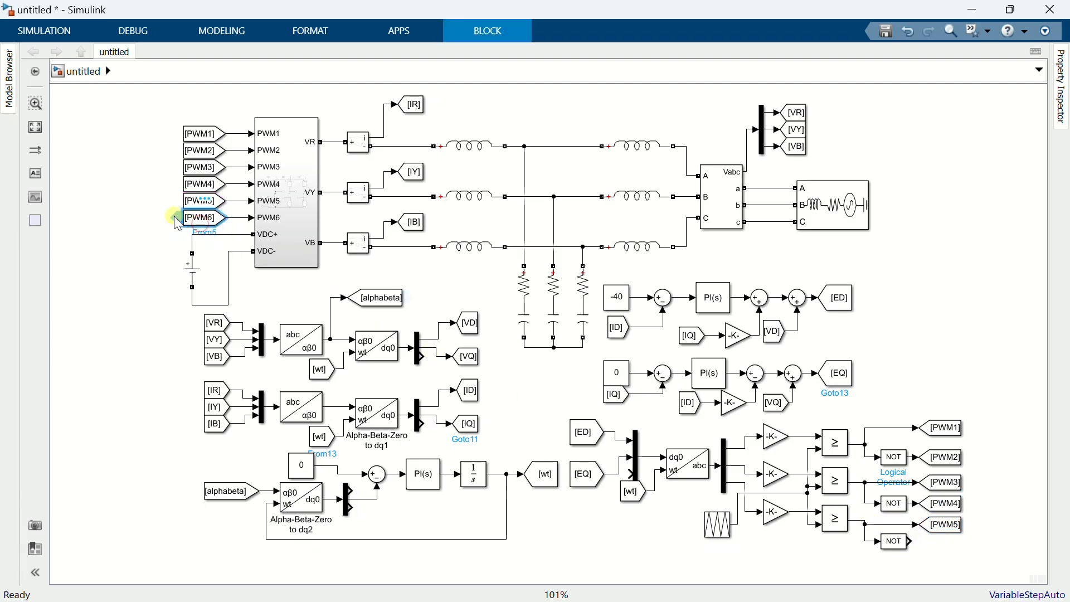
drag(186, 217, 908, 542)
click(1005, 505)
click(35, 127)
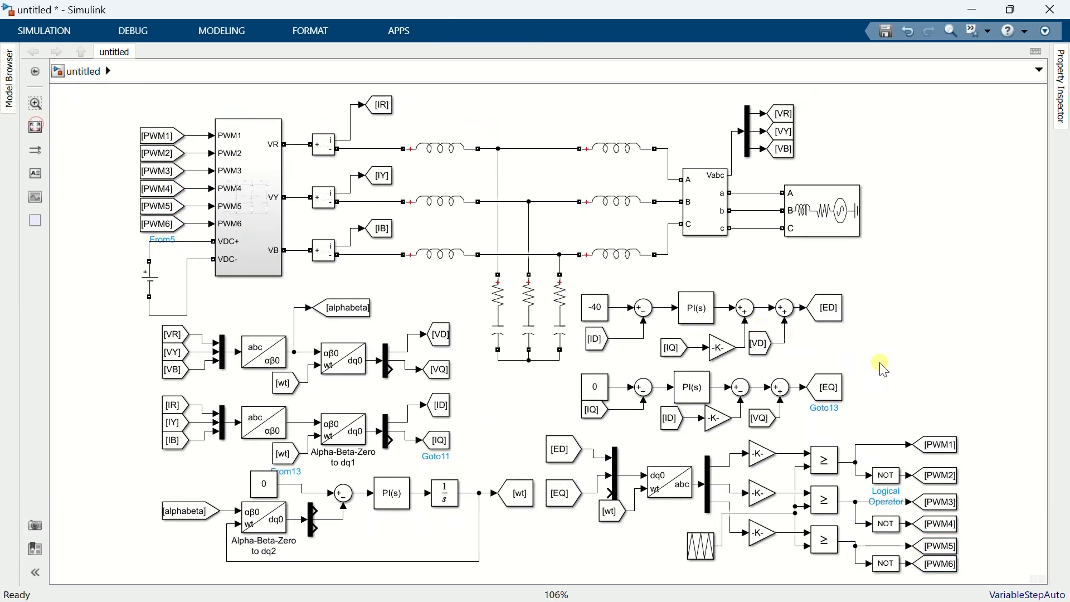
key(ctrl+s)
Copy the VR, VY, VB and IR, IY, IB From blocks with their Muxes into the empty area below the grid source.
drag(137, 327, 226, 450)
key(ctrl+c)
key(ctrl+v)
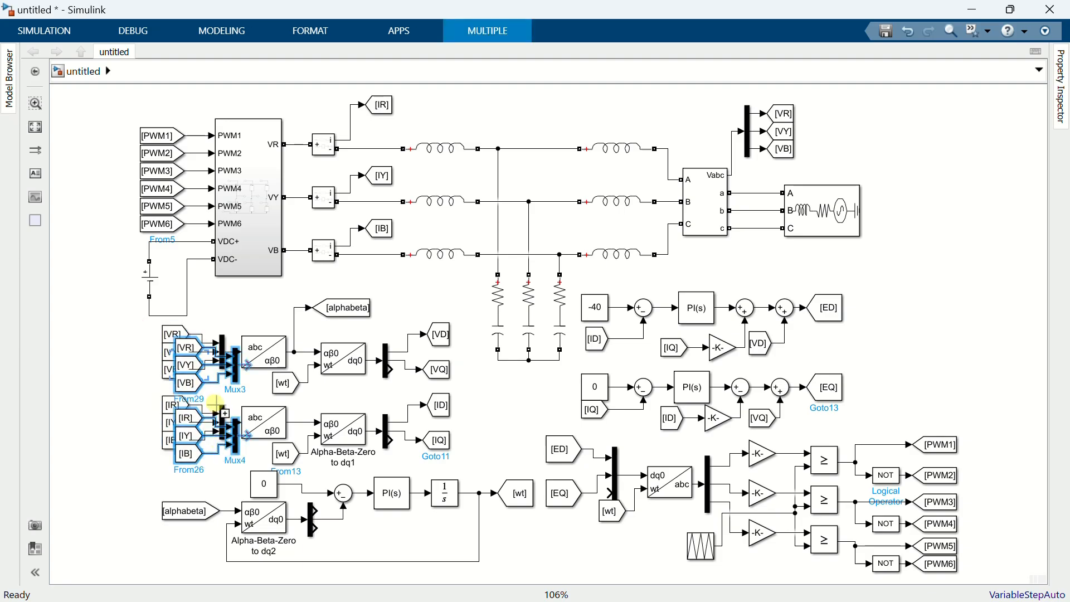
drag(185, 382, 882, 303)
Add a Simulink Scope block beside the two copied Muxes.
double_click(927, 202)
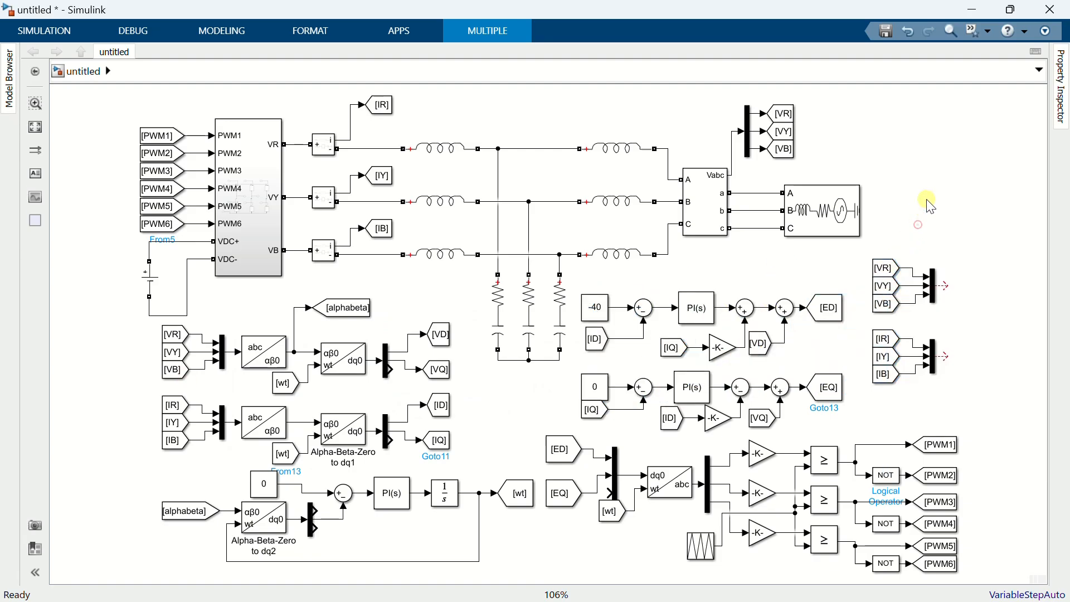
text(scop)
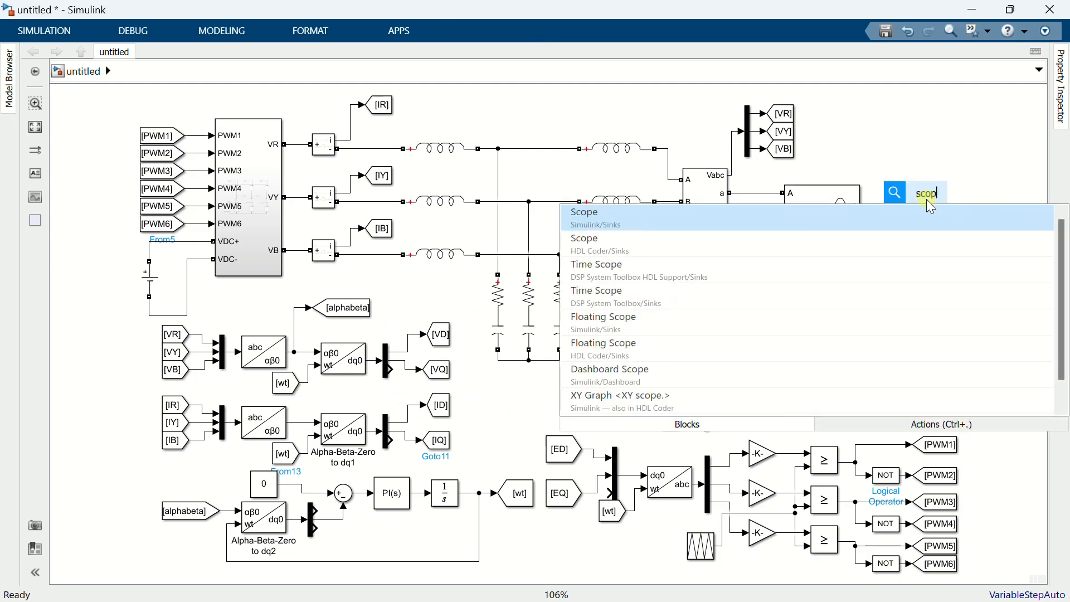
click(879, 212)
drag(929, 199, 991, 329)
Give the Scope 2 input ports with two stacked displays, and connect the voltage Mux to the first port and the current Mux to the second.
double_click(989, 323)
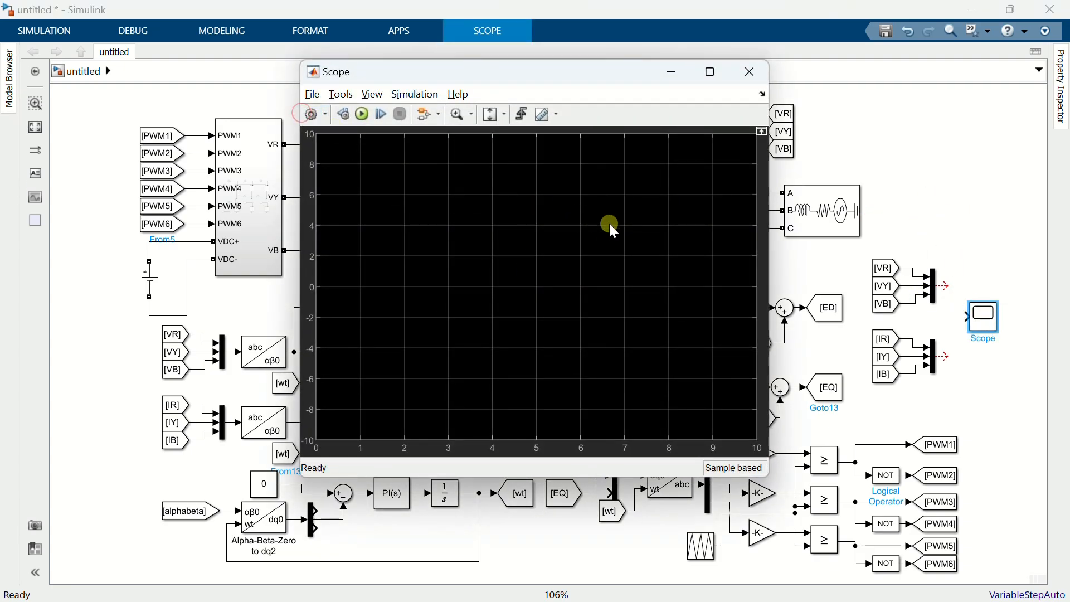
click(599, 275)
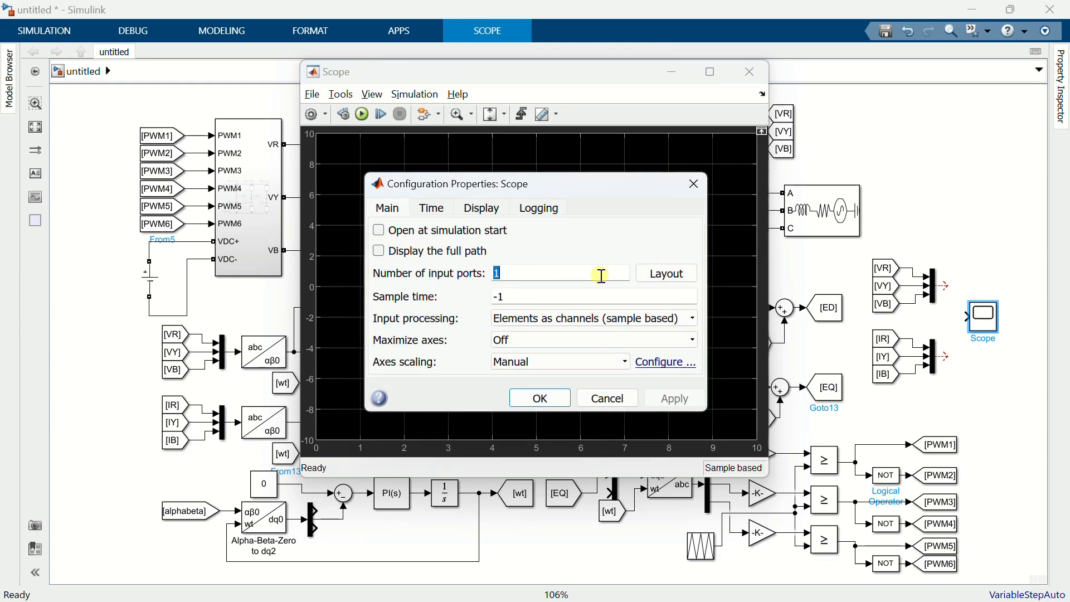
click(651, 277)
drag(550, 275, 429, 257)
text(2)
click(667, 271)
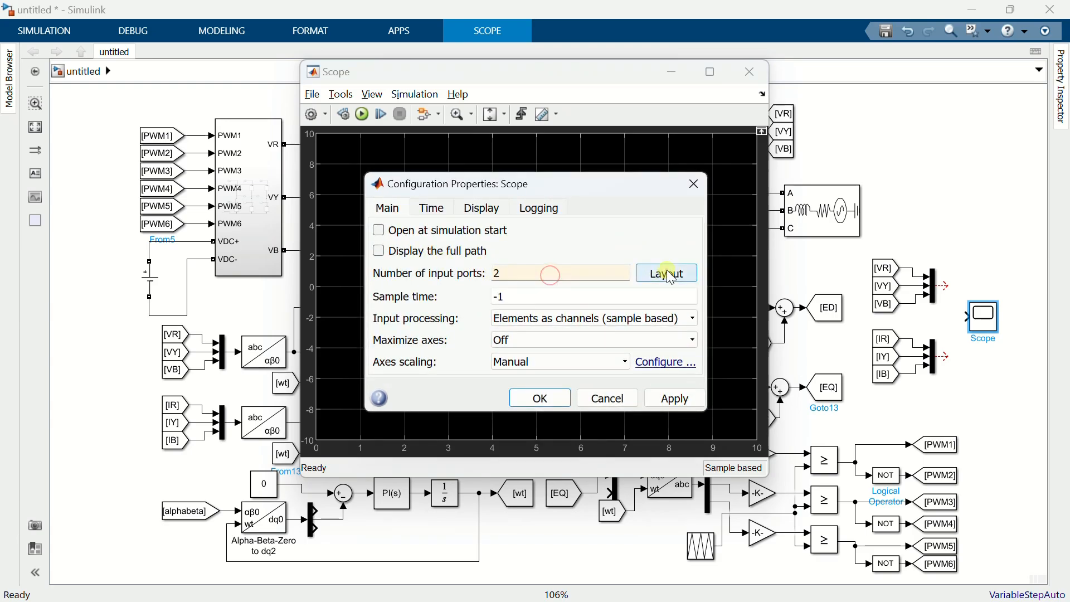
click(720, 336)
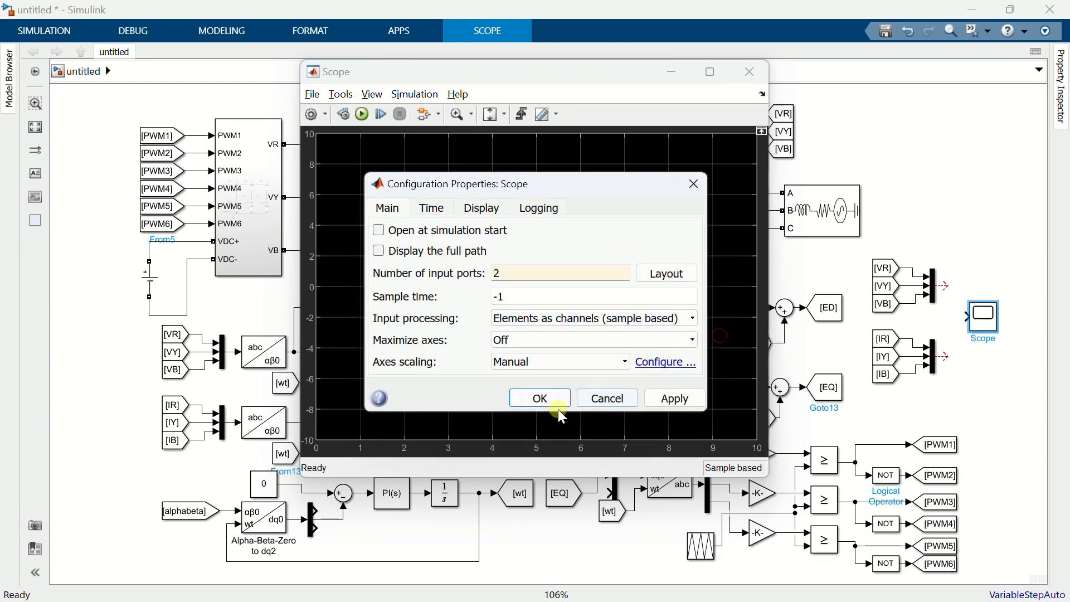
click(545, 396)
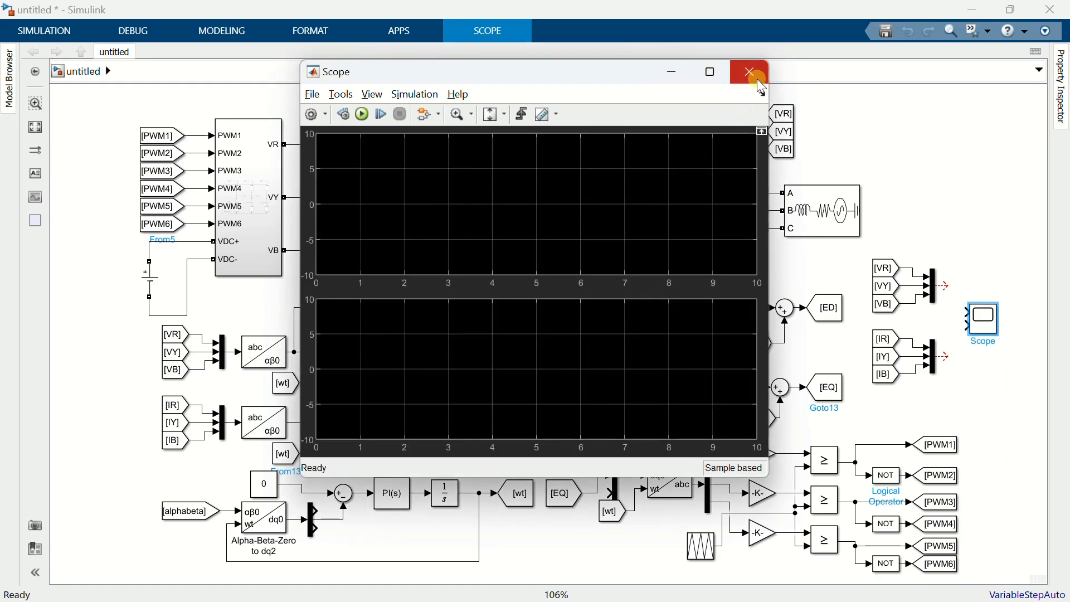
click(750, 72)
drag(941, 285, 967, 326)
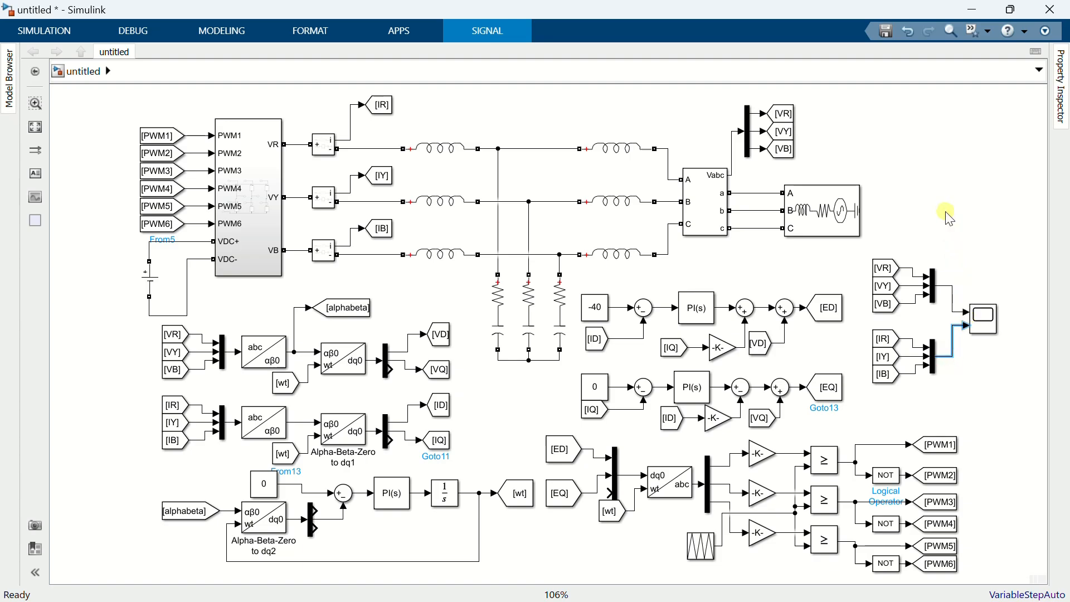
Add a powergui block beside the grid source and set it to Discrete simulation with a sample time of 1e-6 s.
text(power)
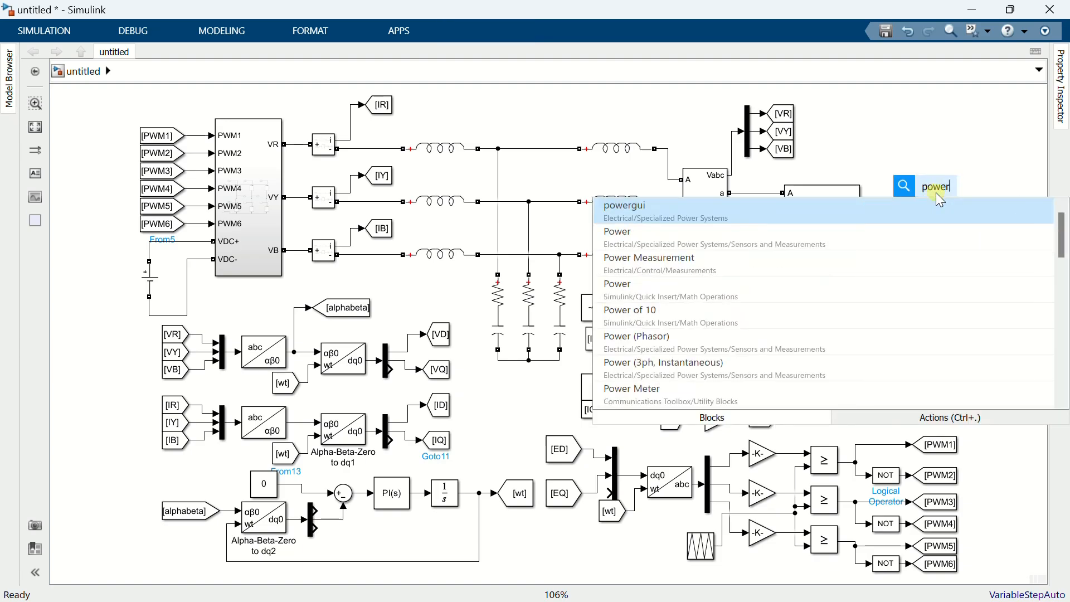
click(681, 265)
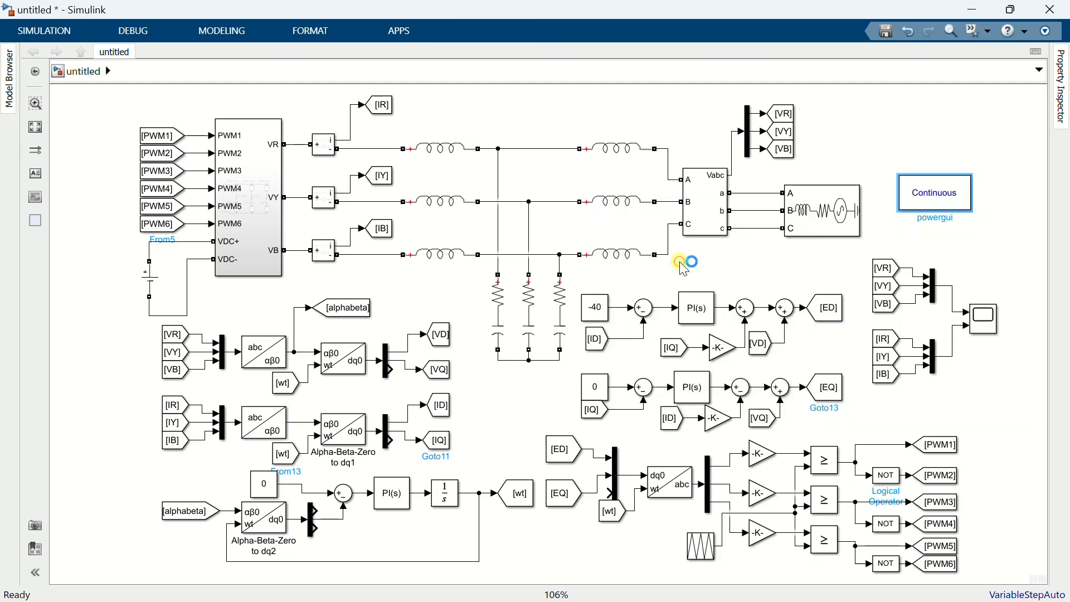
double_click(928, 199)
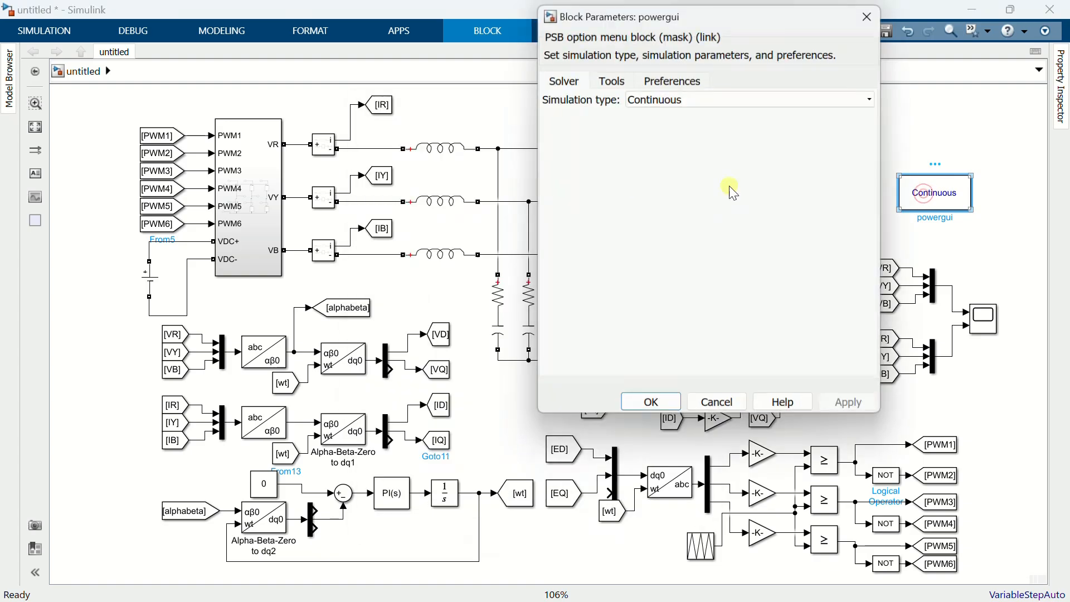
click(655, 95)
click(655, 126)
double_click(657, 123)
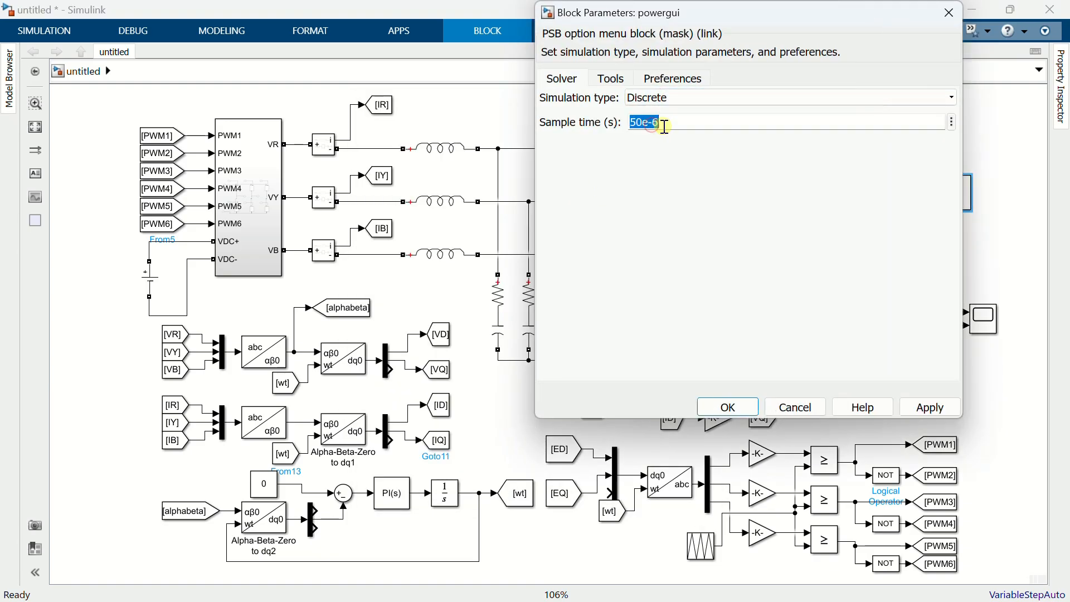
drag(641, 122, 628, 122)
text(1)
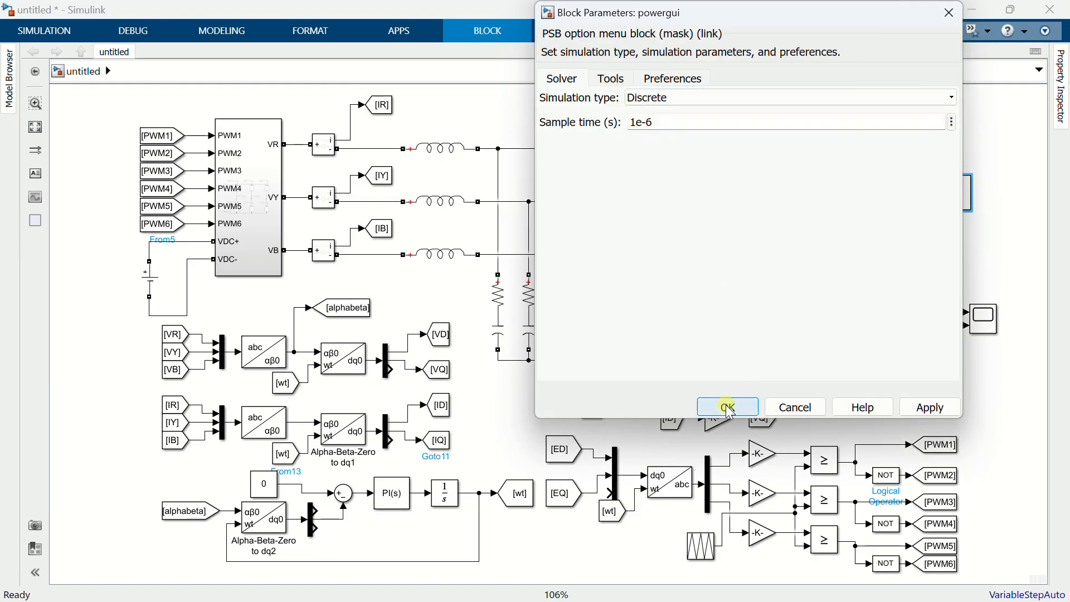
click(724, 406)
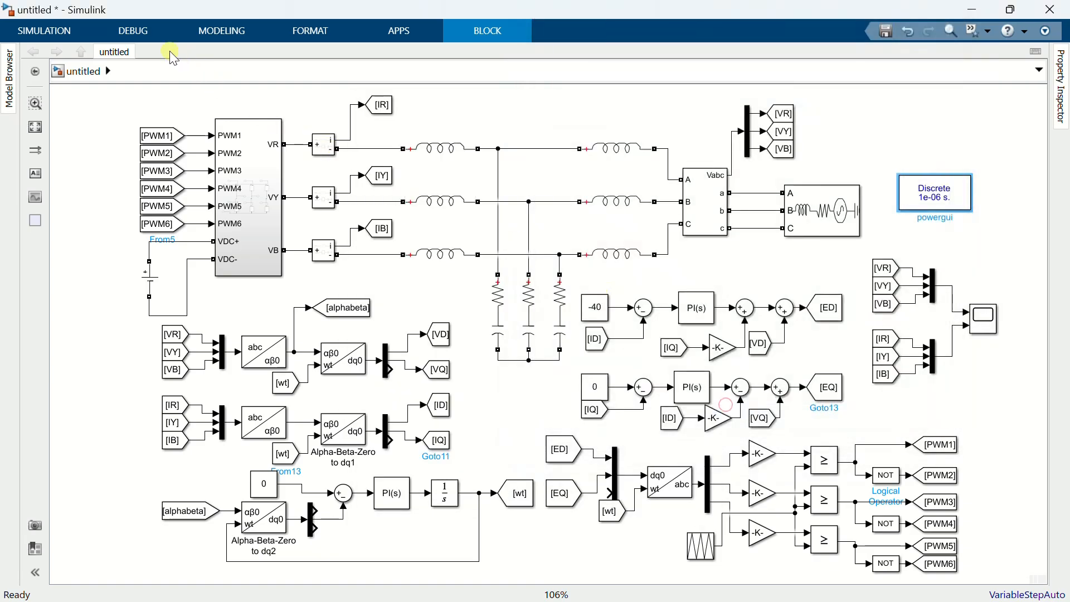
Configure the model's solver as Fixed-step with a fixed-step size of 1e-6.
click(198, 32)
click(446, 63)
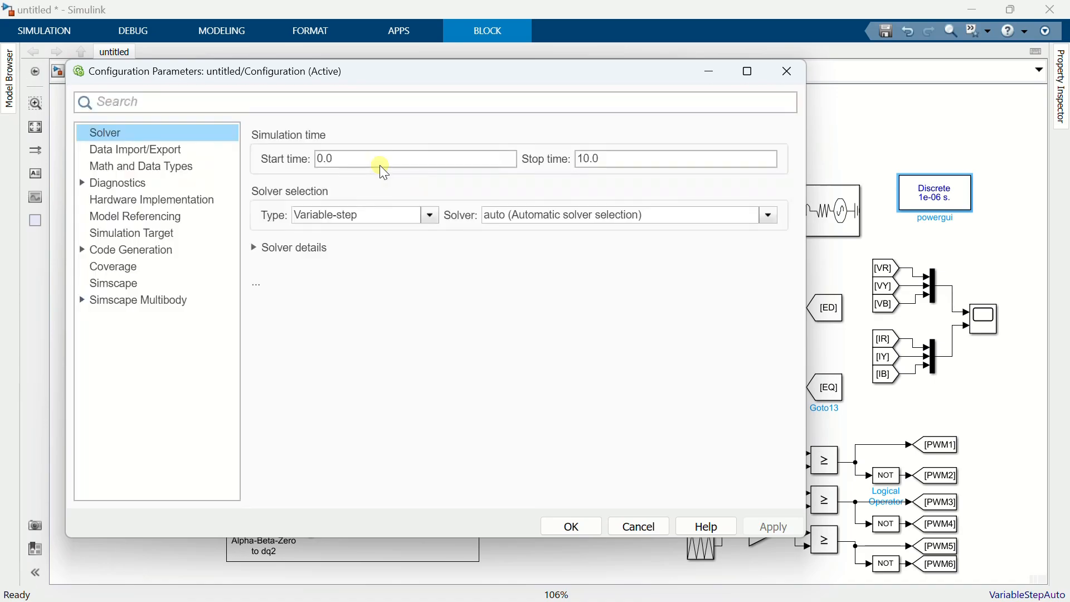
click(372, 216)
click(355, 240)
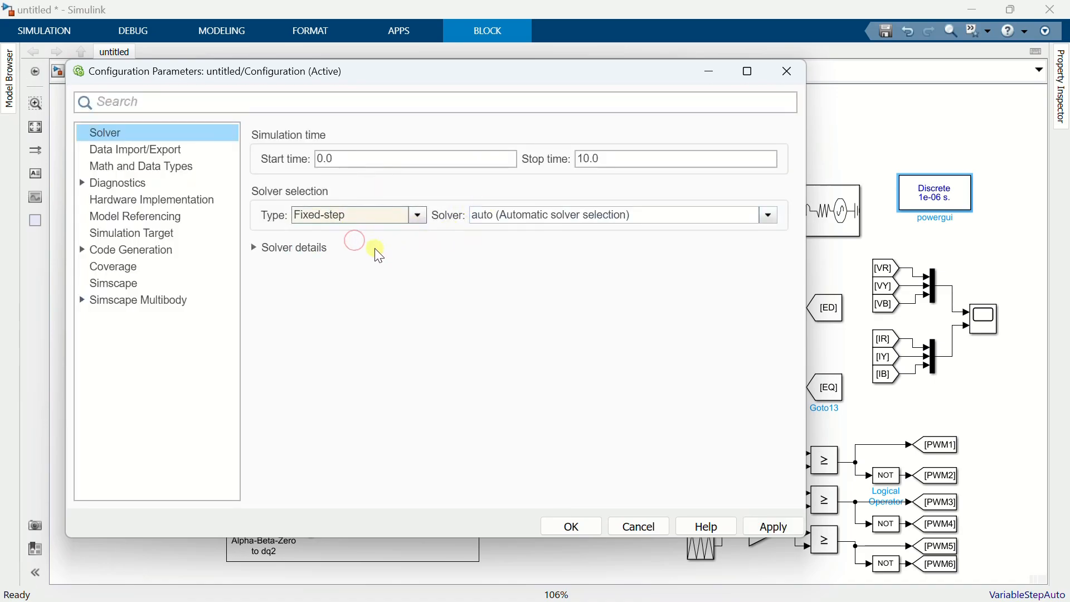
click(323, 248)
double_click(571, 281)
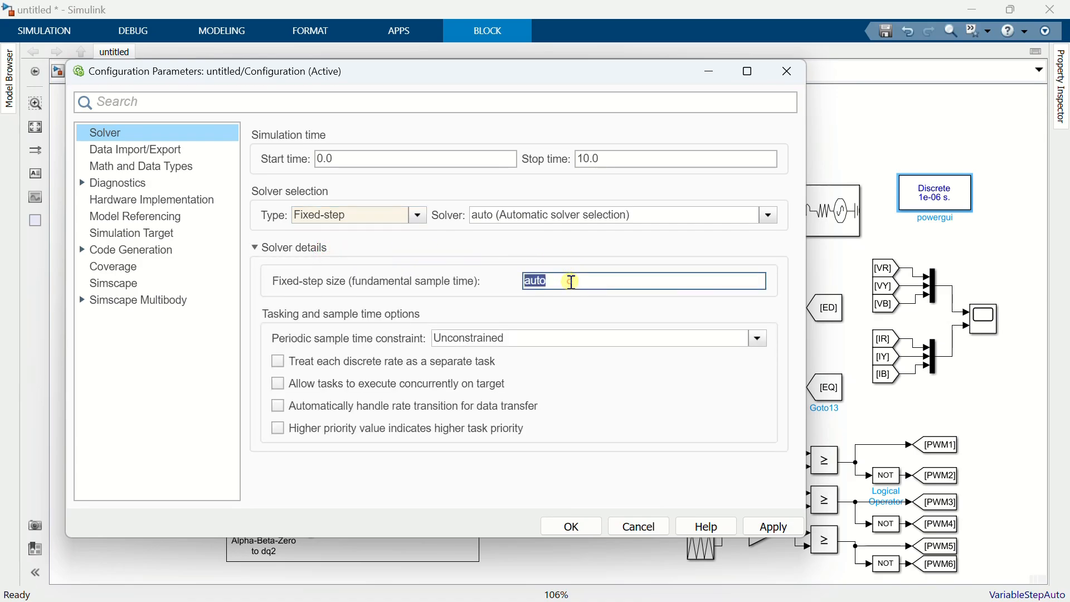
text(1e-6)
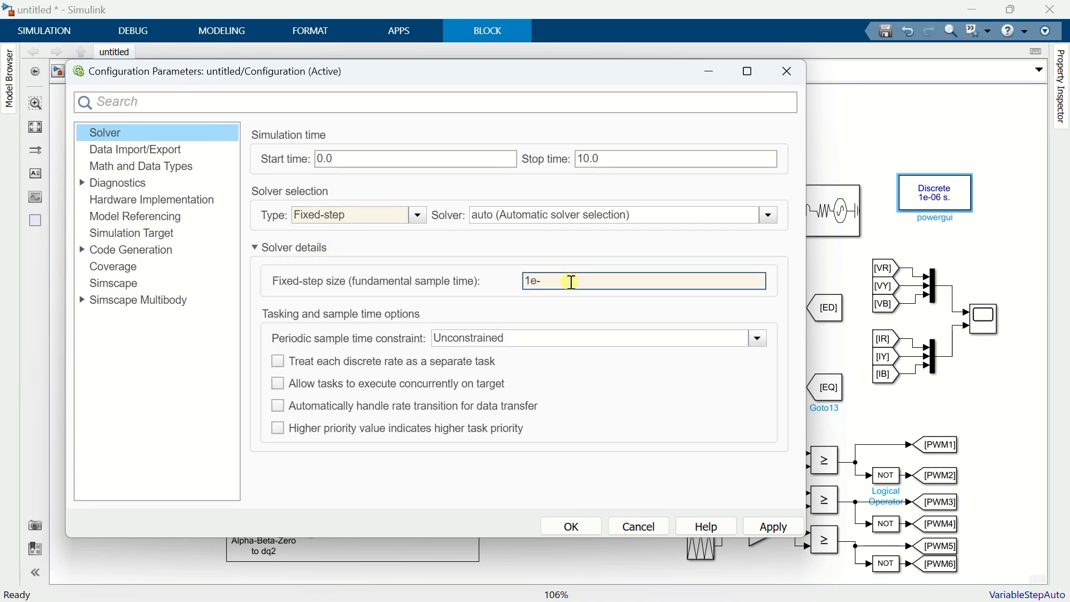
click(572, 527)
click(751, 274)
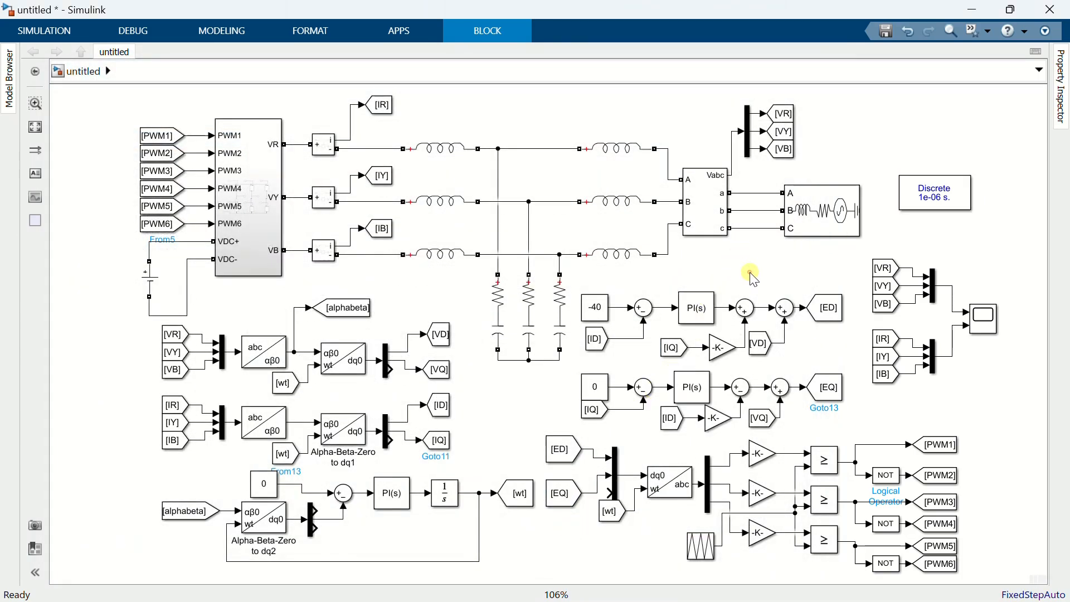
Set the simulation stop time to 1 and run the model.
click(63, 25)
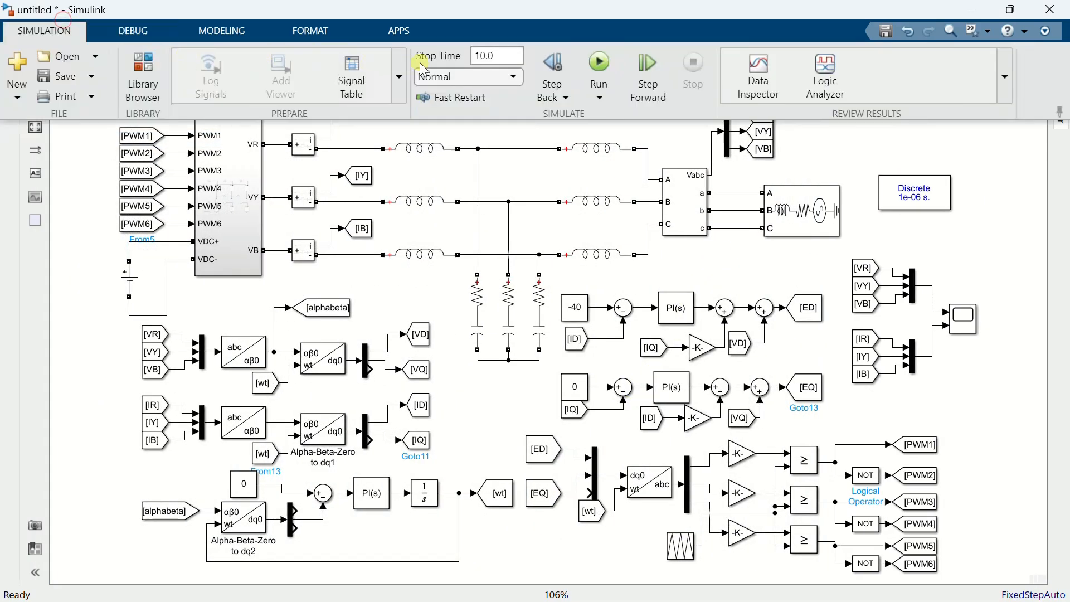
click(507, 58)
click(552, 31)
click(610, 61)
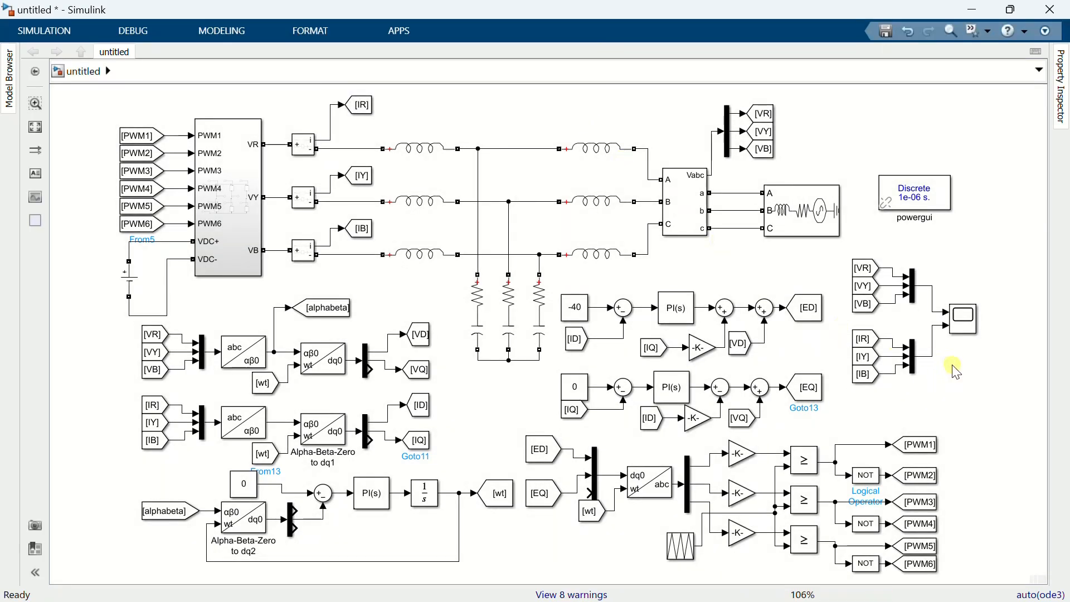
Examine the grid voltages and currents in the enlarged Scope, zooming the time axis to about 0.60 to 0.67 s, and close it.
click(963, 327)
double_click(962, 328)
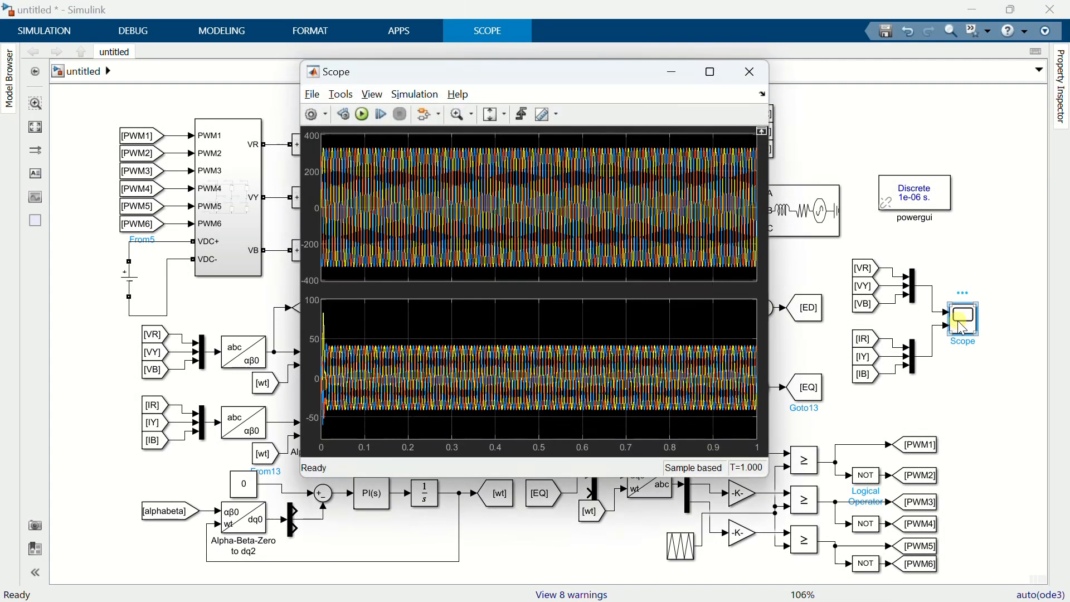
click(709, 75)
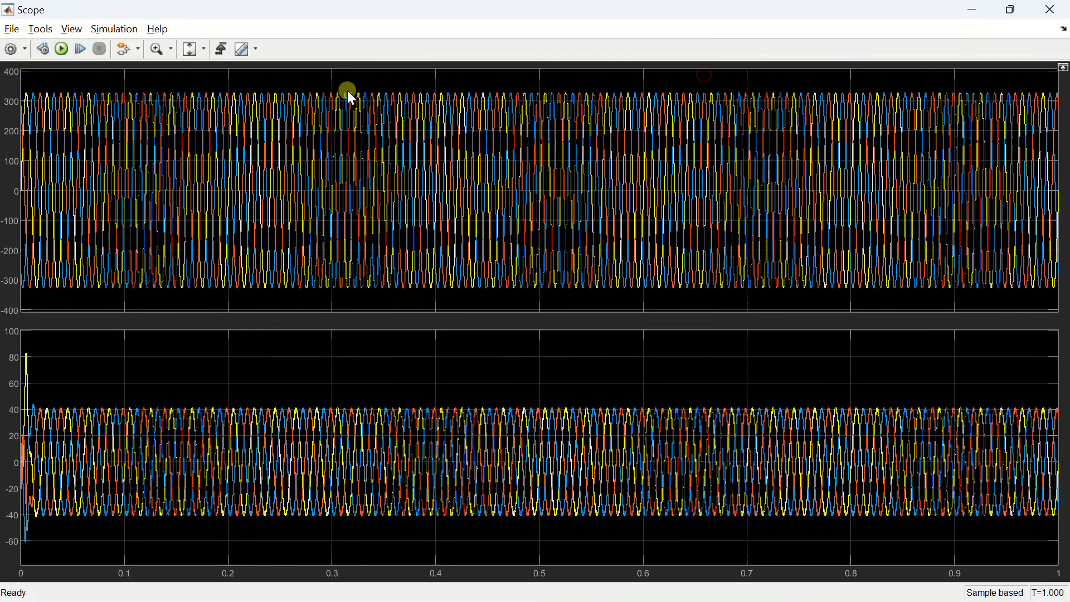
click(166, 55)
click(157, 74)
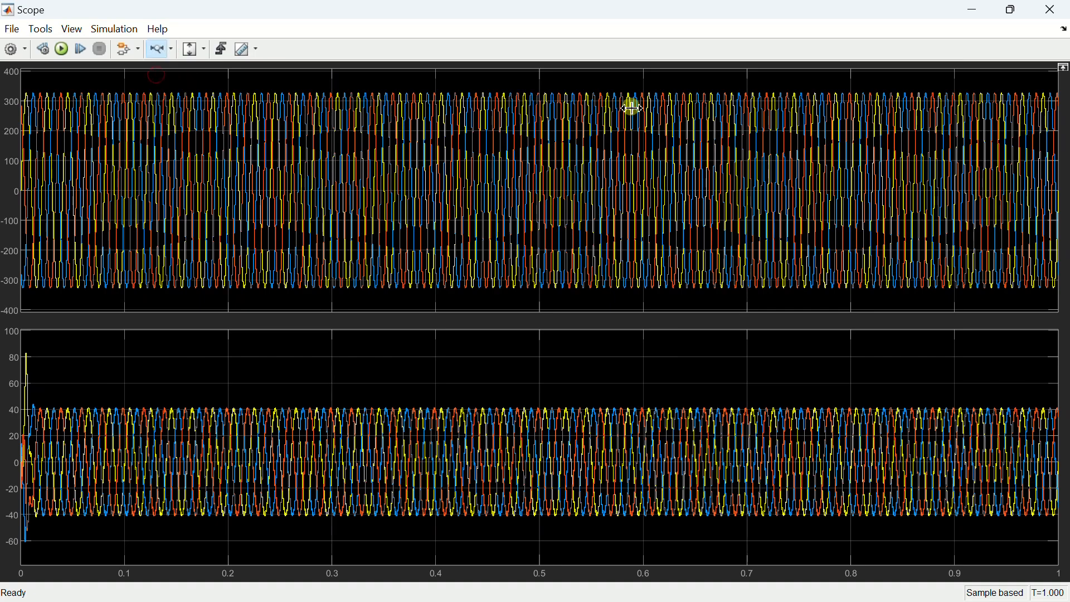
drag(640, 90, 708, 89)
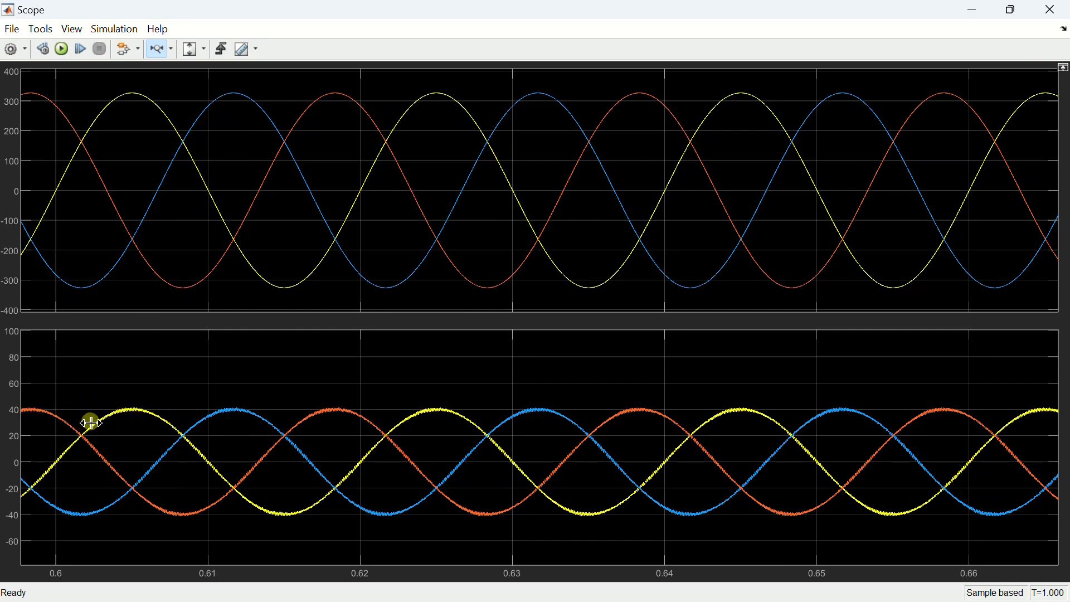
click(1050, 8)
click(726, 270)
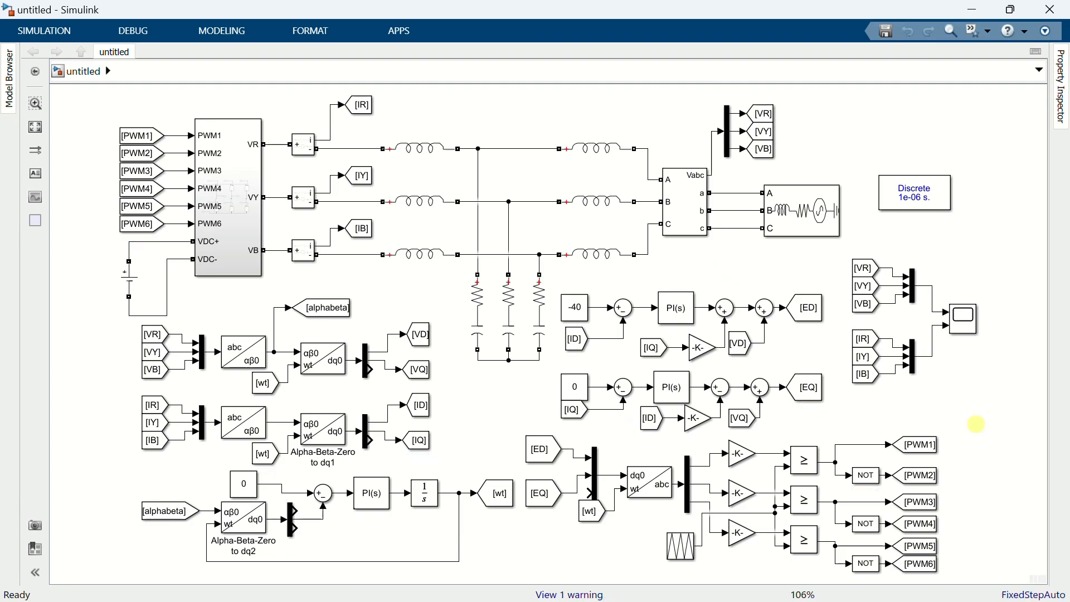
Duplicate the Three-Phase Source block and stack the copy directly below the original.
drag(793, 209, 797, 272)
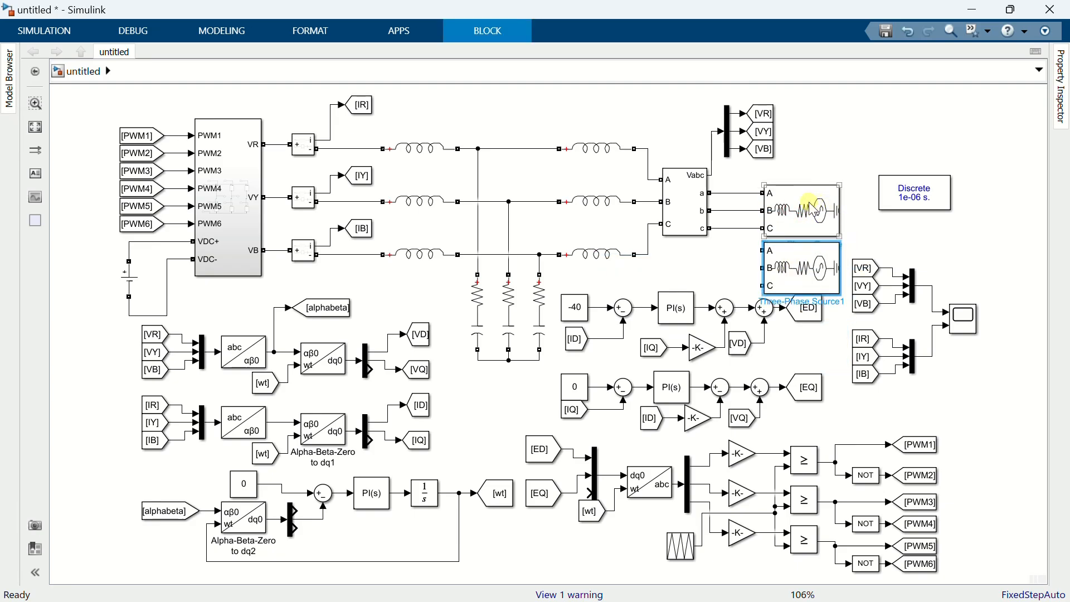
drag(811, 211, 809, 199)
drag(795, 260, 797, 245)
click(877, 224)
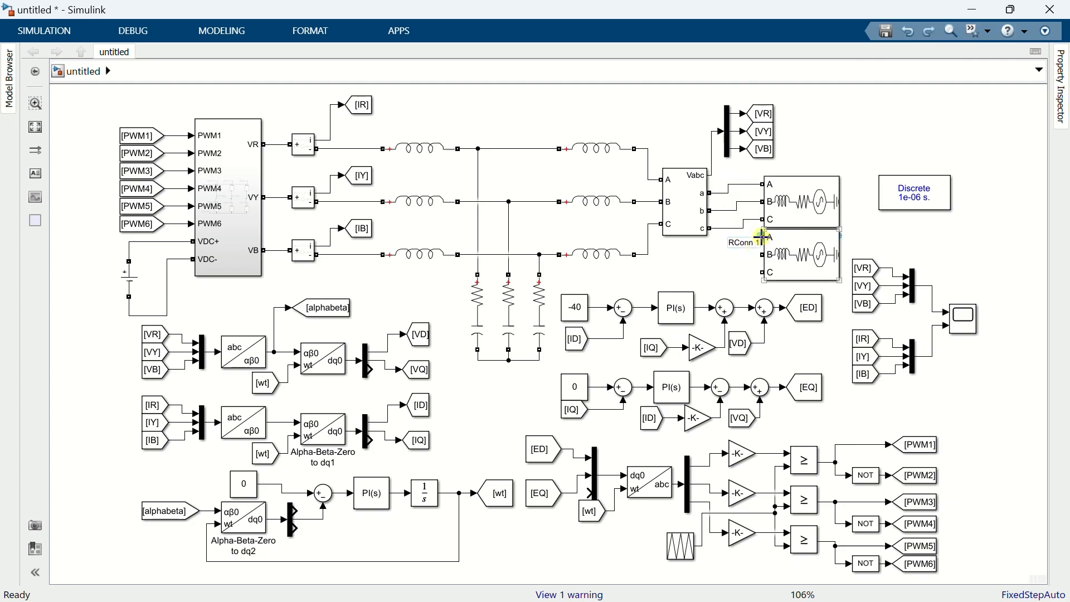
Connect terminals A, B and C of the copied source to the a, b and c lines feeding the original source.
mouse_move(764, 237)
mouse_down()
mouse_move(733, 210)
mouse_move(735, 185)
mouse_move(759, 248)
mouse_move(736, 211)
mouse_up()
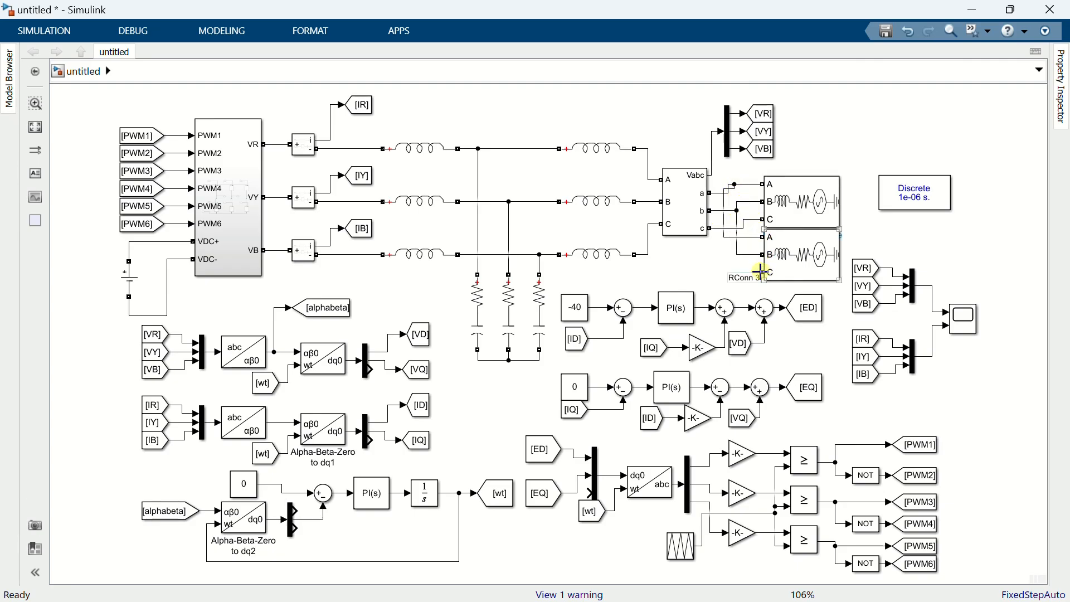
drag(762, 272, 741, 229)
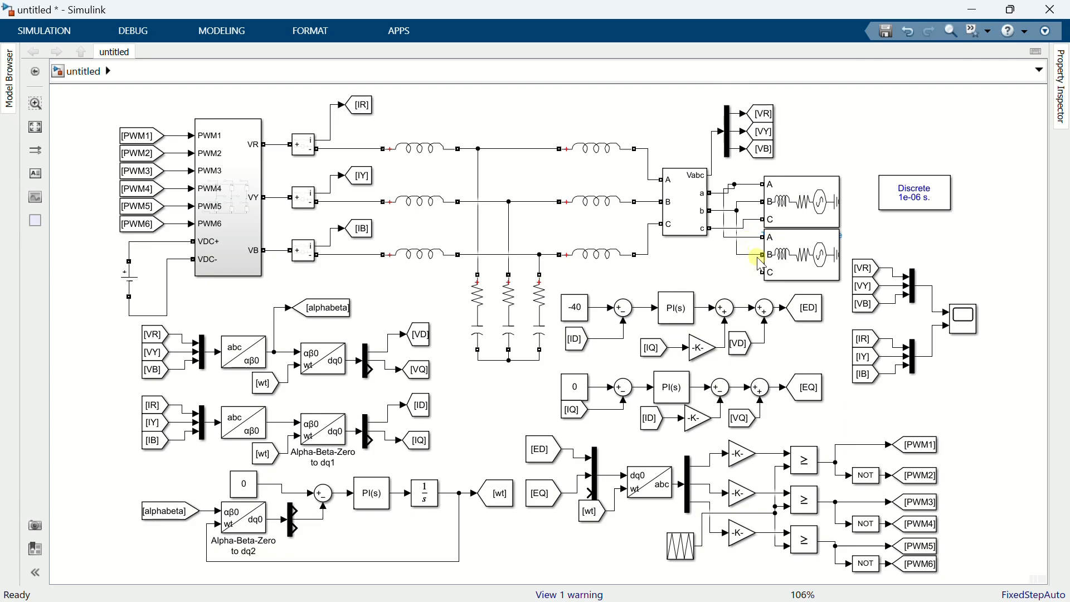
drag(762, 271, 744, 228)
Set the copied source's phase-to-phase voltage to 20 Vrms, its frequency to 2624.37264 Hz and its base voltage to 20 Vrms.
double_click(800, 248)
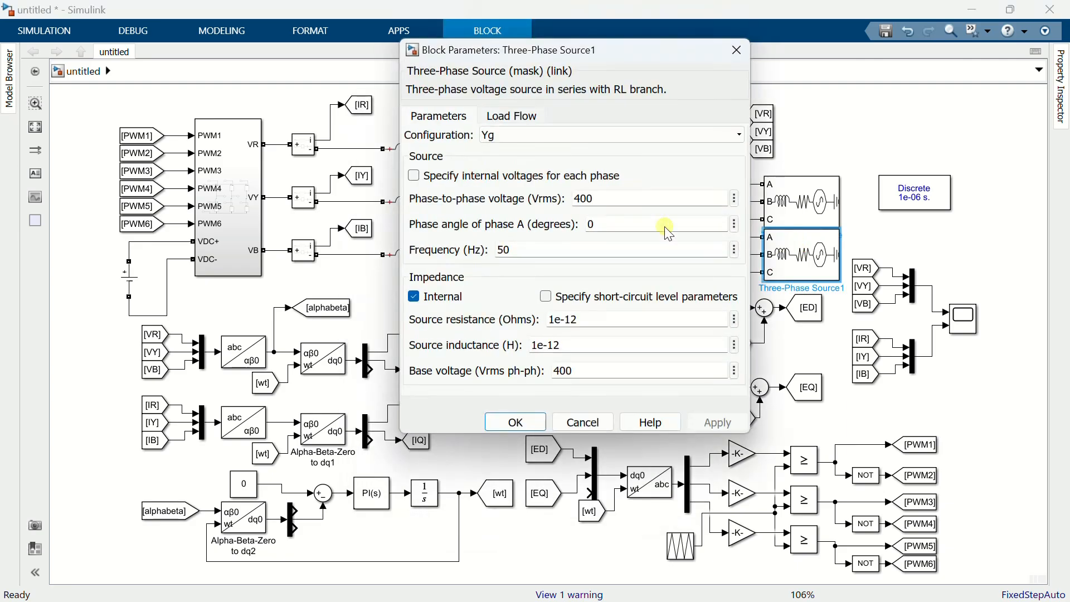
double_click(634, 198)
text(20)
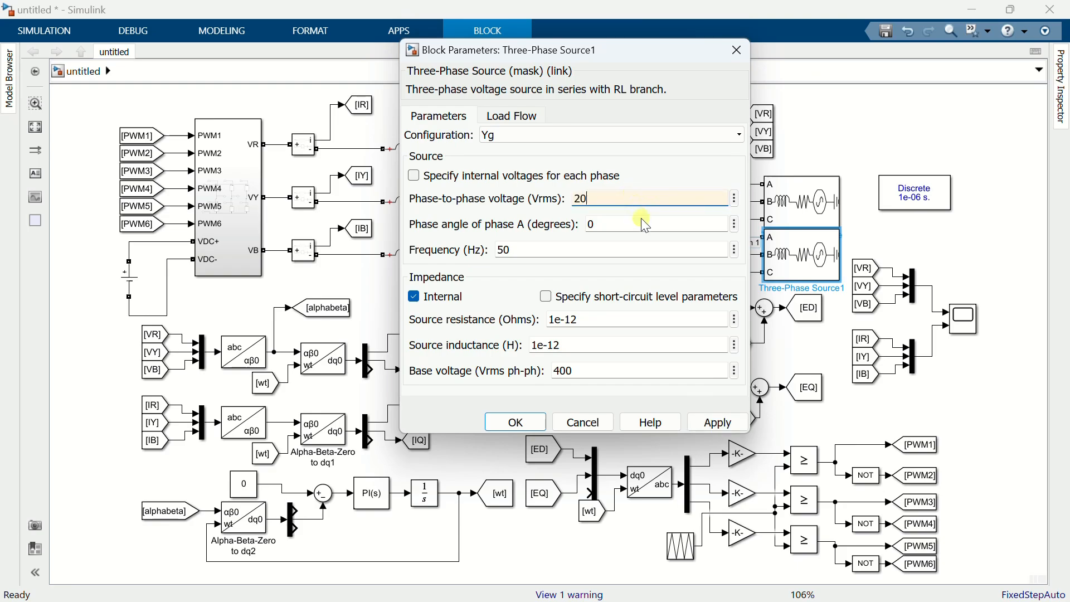
double_click(593, 249)
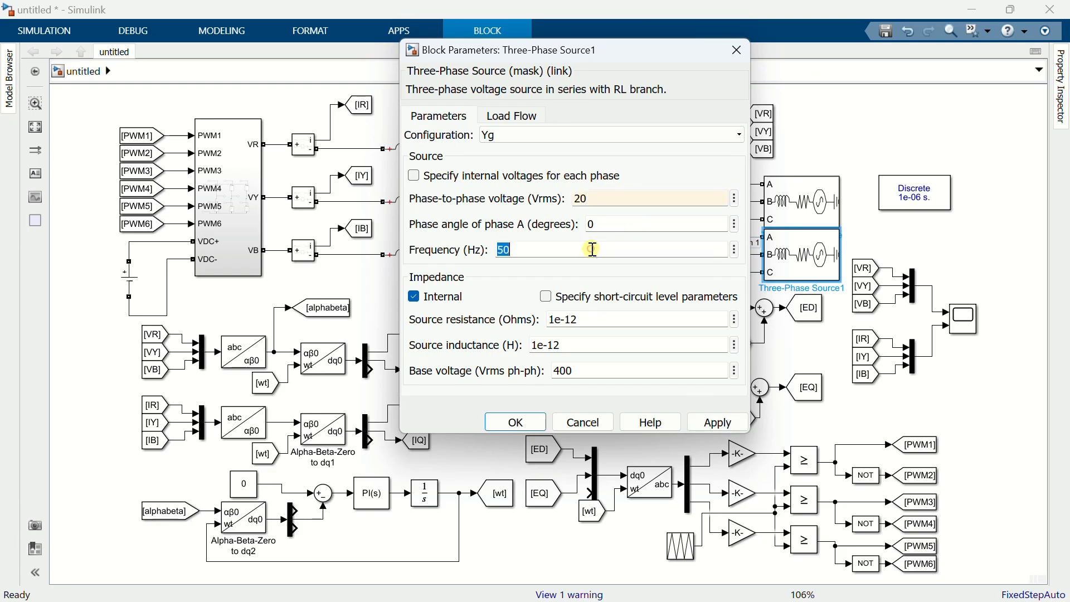
text(2624.37264)
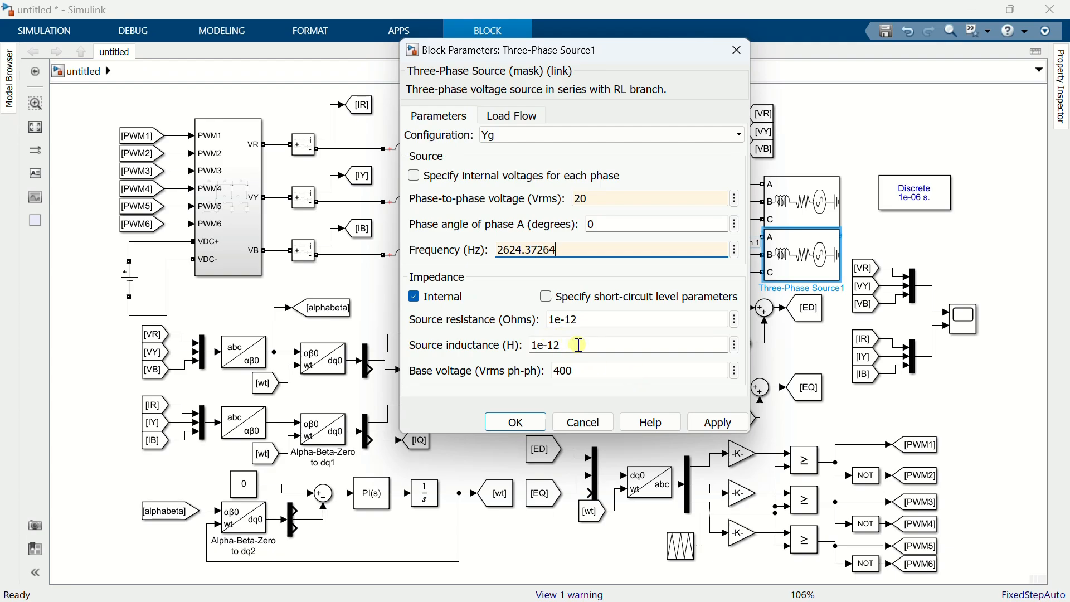
double_click(594, 367)
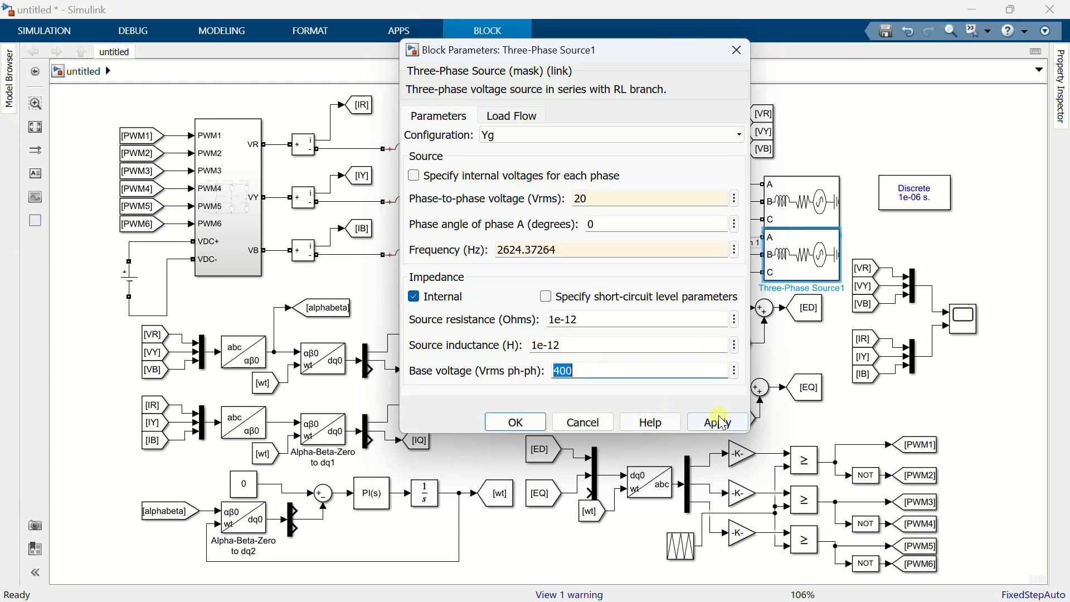
text(20)
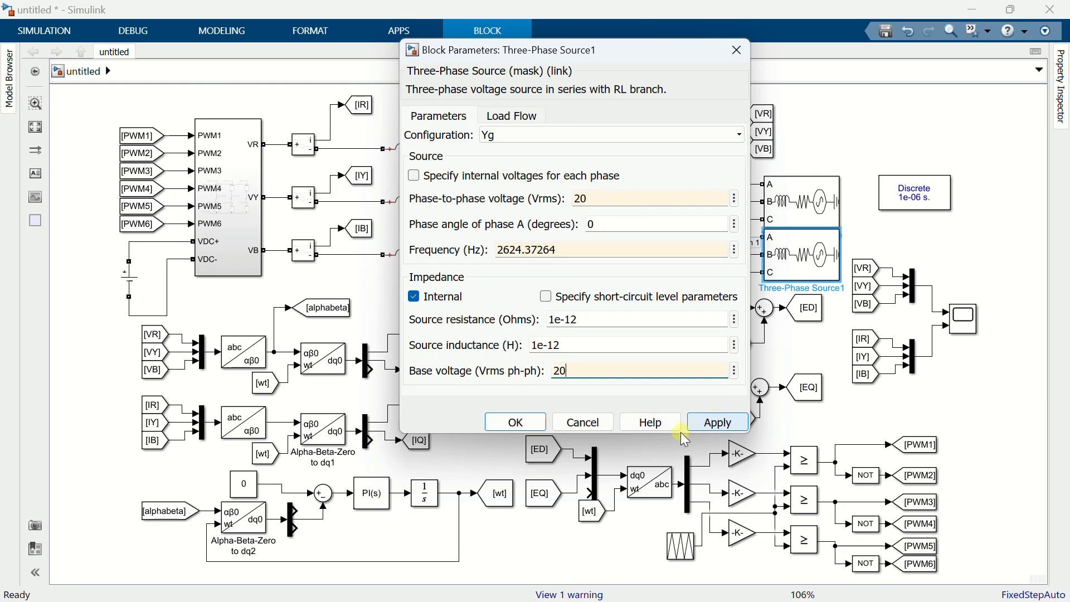
click(533, 421)
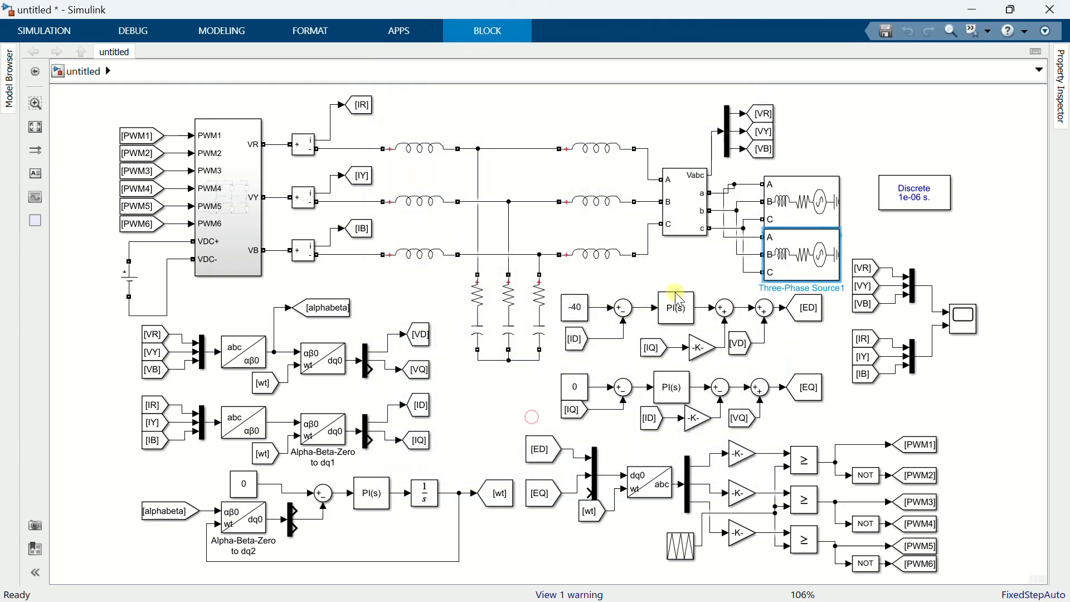
click(691, 264)
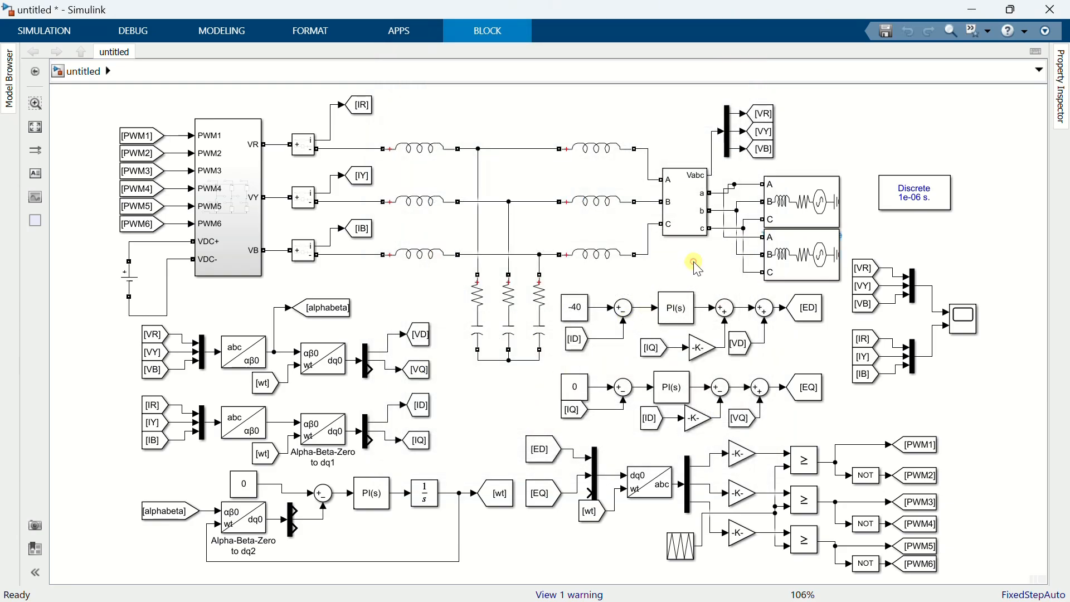
Rerun the simulation and examine the Scope's voltage and current waveforms over about 0.65 to 0.71 s.
click(70, 32)
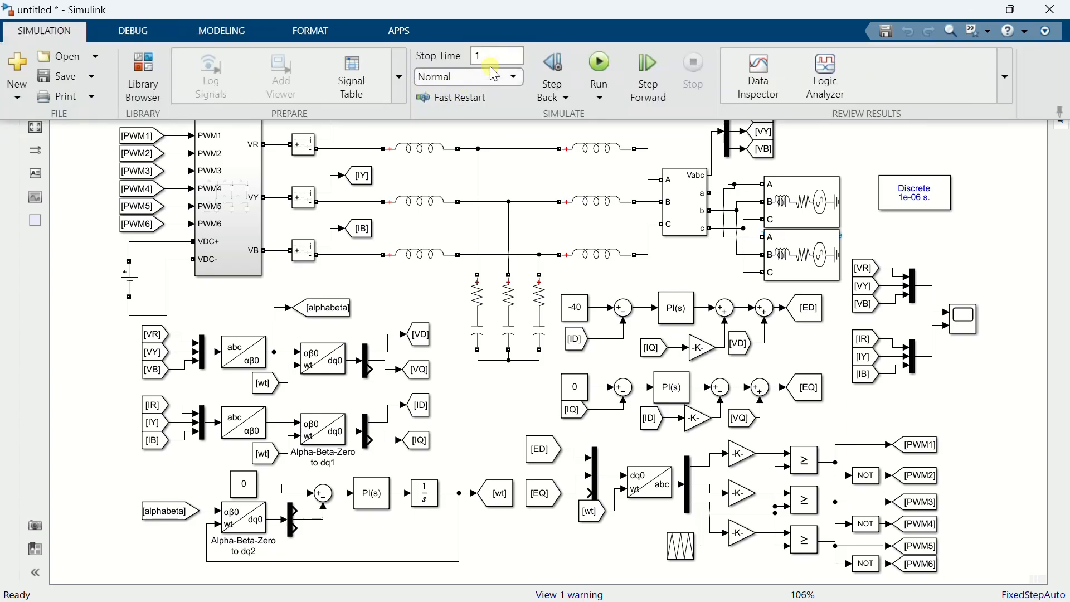
click(600, 70)
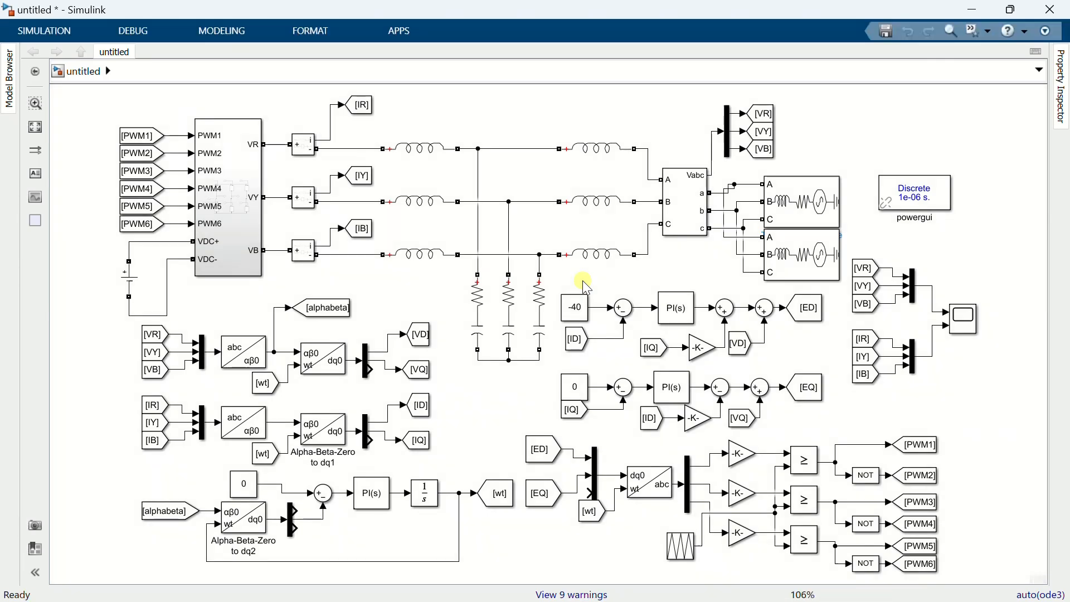
click(968, 326)
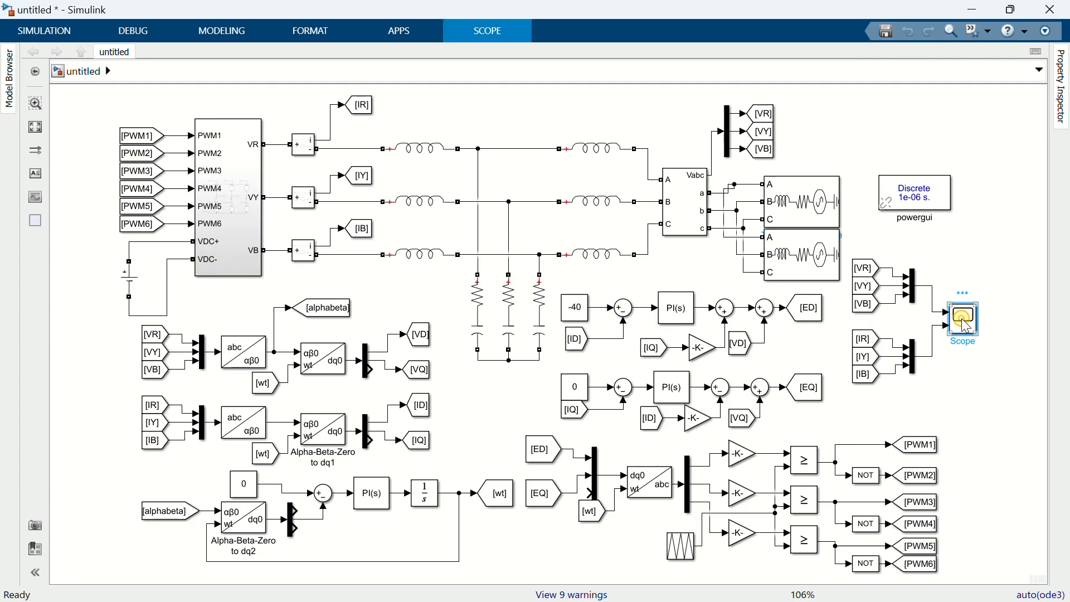
double_click(967, 323)
click(701, 271)
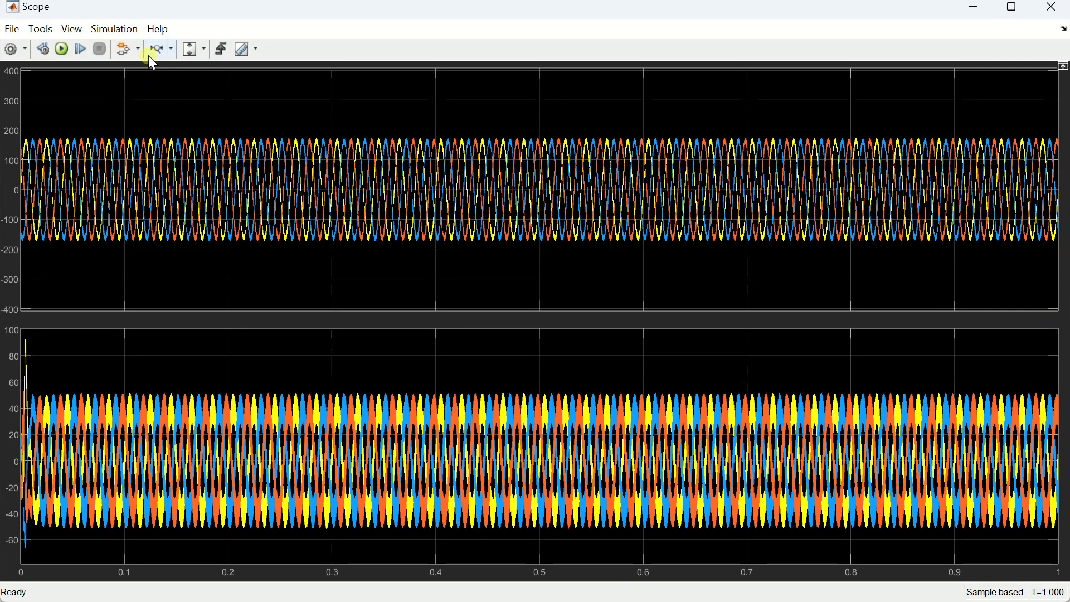
drag(693, 135, 764, 139)
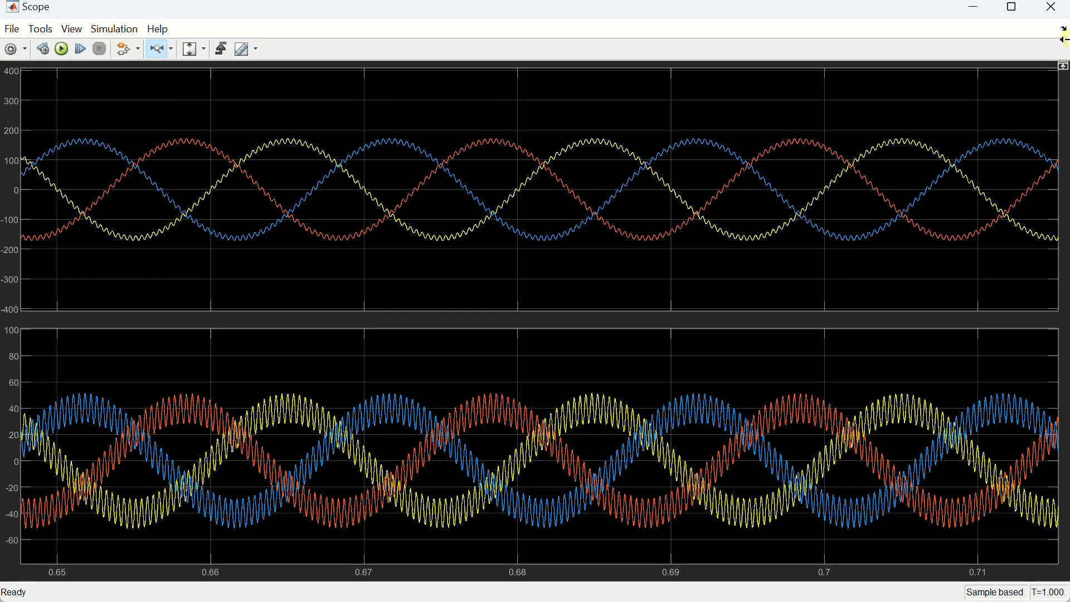
Close the Scope and set the resistance of the first RC filter branch, Series RLC Branch3, to 3.3 ohms.
click(1053, 9)
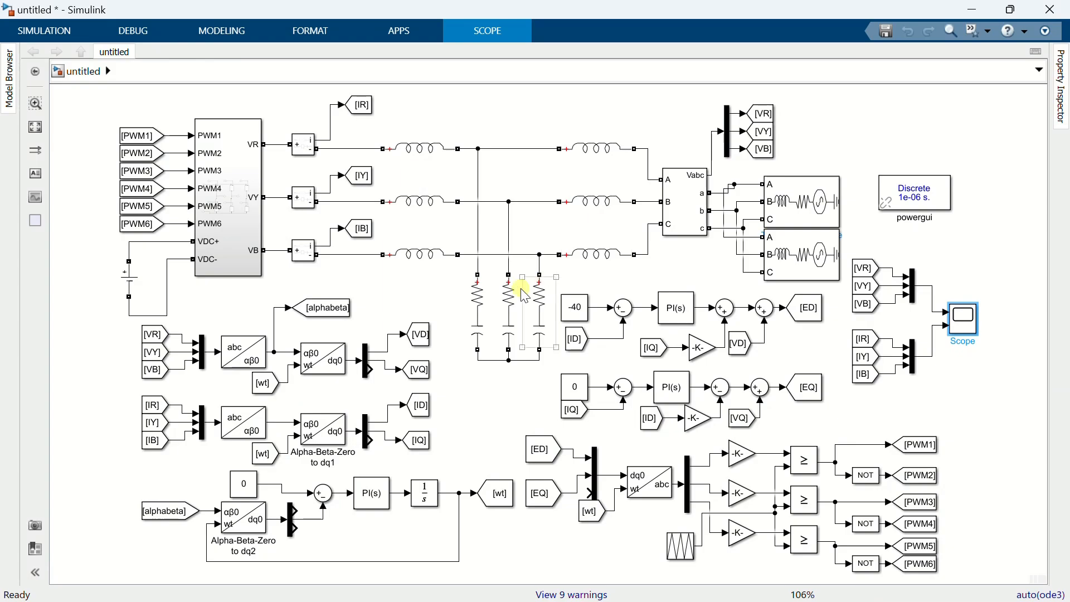
click(482, 302)
double_click(486, 307)
click(547, 306)
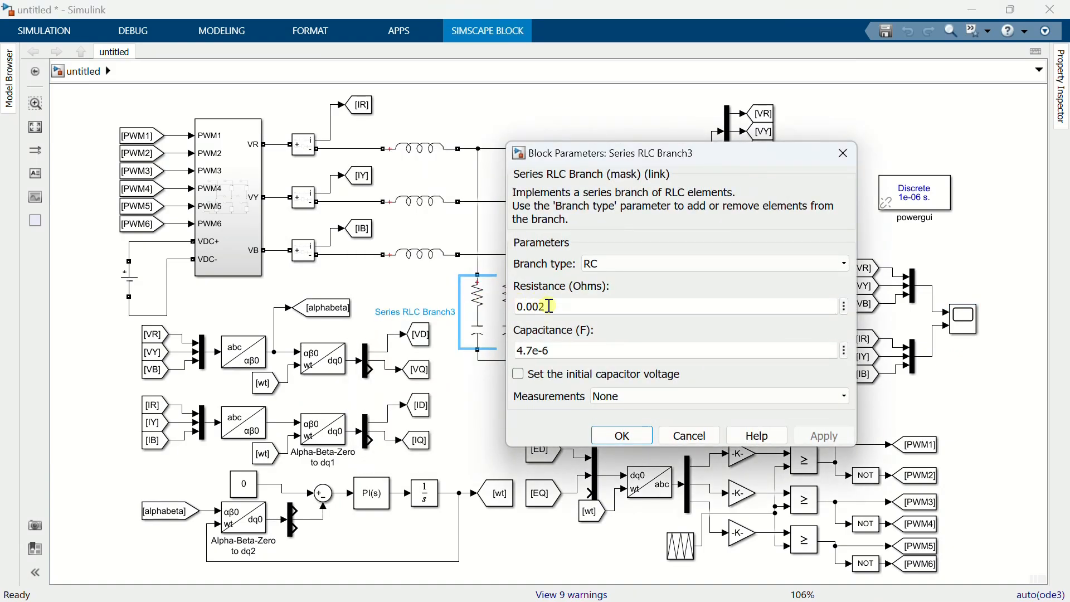
double_click(549, 306)
text(3)
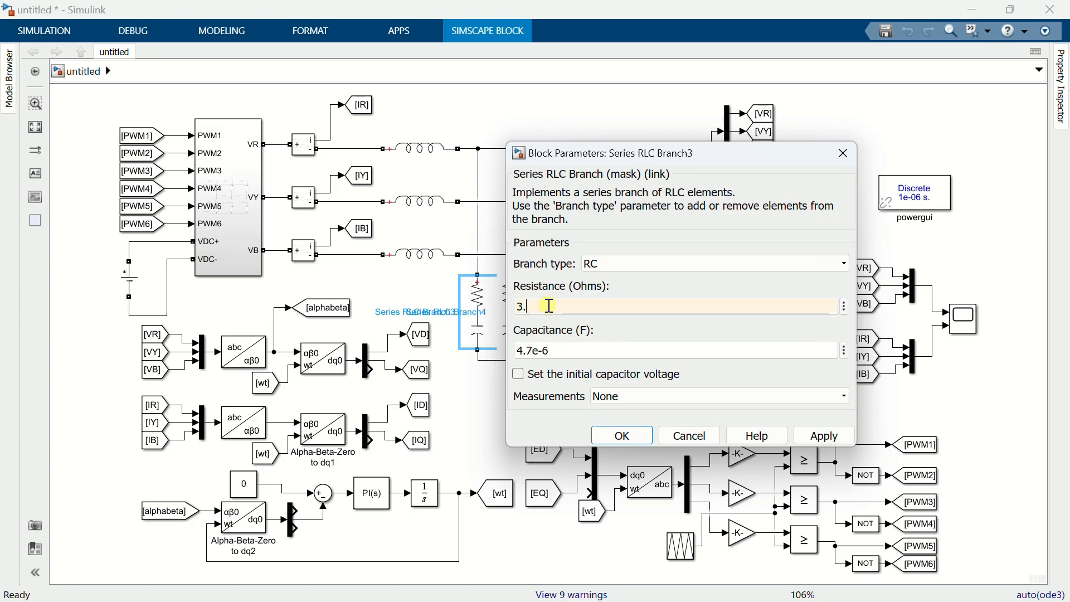
text(.3)
click(611, 435)
Set the resistance of the middle RC filter branch, Series RLC Branch4, to 3.3 ohms.
click(519, 316)
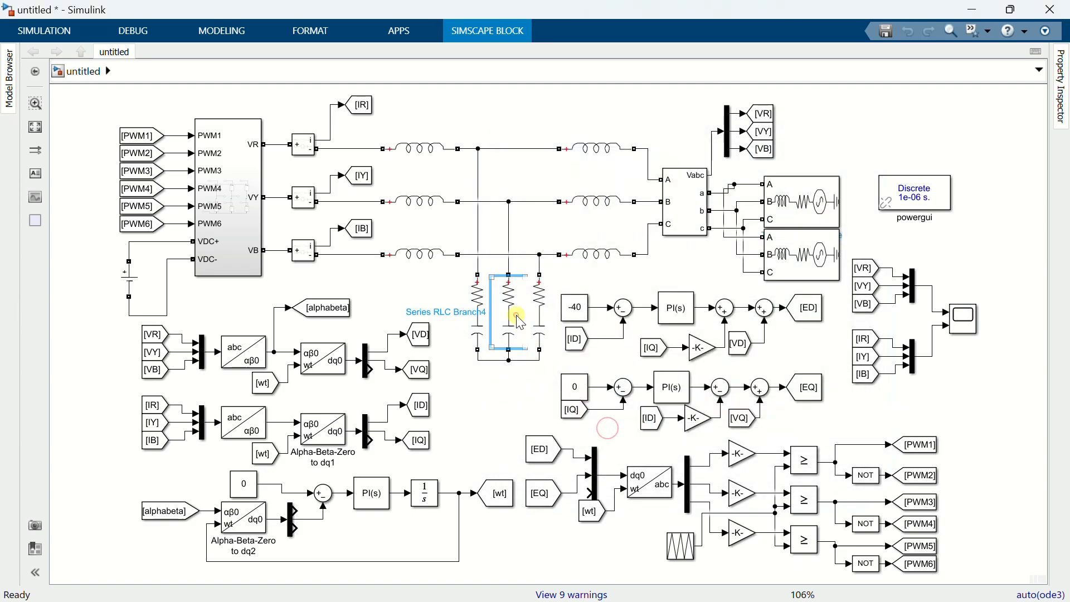
double_click(521, 322)
double_click(585, 307)
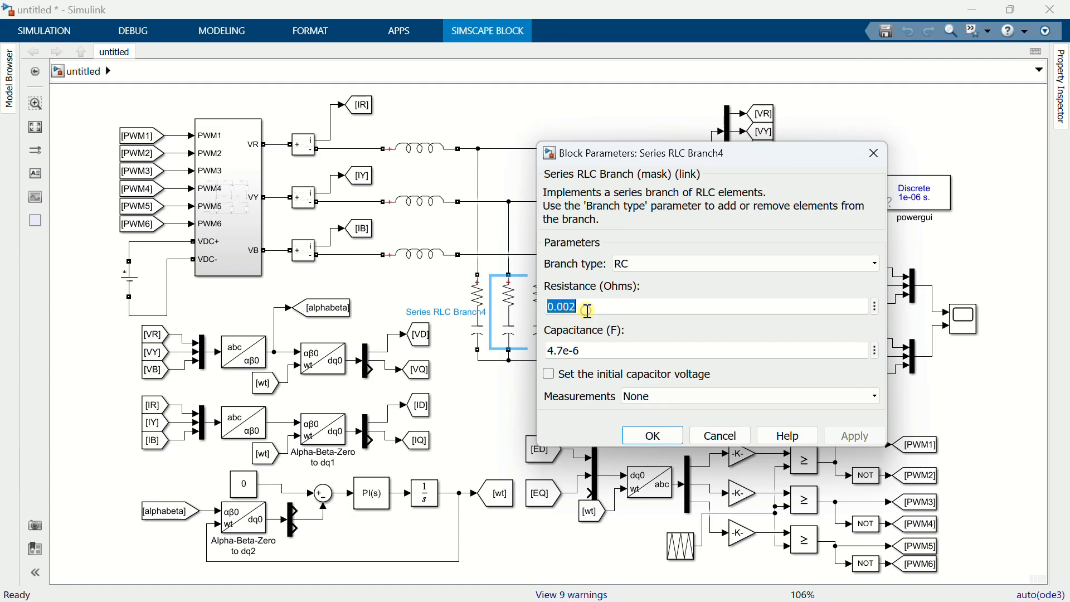
text(3.3)
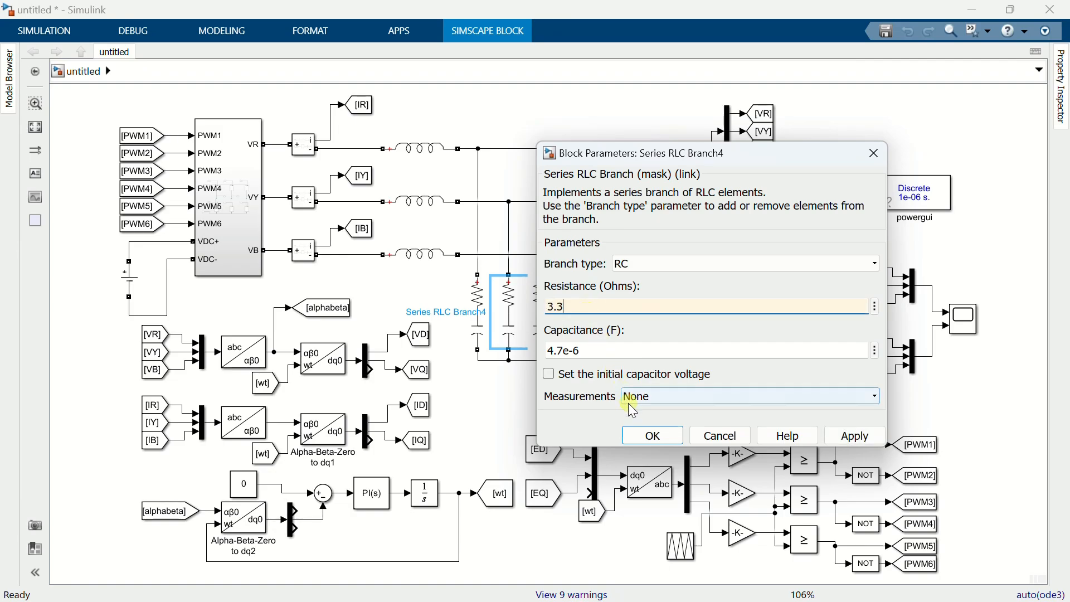
click(651, 435)
Set the resistance of the last RC filter branch, Series RLC Branch5, to 3.3 ohms.
click(552, 320)
double_click(554, 323)
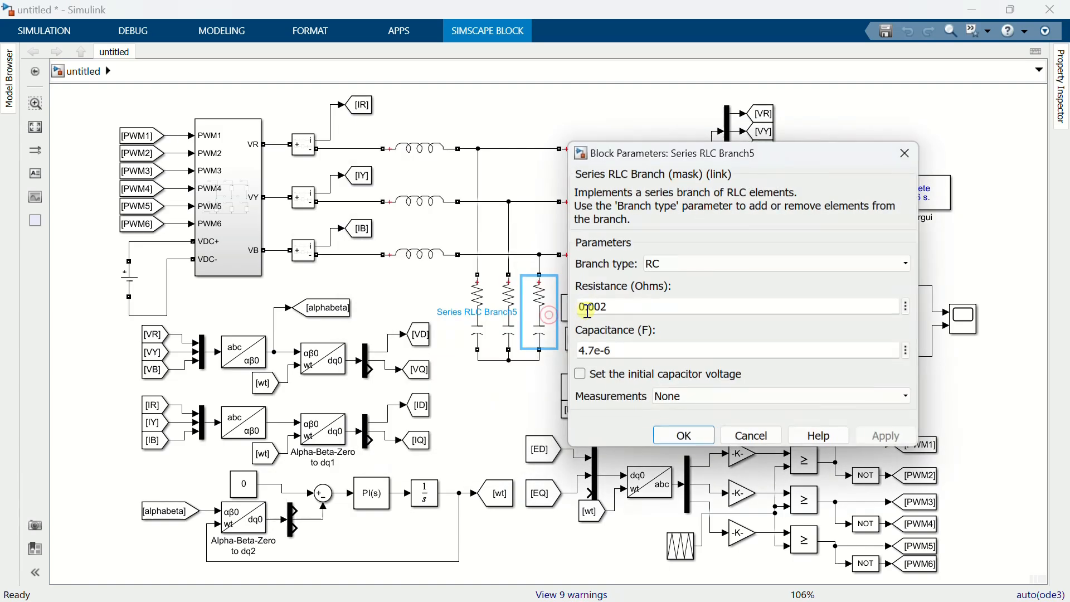
double_click(618, 306)
text(3.)
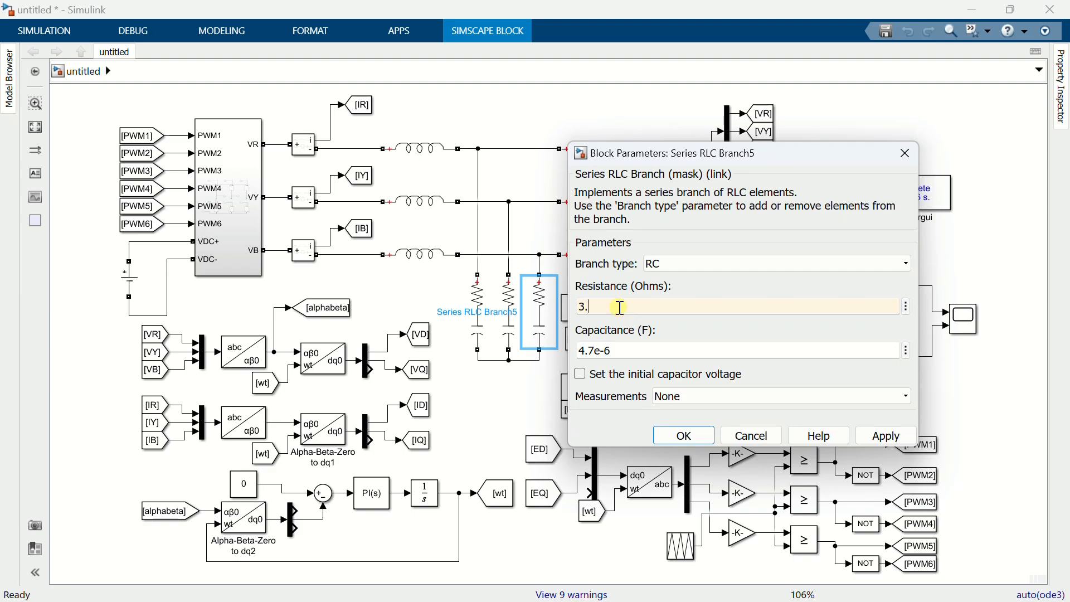
text(3)
click(681, 435)
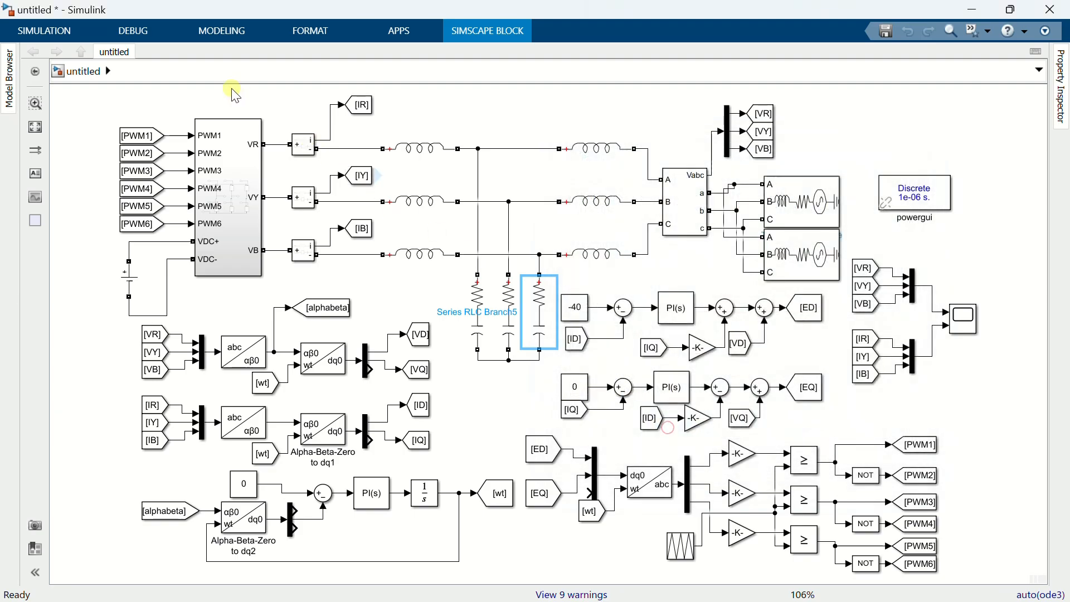
Rerun the simulation, examine the Scope's voltage and current waveforms over about 0.8 to 0.91 s, and close the Scope.
click(83, 44)
click(599, 67)
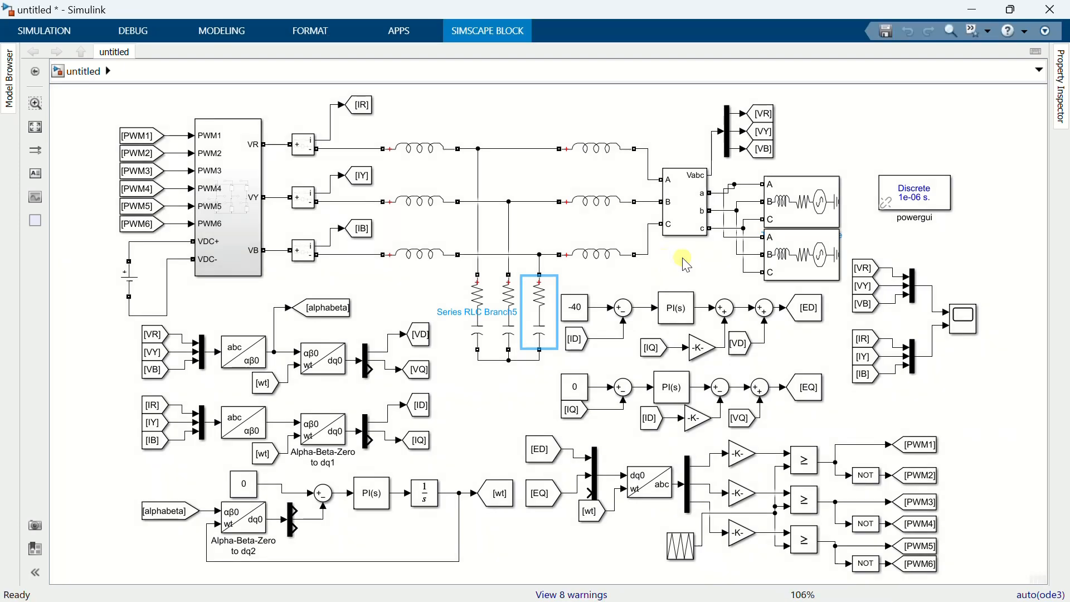
double_click(966, 318)
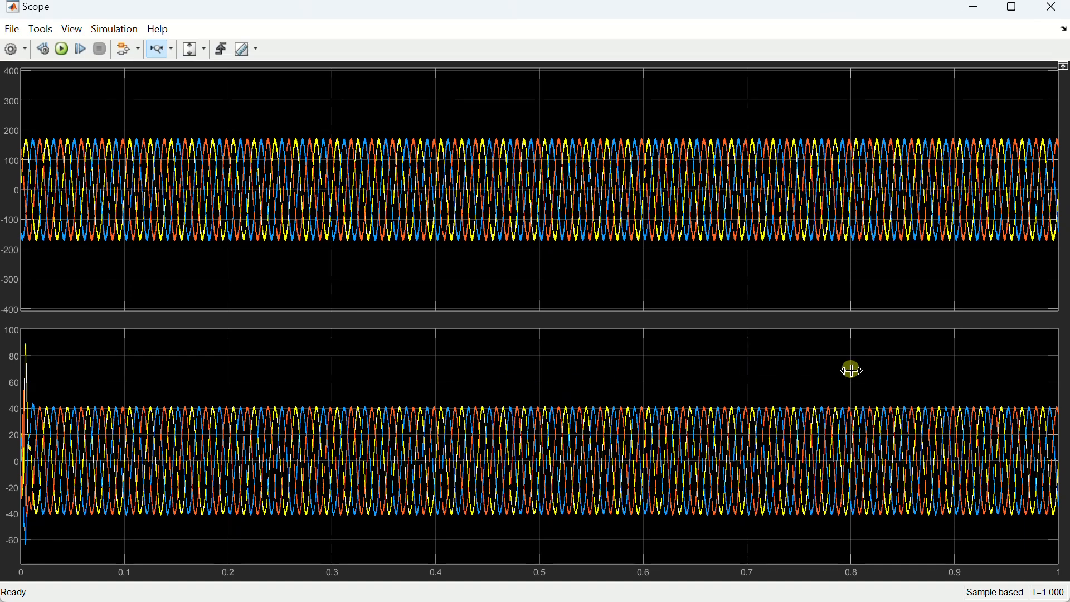
drag(849, 381, 969, 374)
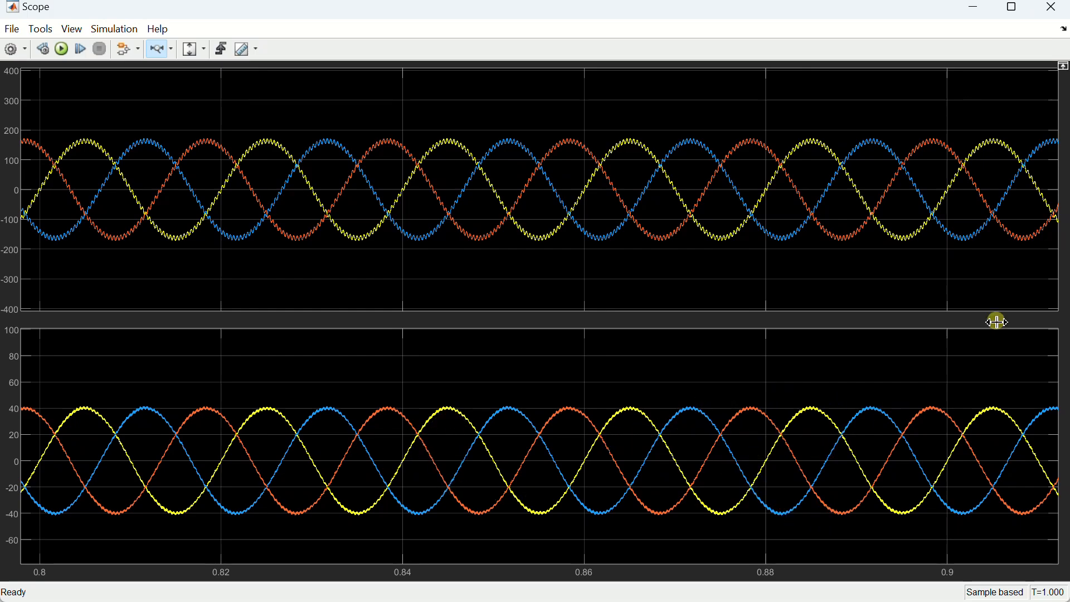
click(1052, 6)
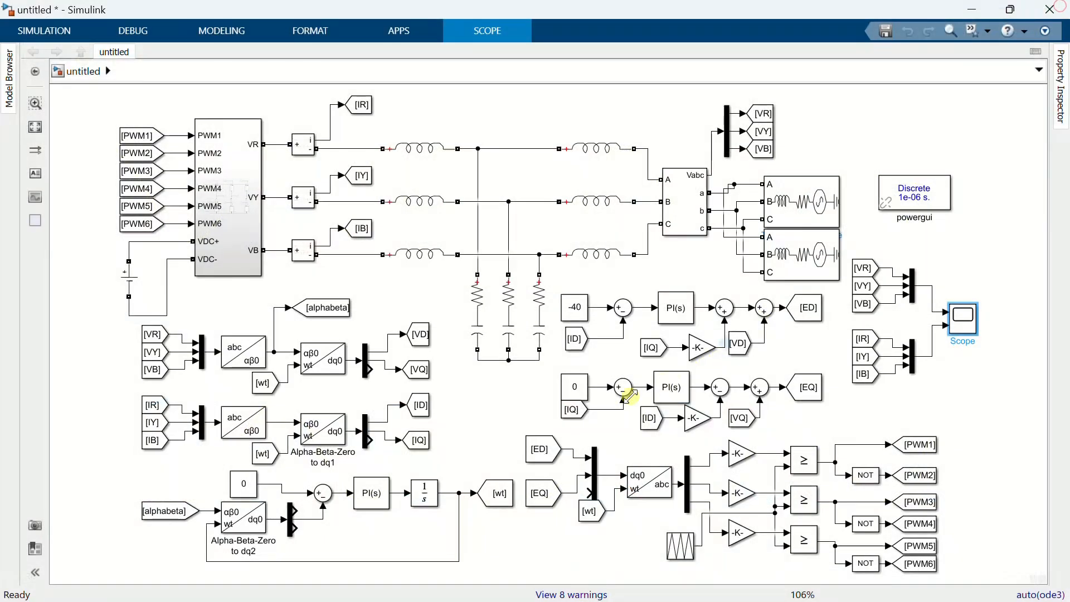
click(476, 415)
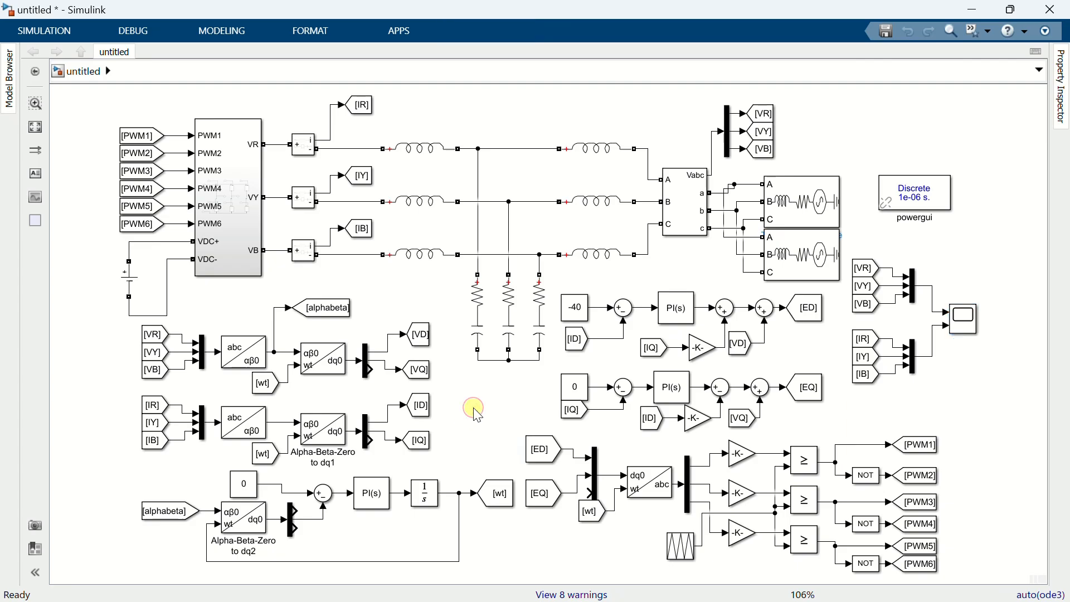